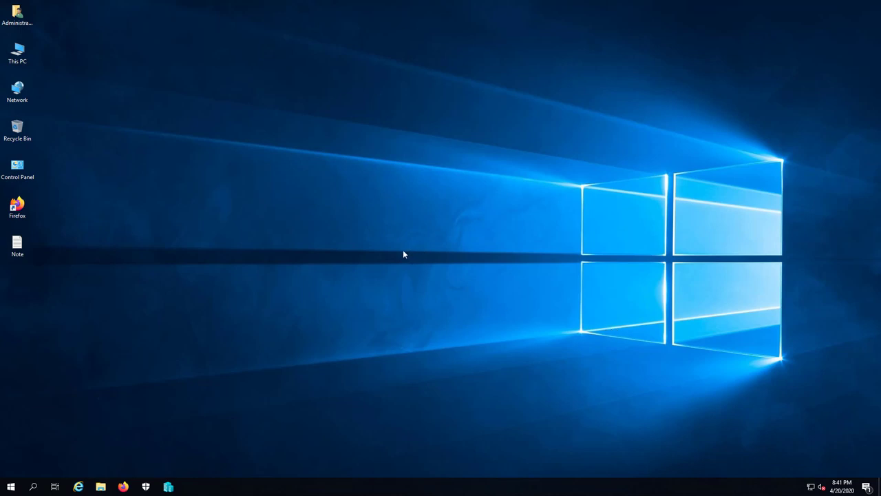
# Open the 10_trien_khai_gpo diagram from VHD (E:) > MCSA2019_MAP in Paint
pyautogui.doubleClick(21, 61)
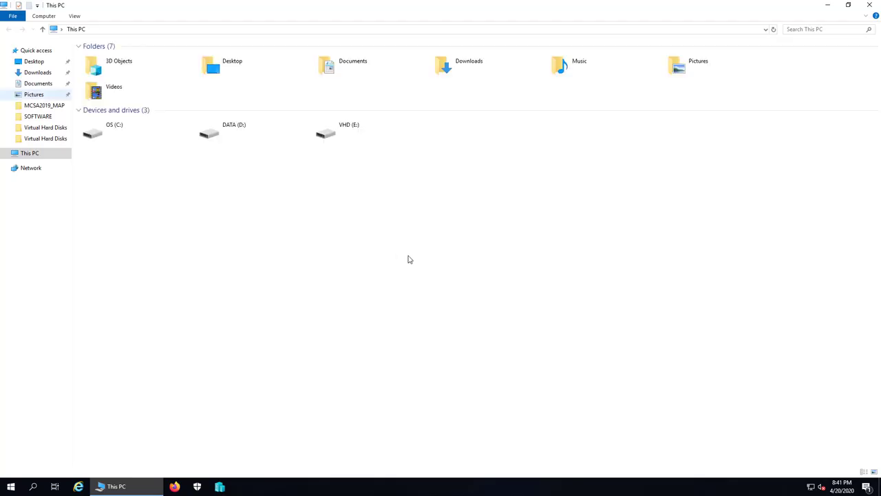
pyautogui.doubleClick(383, 138)
pyautogui.doubleClick(112, 58)
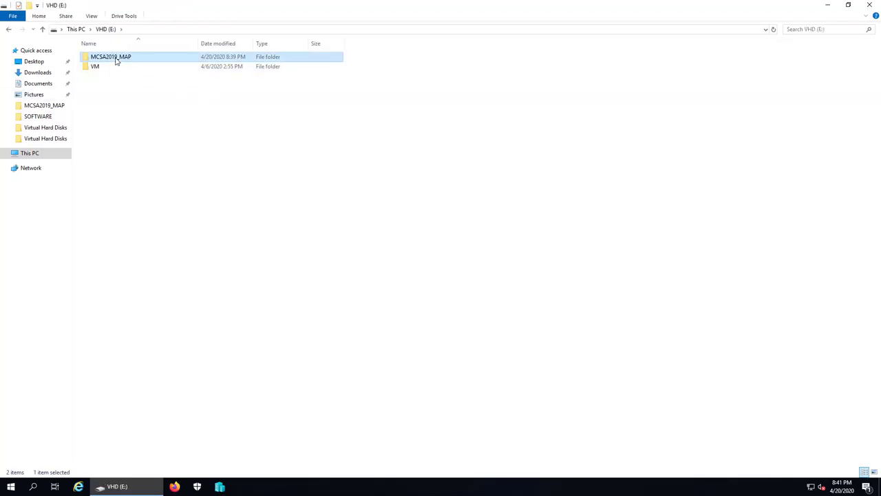
pyautogui.click(124, 144)
pyautogui.doubleClick(125, 144)
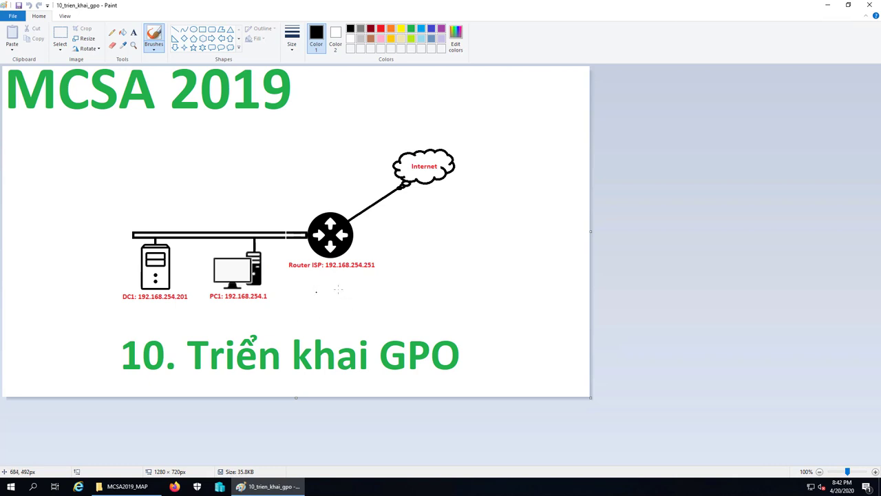
# Close the Paint window and the MCSA2019_MAP File Explorer window
pyautogui.click(870, 6)
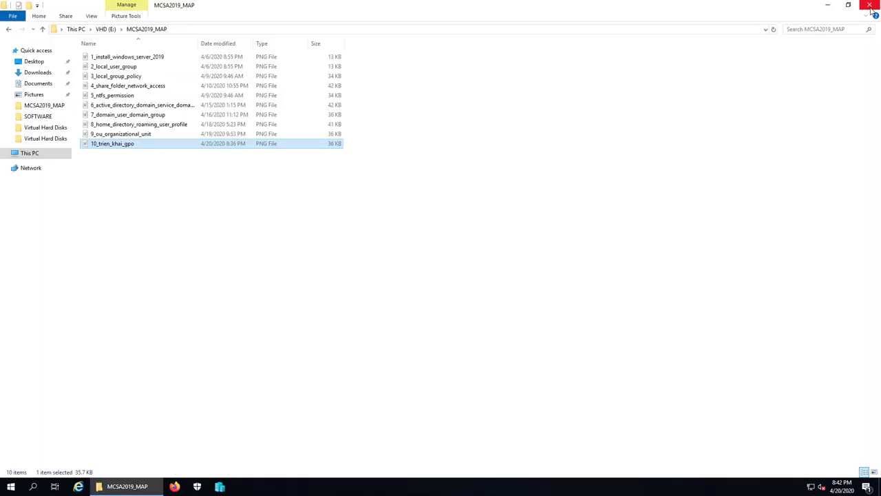
pyautogui.click(871, 6)
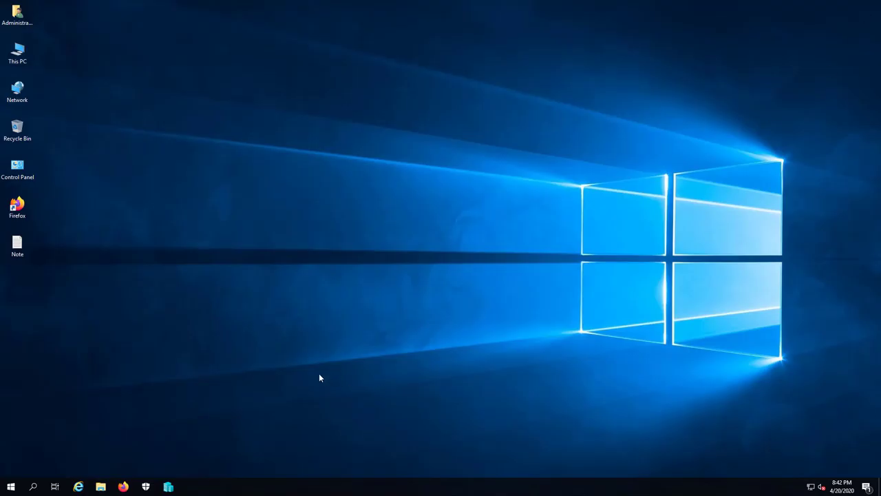
# Launch Hyper-V Manager and start the vietcloud-dc1 virtual machine
pyautogui.press('super+5')
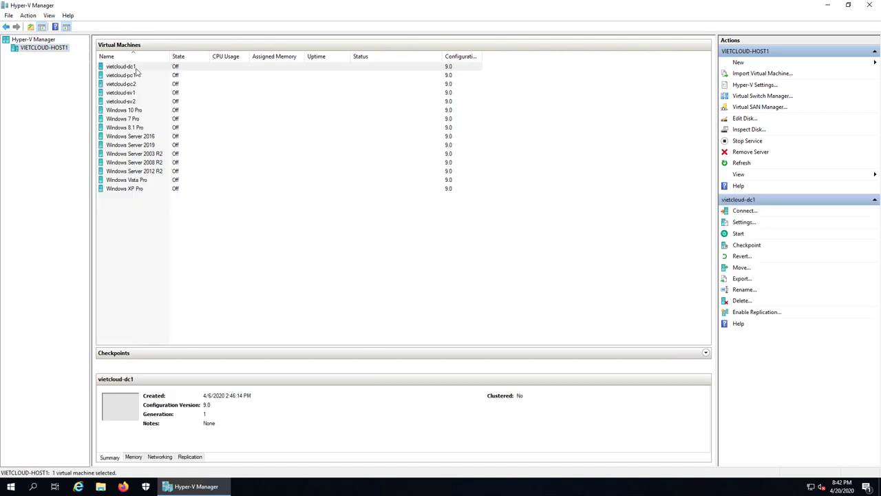
pyautogui.rightClick(135, 69)
pyautogui.click(173, 102)
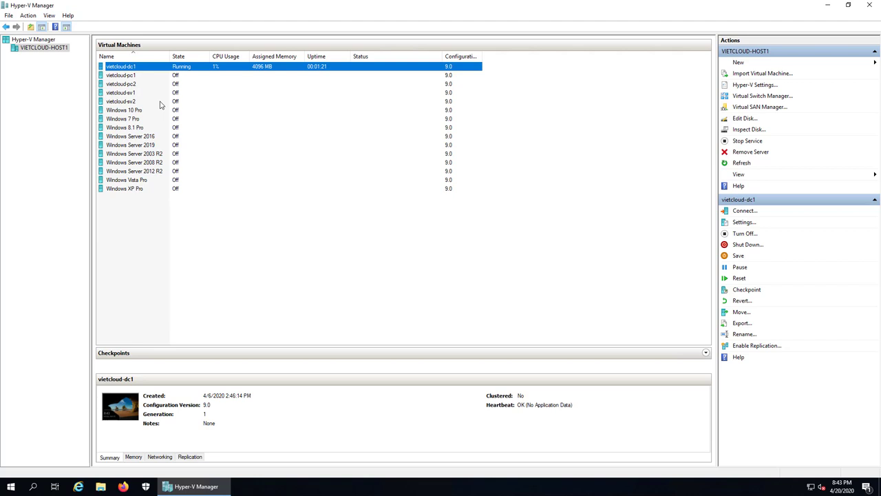
# Start the vietcloud-pc1 virtual machine and minimize Hyper-V Manager
pyautogui.click(132, 75)
pyautogui.rightClick(133, 76)
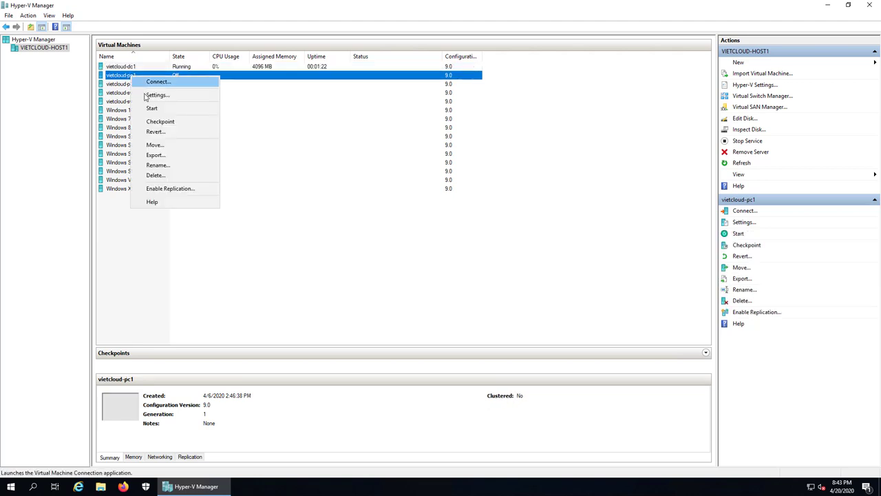
pyautogui.click(152, 108)
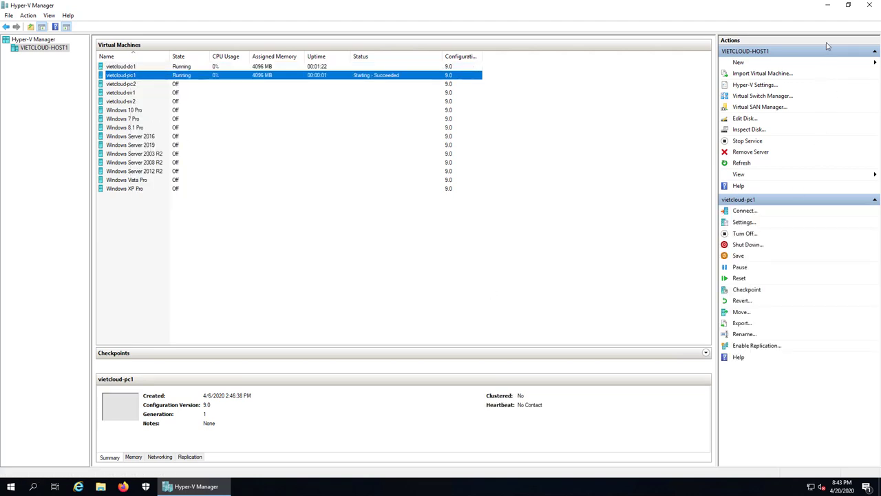
pyautogui.click(828, 5)
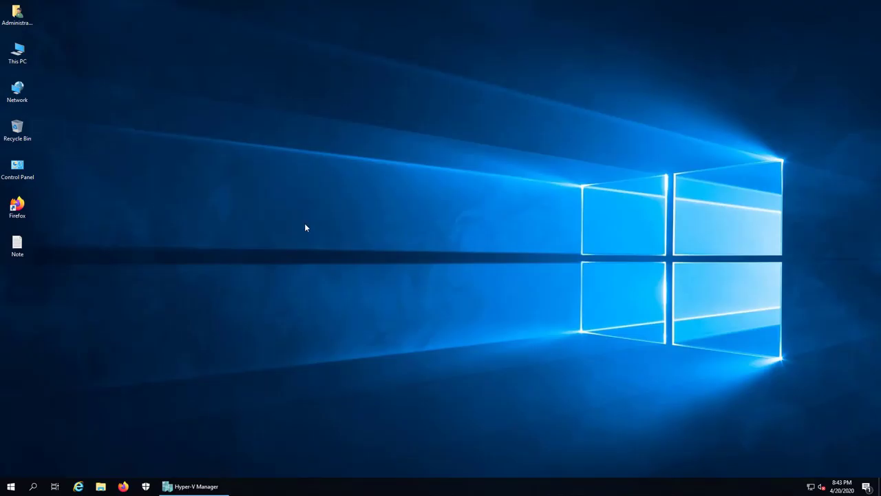
# Write '1. Cau hinh GPO bat buoc User phai bat Windows Firewall' in the Note, then return to Hyper-V Manager
pyautogui.doubleClick(18, 246)
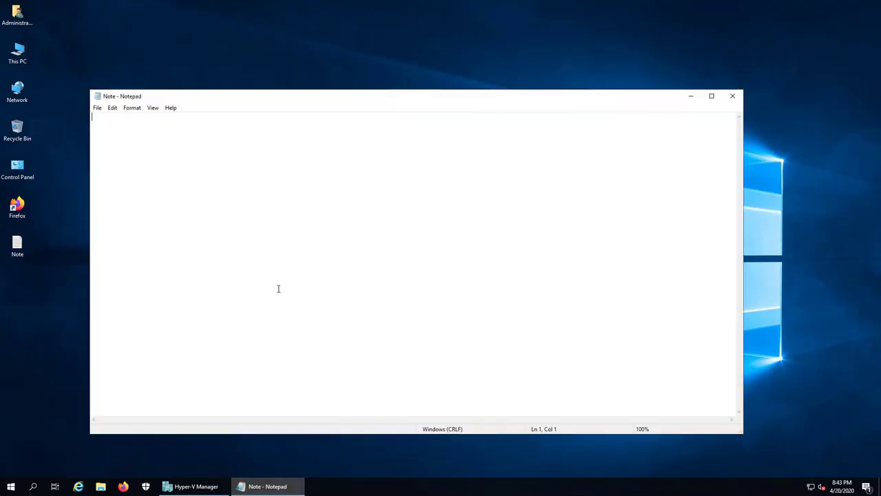
pyautogui.write('1.')
pyautogui.write('Cau hinh GPO bat buoc User phai')
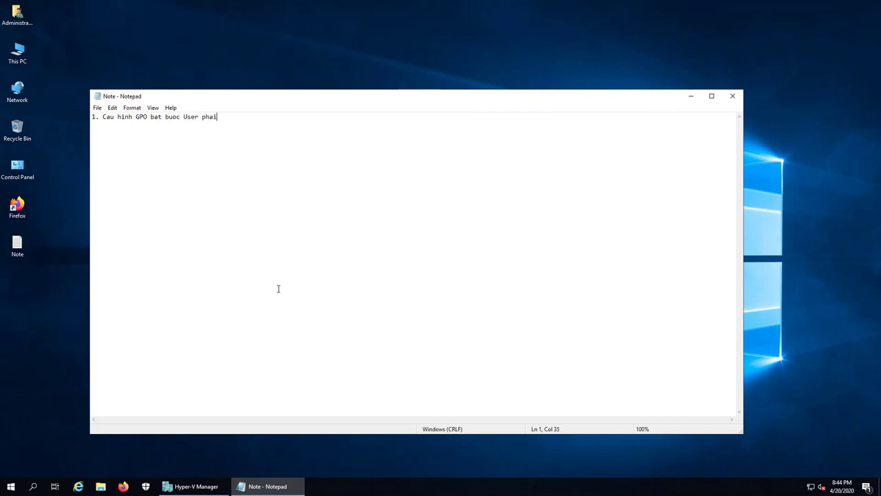
pyautogui.write(' bat Windows Firewall')
pyautogui.click(196, 486)
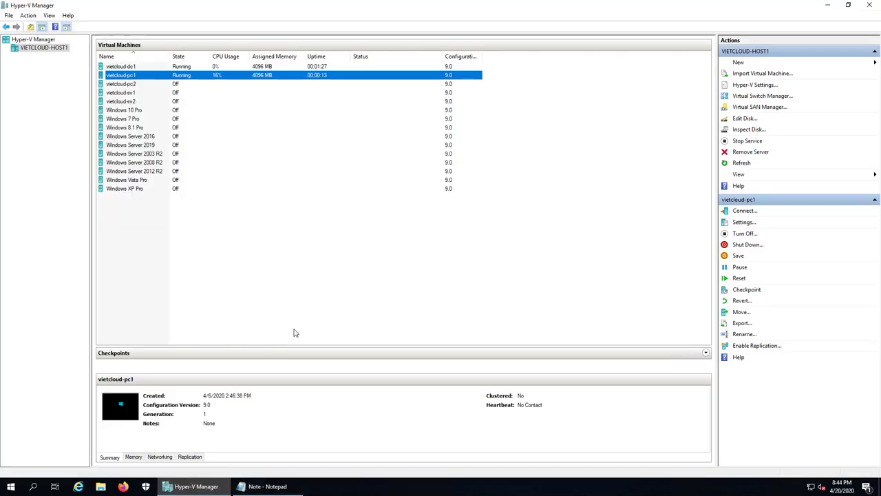
# Connect to vietcloud-dc1 and sign in with the domain Administrator password
pyautogui.doubleClick(123, 66)
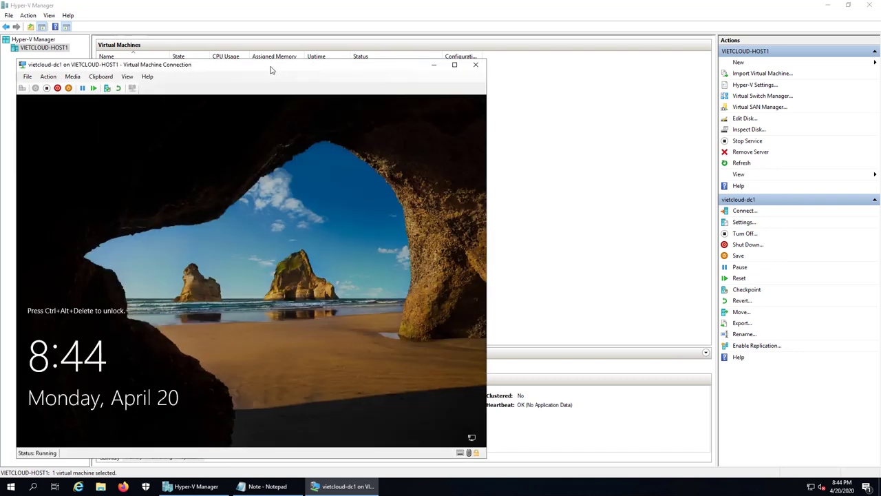
pyautogui.moveTo(270, 69); pyautogui.dragTo(418, 59)
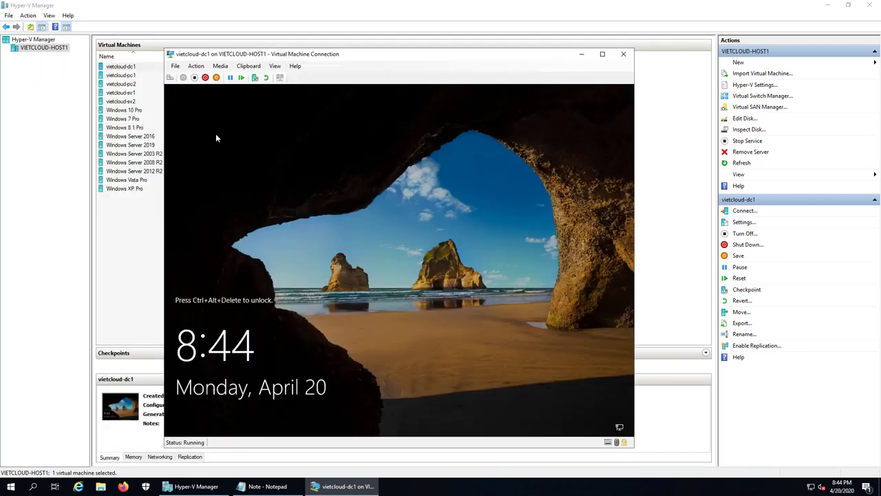
pyautogui.click(170, 77)
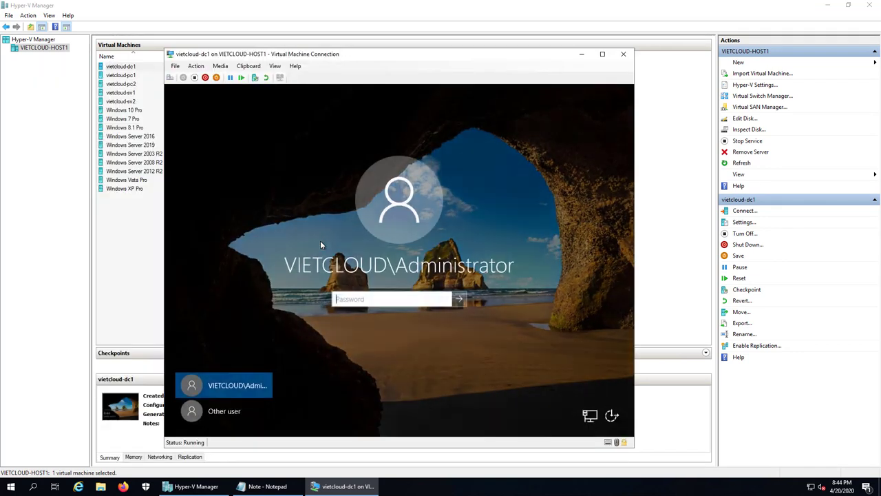
pyautogui.write('*********')
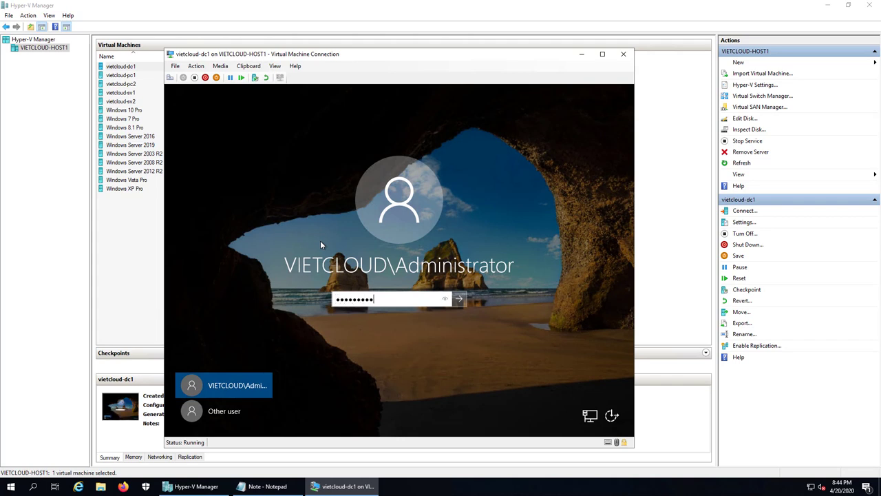
pyautogui.write('***')
pyautogui.press('Return')
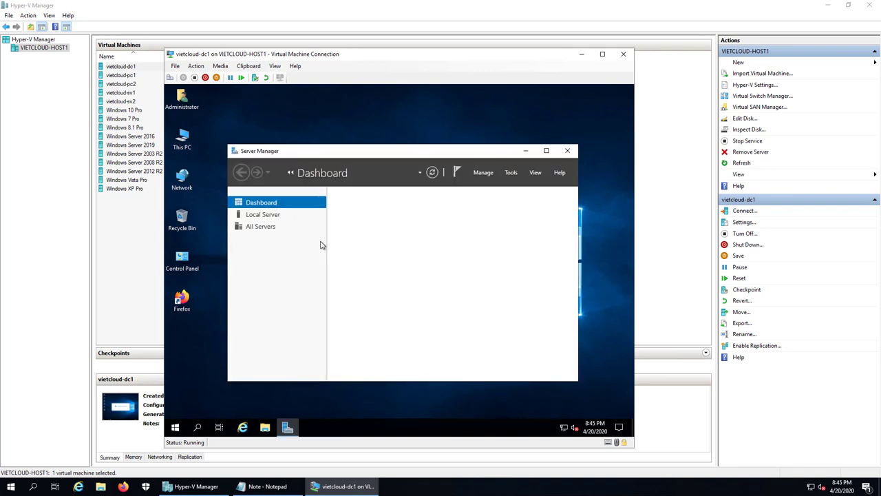
# Minimize Server Manager and run dsa.msc to open Active Directory Users and Computers
pyautogui.click(548, 150)
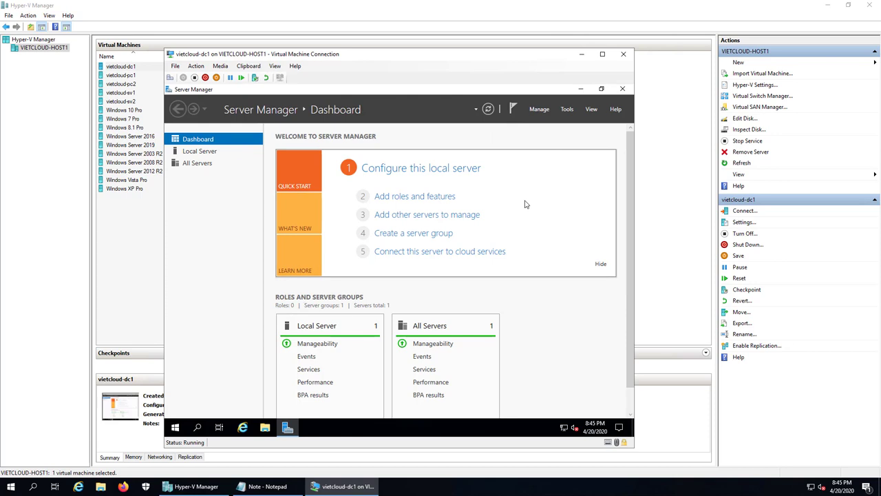
pyautogui.click(580, 89)
pyautogui.rightClick(174, 428)
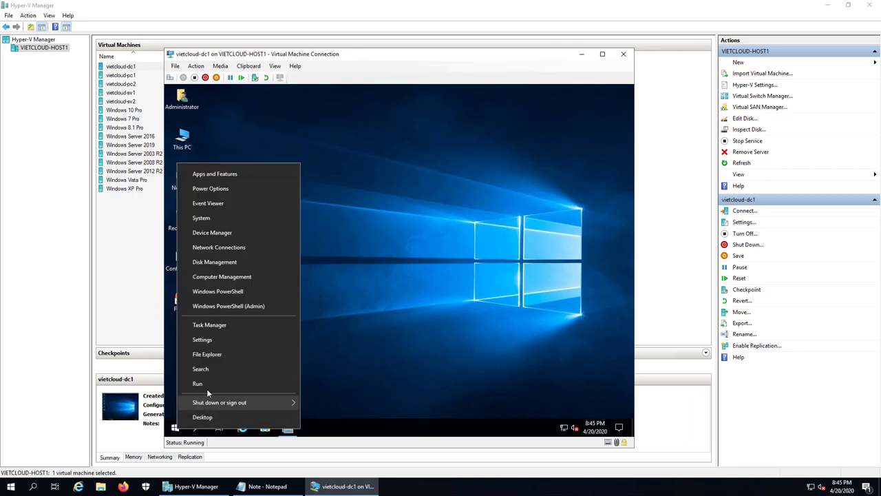
pyautogui.click(208, 386)
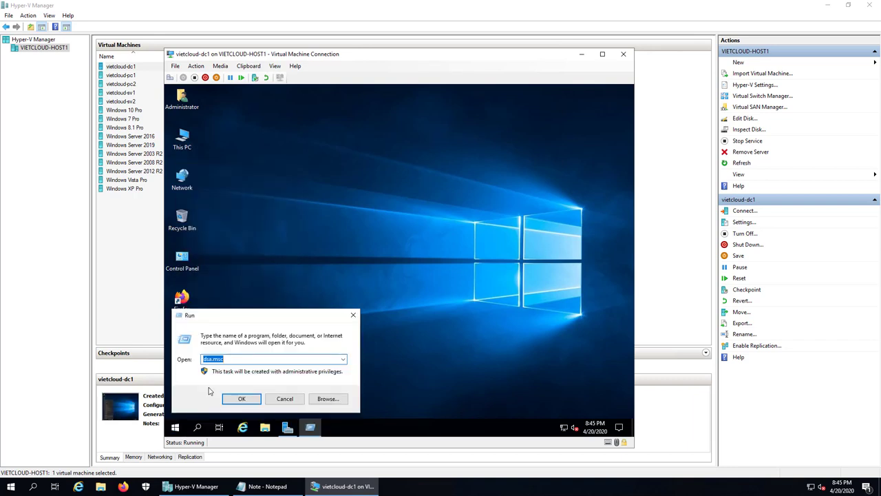
pyautogui.press('End')
pyautogui.press('Return')
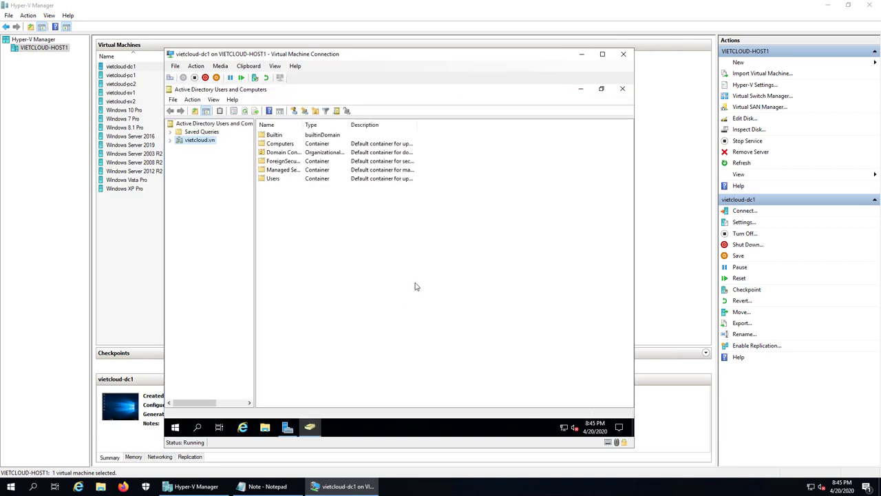
# Expand vietcloud.vn and add a new organizational unit named SAIGON beneath it
pyautogui.doubleClick(198, 142)
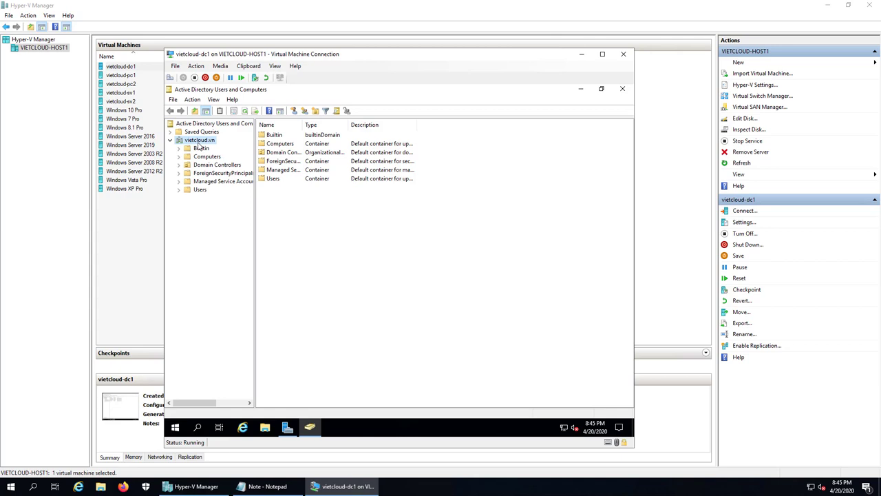
pyautogui.rightClick(198, 143)
pyautogui.moveTo(243, 212)
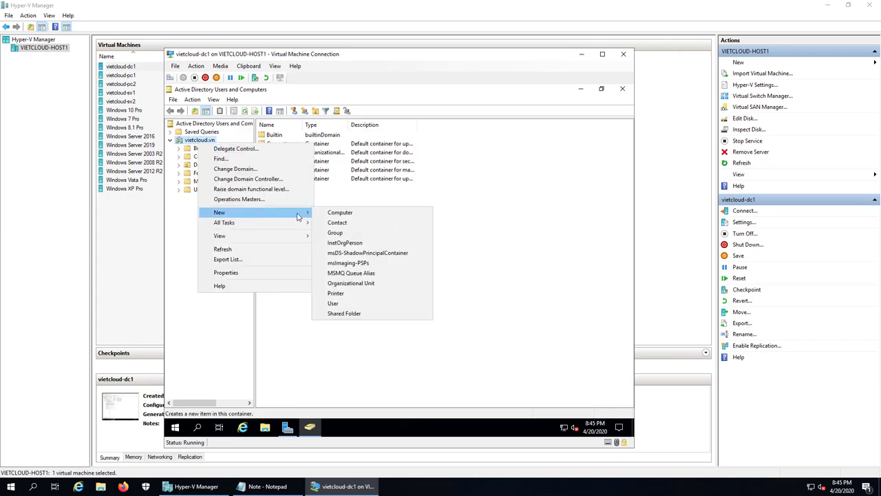
pyautogui.click(379, 283)
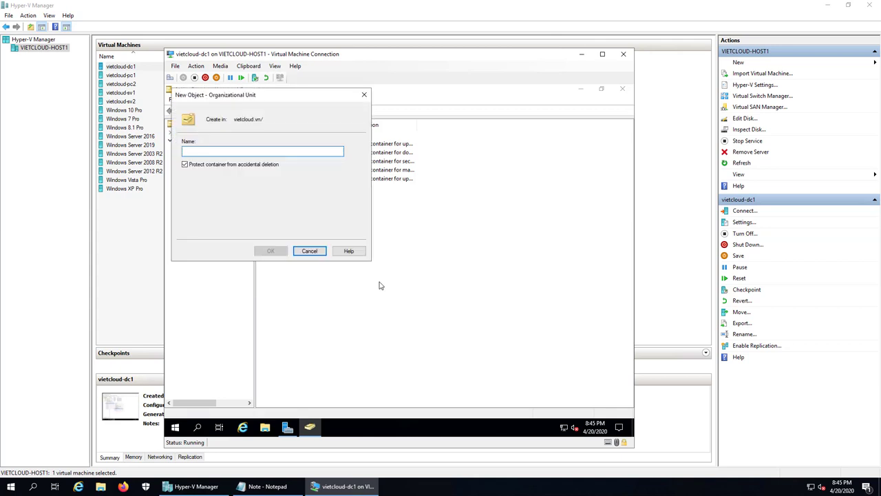
pyautogui.write('SAIGON')
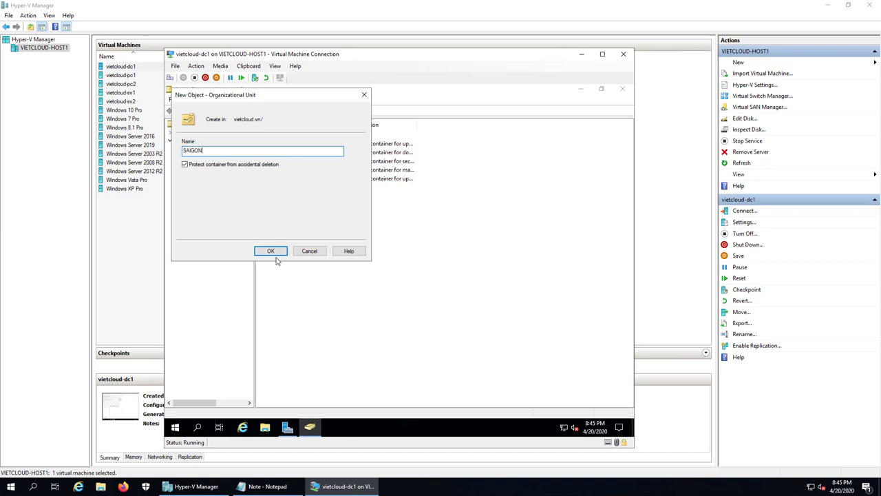
pyautogui.click(271, 252)
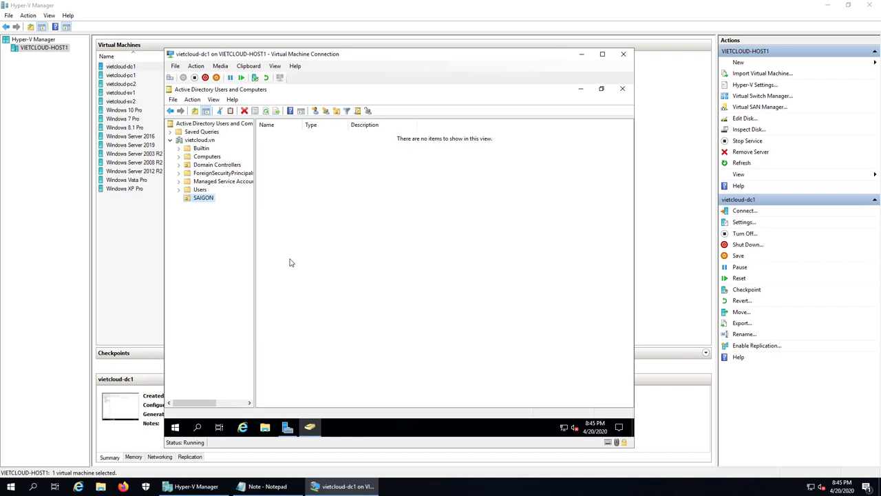
# Create user admin1 in SAIGON with logon name admin1 and a never-expiring password
pyautogui.rightClick(295, 242)
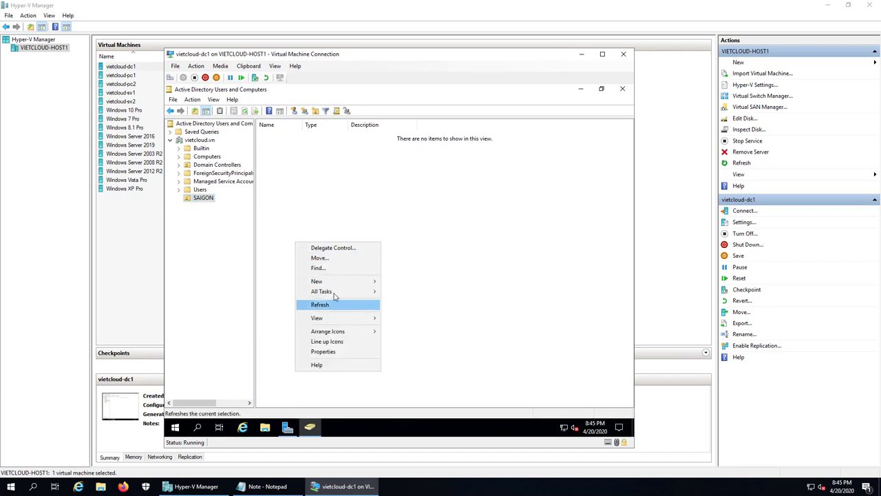
pyautogui.moveTo(339, 283)
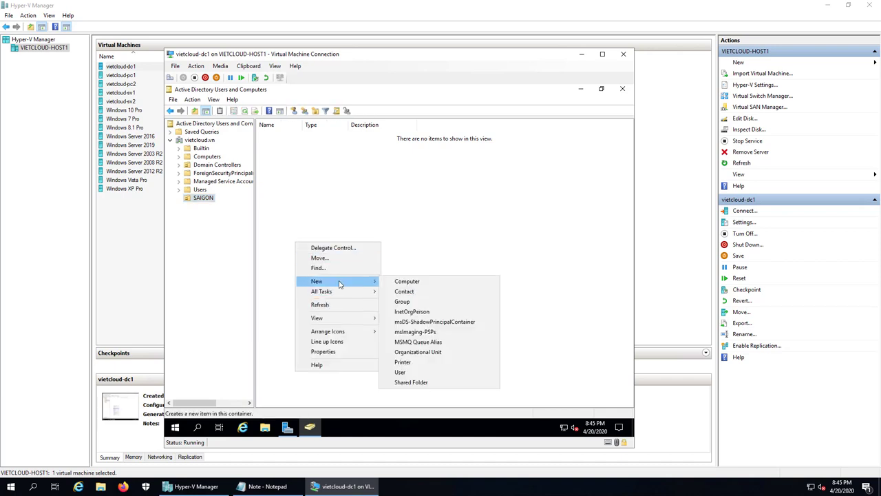
pyautogui.click(417, 375)
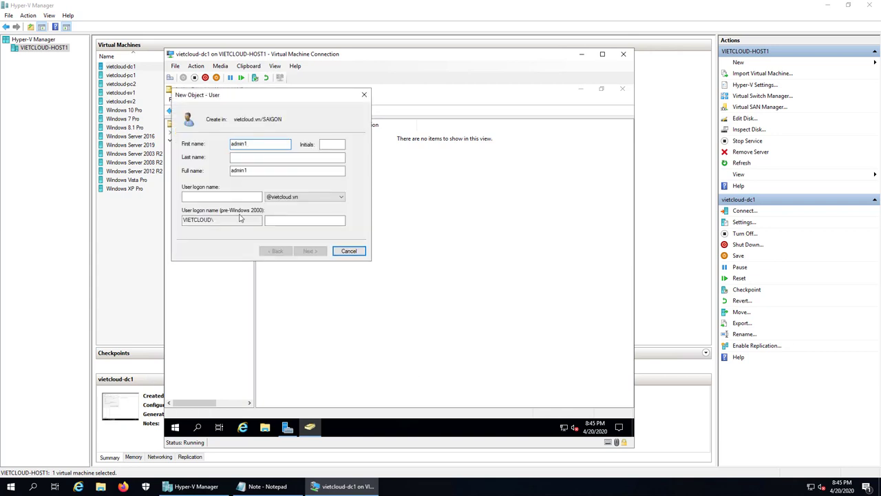
pyautogui.click(223, 199)
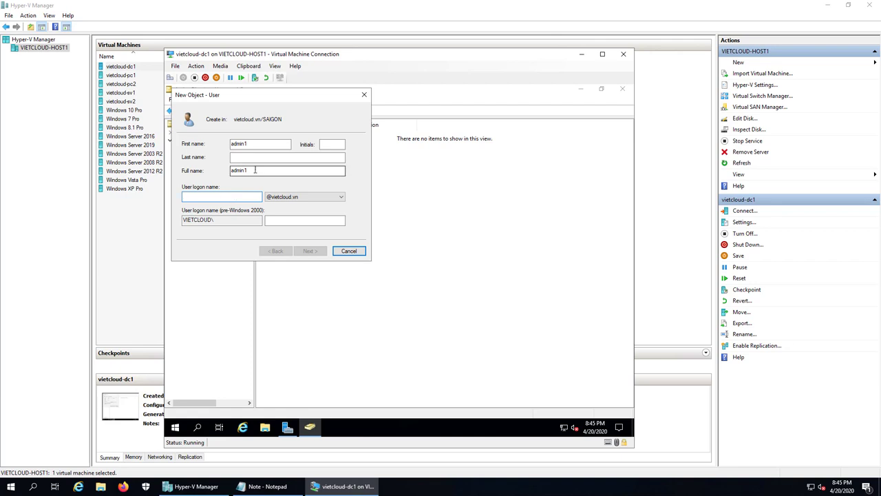
pyautogui.moveTo(252, 170); pyautogui.dragTo(203, 170)
pyautogui.hotkey('ctrl', 'c')
pyautogui.click(227, 197)
pyautogui.hotkey('ctrl', 'v')
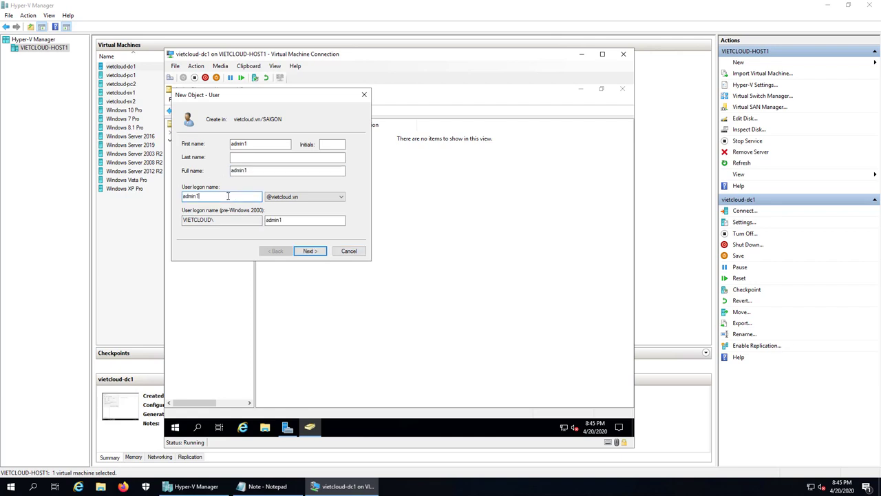
pyautogui.click(311, 251)
pyautogui.hotkey('ctrl', 'v')
pyautogui.press('Tab')
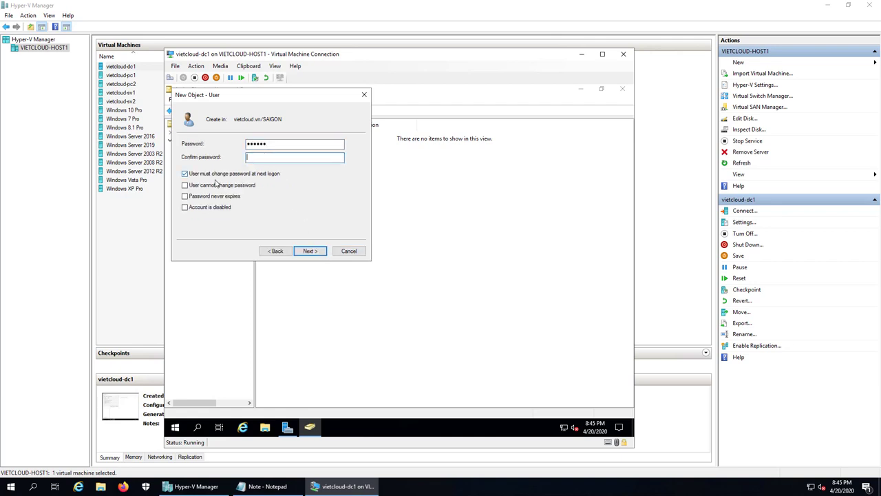
pyautogui.hotkey('ctrl', 'v')
pyautogui.click(212, 176)
pyautogui.click(202, 198)
pyautogui.click(310, 251)
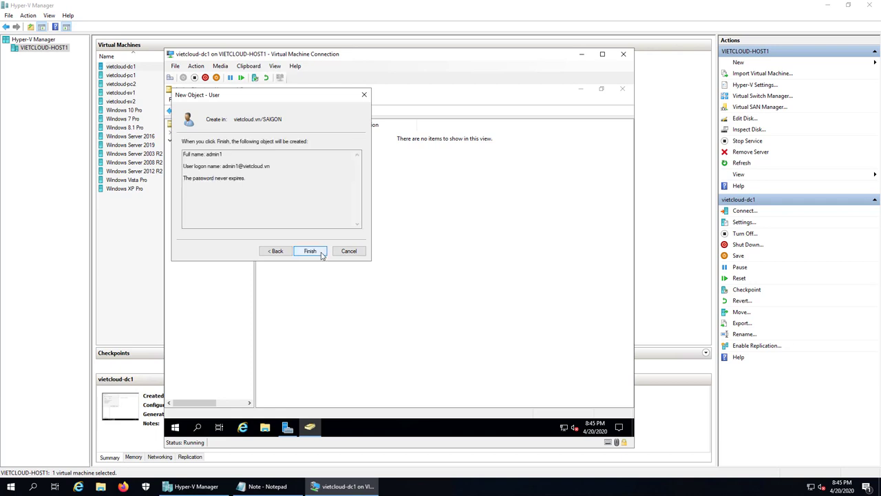
pyautogui.click(309, 250)
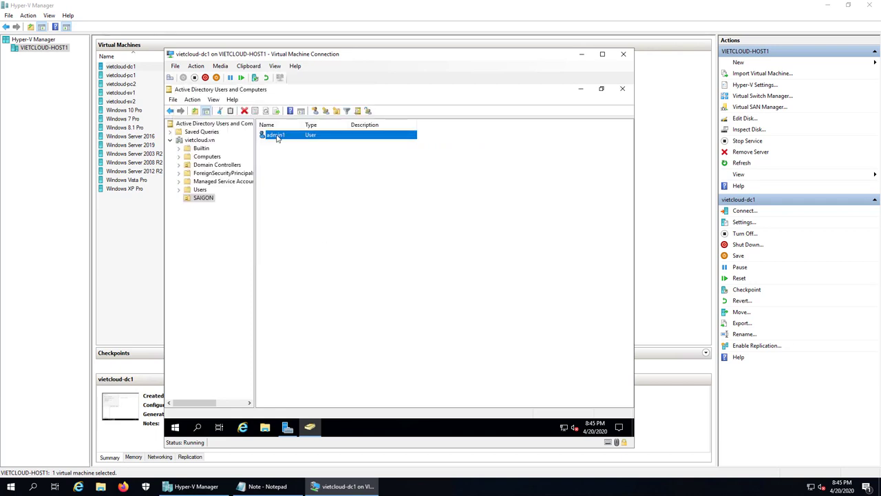
# Copy admin1 to create user admin2 with logon name admin2, then view SAIGON's contents
pyautogui.rightClick(277, 137)
pyautogui.click(297, 142)
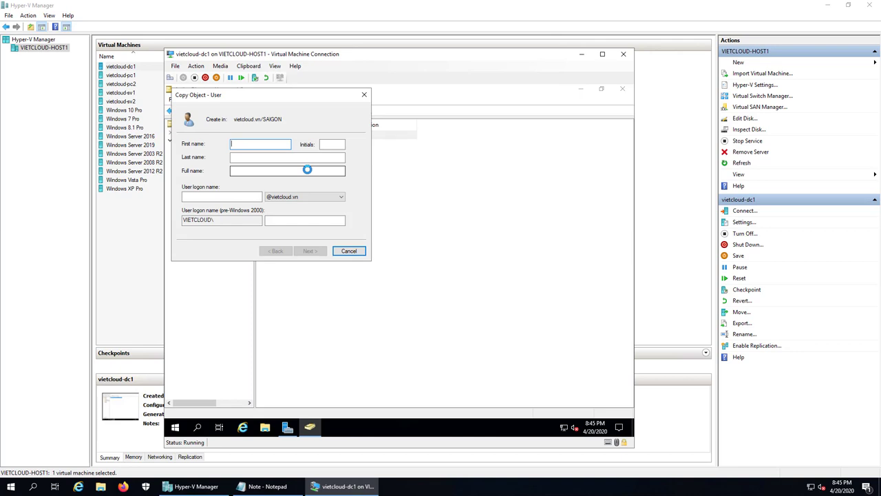
pyautogui.write('admin2')
pyautogui.hotkey('ctrl', 'a')
pyautogui.hotkey('ctrl', 'c')
pyautogui.click(265, 197)
pyautogui.hotkey('ctrl', 'v')
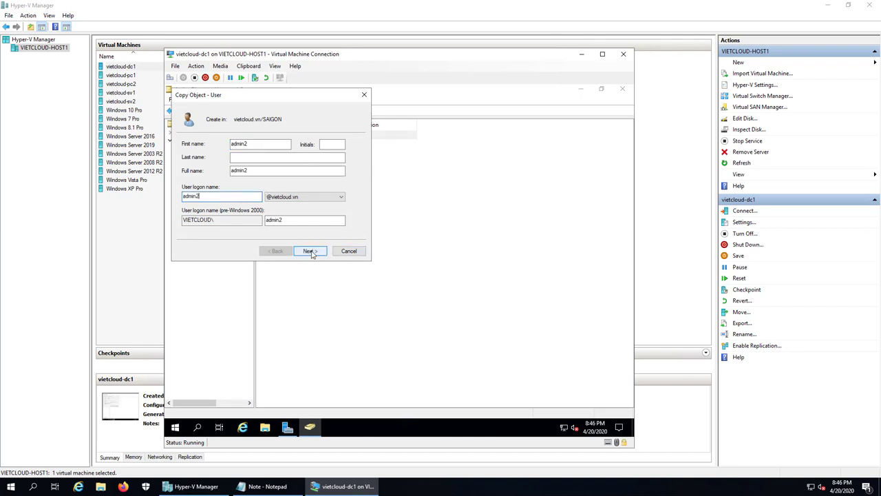
pyautogui.click(311, 252)
pyautogui.write('******')
pyautogui.press('Tab')
pyautogui.write('******')
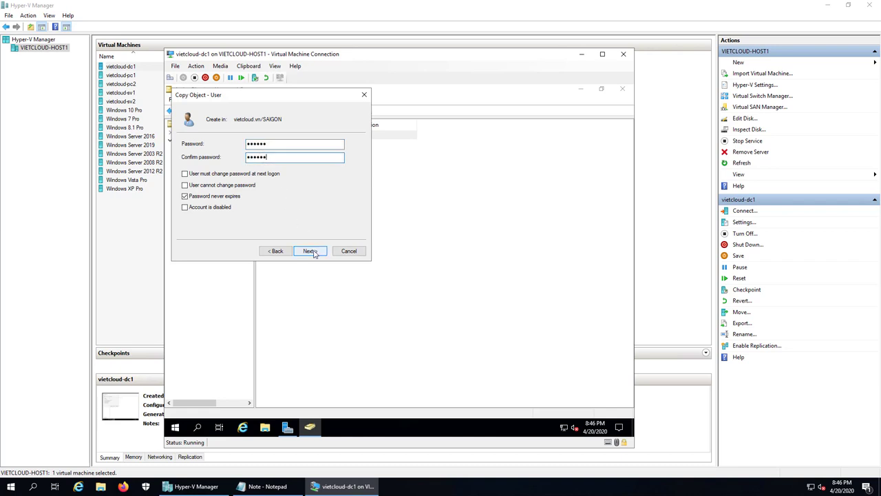
pyautogui.click(311, 252)
pyautogui.click(313, 252)
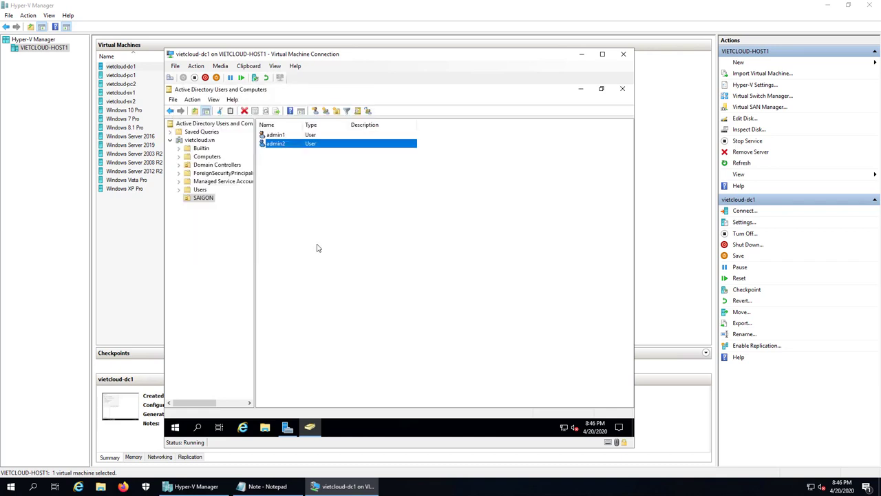
pyautogui.click(204, 199)
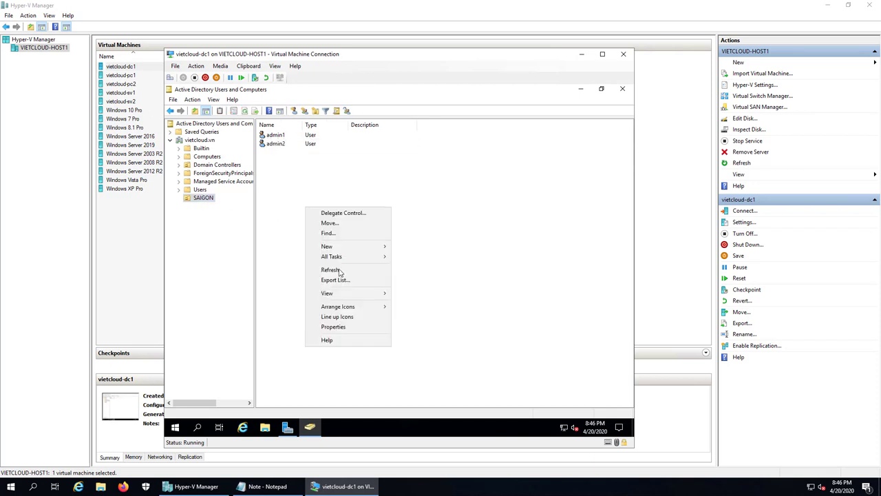
# Create the KINHDOANH organizational unit within SAIGON
pyautogui.rightClick(306, 208)
pyautogui.moveTo(352, 251)
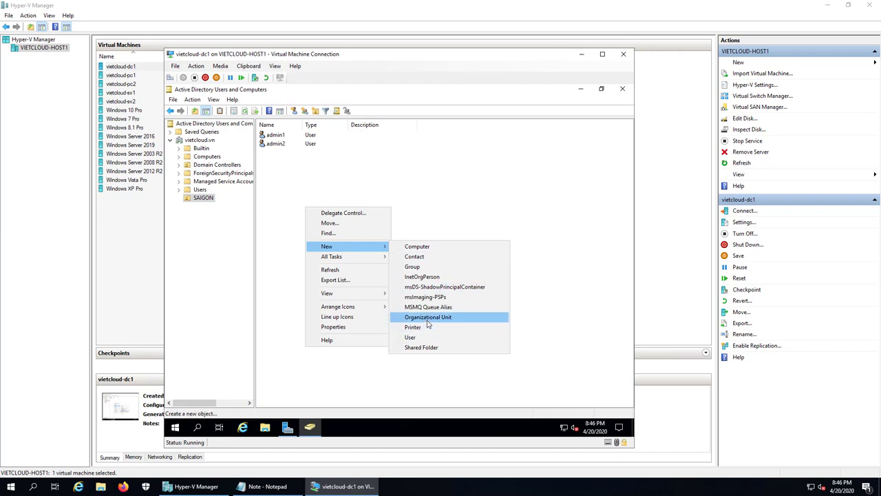
pyautogui.click(428, 317)
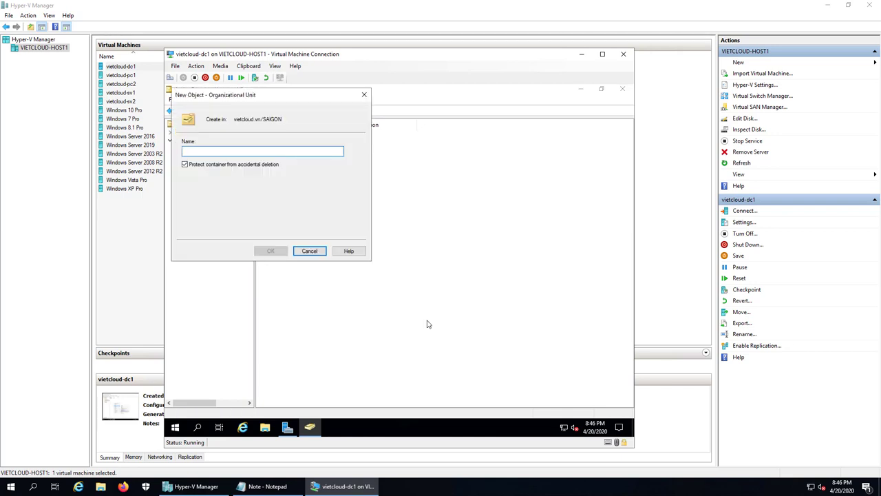
pyautogui.write('KINHDOANH')
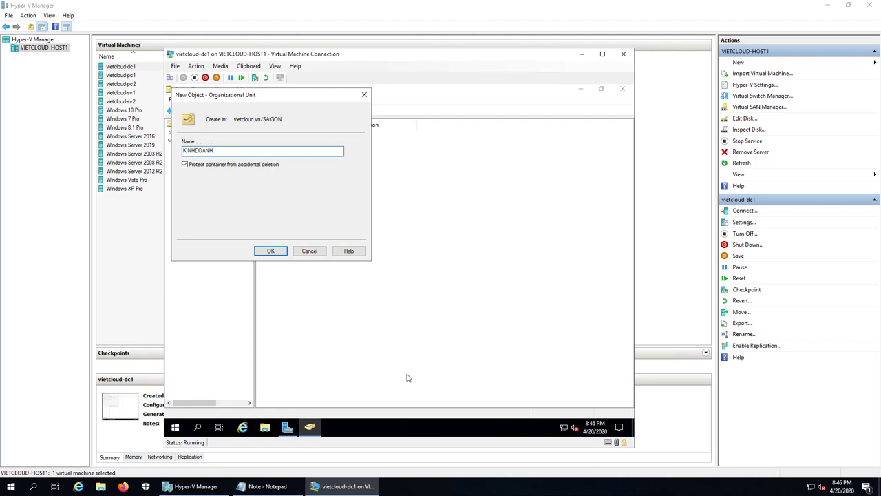
pyautogui.click(275, 254)
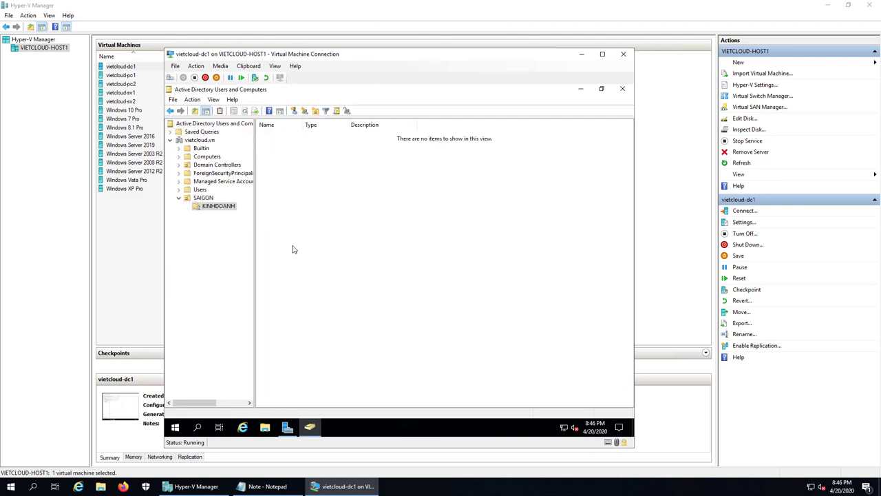
pyautogui.rightClick(297, 208)
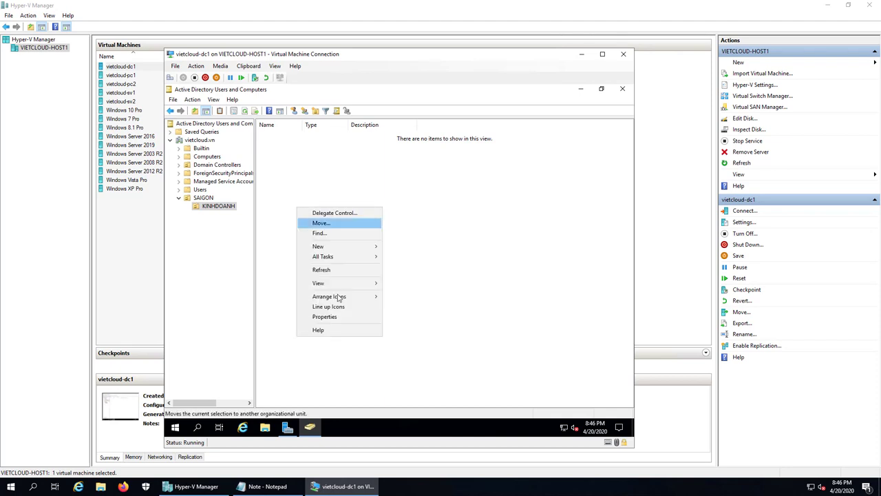
# Create user kd1 in KINHDOANH with no password change at logon and a never-expiring password
pyautogui.moveTo(345, 247)
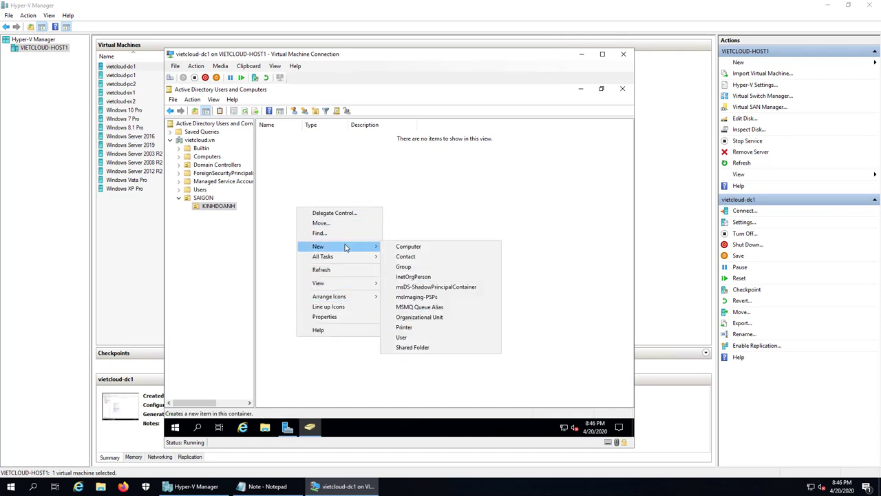
pyautogui.click(410, 339)
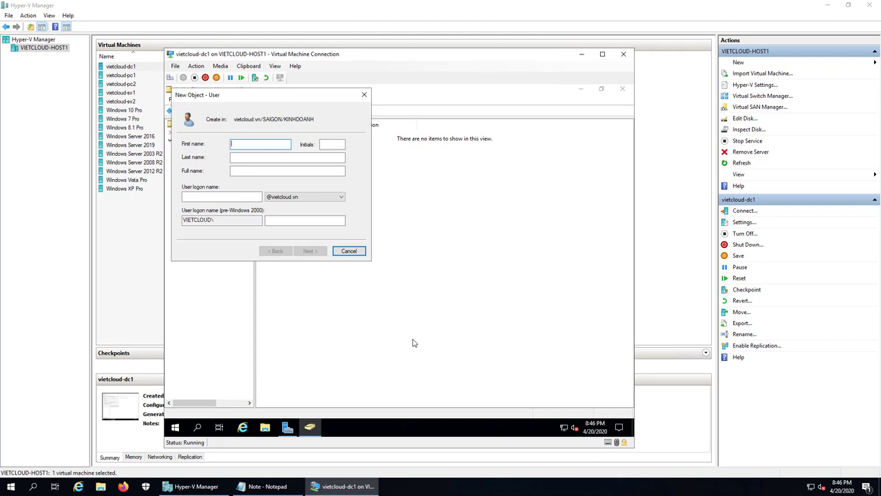
pyautogui.write('kd1')
pyautogui.hotkey('ctrl', 'a')
pyautogui.click(203, 197)
pyautogui.write('kd1')
pyautogui.click(310, 250)
pyautogui.write('123')
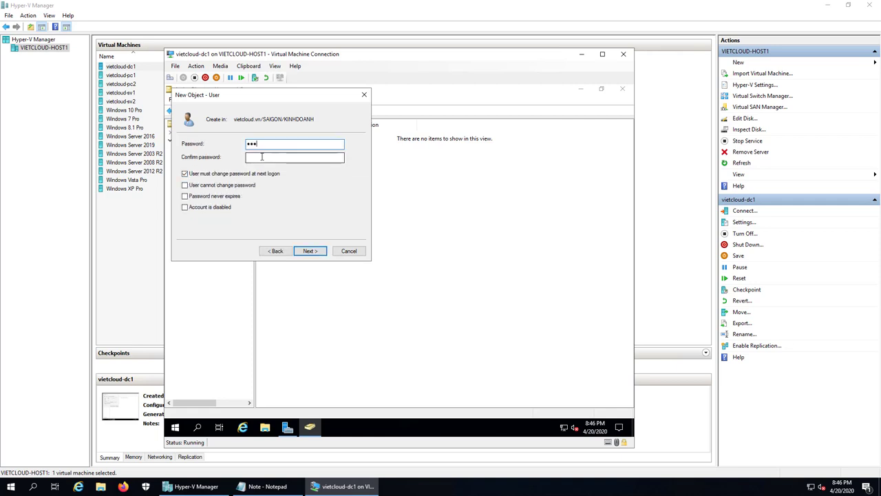
pyautogui.click(261, 157)
pyautogui.write('123')
pyautogui.click(207, 175)
pyautogui.click(198, 197)
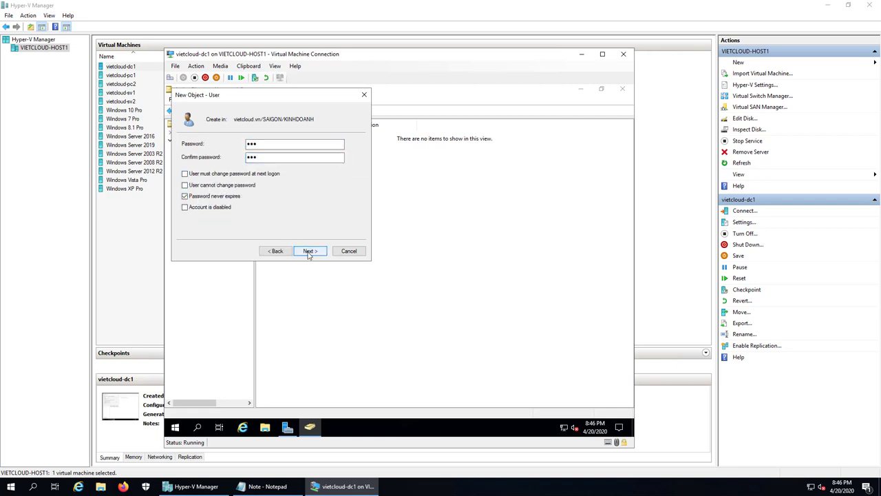
pyautogui.click(308, 250)
pyautogui.click(308, 251)
# Copy kd1 to create user kd2 with logon name kd2 and the same password
pyautogui.rightClick(270, 136)
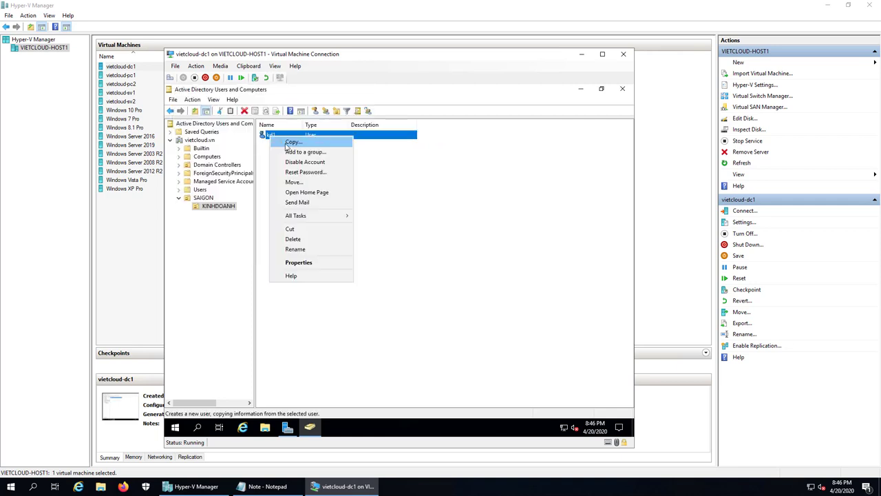
pyautogui.click(287, 143)
pyautogui.write('kd1')
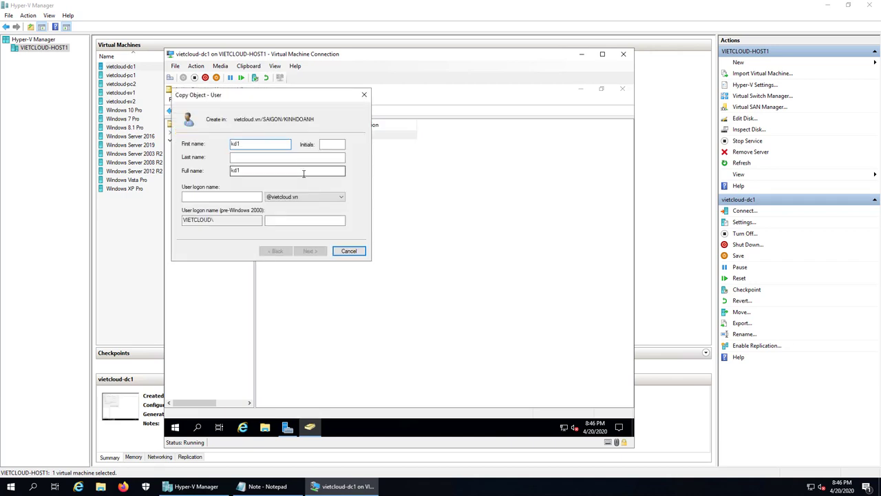
pyautogui.hotkey('ctrl', 'a')
pyautogui.click(221, 197)
pyautogui.write('kd2')
pyautogui.press('Return')
pyautogui.write('123')
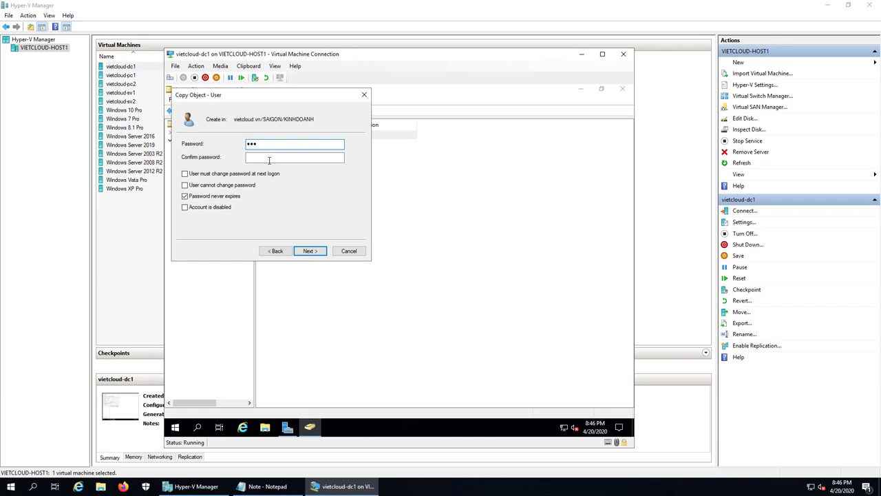
pyautogui.click(268, 157)
pyautogui.write('123')
pyautogui.click(318, 251)
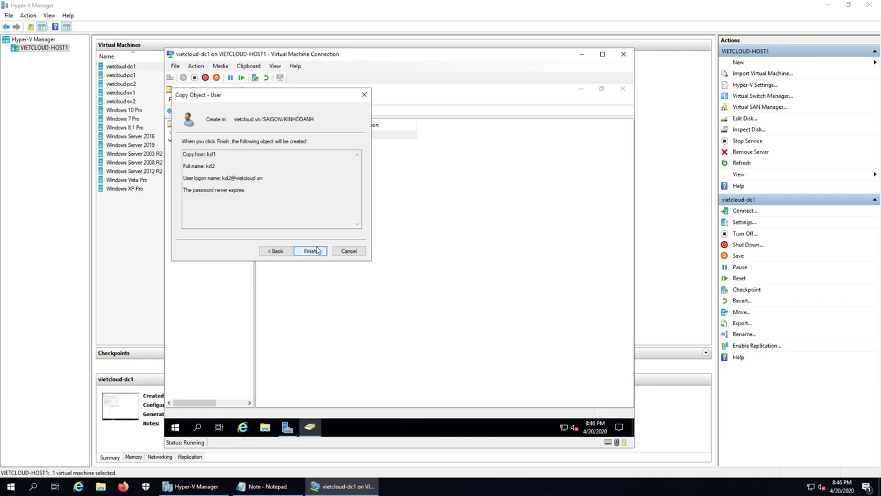
pyautogui.click(316, 250)
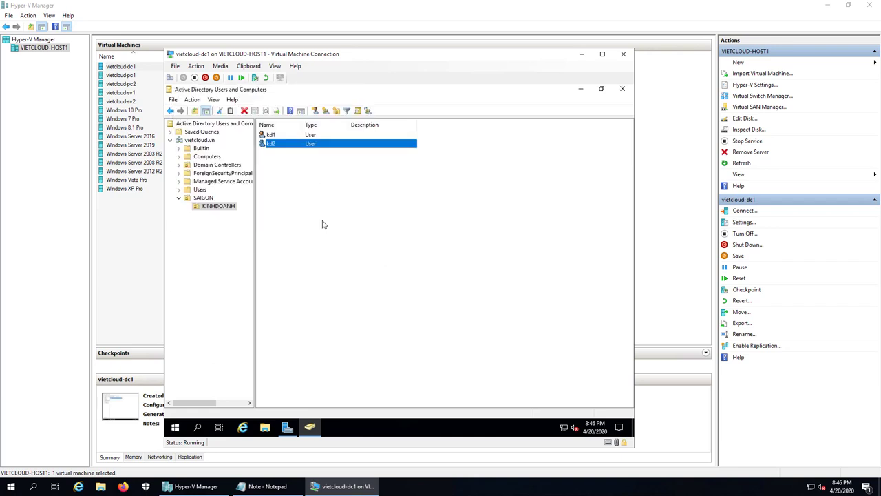
# Add a new organizational unit named NHANSU under SAIGON, alongside KINHDOANH
pyautogui.click(206, 199)
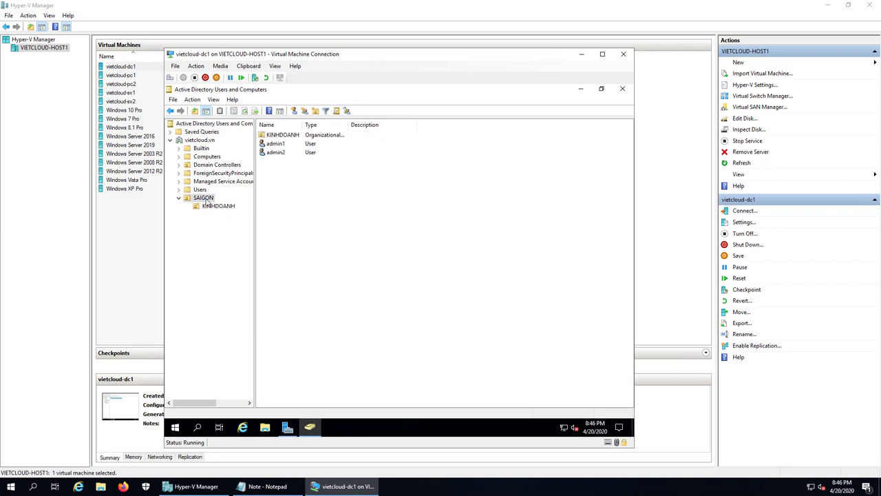
pyautogui.rightClick(279, 194)
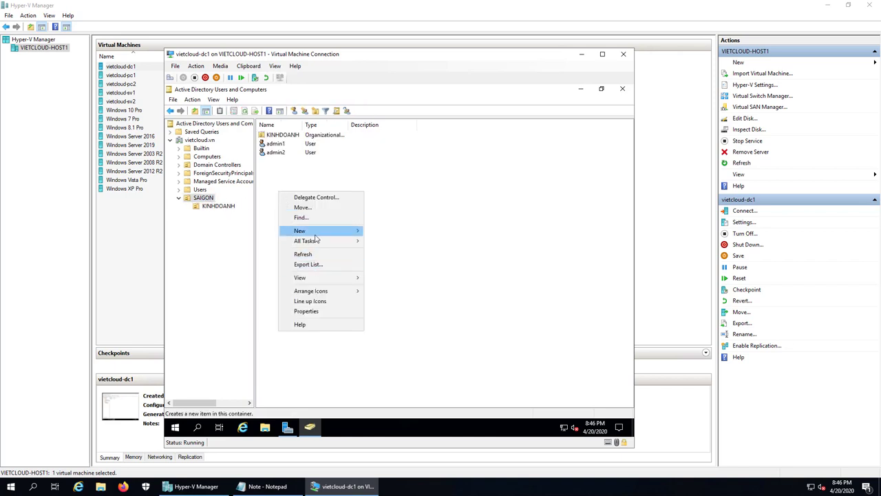
pyautogui.moveTo(317, 234)
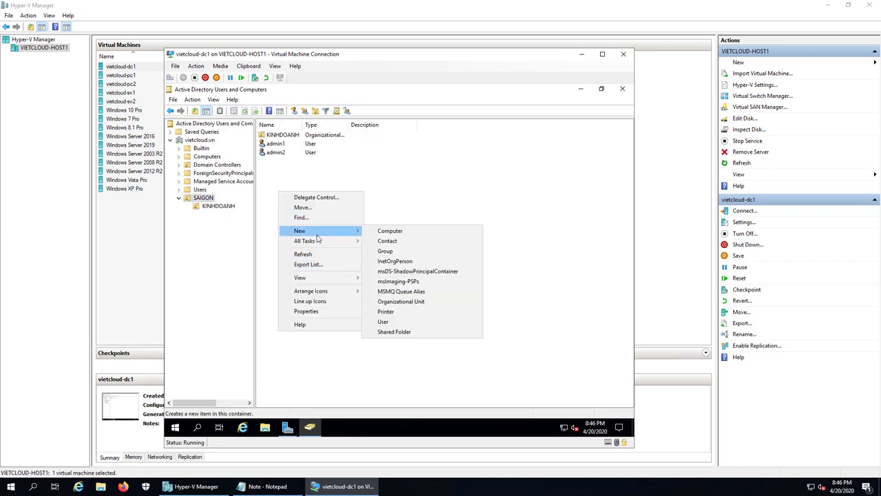
pyautogui.click(411, 307)
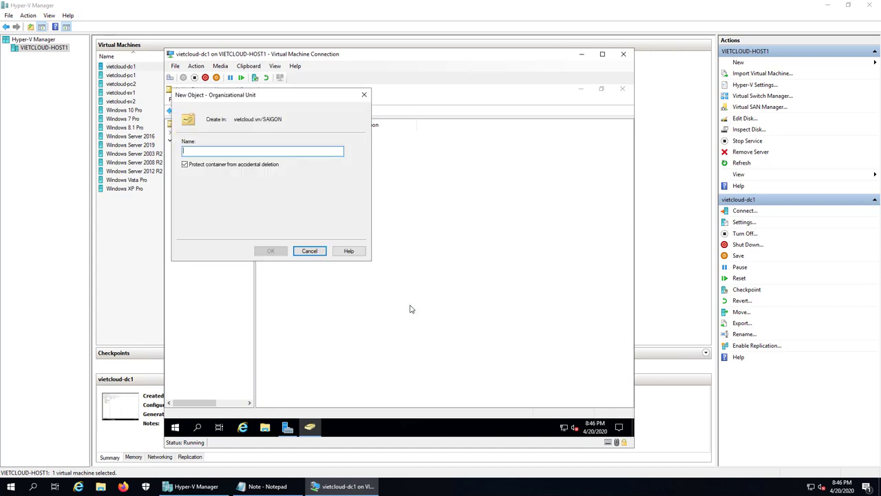
pyautogui.write('NHANSU')
pyautogui.click(270, 251)
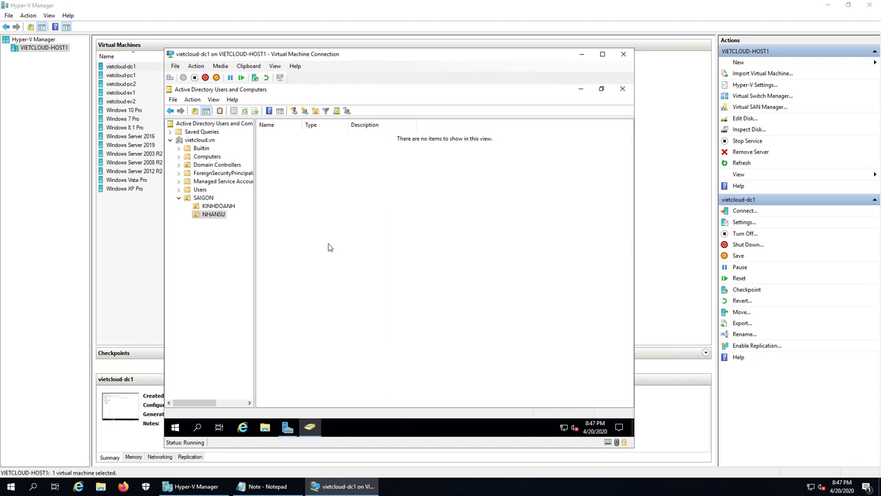
# Create user ns1 in NHANSU with a password that never expires and no change required at logon
pyautogui.rightClick(278, 215)
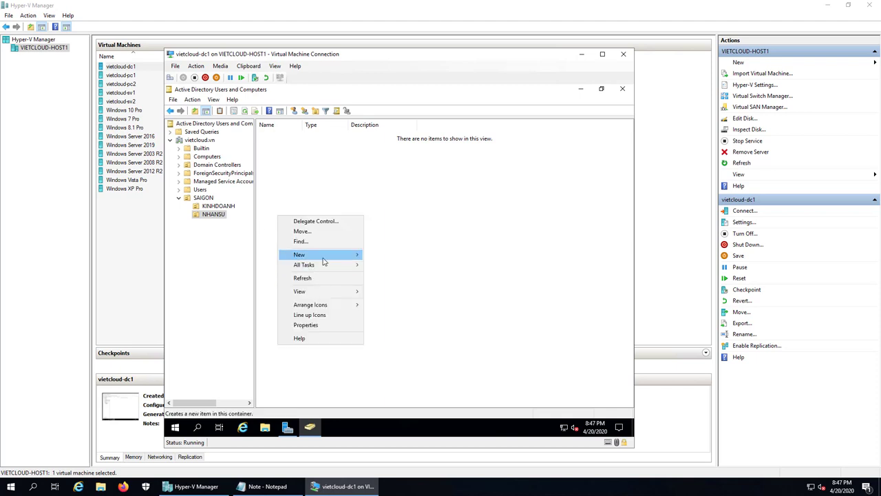
pyautogui.moveTo(331, 255)
pyautogui.click(407, 346)
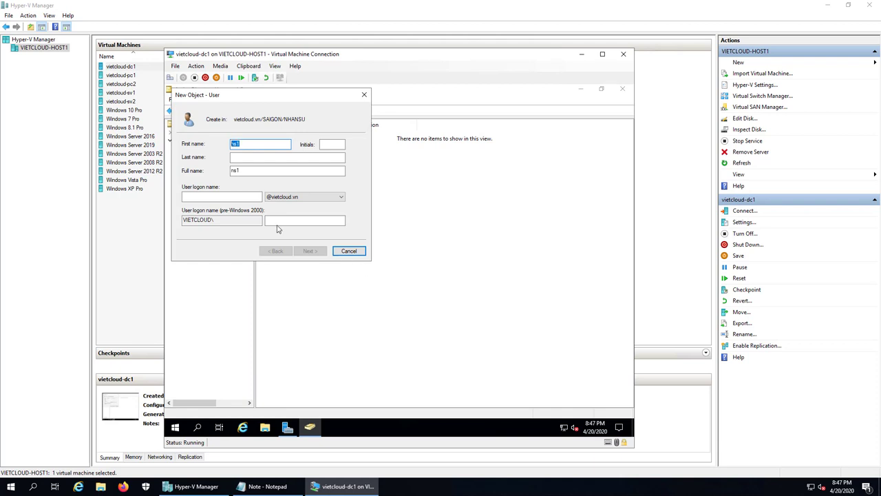
pyautogui.click(222, 196)
pyautogui.write('ns1')
pyautogui.click(310, 250)
pyautogui.write('123')
pyautogui.press('Tab')
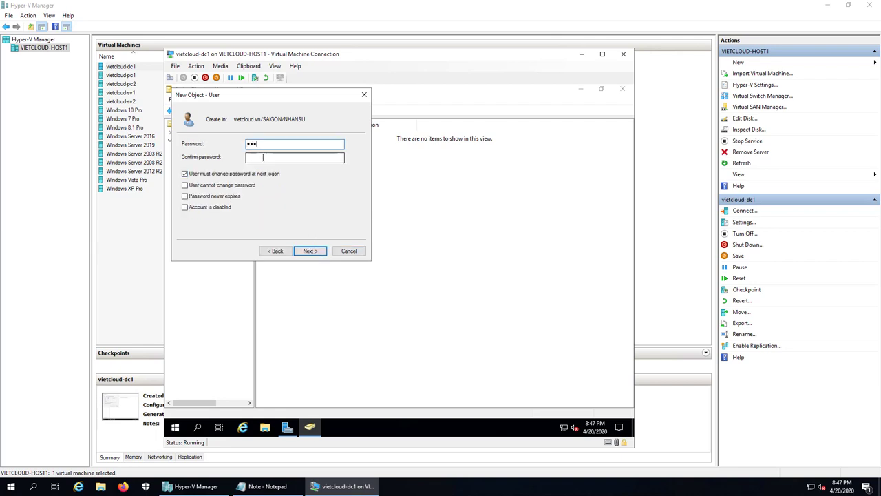
pyautogui.write('123')
pyautogui.click(213, 177)
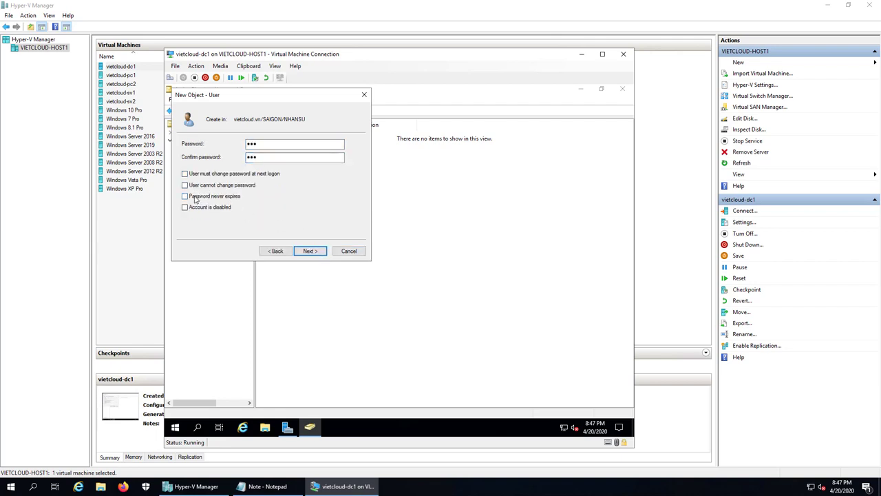
pyautogui.click(184, 196)
pyautogui.click(310, 251)
pyautogui.click(310, 251)
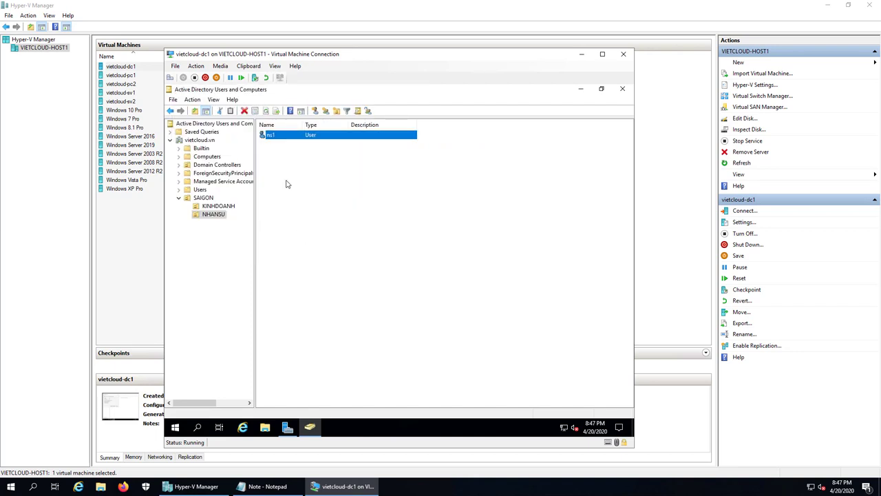
# Copy ns1 to create user ns2 with the same password, then view SAIGON's contents
pyautogui.rightClick(282, 143)
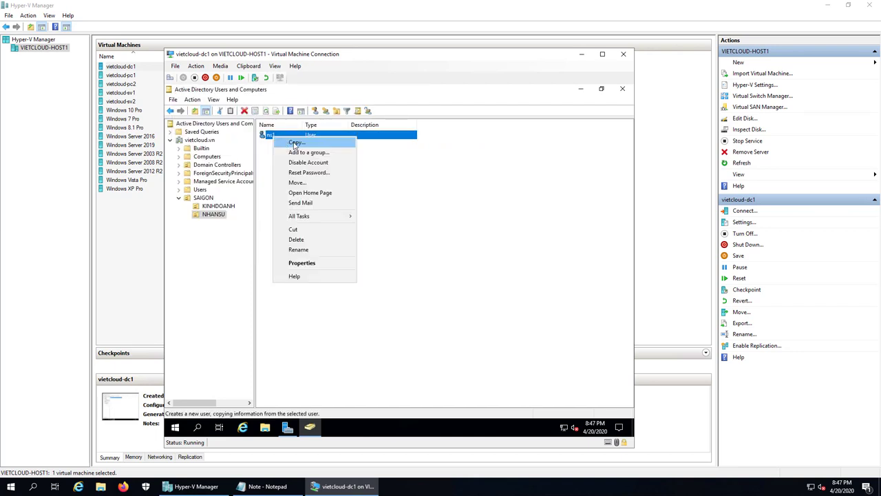
pyautogui.click(296, 149)
pyautogui.write('ns1')
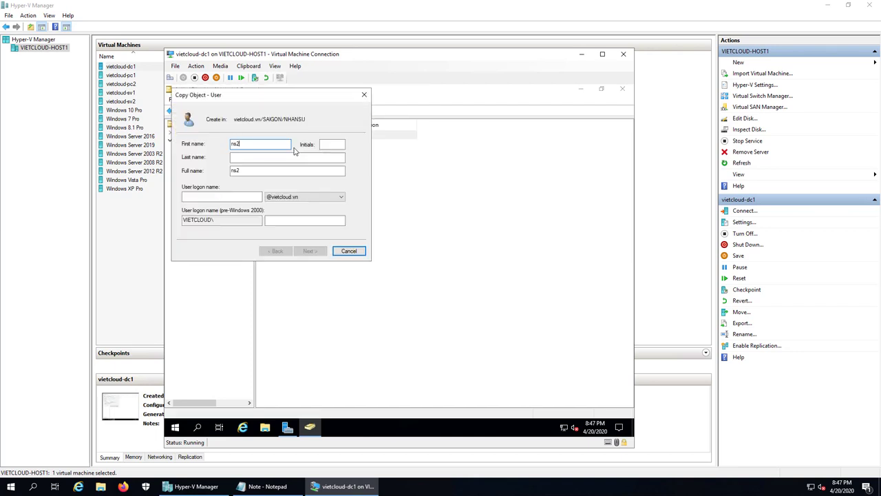
pyautogui.press('Tab')
pyautogui.press('Tab')
pyautogui.press('Tab')
pyautogui.press('Tab')
pyautogui.write('ns2')
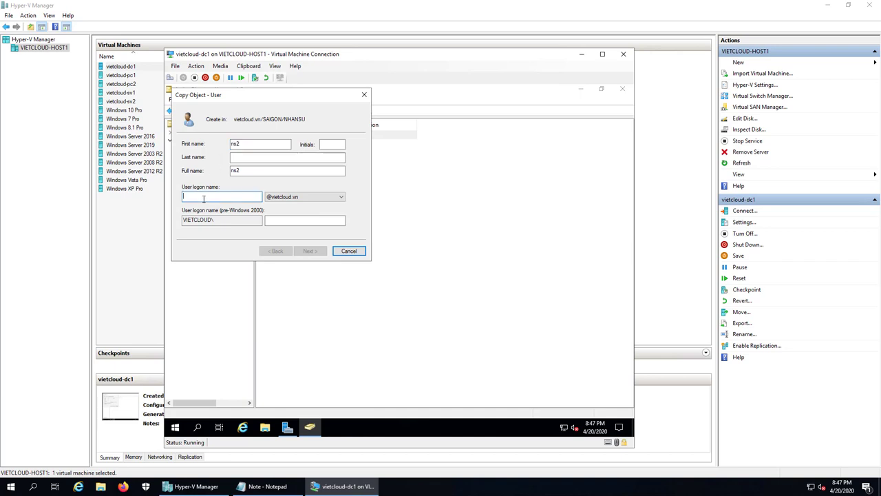
pyautogui.click(309, 252)
pyautogui.write('123')
pyautogui.press('Tab')
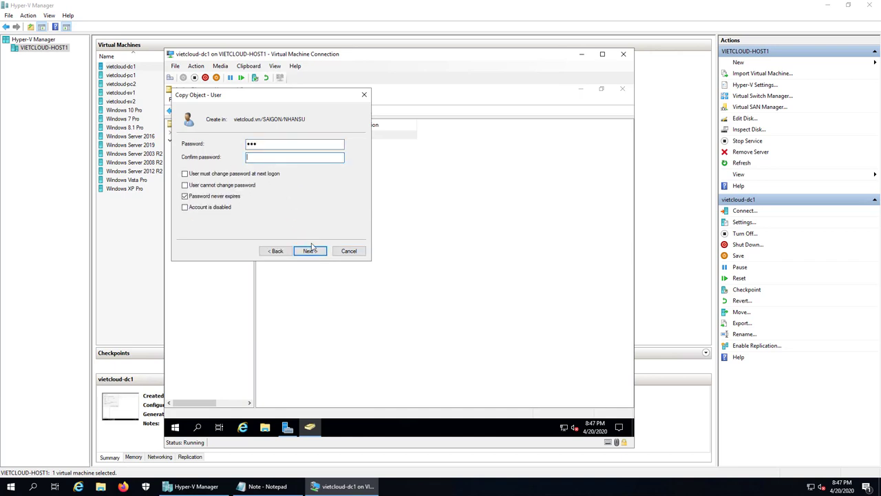
pyautogui.write('123')
pyautogui.click(310, 251)
pyautogui.click(311, 252)
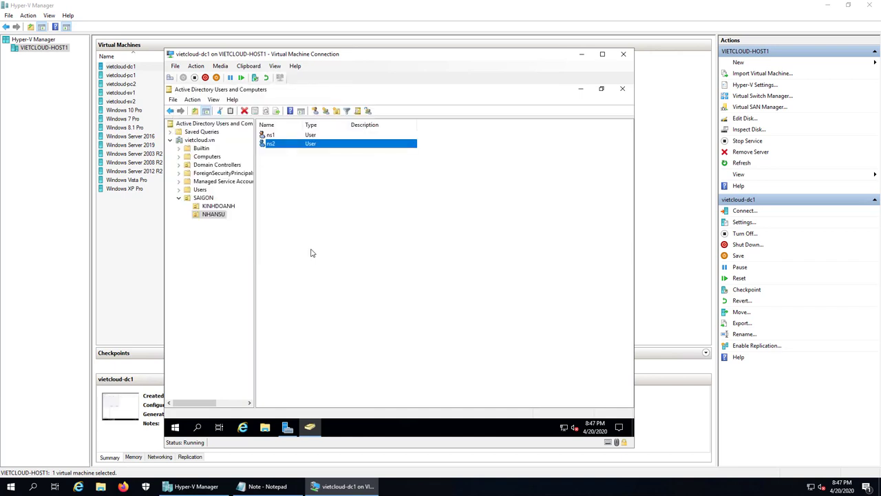
pyautogui.click(208, 199)
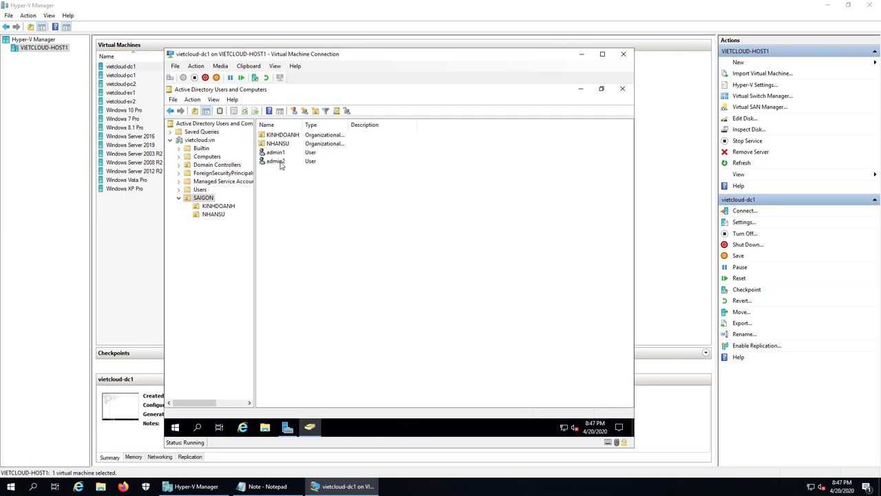
pyautogui.click(224, 206)
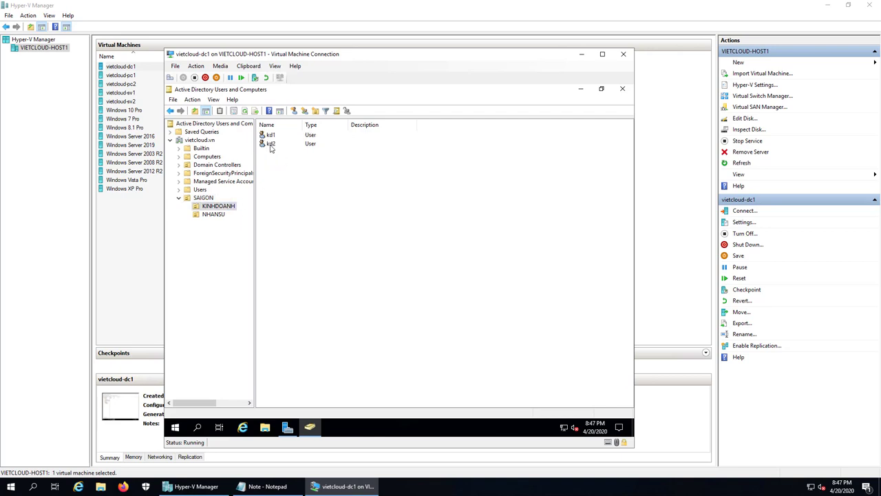
pyautogui.click(219, 214)
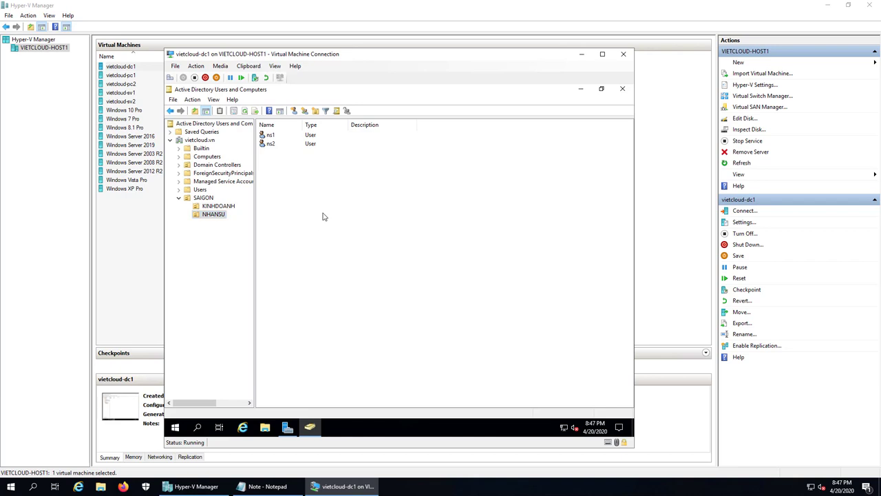
pyautogui.click(277, 137)
pyautogui.click(275, 144)
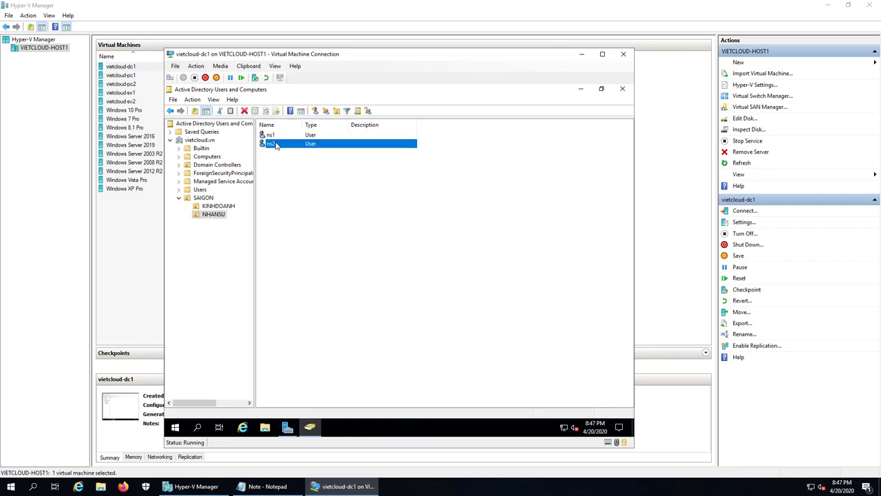
pyautogui.click(330, 236)
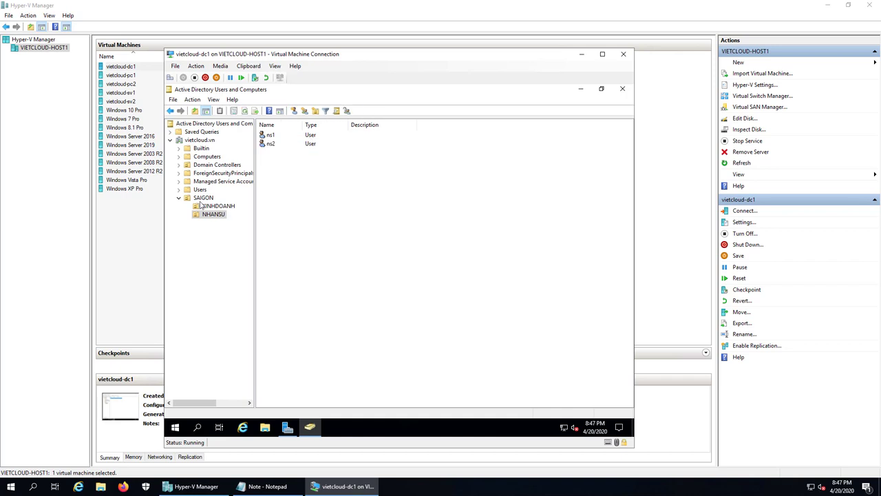
pyautogui.press('BackSpace')
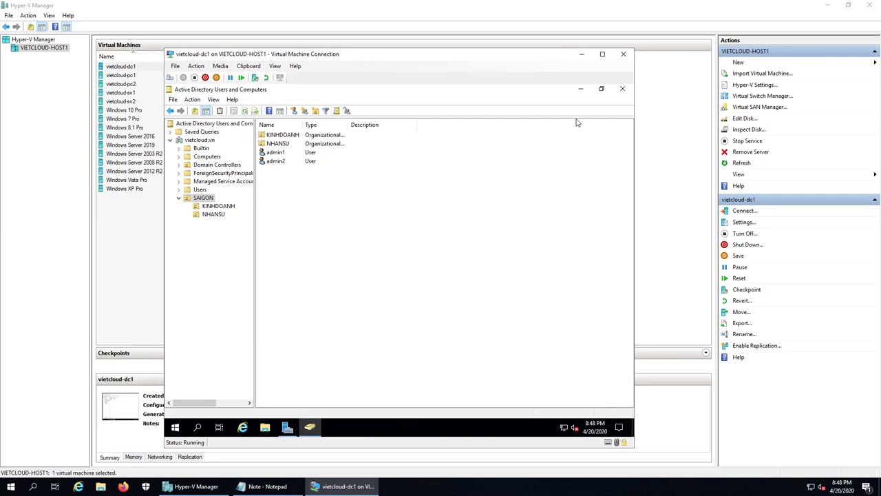
# Close Active Directory Users and Computers and launch Group Policy Management from Server Manager's Tools
pyautogui.click(623, 89)
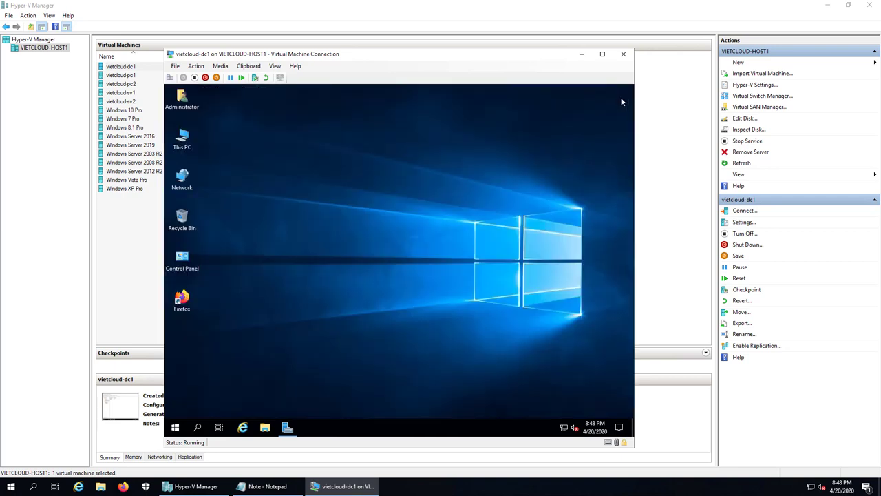
pyautogui.click(287, 428)
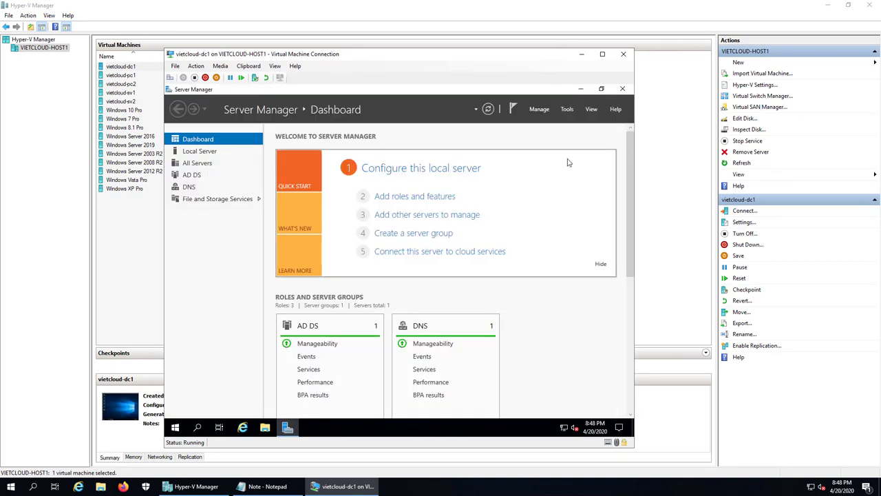
pyautogui.click(568, 109)
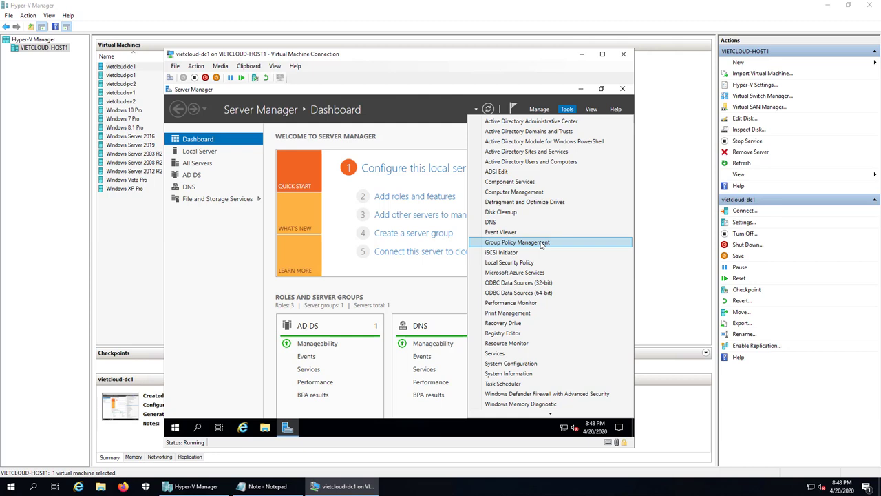
pyautogui.click(541, 243)
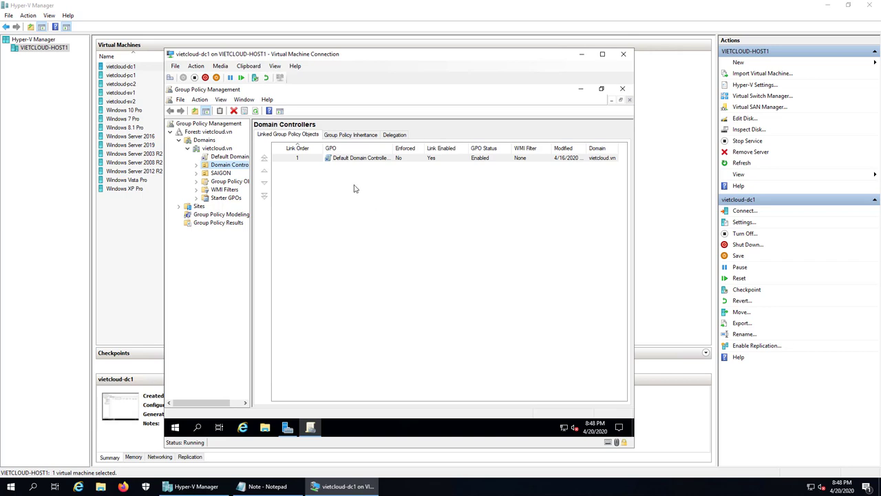
# Create a GPO named 'Windows Firewall' and link it to the vietcloud.vn domain
pyautogui.click(219, 149)
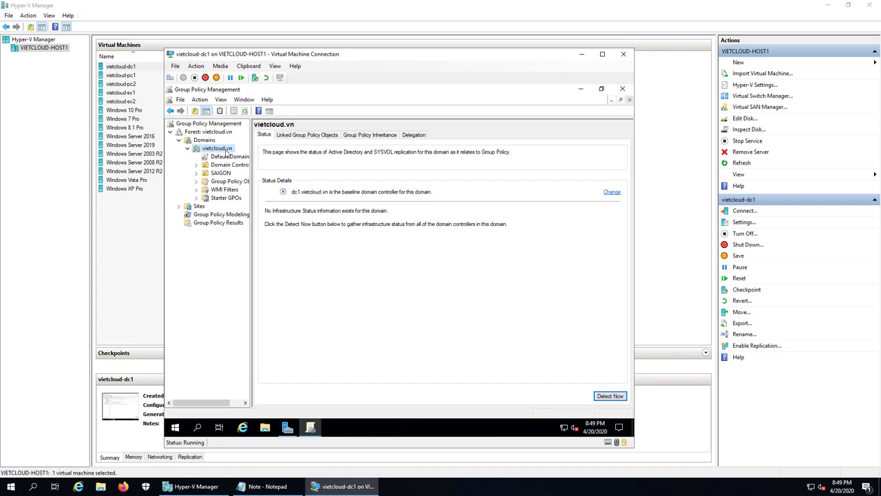
pyautogui.rightClick(227, 153)
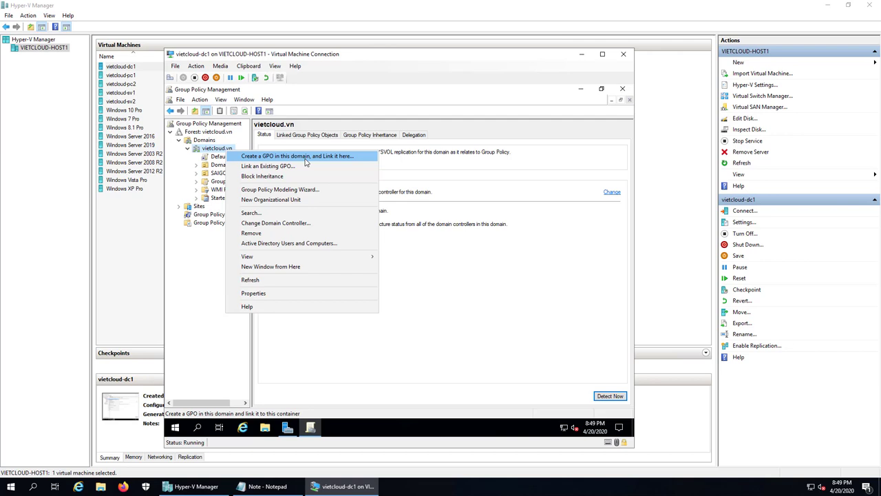
pyautogui.click(307, 161)
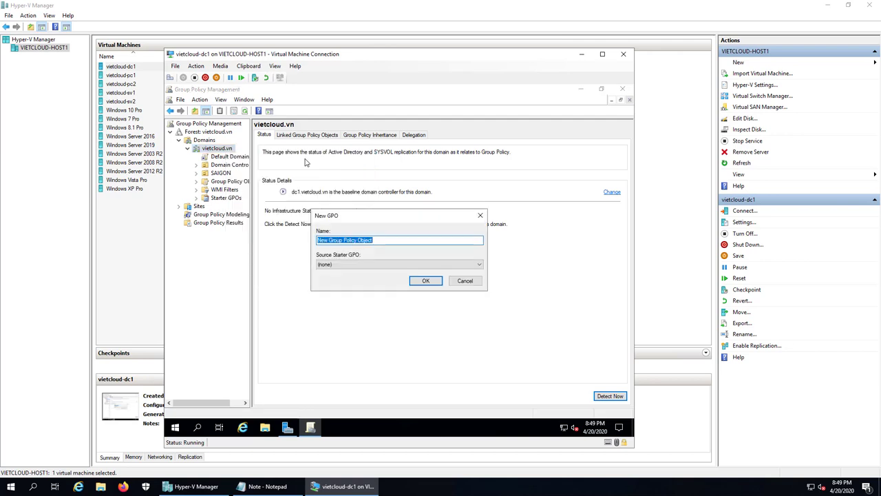
pyautogui.write('W')
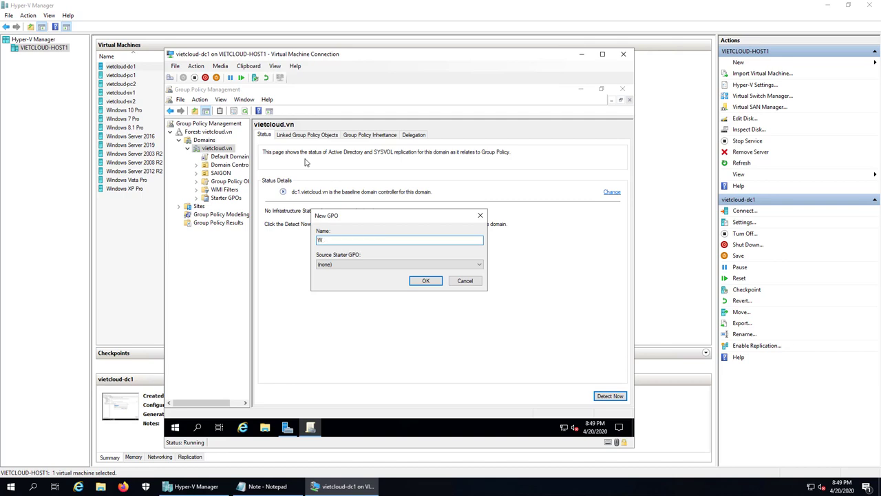
pyautogui.write('indows Firewall')
pyautogui.click(427, 281)
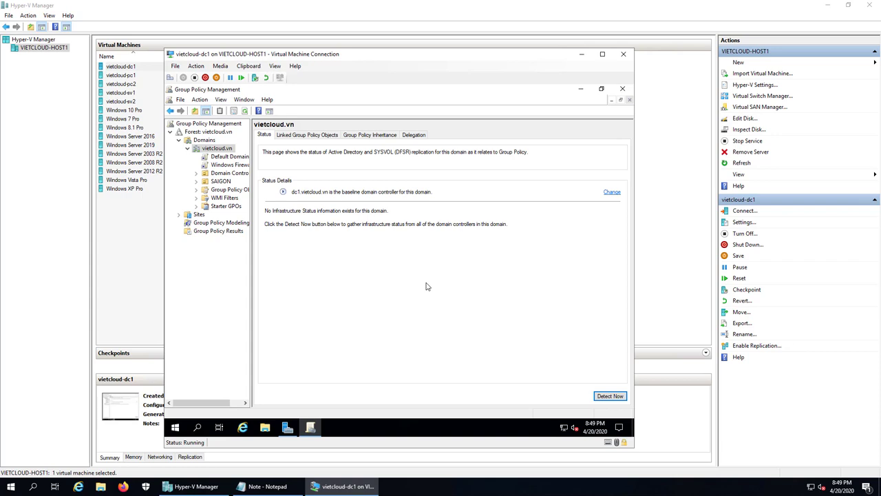
# Dismiss the GPO link warning for good and open the Windows Firewall GPO in the editor
pyautogui.click(230, 165)
pyautogui.click(382, 277)
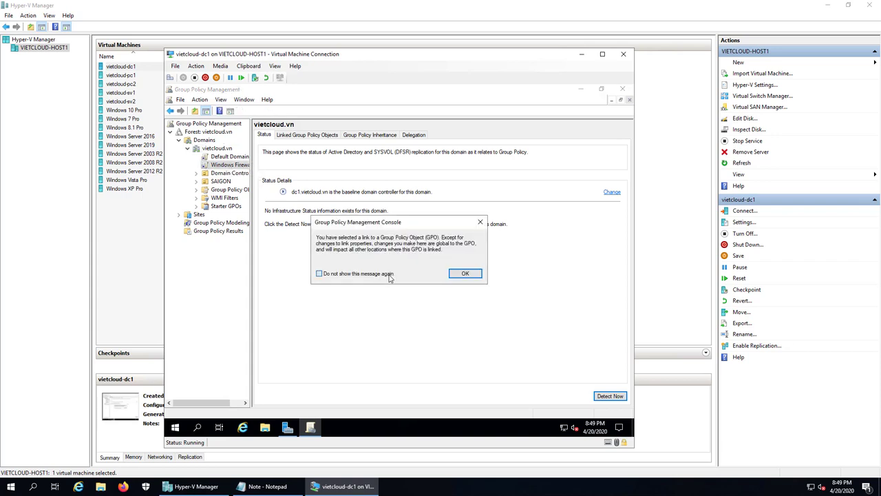
pyautogui.click(456, 277)
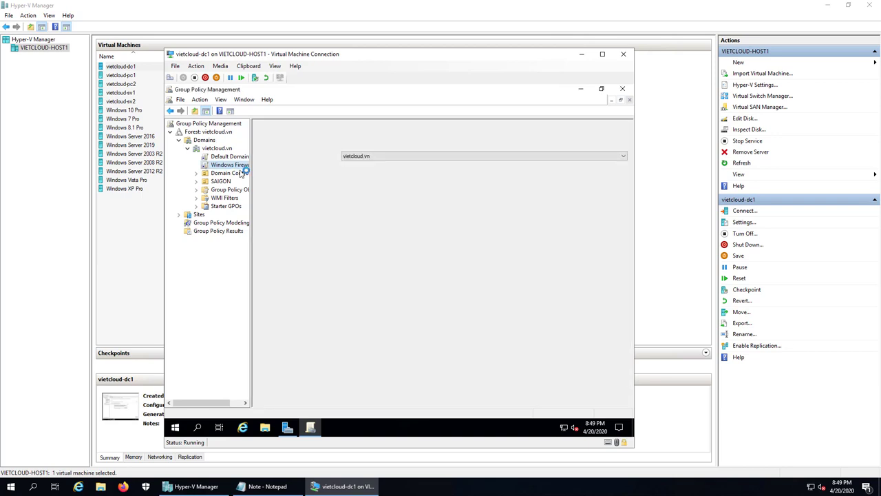
pyautogui.rightClick(242, 170)
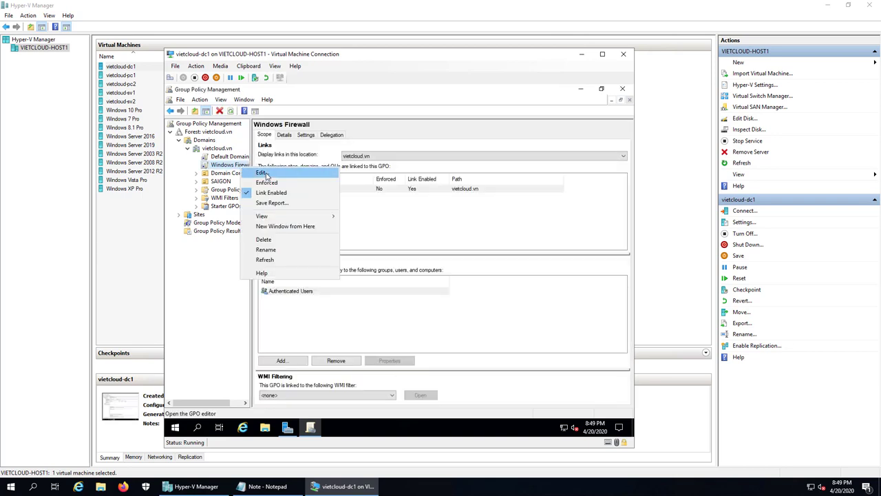
pyautogui.click(265, 173)
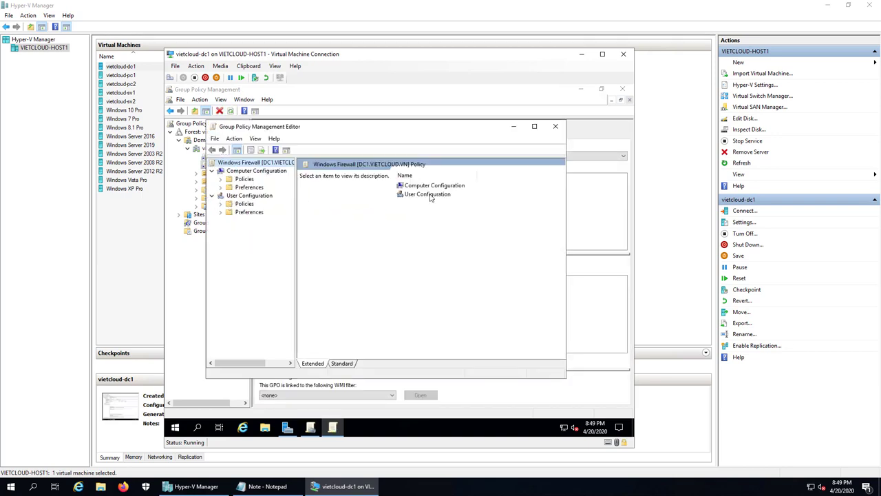
# Maximize the editor and expand Computer Configuration > Administrative Templates > Network > Network Connections > Windows Defender Firewall
pyautogui.click(535, 127)
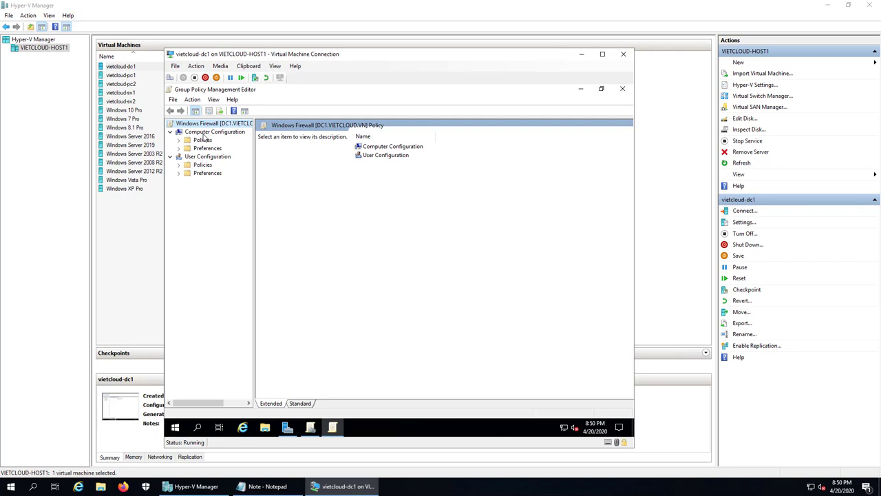
pyautogui.doubleClick(202, 141)
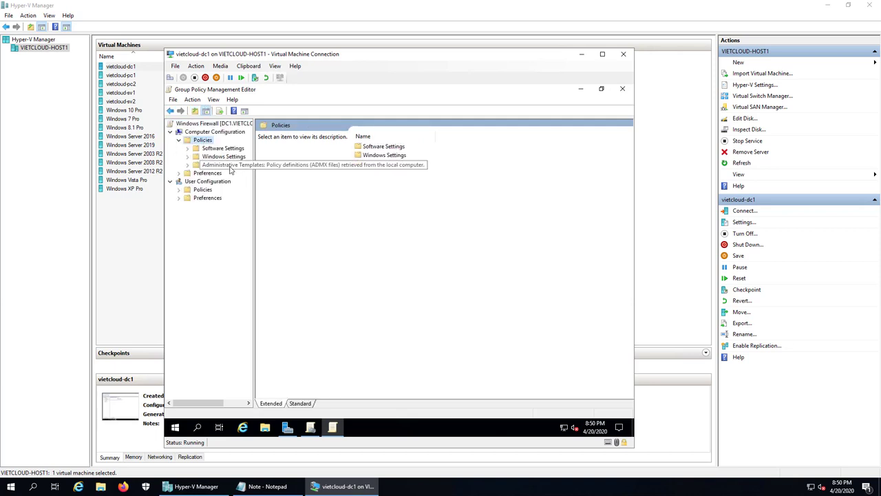
pyautogui.doubleClick(229, 166)
pyautogui.doubleClick(221, 181)
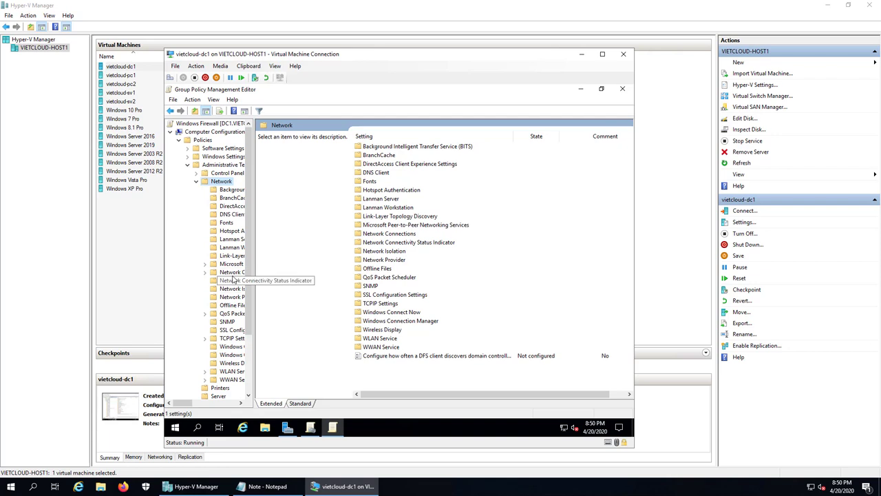
pyautogui.doubleClick(233, 275)
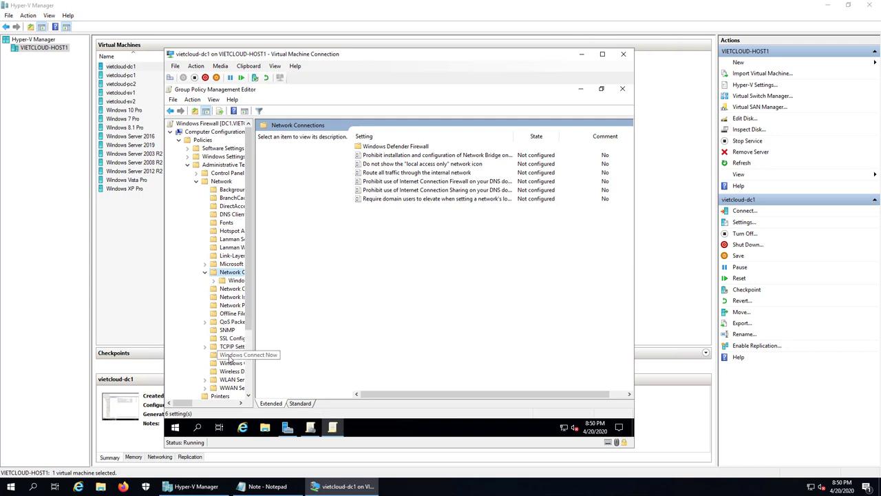
pyautogui.moveTo(183, 405); pyautogui.dragTo(202, 408)
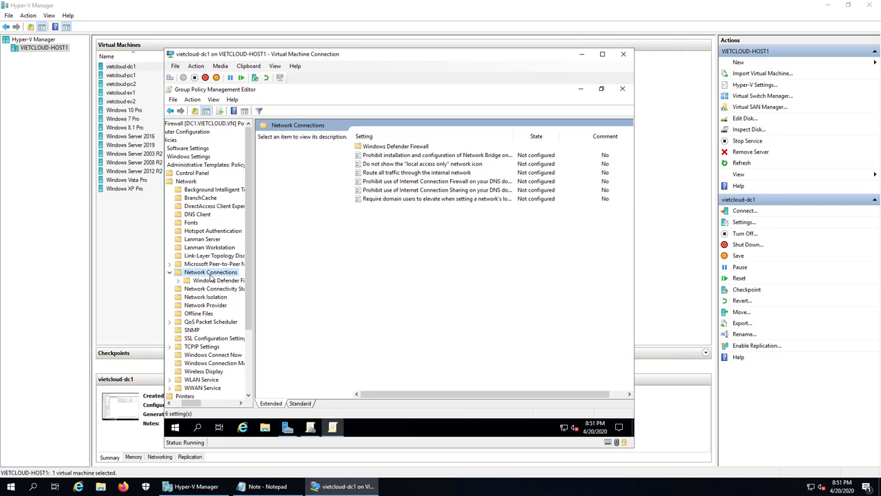
pyautogui.doubleClick(211, 272)
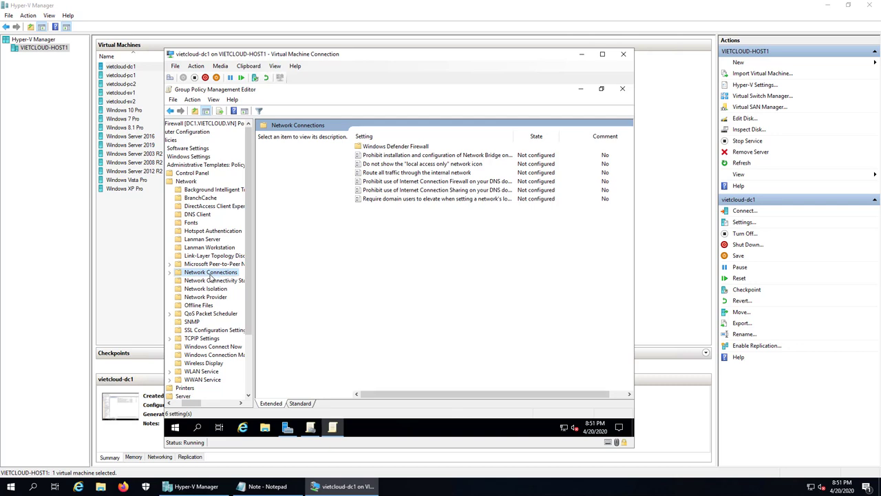
pyautogui.doubleClick(210, 273)
pyautogui.doubleClick(211, 281)
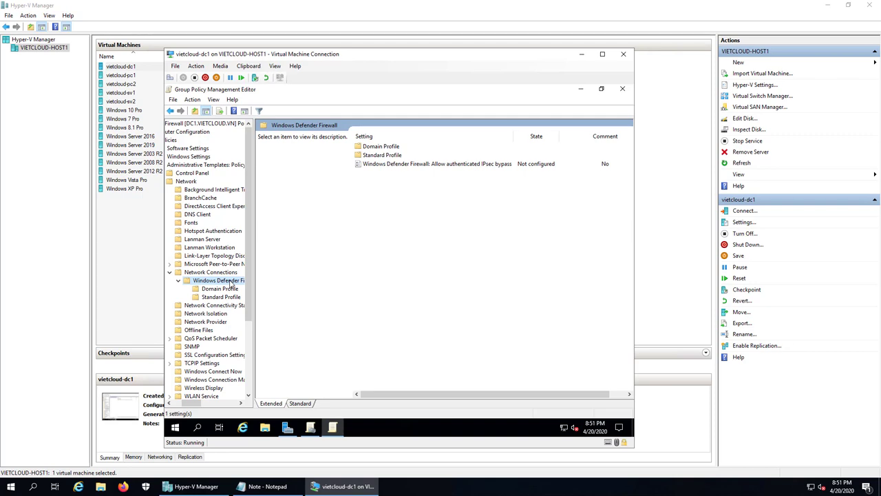
# Set 'Protect all network connections' to Enabled in the Domain Profile
pyautogui.click(219, 290)
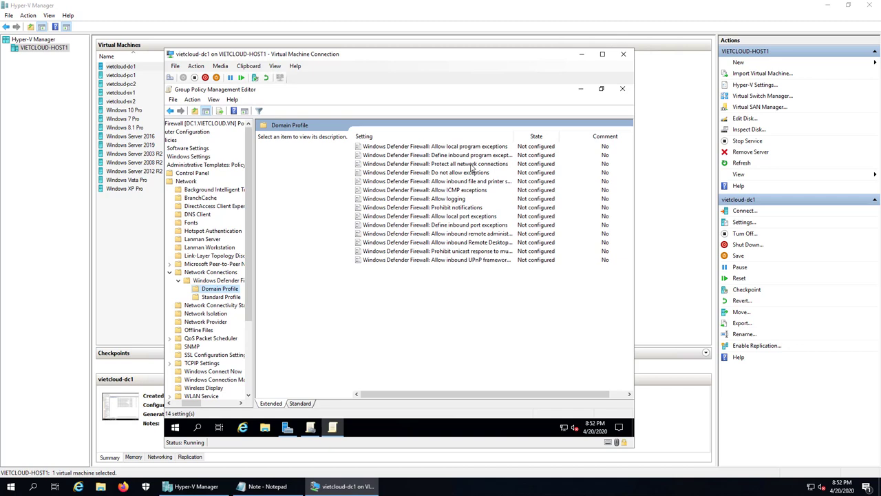
pyautogui.click(472, 166)
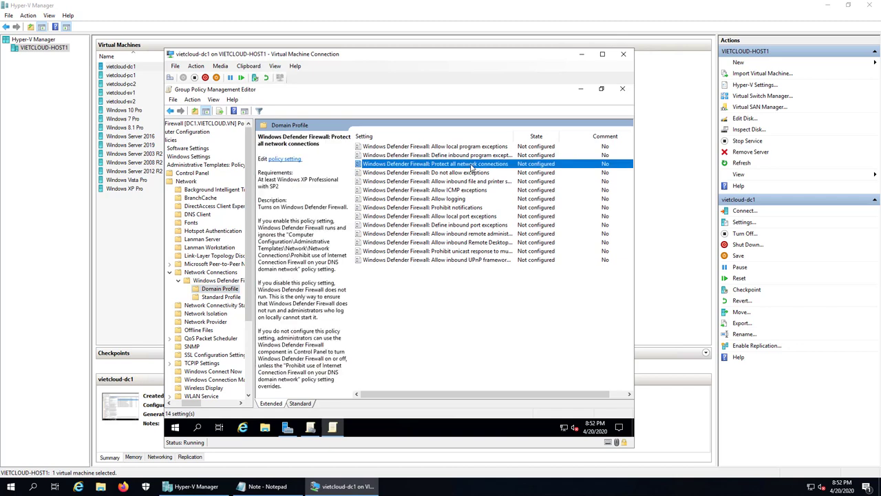
pyautogui.doubleClick(472, 165)
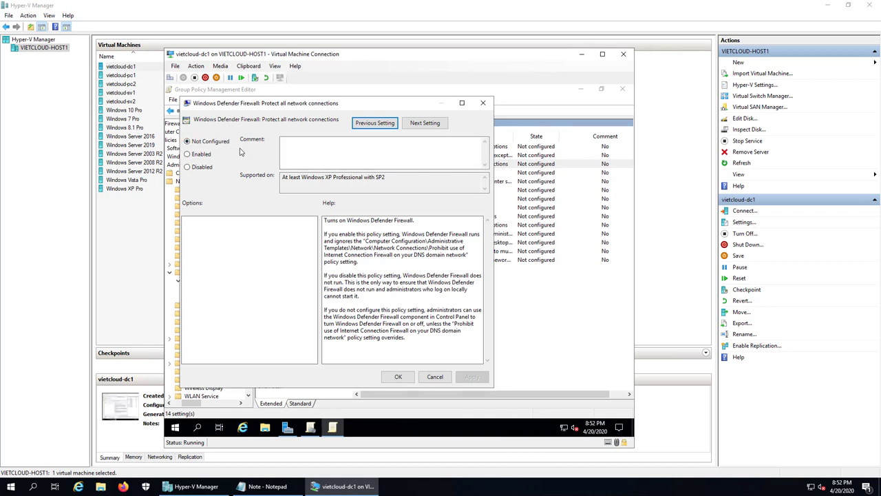
pyautogui.click(197, 155)
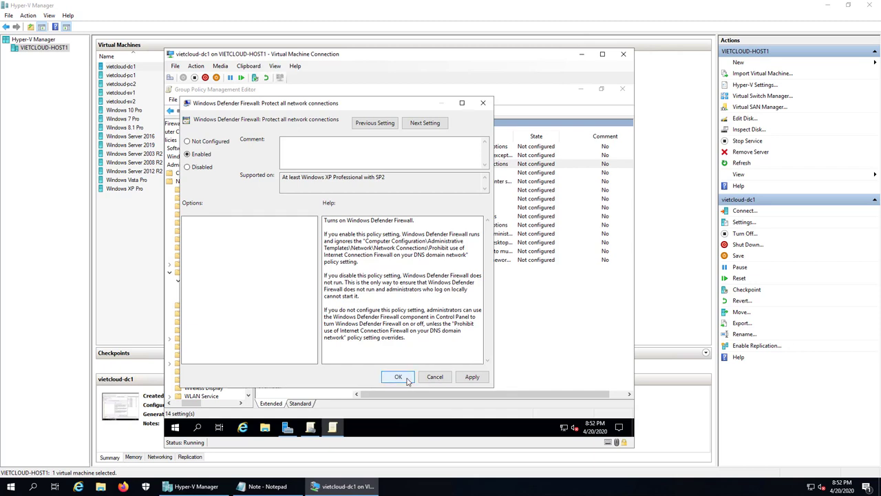
pyautogui.press('Return')
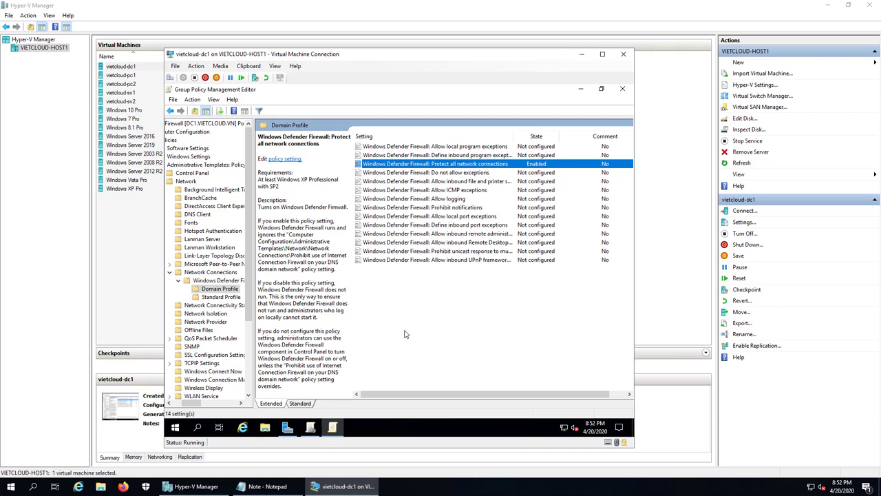
# Set 'Protect all network connections' to Enabled in the Standard Profile
pyautogui.click(220, 297)
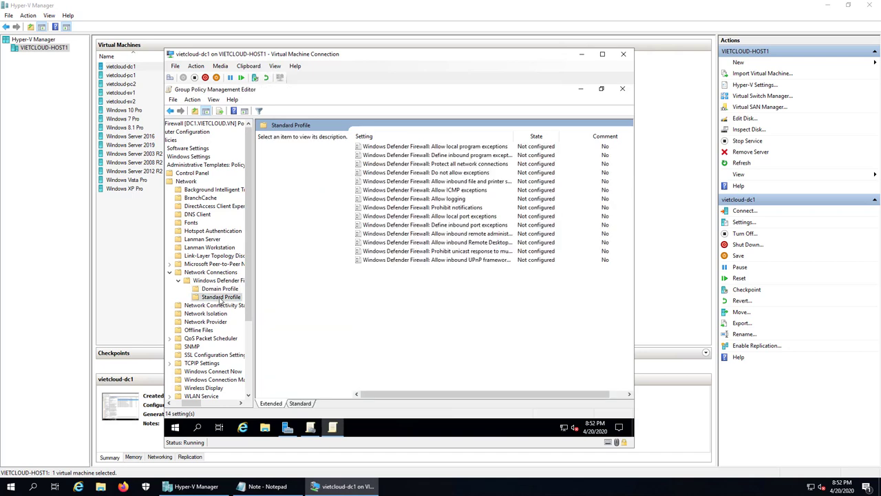
pyautogui.click(400, 165)
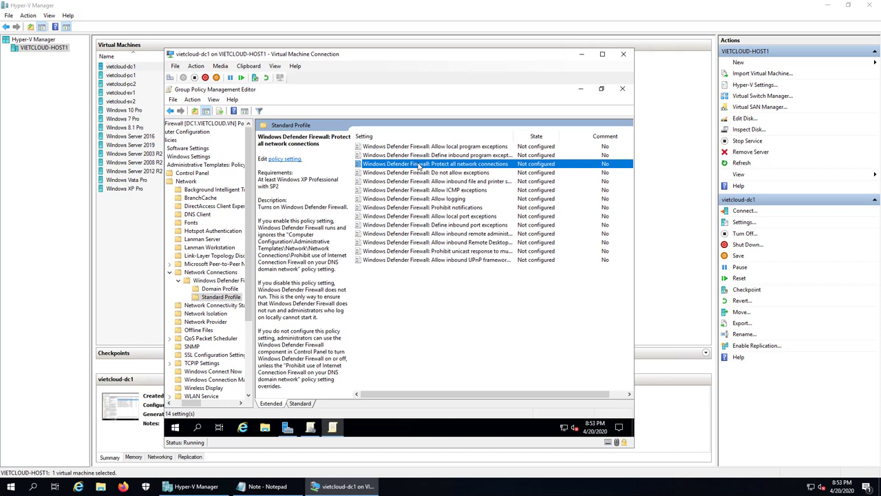
pyautogui.rightClick(419, 165)
pyautogui.click(433, 171)
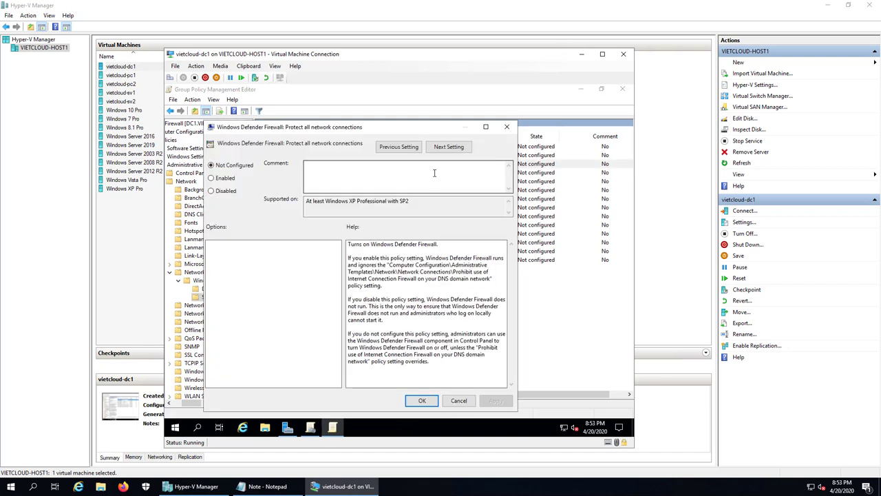
pyautogui.click(215, 178)
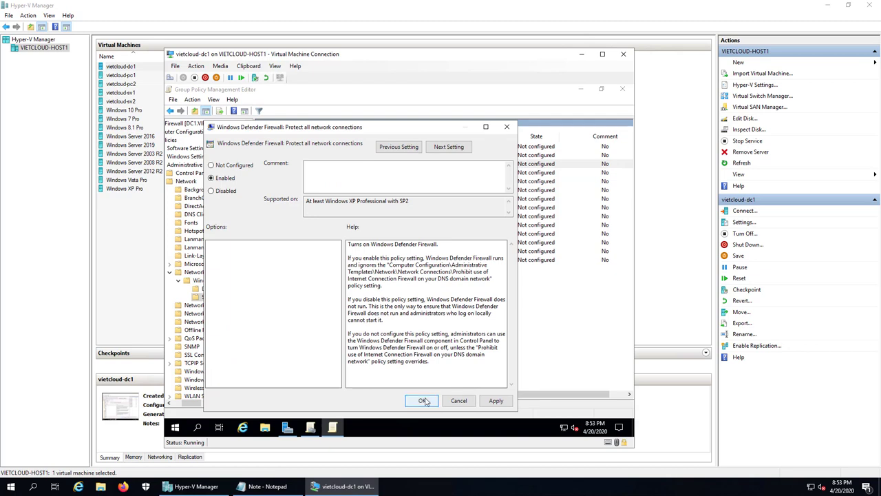
pyautogui.click(424, 400)
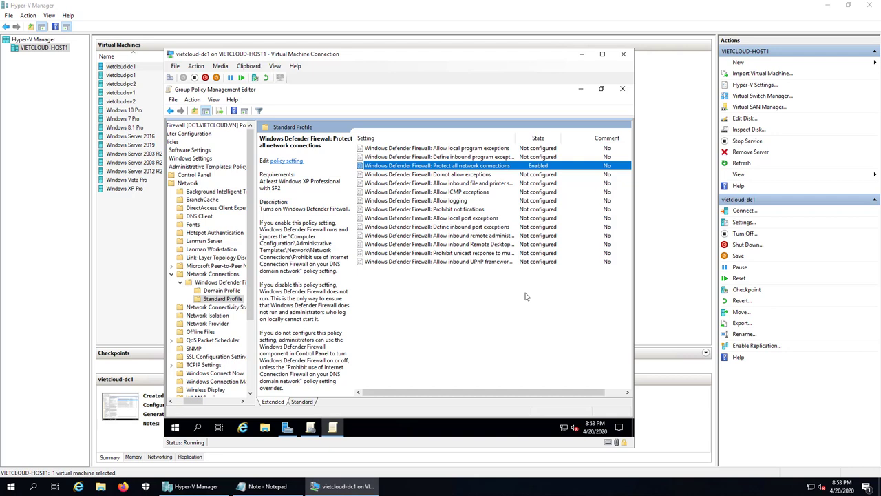
# Close both Group Policy windows and run gpupdate /force in a Command Prompt
pyautogui.click(623, 90)
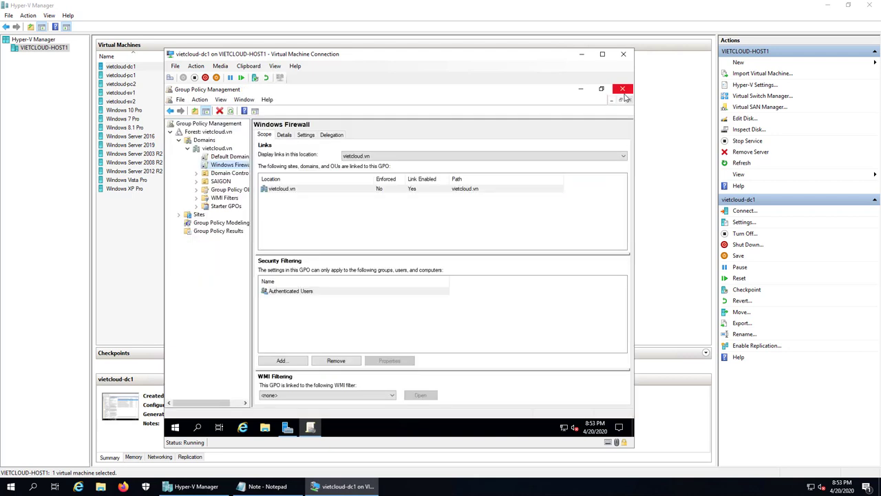
pyautogui.click(622, 90)
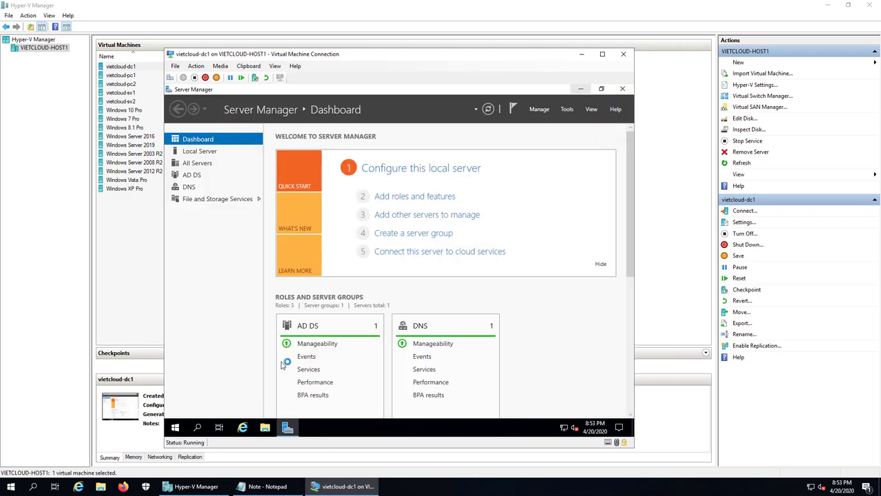
pyautogui.rightClick(177, 427)
pyautogui.click(186, 387)
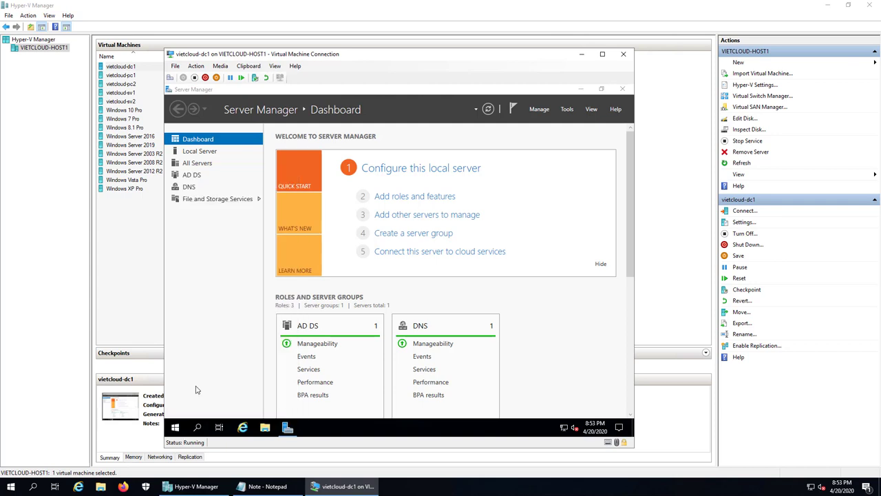
pyautogui.write('cmd')
pyautogui.press('Return')
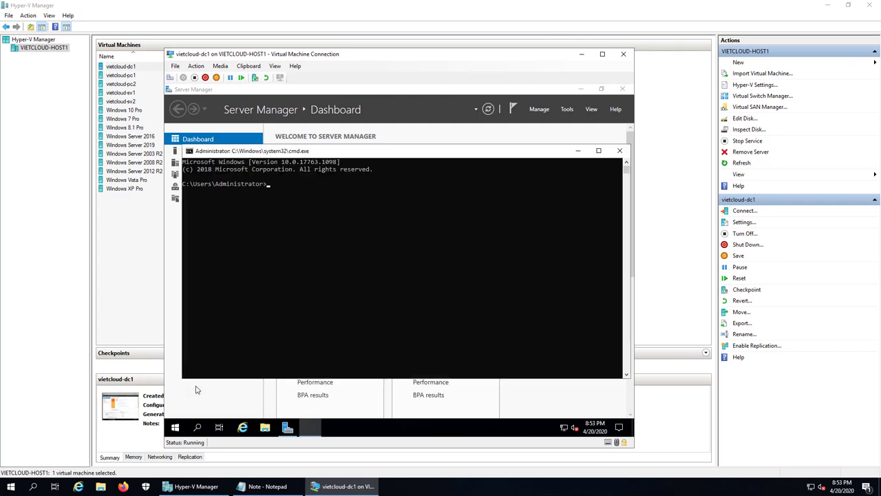
pyautogui.write('gpupdate')
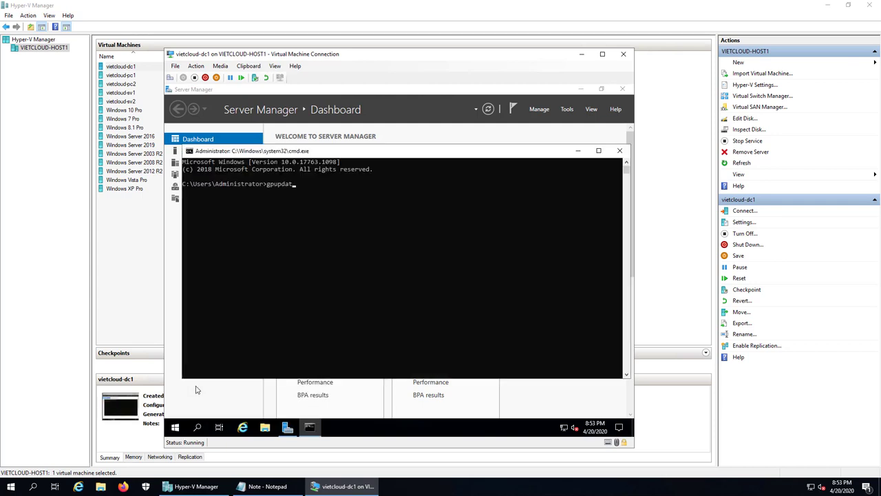
pyautogui.write(' /force')
pyautogui.press('Return')
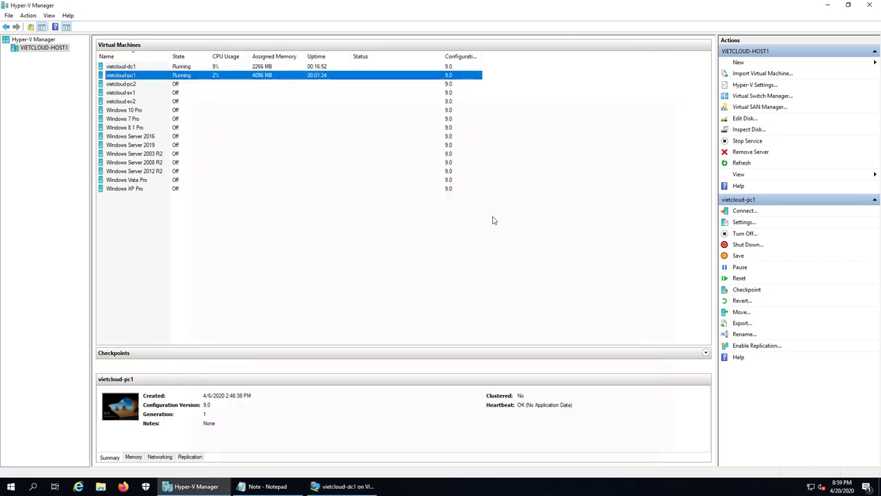
# Connect to vietcloud-pc1 and sign in as VIETCLOUD\Administrator with the administrator password
pyautogui.doubleClick(175, 78)
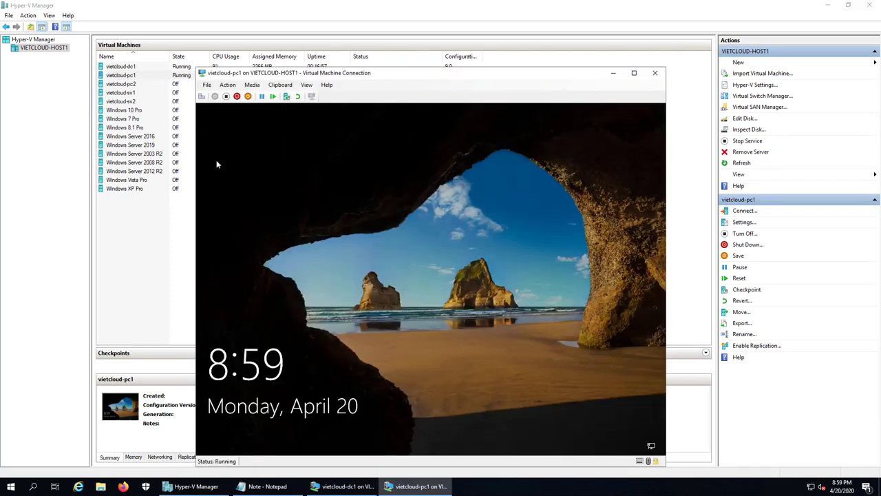
pyautogui.click(203, 97)
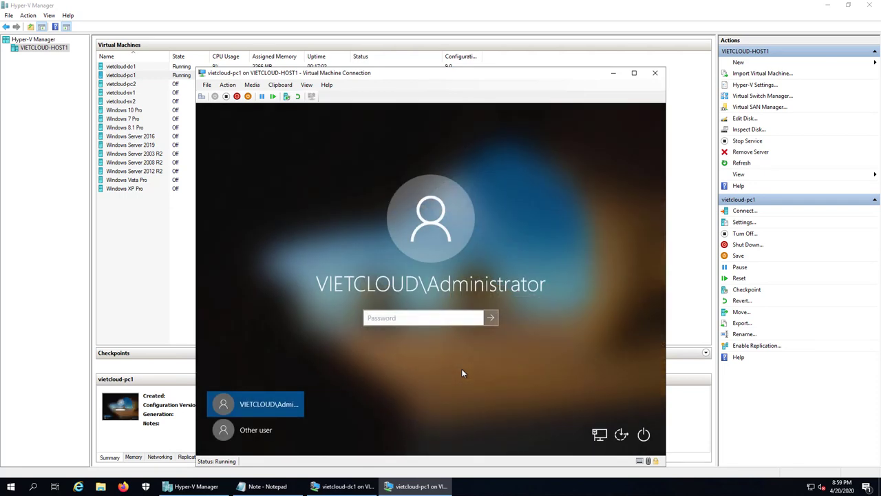
pyautogui.write('••••••••••••')
pyautogui.press('Return')
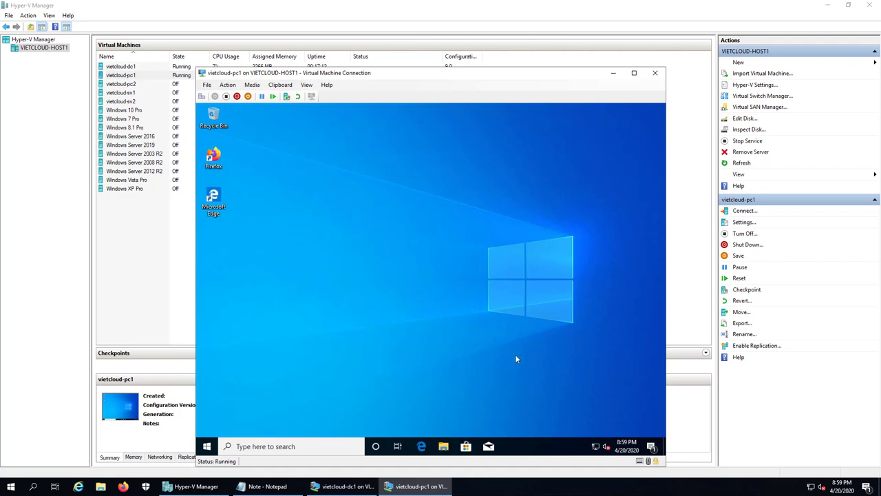
# Search for 'contro' on the client VM and open Control Panel
pyautogui.rightClick(228, 446)
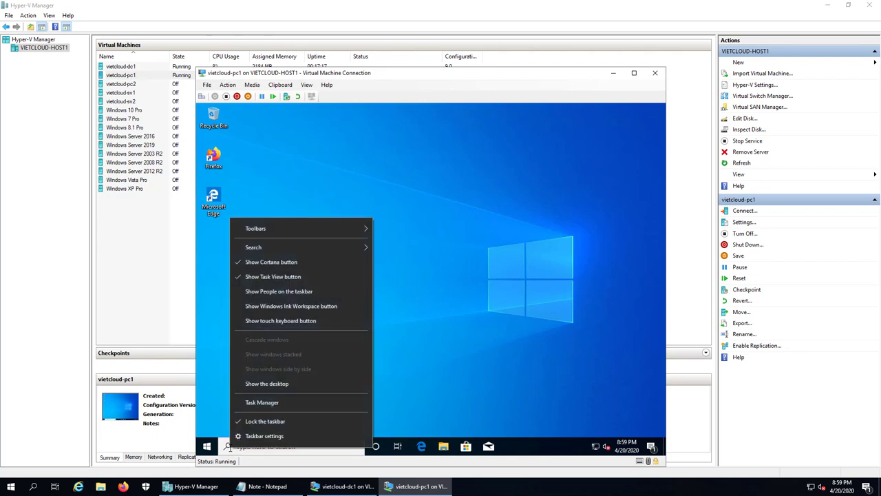
pyautogui.click(228, 446)
pyautogui.click(227, 446)
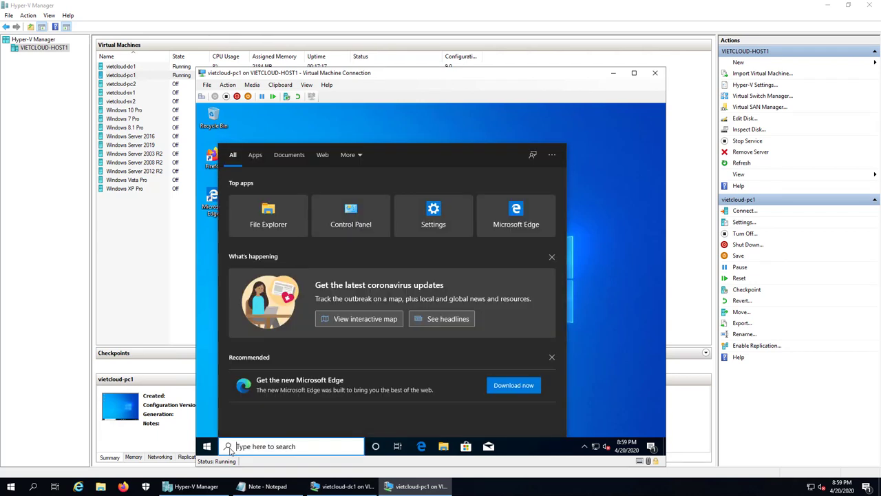
pyautogui.write('contro')
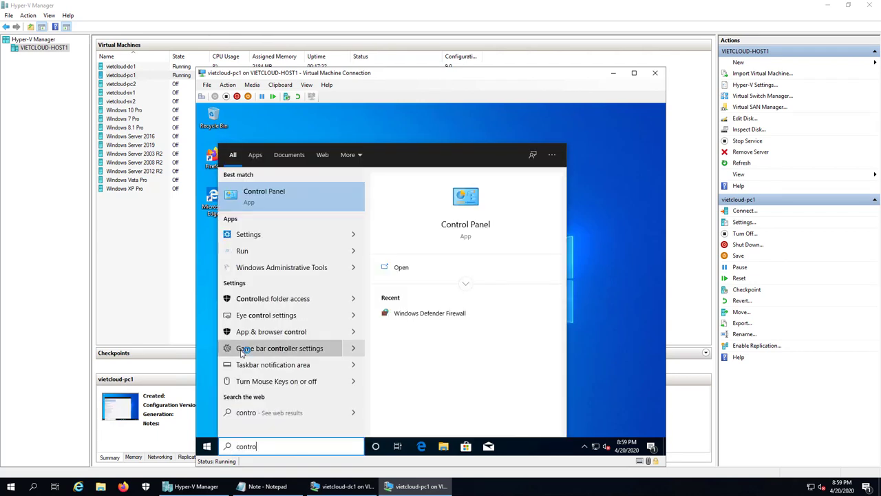
pyautogui.click(266, 198)
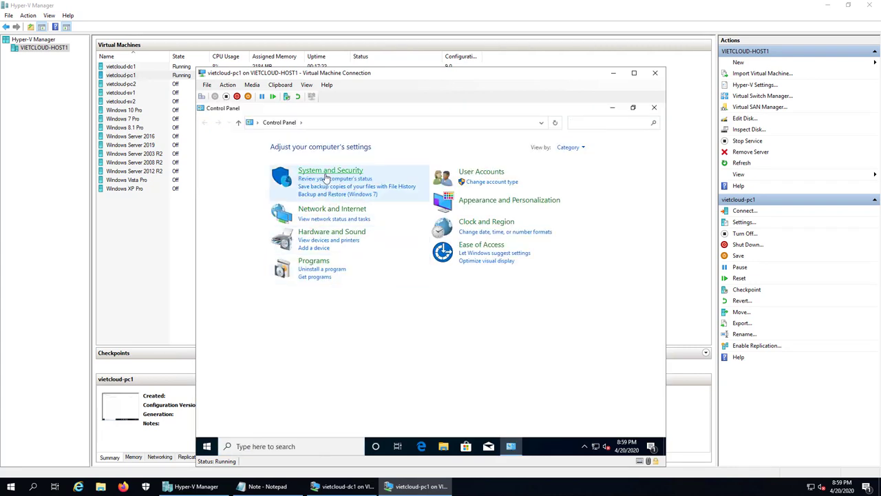
# Go to System and Security > Windows Defender Firewall > Turn Windows Defender Firewall on or off
pyautogui.click(328, 172)
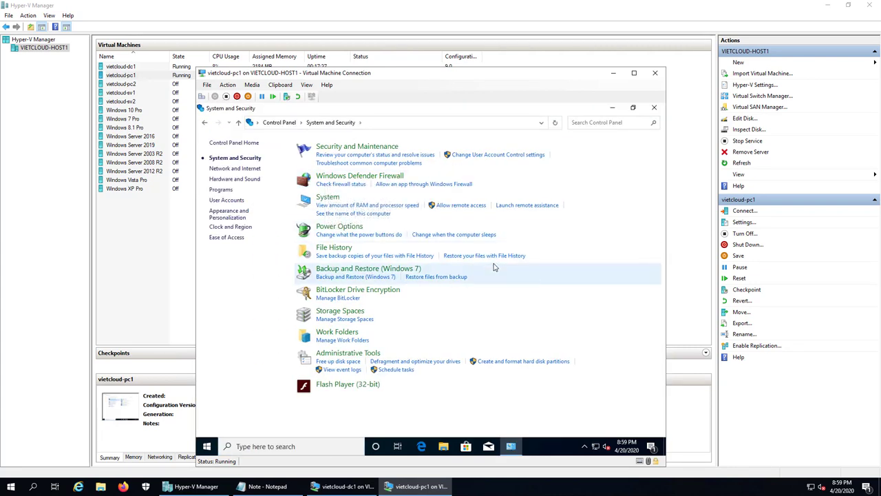
pyautogui.click(338, 178)
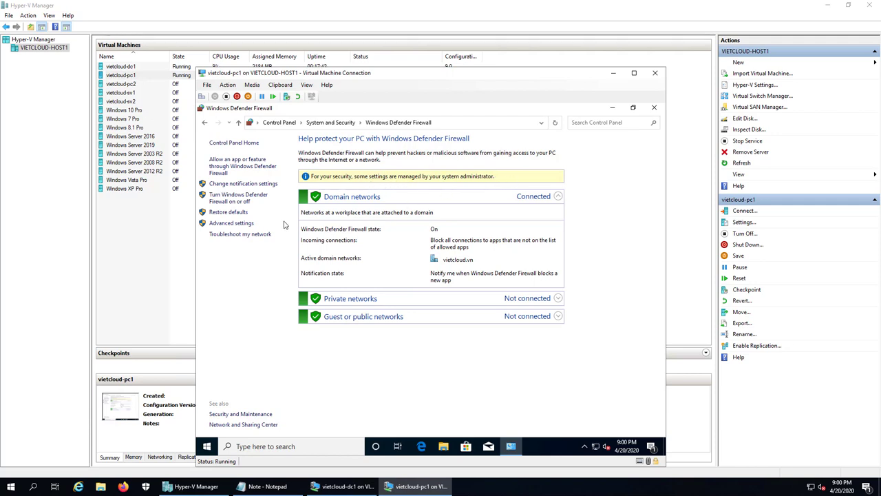
pyautogui.click(240, 203)
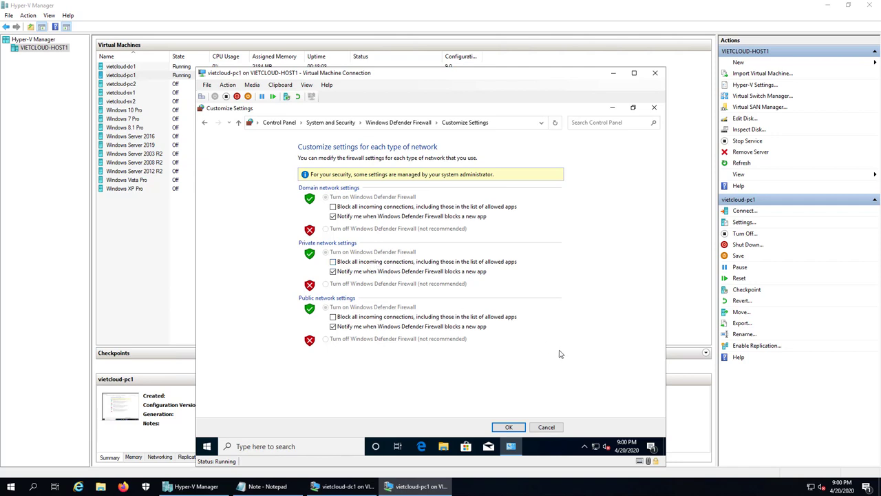
# In Notepad's Note, add item '2. Cau hinh an o dia (an o dia C: voi cac User trong OU KINHDOANH)'
pyautogui.click(612, 73)
pyautogui.click(265, 486)
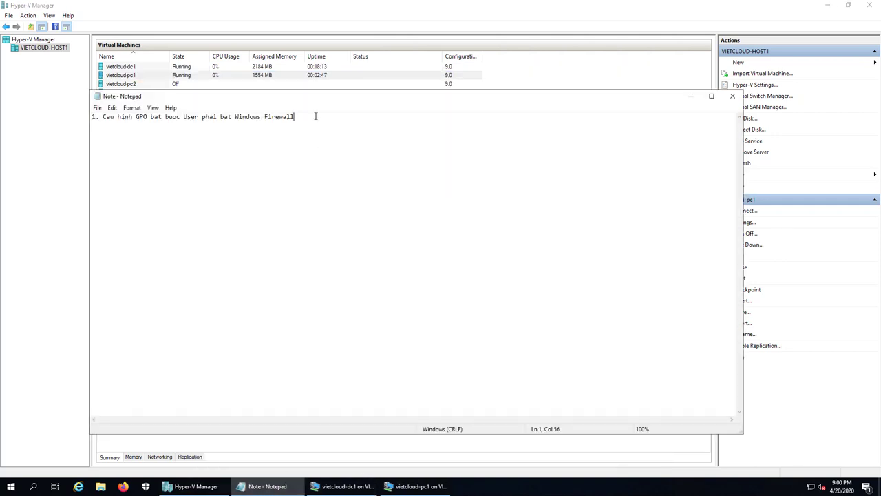
pyautogui.press('Return')
pyautogui.press('Return')
pyautogui.write('2.')
pyautogui.write('Cau hinh an o dia (an o dia ')
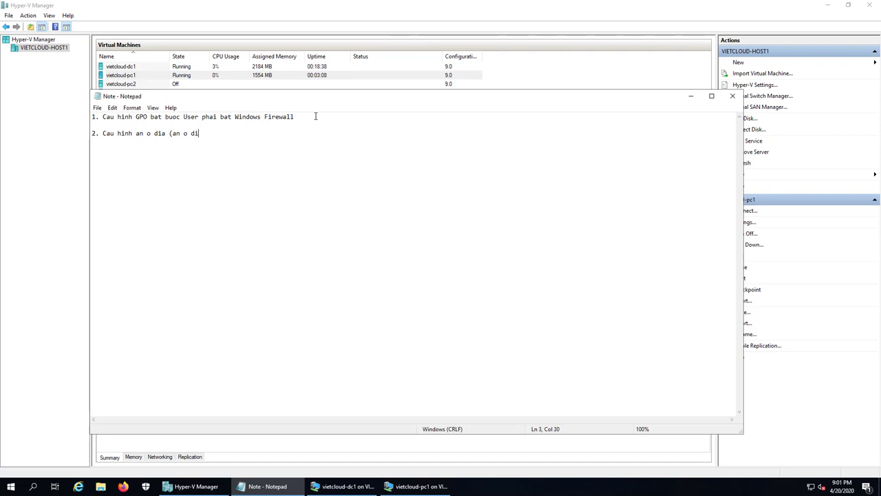
pyautogui.write('C: voi cac User trong OU')
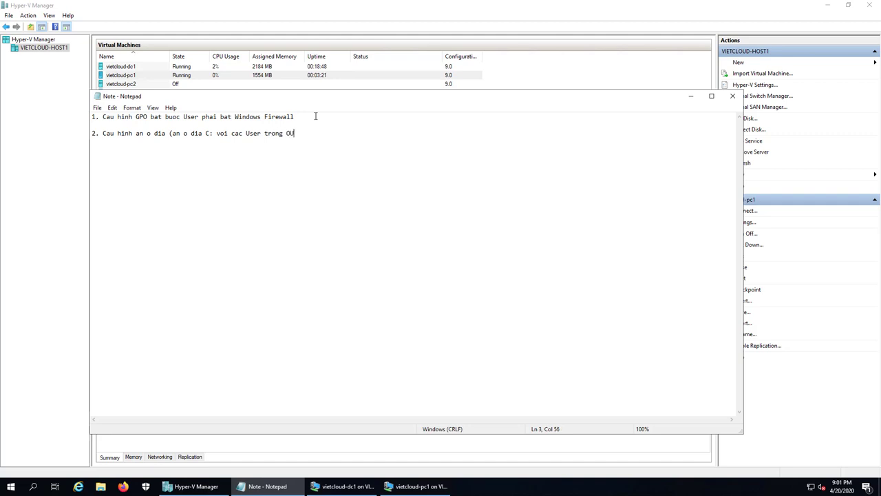
pyautogui.write(' KINHDOANH)')
# Sign the current user out of vietcloud-pc1 through the Start button's Shut down or sign out menu
pyautogui.click(691, 96)
pyautogui.click(441, 483)
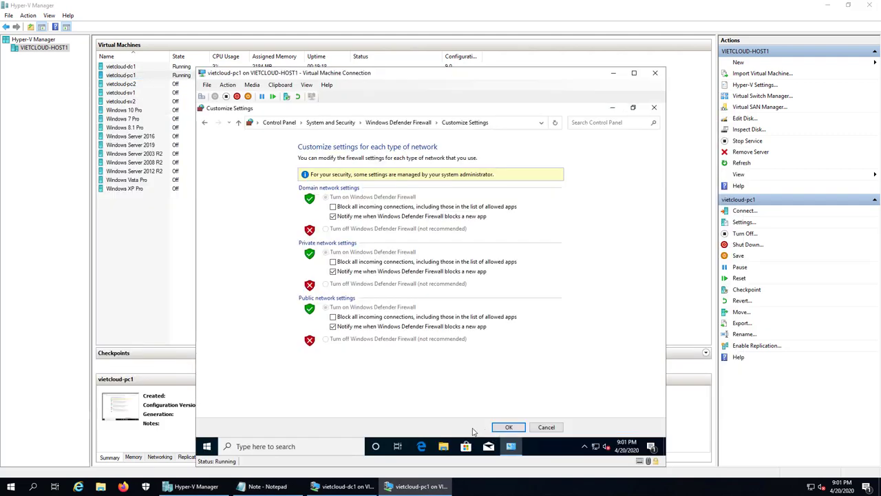
pyautogui.rightClick(207, 449)
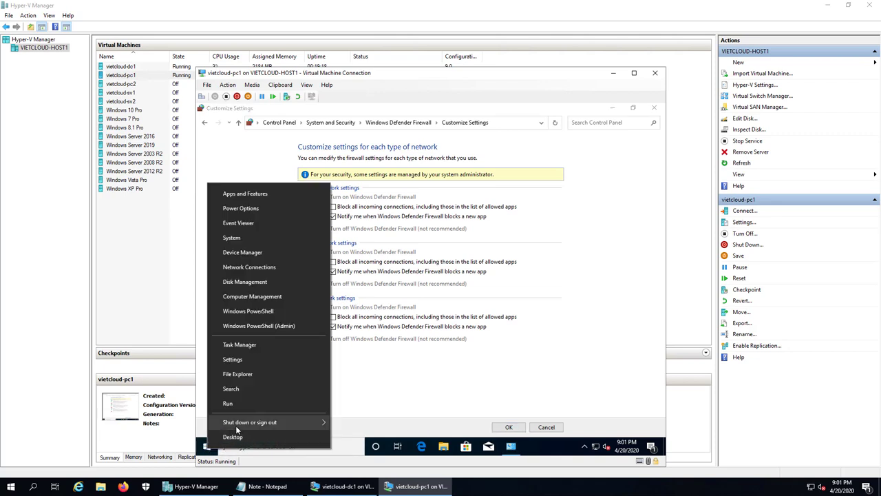
pyautogui.moveTo(235, 426)
pyautogui.click(354, 390)
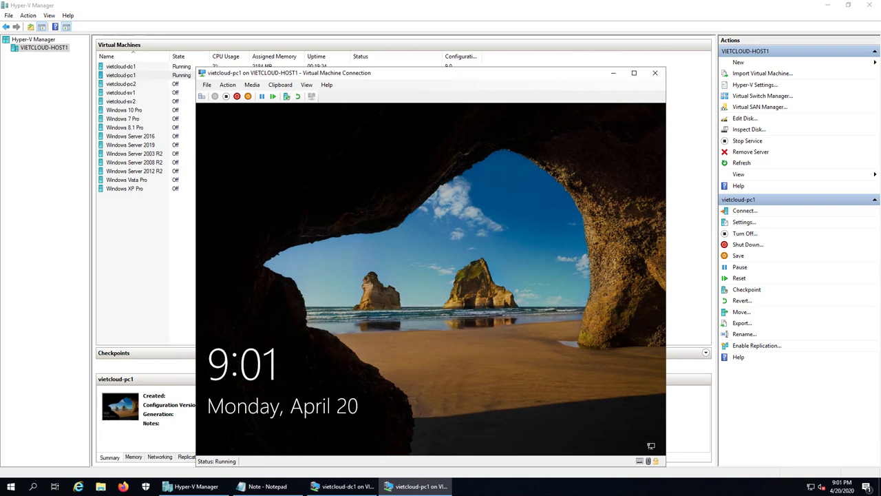
pyautogui.click(418, 486)
# Close Command Prompt on vietcloud-dc1 and launch Group Policy Management from Server Manager's Tools
pyautogui.click(354, 488)
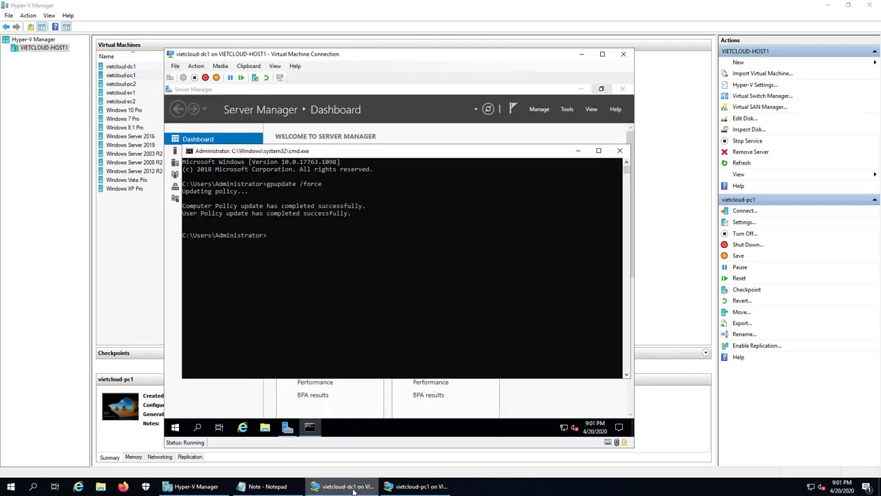
pyautogui.click(617, 152)
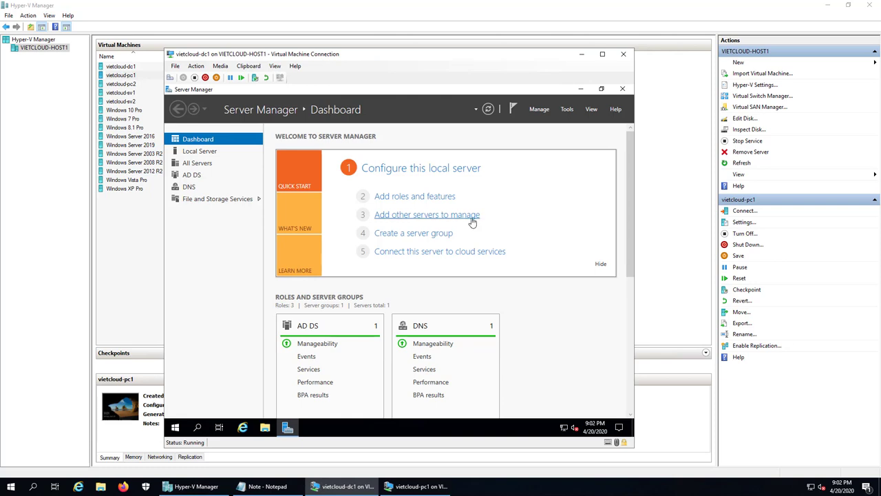
pyautogui.click(566, 110)
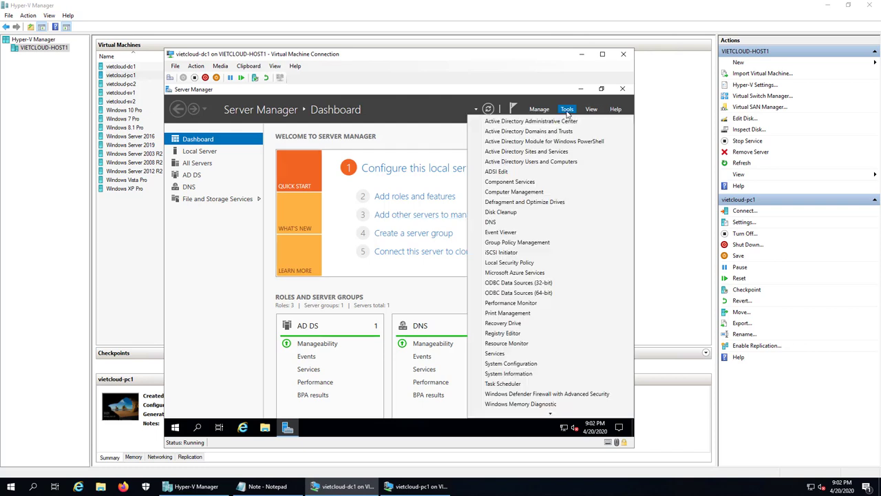
pyautogui.click(546, 242)
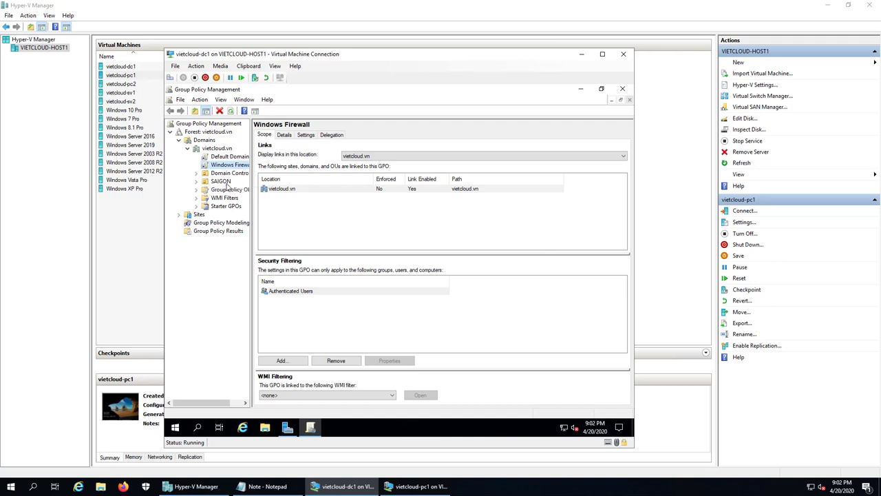
# Create a GPO named 'Hide C: Drive' linked to the KINHDOANH OU under SAIGON
pyautogui.click(221, 181)
pyautogui.doubleClick(225, 182)
pyautogui.click(231, 190)
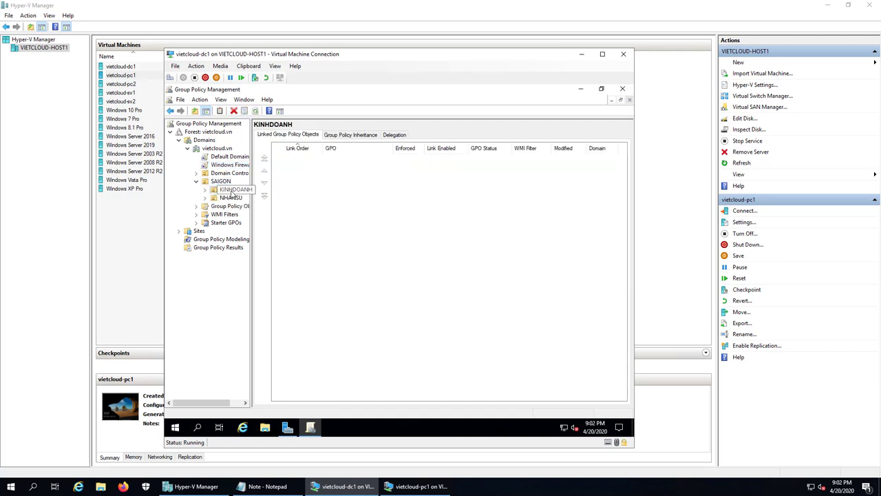
pyautogui.click(236, 198)
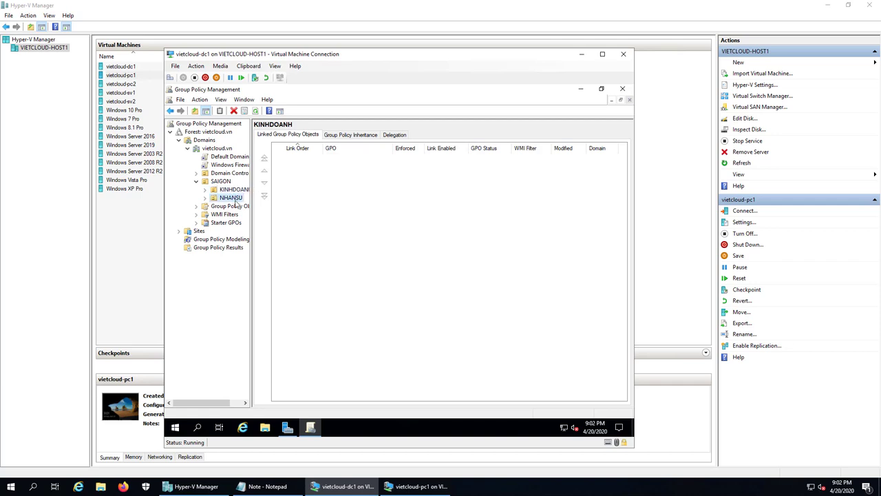
pyautogui.click(236, 190)
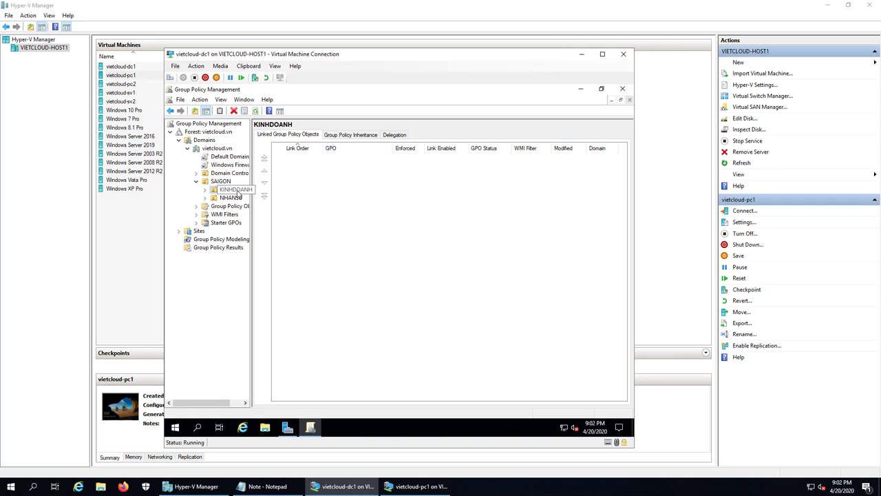
pyautogui.rightClick(237, 196)
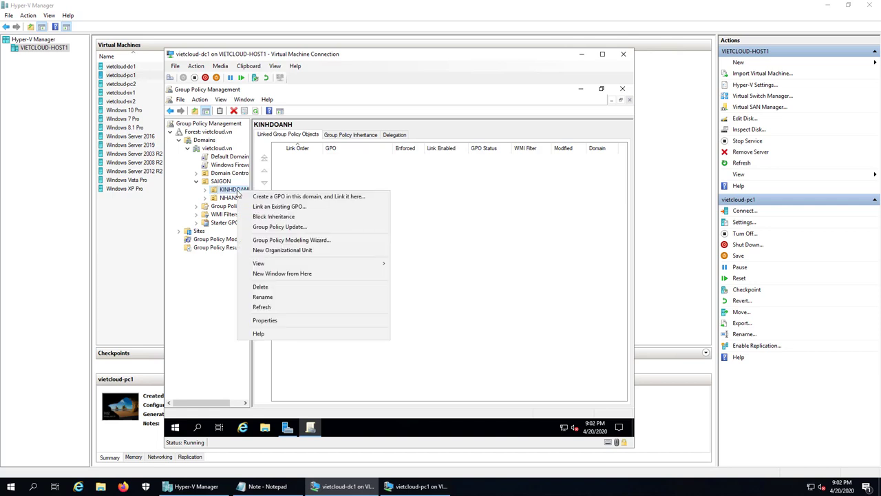
pyautogui.click(316, 198)
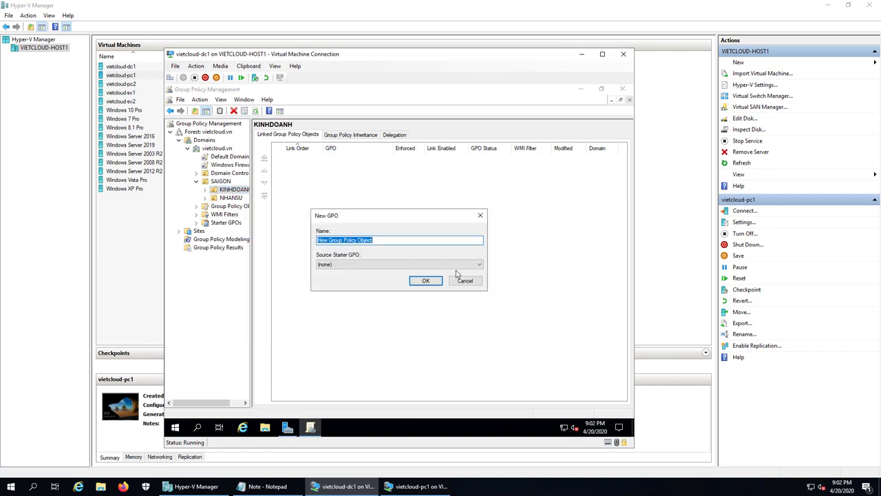
pyautogui.press('BackSpace')
pyautogui.write('Hide C: Drive')
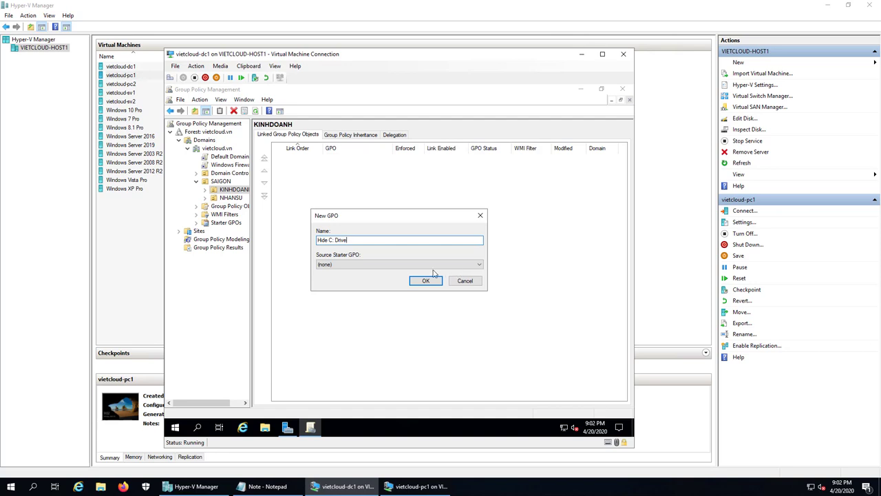
pyautogui.click(425, 280)
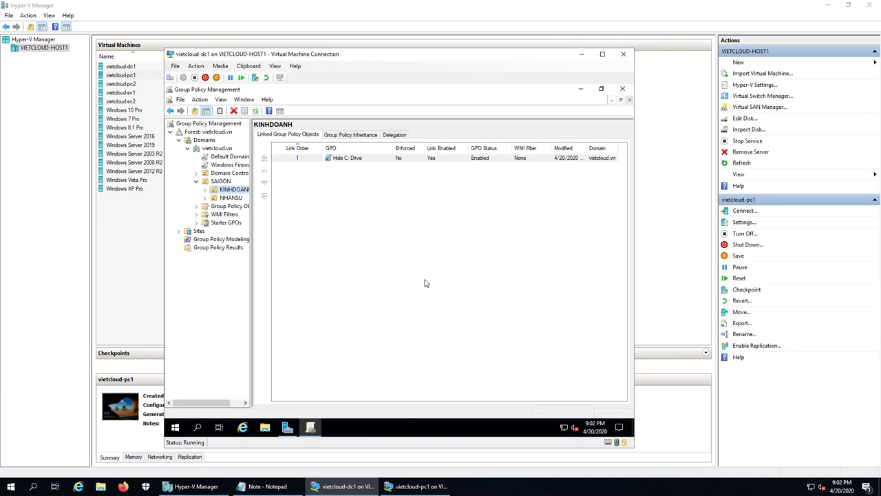
# Open the Hide C: Drive GPO link under KINHDOANH for editing
pyautogui.doubleClick(234, 190)
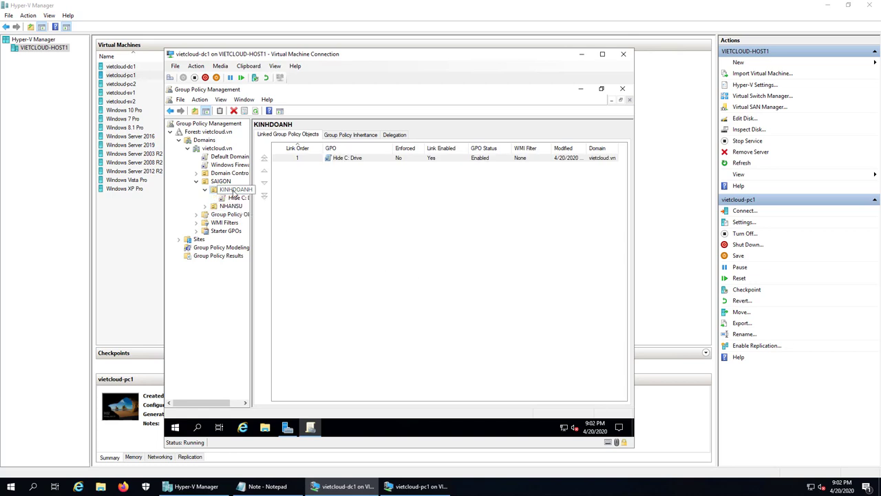
pyautogui.rightClick(238, 199)
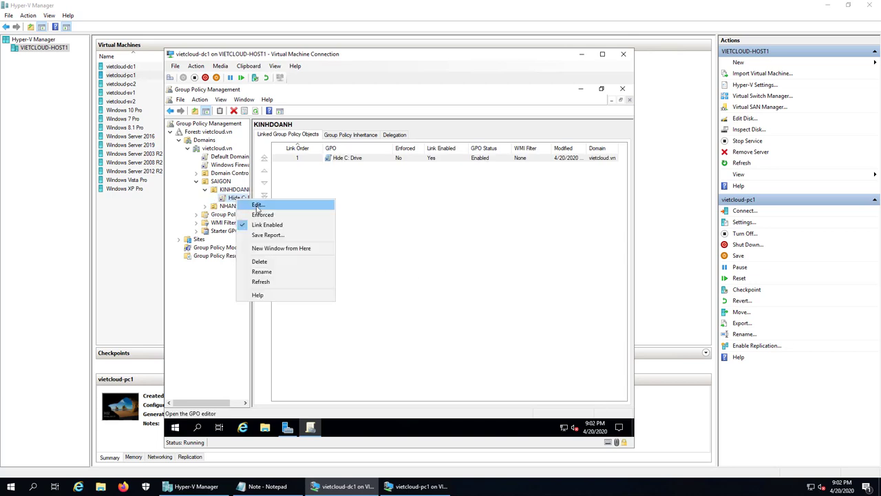
pyautogui.click(258, 205)
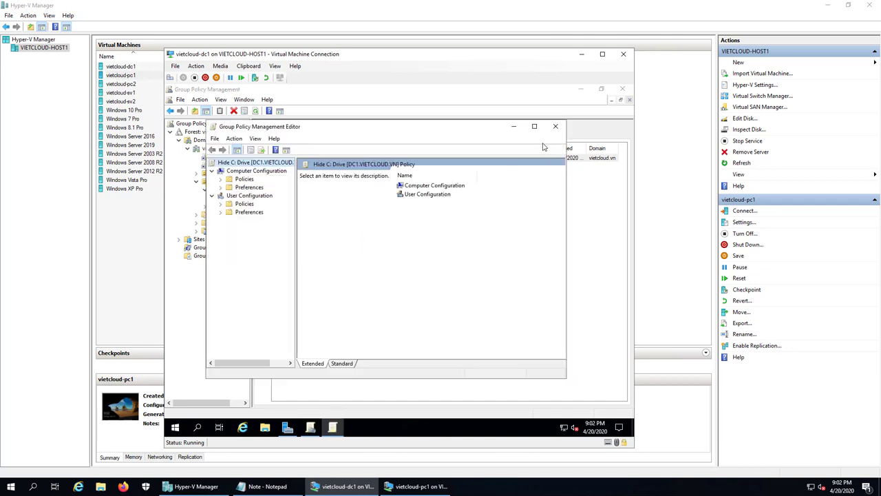
# Expand User Configuration > Policies > Administrative Templates > Windows Components > File Explorer
pyautogui.click(535, 126)
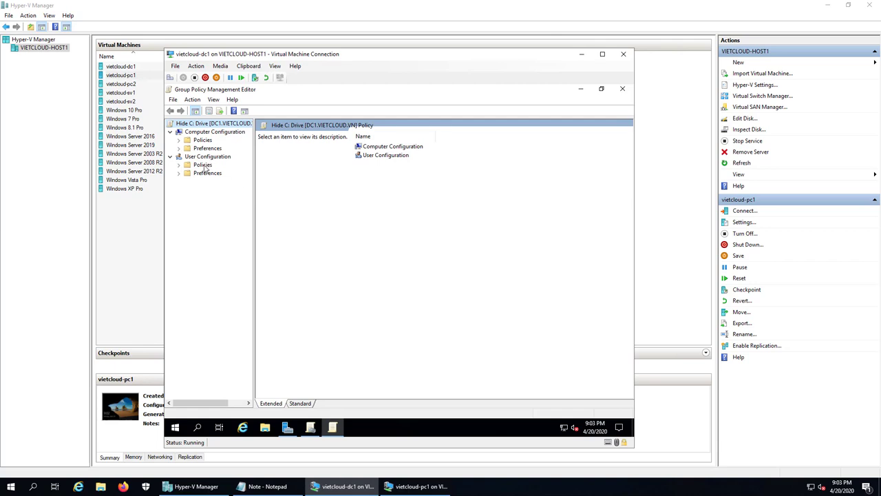
pyautogui.click(204, 167)
pyautogui.doubleClick(185, 169)
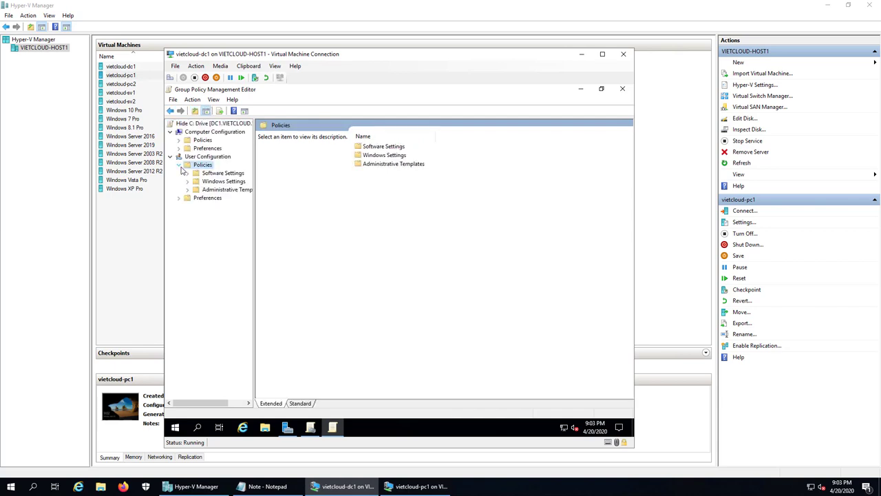
pyautogui.doubleClick(217, 192)
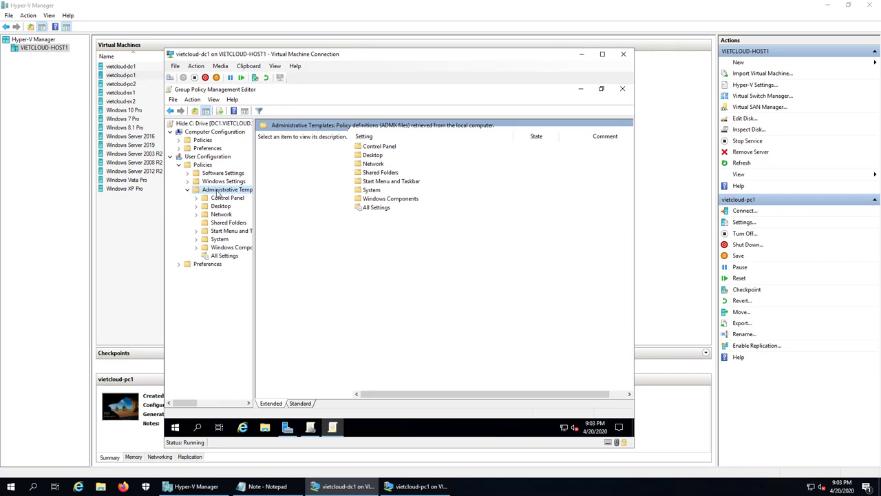
pyautogui.doubleClick(231, 249)
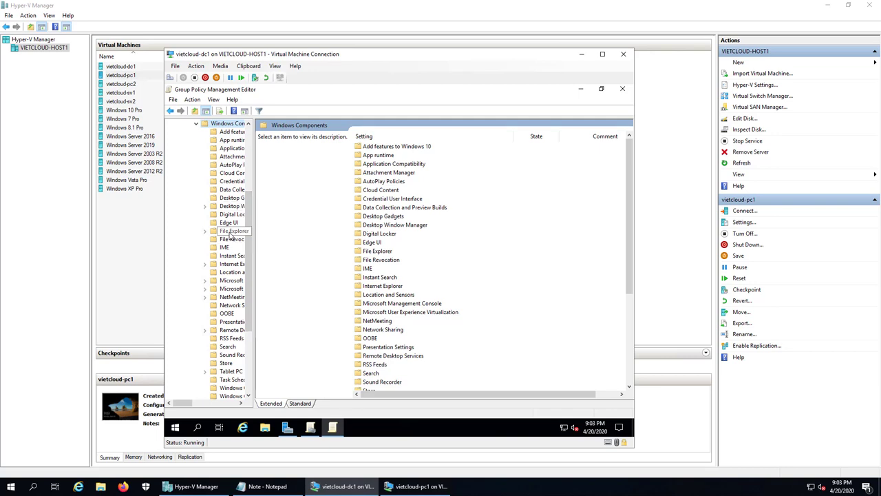
pyautogui.doubleClick(232, 233)
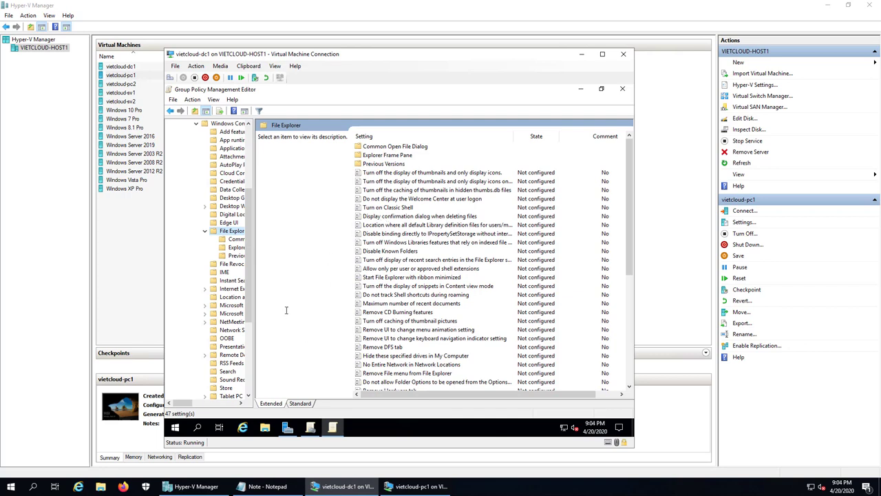
# Select the 'Hide these specified drives in My Computer' policy to view its description
pyautogui.moveTo(250, 238); pyautogui.dragTo(252, 225)
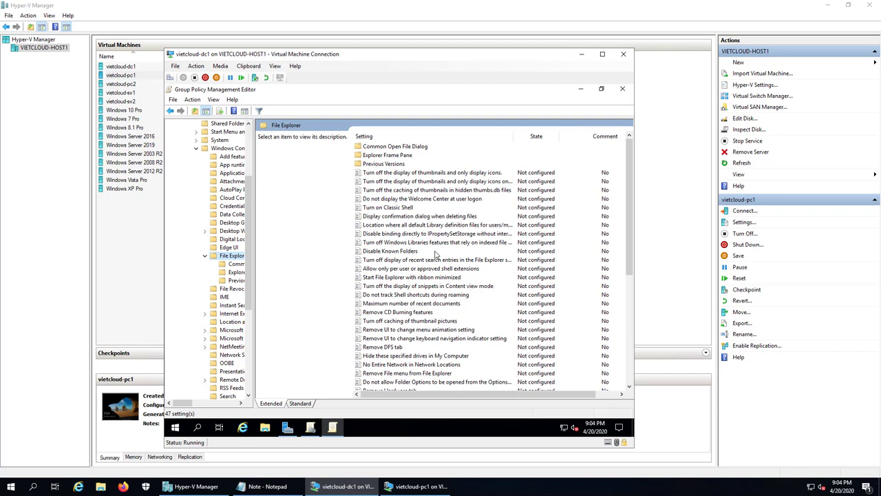
pyautogui.click(418, 356)
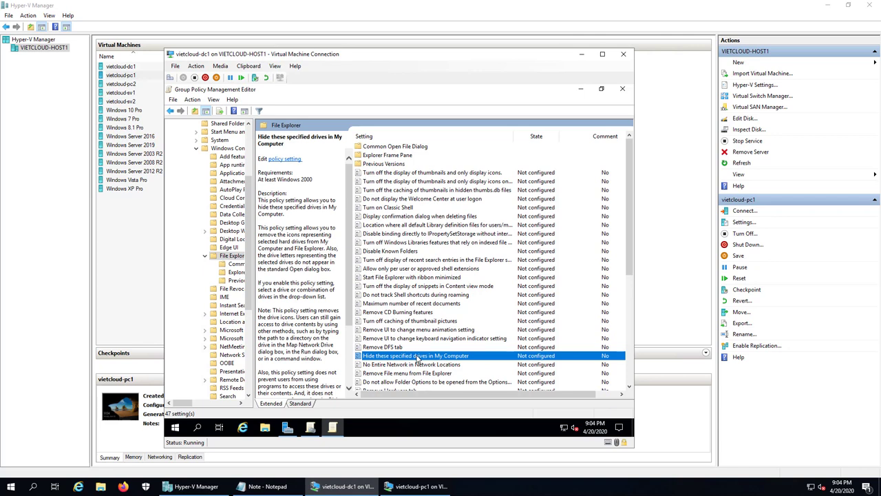
# Enable 'Hide these specified drives in My Computer' with 'Restrict C drive only', then close the editor
pyautogui.doubleClick(417, 356)
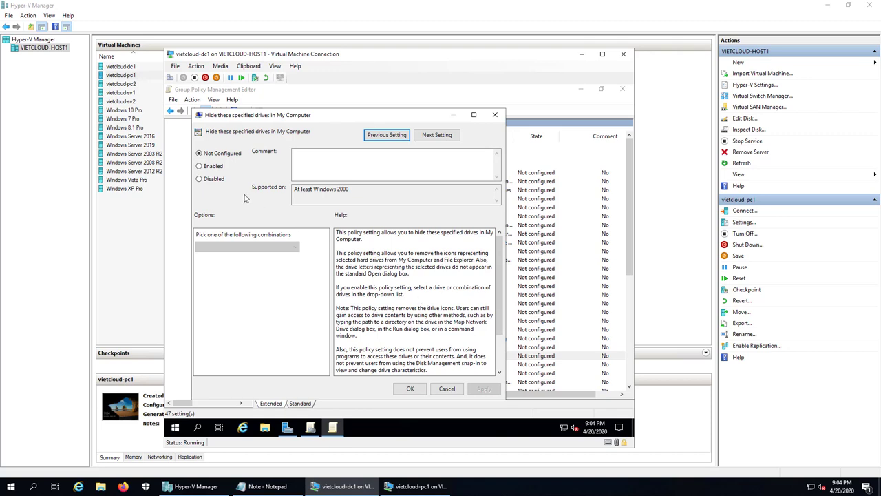
pyautogui.click(201, 168)
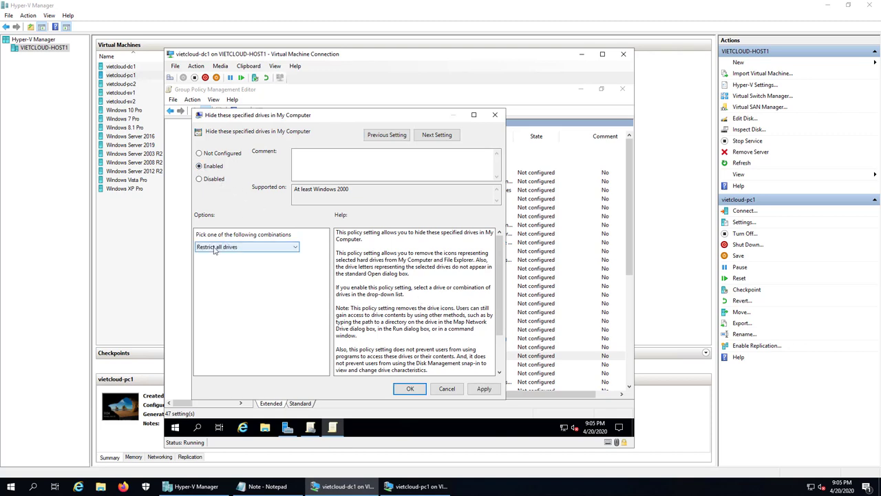
pyautogui.click(265, 247)
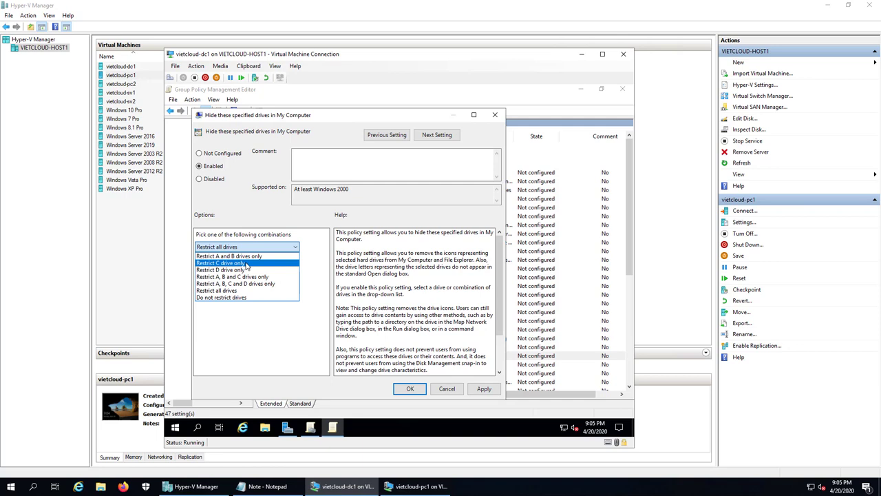
pyautogui.click(246, 263)
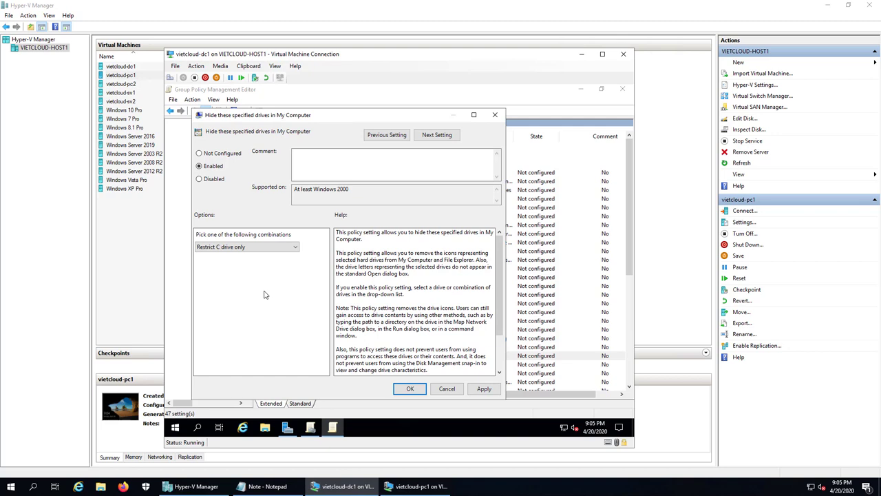
pyautogui.click(412, 390)
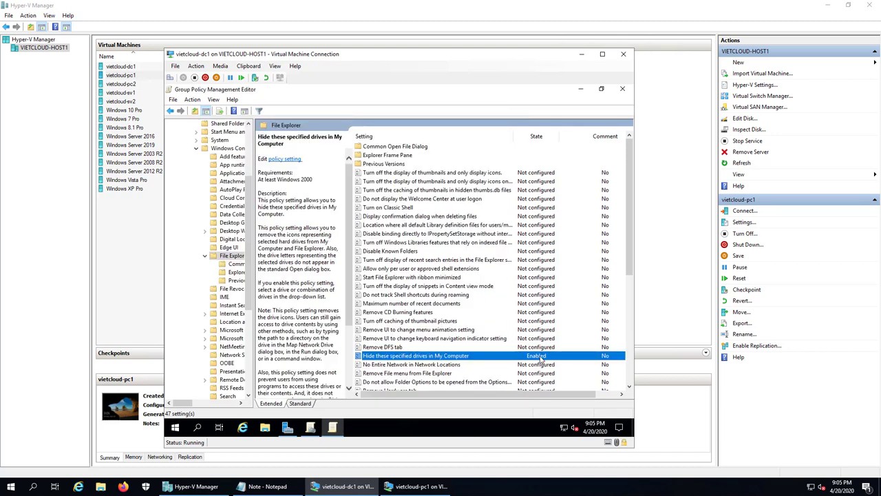
pyautogui.click(621, 89)
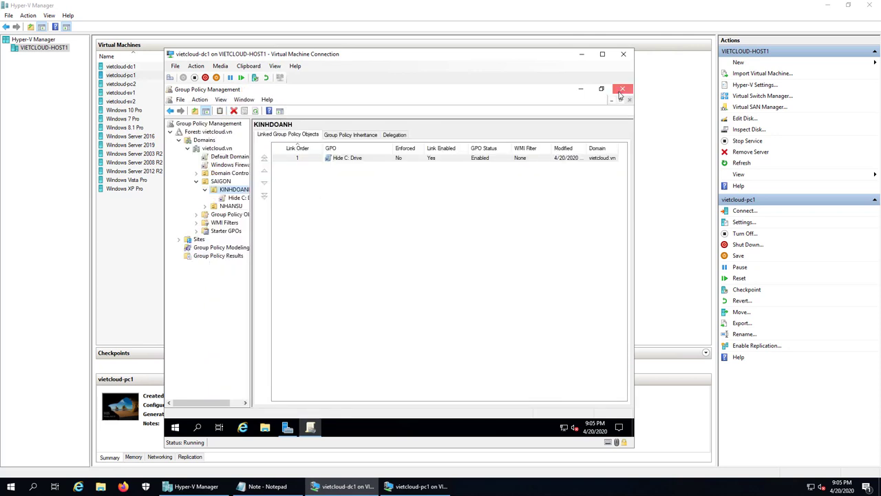
# Close Group Policy Management and run gpupdate /force in a Command Prompt on vietcloud-dc1
pyautogui.click(621, 91)
pyautogui.rightClick(174, 430)
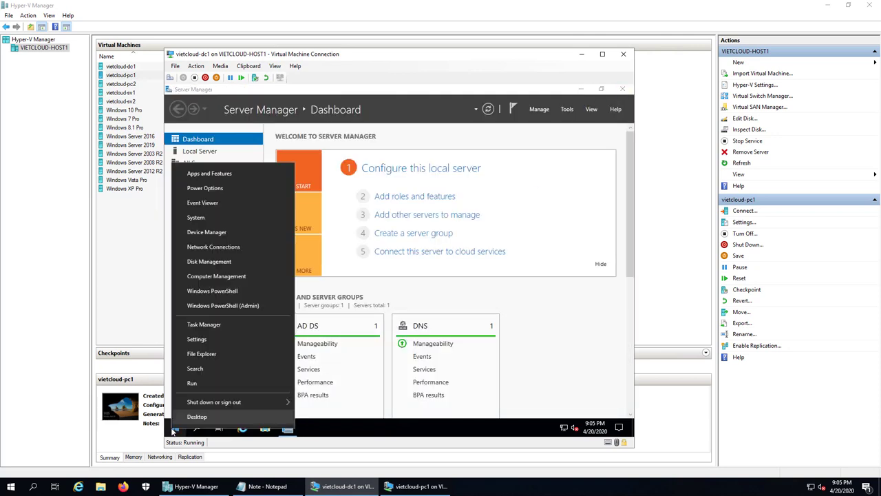
pyautogui.click(187, 386)
pyautogui.press('Return')
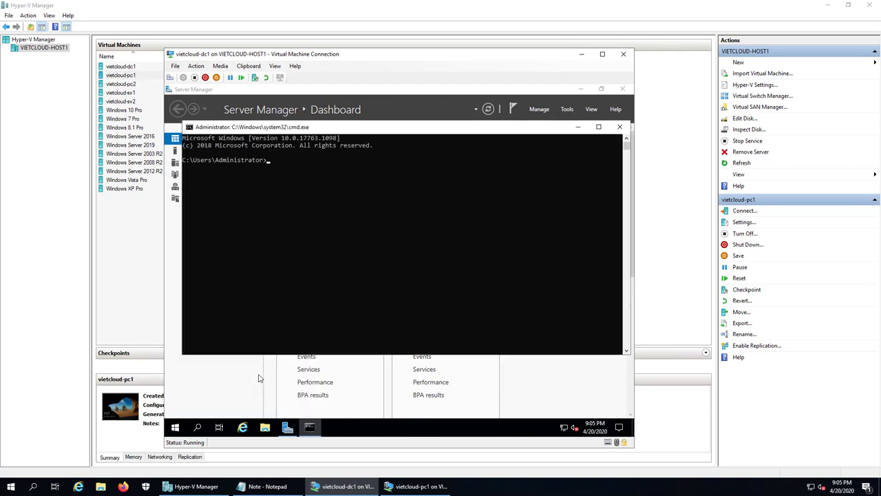
pyautogui.write('gpupdate /force')
pyautogui.press('Return')
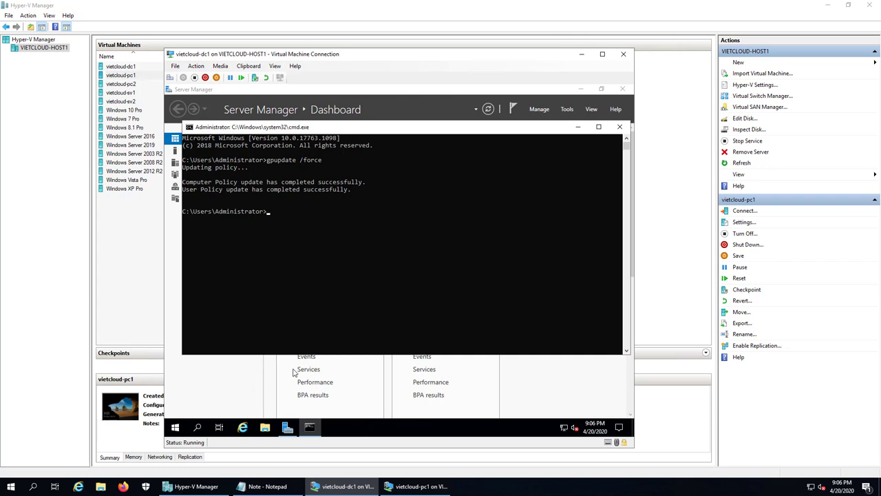
# Bring Server Manager to the front, show its Tools menu, and minimize the domain controller VM
pyautogui.click(556, 394)
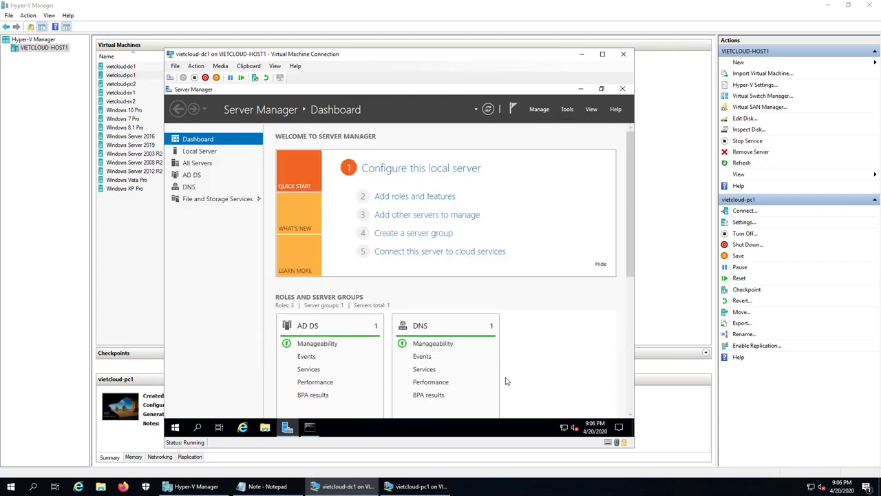
pyautogui.click(568, 110)
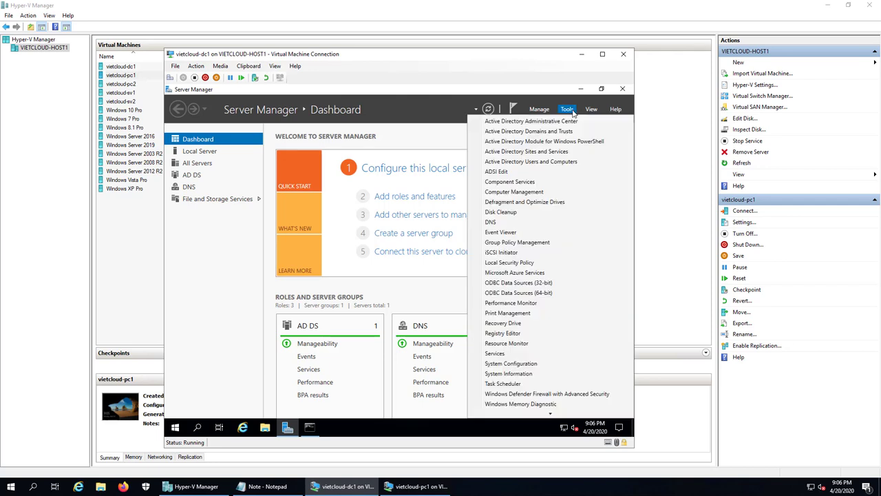
pyautogui.click(582, 55)
# Sign in to vietcloud-pc1 as another domain user, entering its user name and password
pyautogui.click(421, 486)
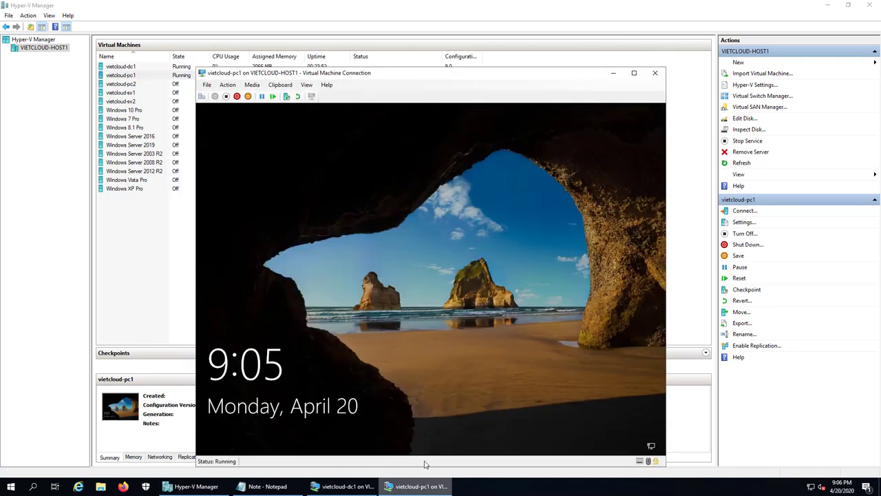
pyautogui.click(429, 252)
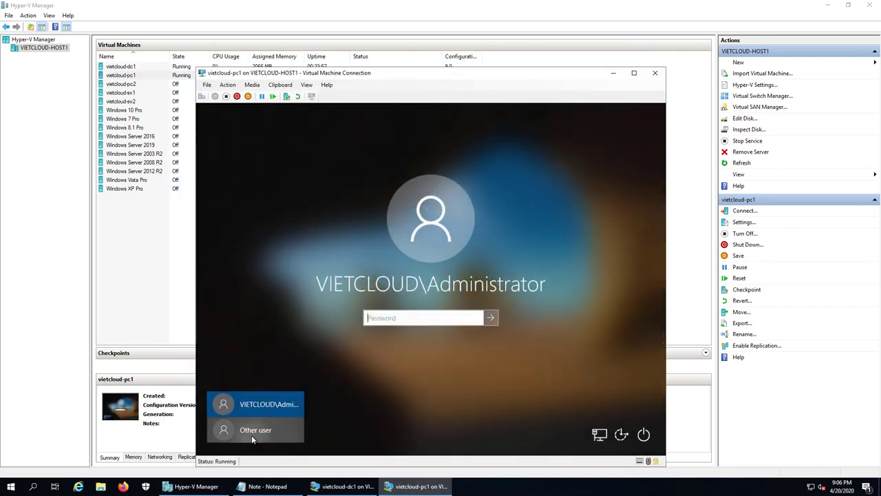
pyautogui.click(252, 432)
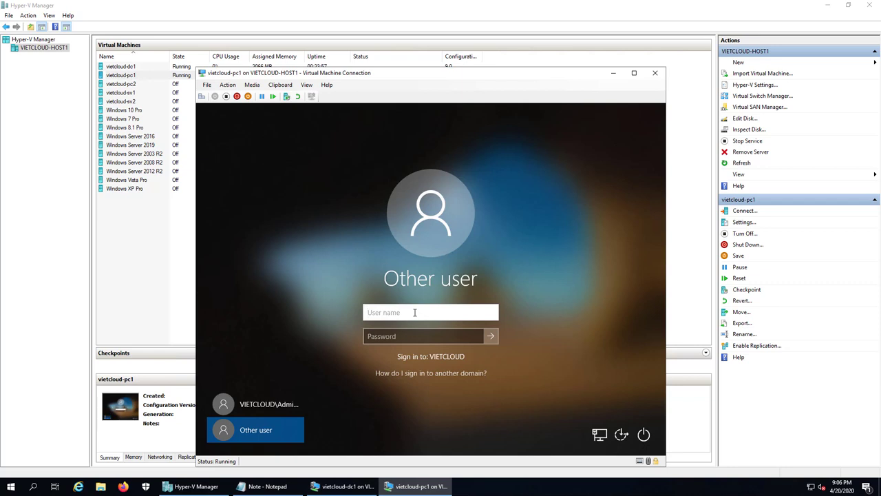
pyautogui.write('kd1')
pyautogui.press('Tab')
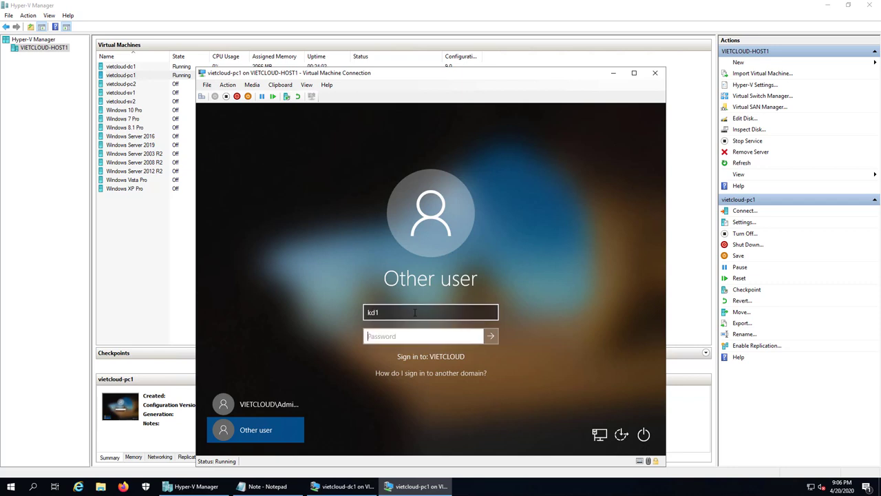
pyautogui.write('•••')
pyautogui.press('Return')
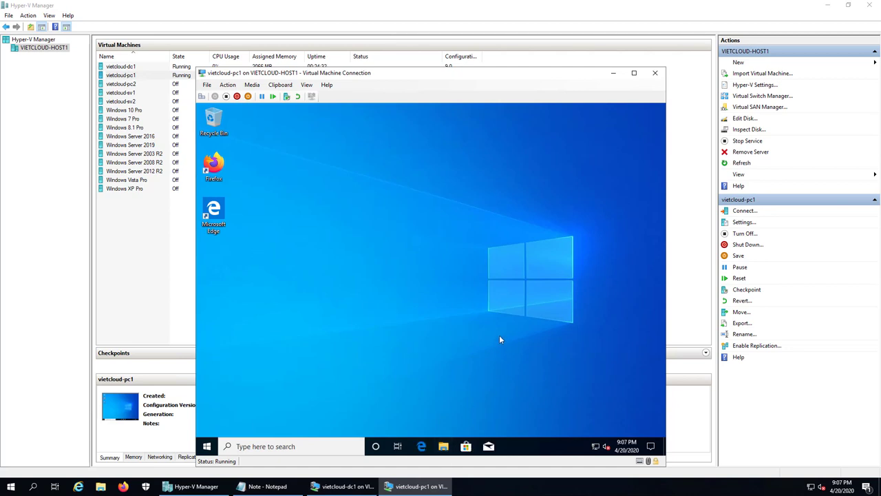
# Confirm This PC in File Explorer lists only the floppy and DVD drives, with no C: drive
pyautogui.press('super+e')
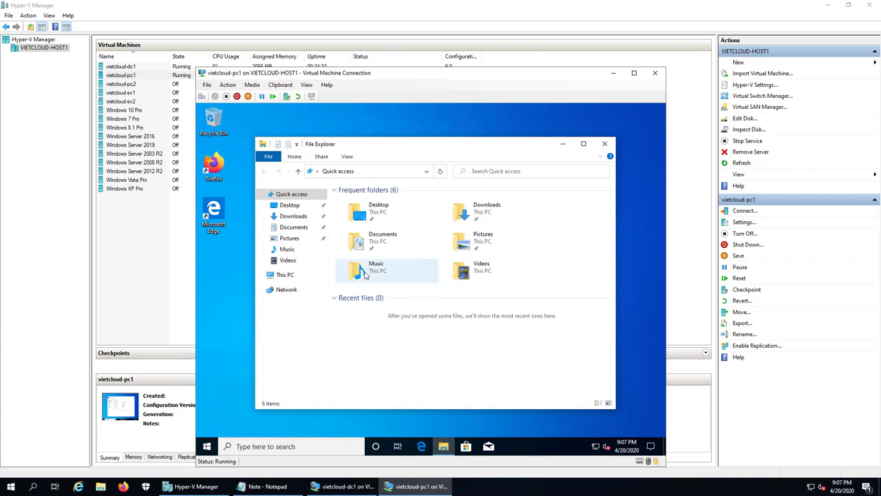
pyautogui.click(285, 274)
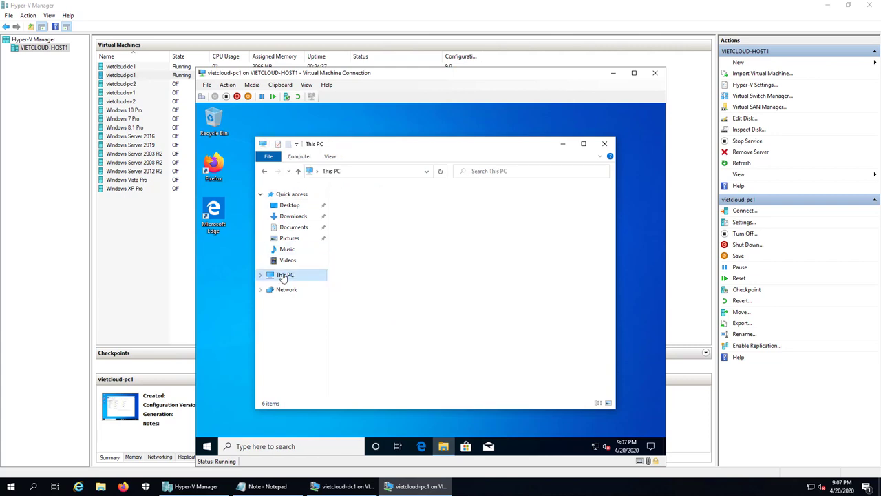
pyautogui.click(583, 143)
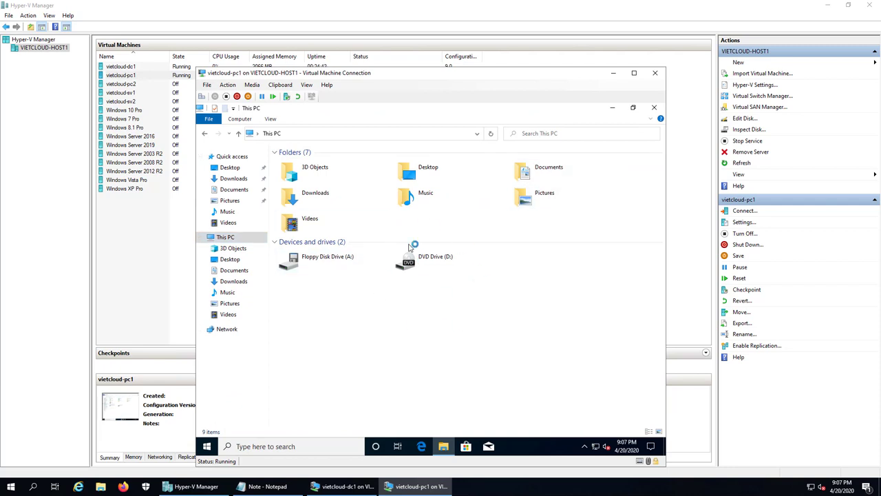
pyautogui.doubleClick(432, 260)
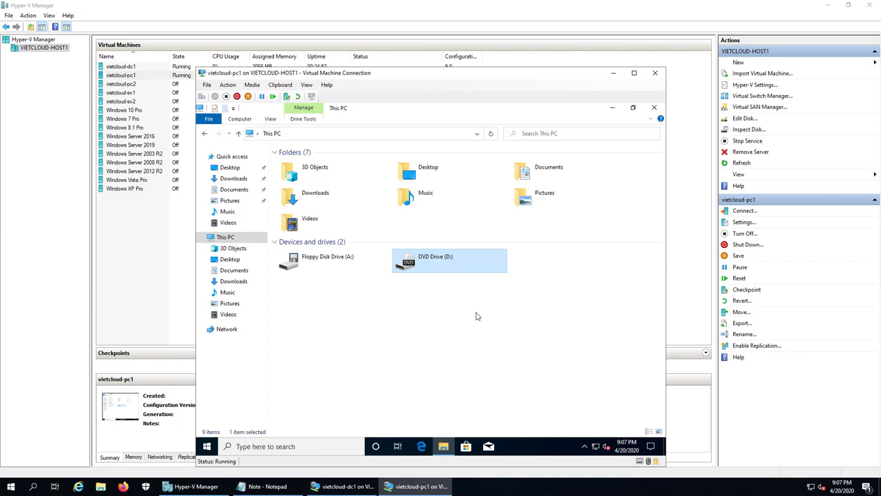
# Sign the domain user out of vietcloud-pc1 and minimize the client VM
pyautogui.rightClick(206, 446)
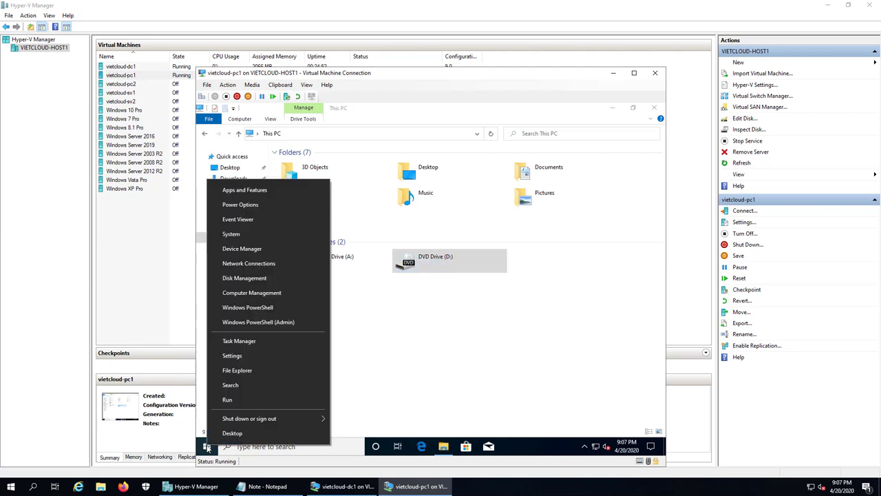
pyautogui.moveTo(241, 421)
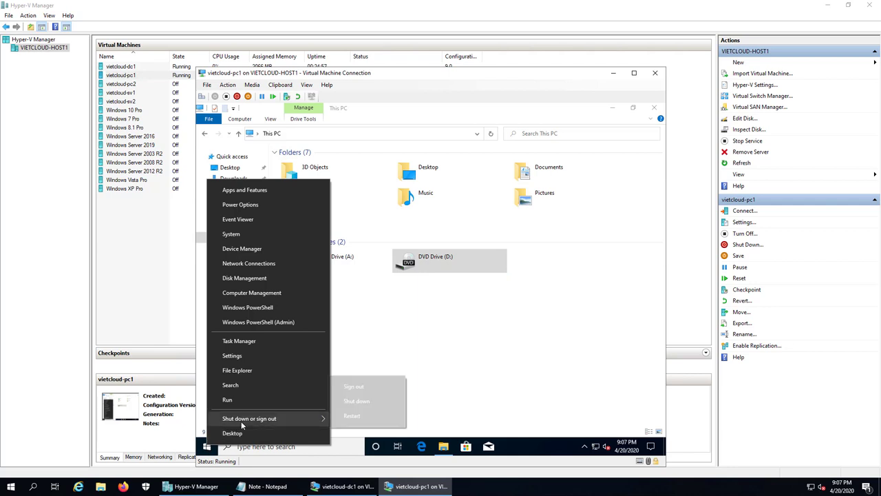
pyautogui.click(377, 389)
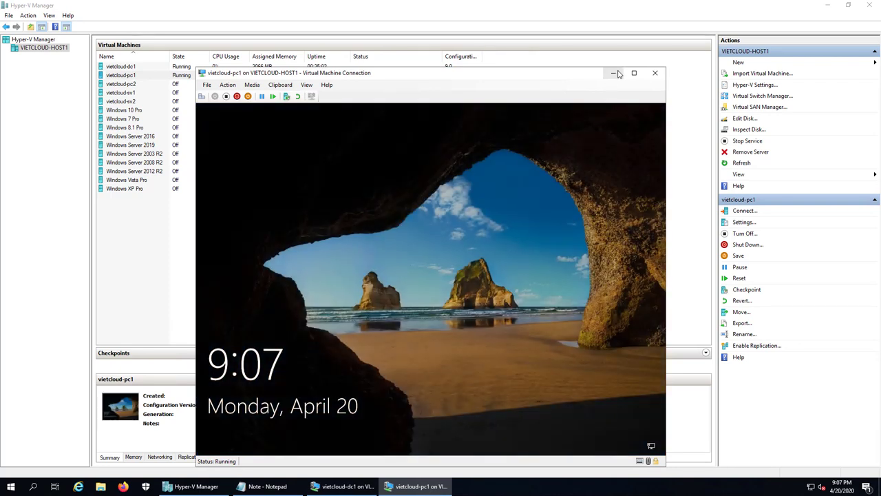
pyautogui.click(614, 72)
# Add '3. Cau hinh GPO de Map o dia' as the third line of the Note file
pyautogui.click(275, 488)
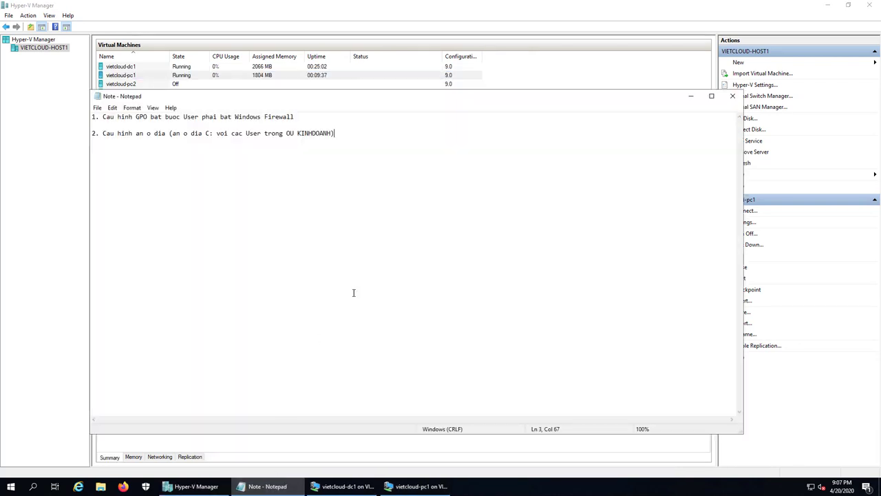
pyautogui.press('Return')
pyautogui.press('Return')
pyautogui.write('3. Cau hinh GPO de Map o dia.')
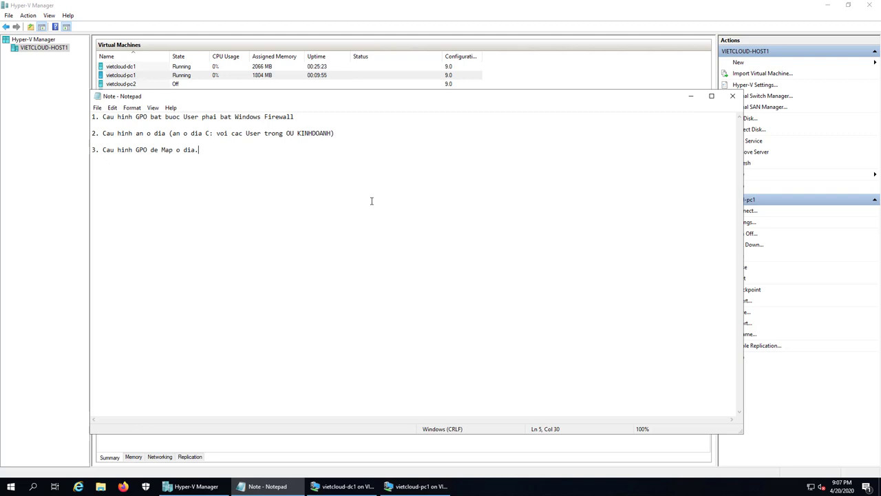
pyautogui.press('BackSpace')
pyautogui.click(690, 96)
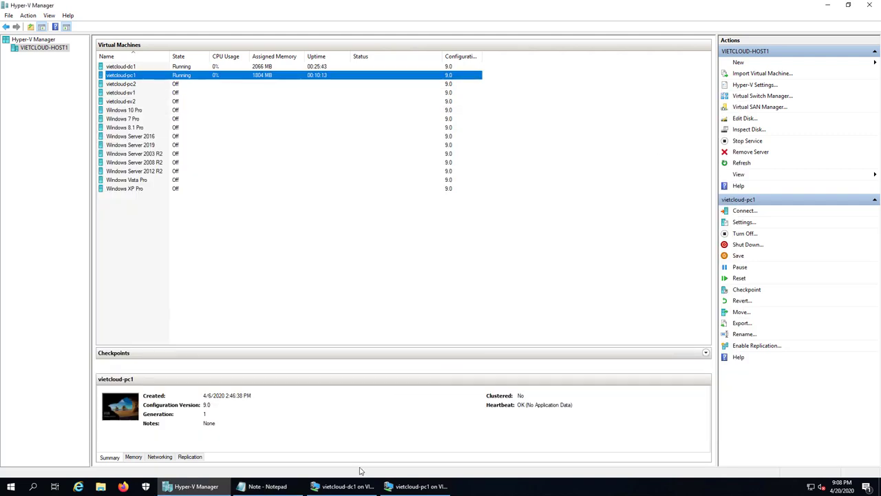
# Close the command prompt on vietcloud-dc1 and create a folder named DATA on the C: drive
pyautogui.click(342, 486)
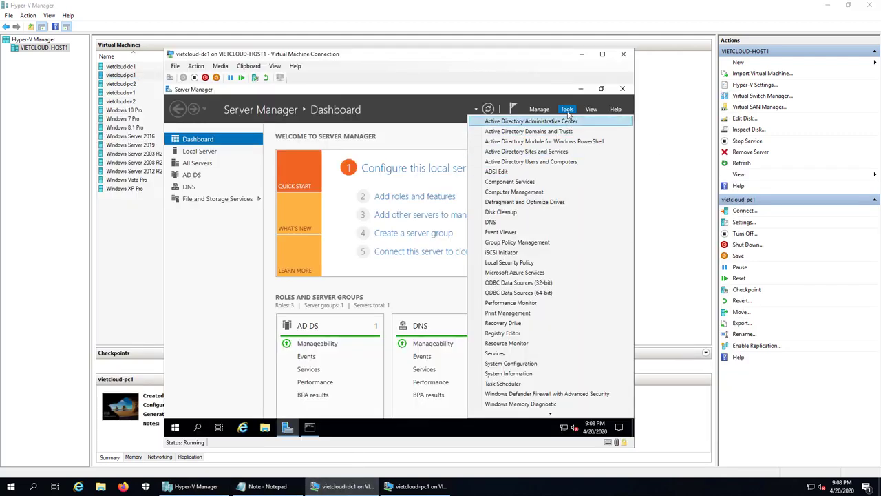
pyautogui.click(581, 90)
pyautogui.click(581, 89)
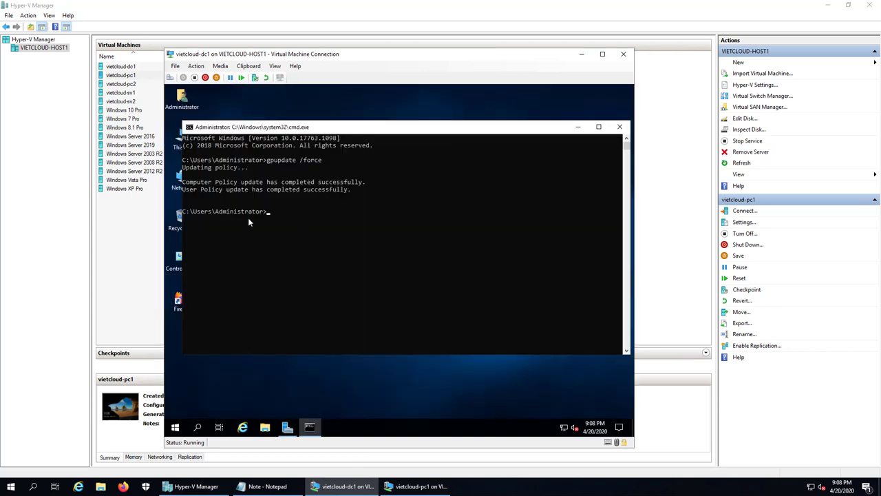
pyautogui.click(620, 126)
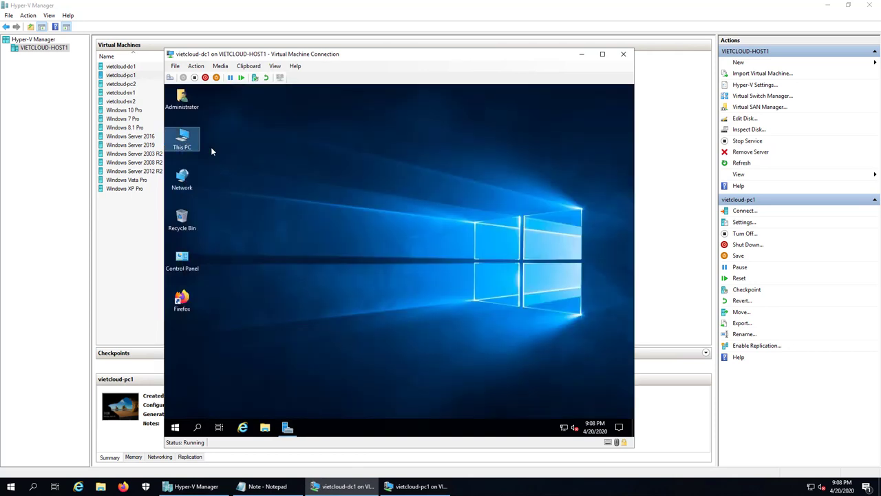
pyautogui.press('super+e')
pyautogui.doubleClick(398, 235)
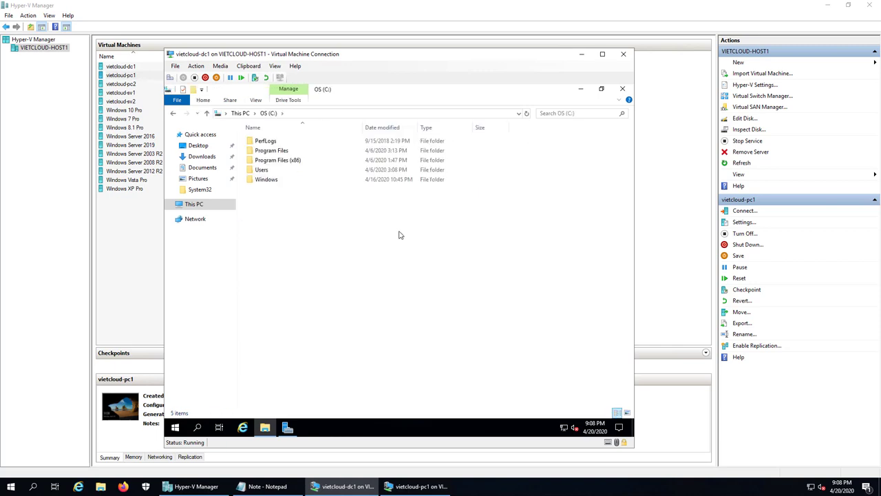
pyautogui.rightClick(302, 232)
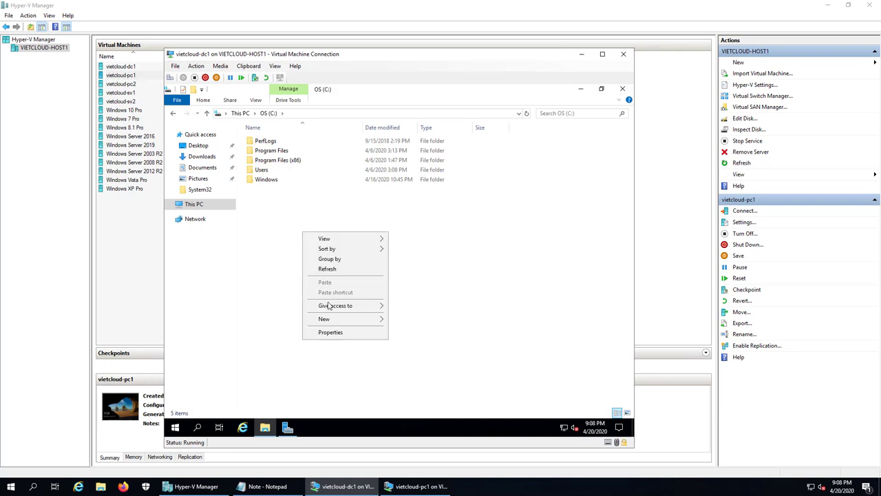
pyautogui.click(358, 320)
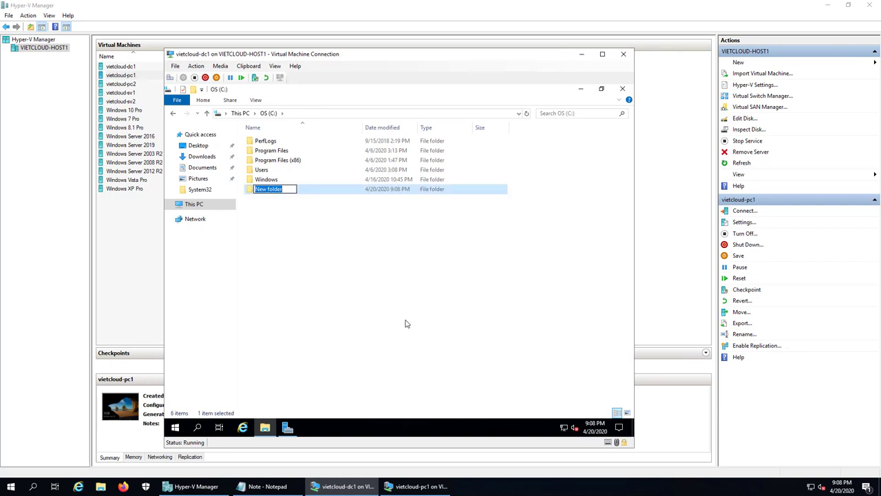
pyautogui.write('DATA')
pyautogui.press('Return')
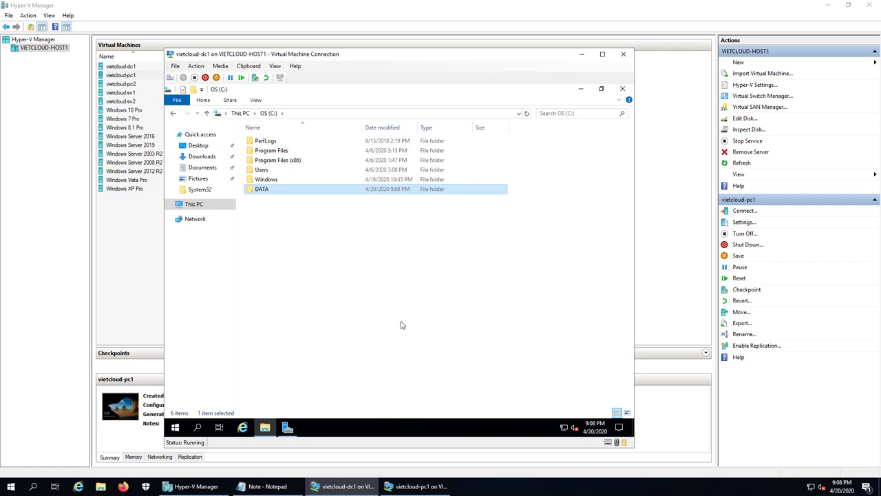
# Share the DATA folder on the network as DATA through Advanced Sharing
pyautogui.rightClick(268, 191)
pyautogui.click(337, 385)
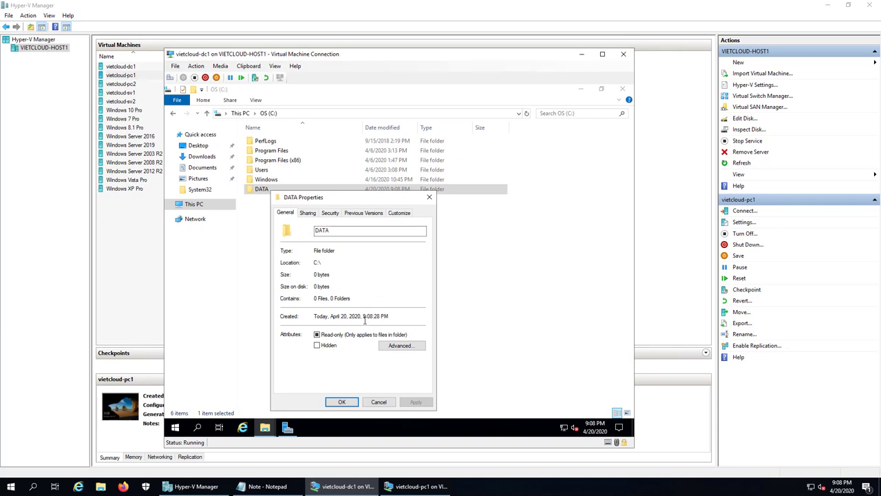
pyautogui.click(307, 214)
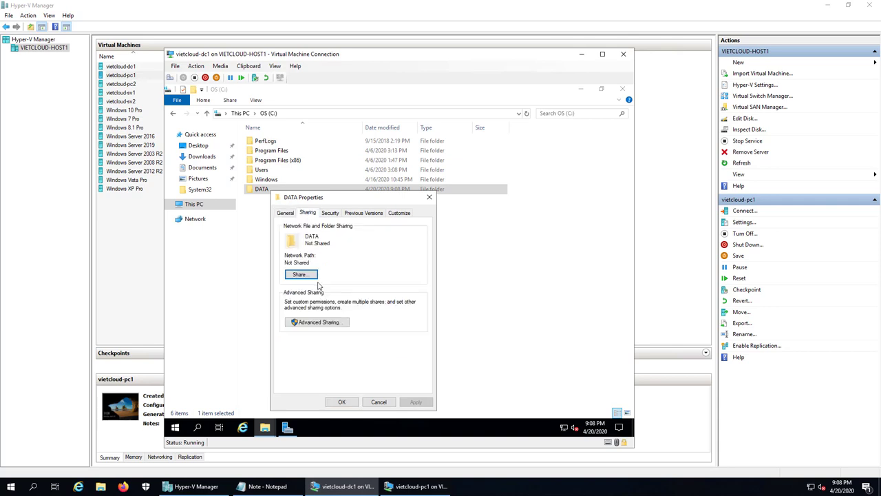
pyautogui.click(309, 323)
pyautogui.click(285, 228)
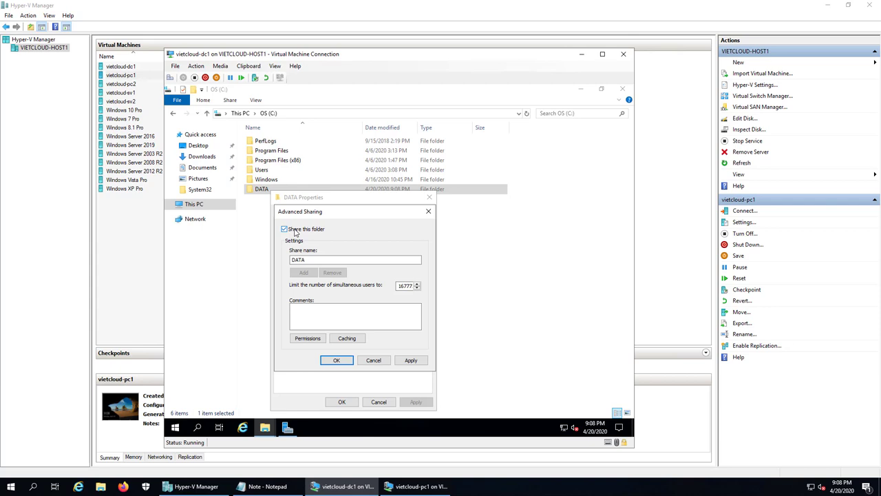
pyautogui.click(308, 338)
pyautogui.click(360, 406)
pyautogui.click(337, 360)
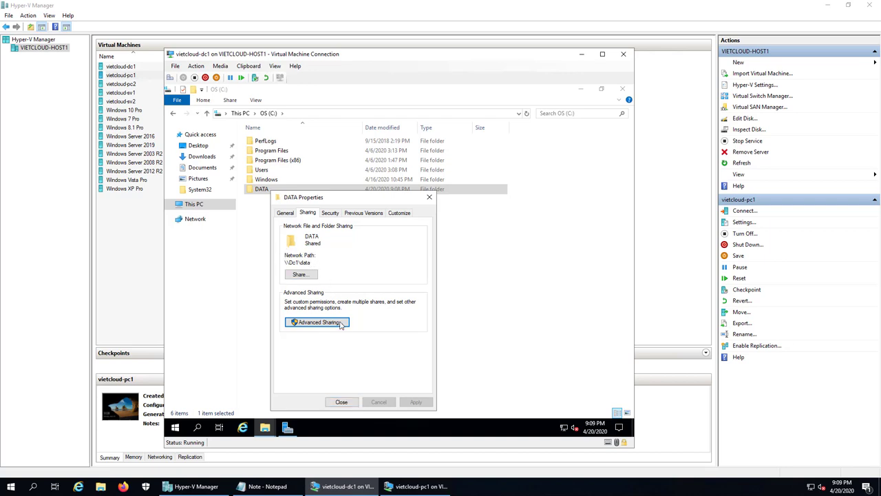
pyautogui.click(340, 403)
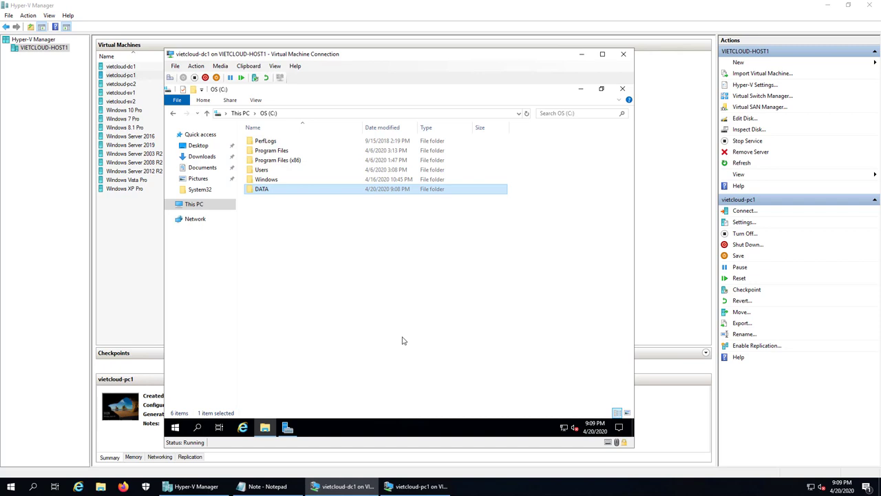
# Create a text file data1 in DATA containing 'Hello 1'
pyautogui.doubleClick(260, 191)
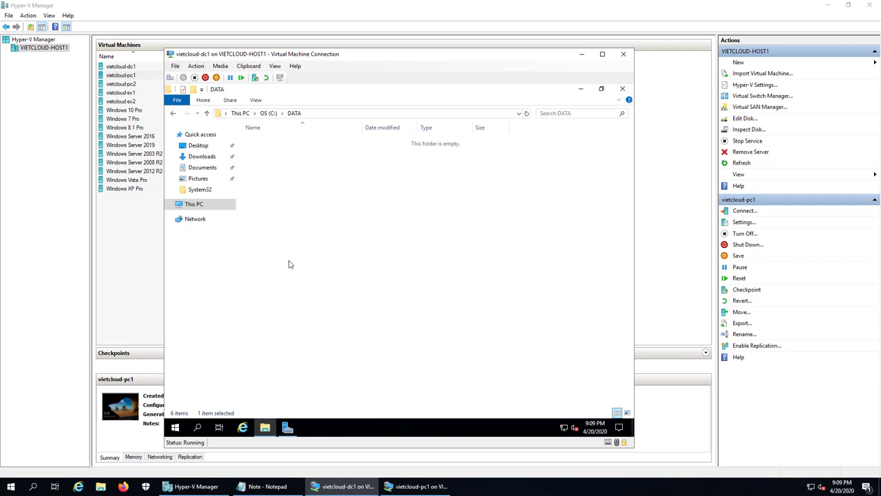
pyautogui.rightClick(275, 222)
pyautogui.moveTo(332, 333)
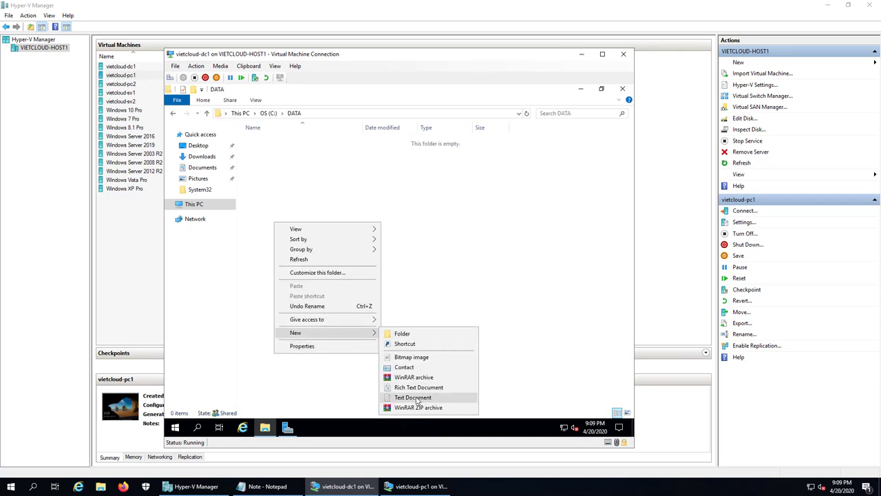
pyautogui.click(413, 397)
pyautogui.write('data')
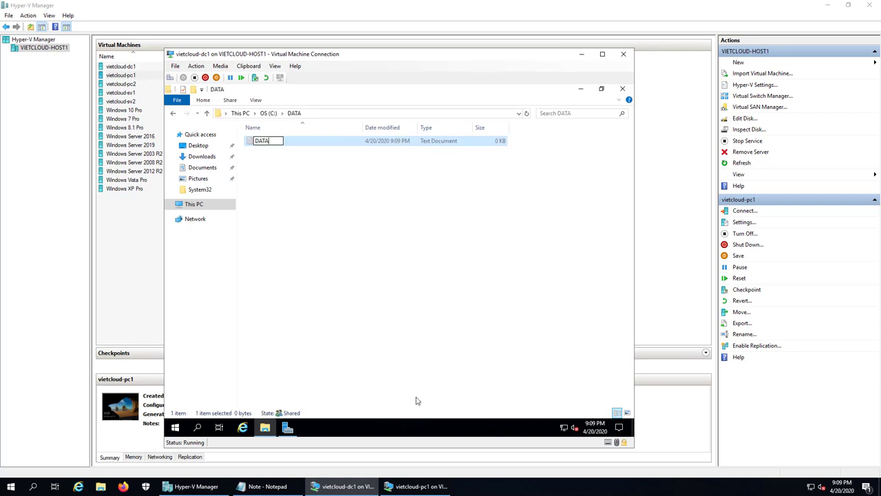
pyautogui.press('BackSpace')
pyautogui.press('BackSpace')
pyautogui.press('BackSpace')
pyautogui.press('BackSpace')
pyautogui.write('data1')
pyautogui.press('Return')
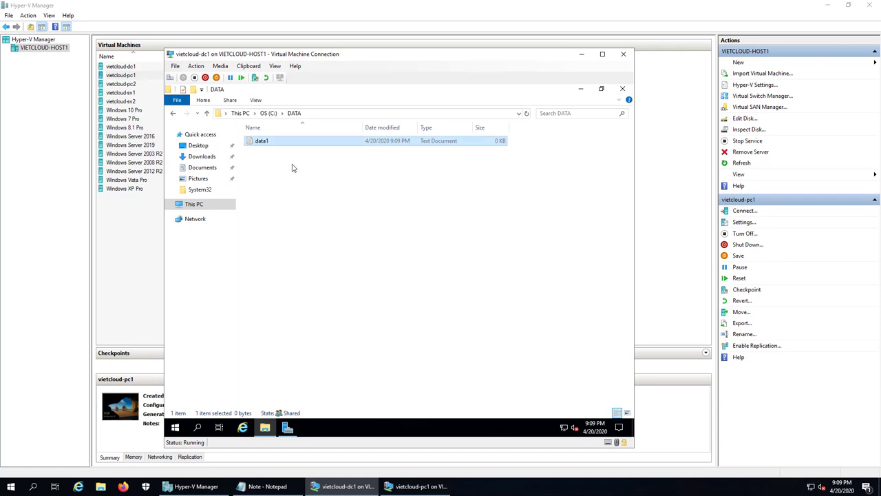
pyautogui.doubleClick(275, 144)
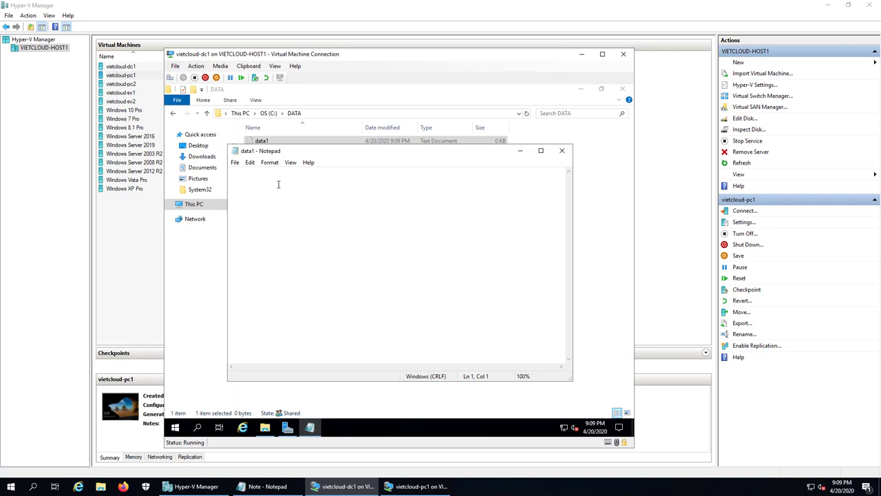
pyautogui.write('Hello 1')
pyautogui.click(557, 152)
# Create a second text file data2 containing 'Hello 2', then return to the C: drive
pyautogui.rightClick(250, 236)
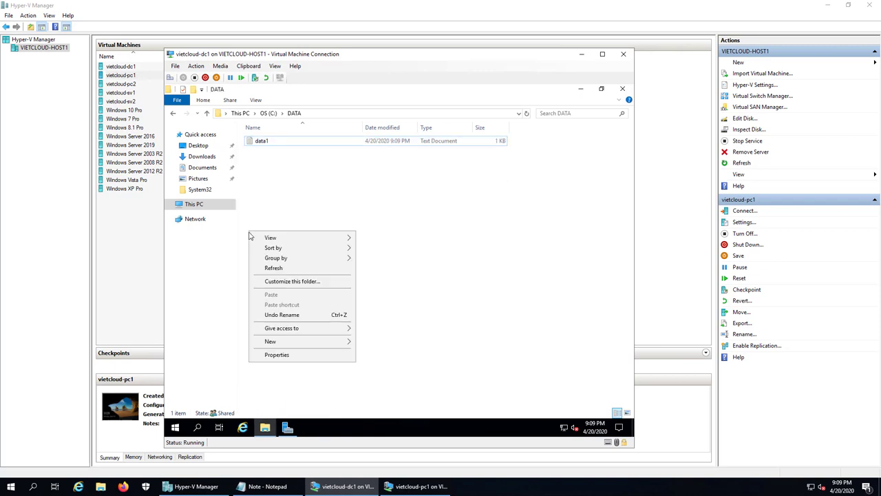
pyautogui.moveTo(343, 344)
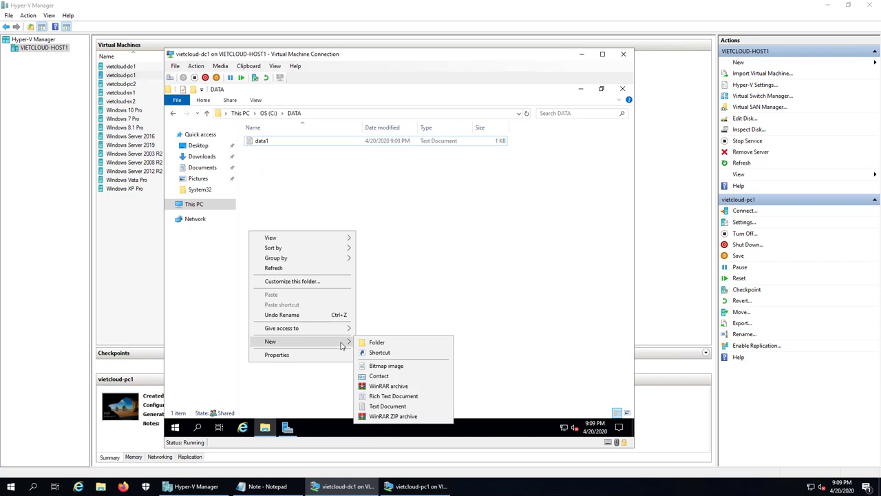
pyautogui.click(397, 407)
pyautogui.write('data2')
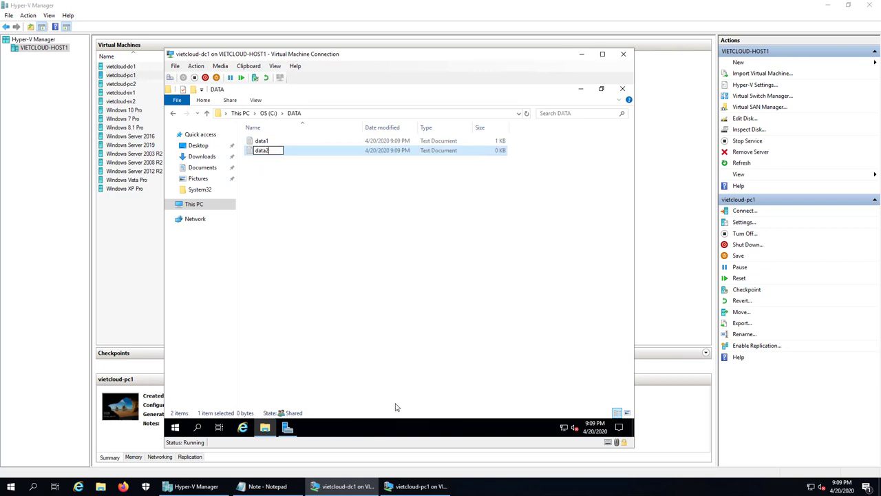
pyautogui.press('Return')
pyautogui.press('Return')
pyautogui.write('Hello 22')
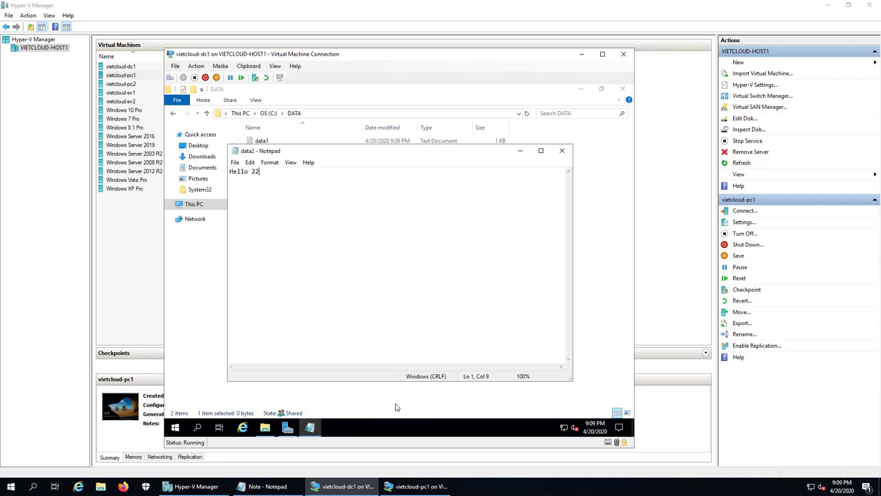
pyautogui.press('BackSpace')
pyautogui.click(563, 156)
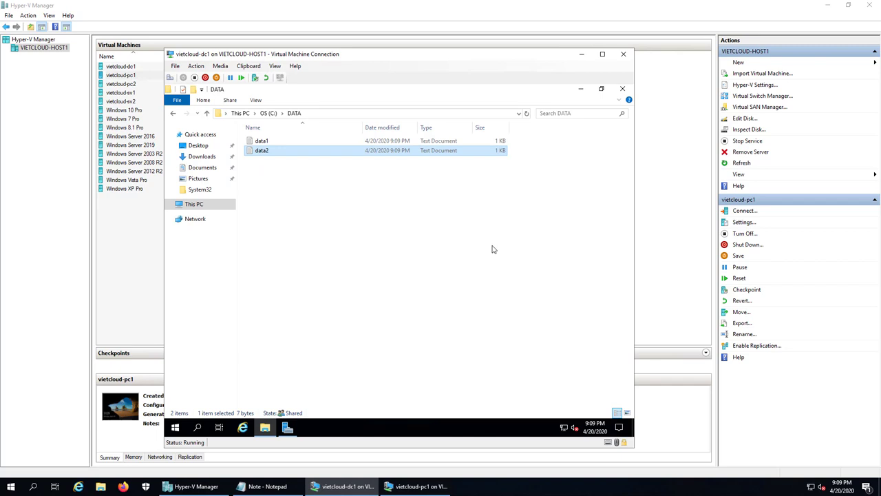
pyautogui.click(495, 226)
pyautogui.click(173, 113)
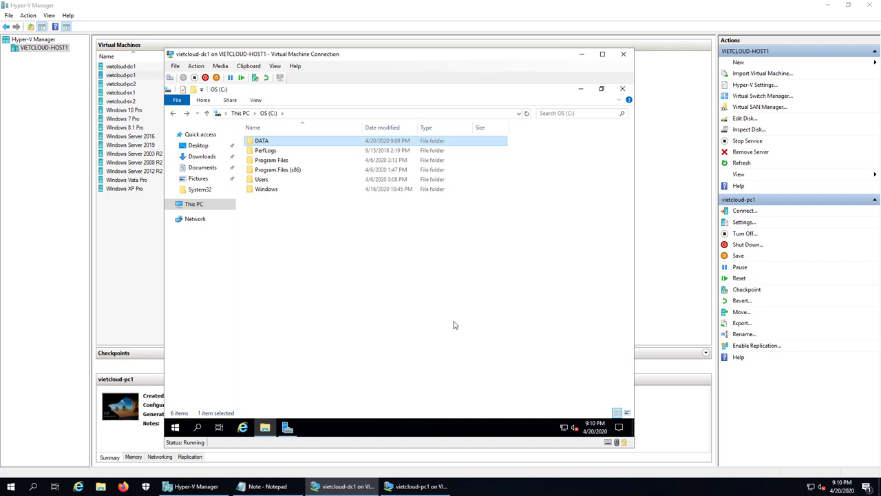
# Launch Group Policy Management and create a GPO named 'Map Network Drive' linked to NHANSU
pyautogui.click(580, 89)
pyautogui.click(287, 426)
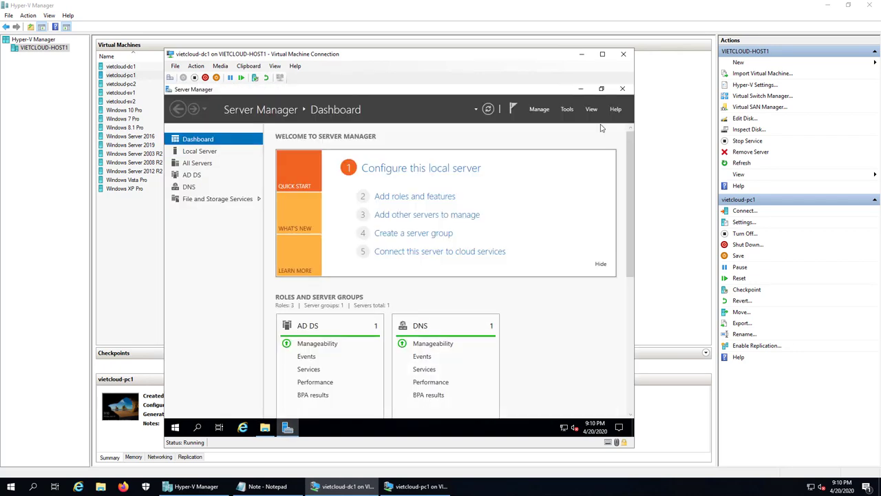
pyautogui.click(571, 114)
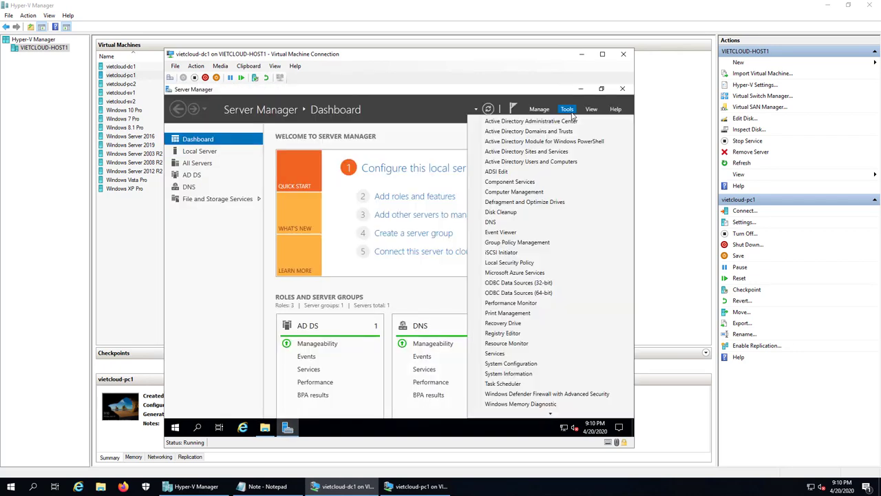
pyautogui.click(540, 243)
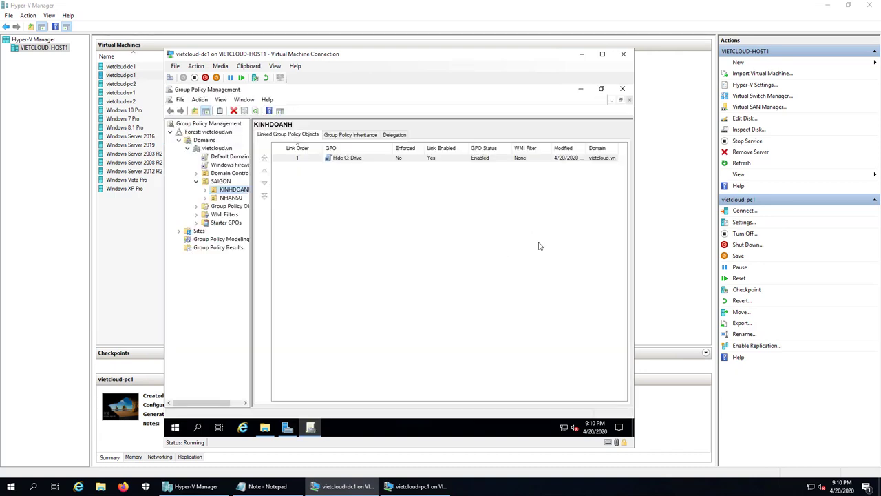
pyautogui.click(231, 198)
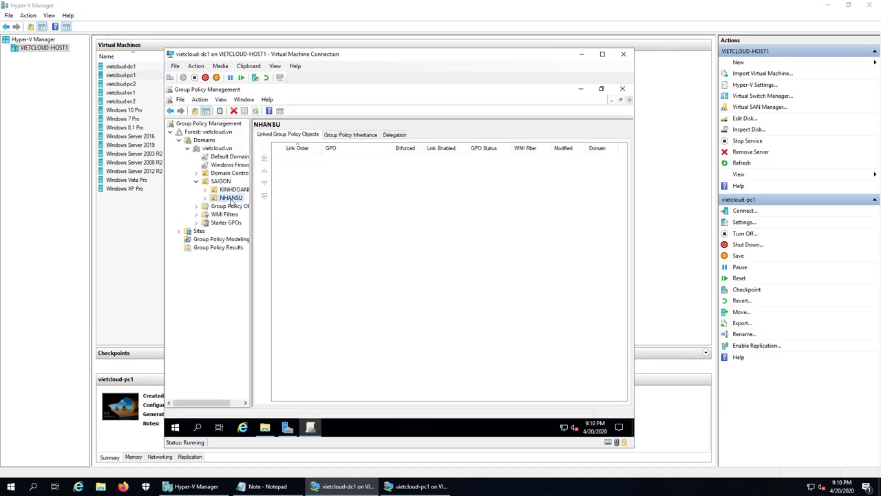
pyautogui.rightClick(231, 198)
pyautogui.click(305, 204)
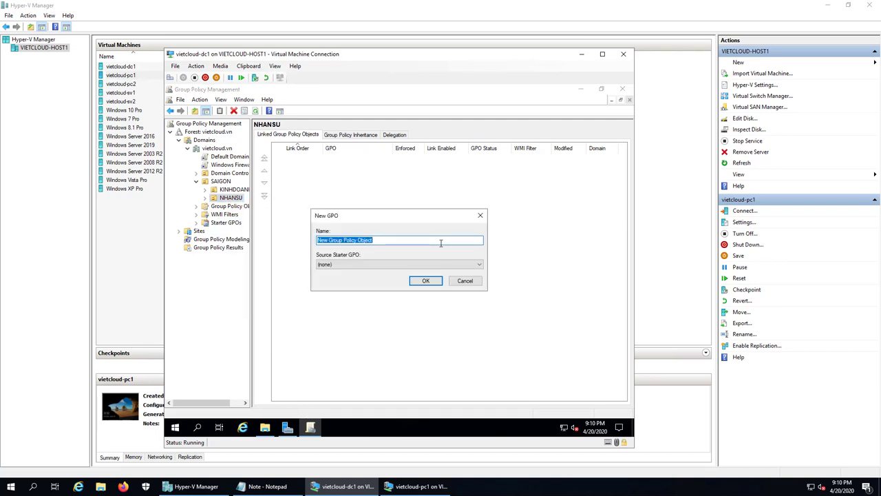
pyautogui.write('Map')
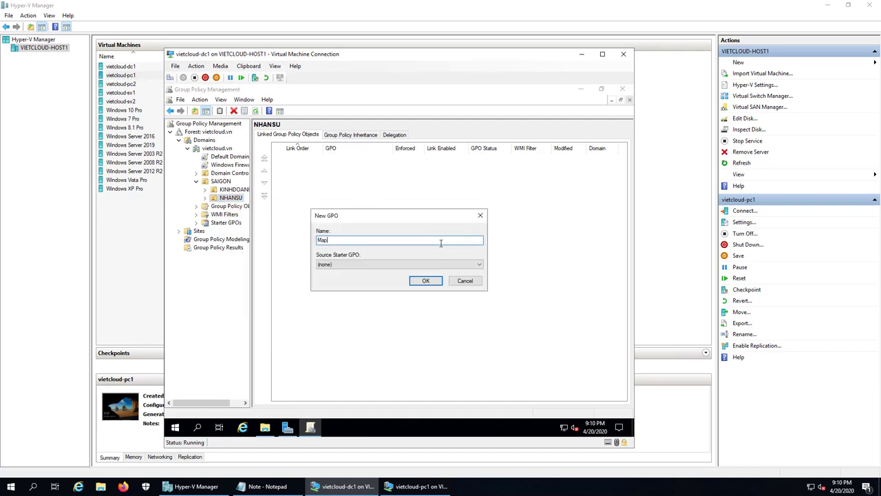
pyautogui.write(' Network Drive')
pyautogui.click(425, 280)
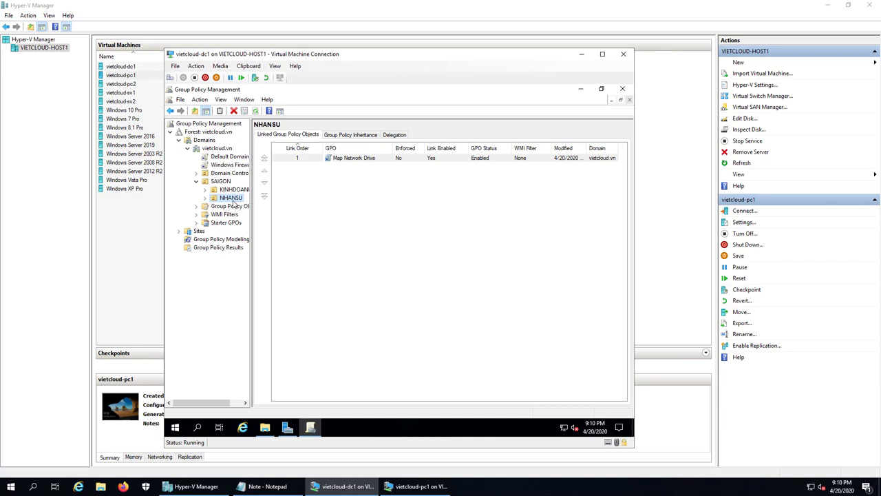
# Open the Map Network Drive GPO under NHANSU for editing
pyautogui.doubleClick(233, 199)
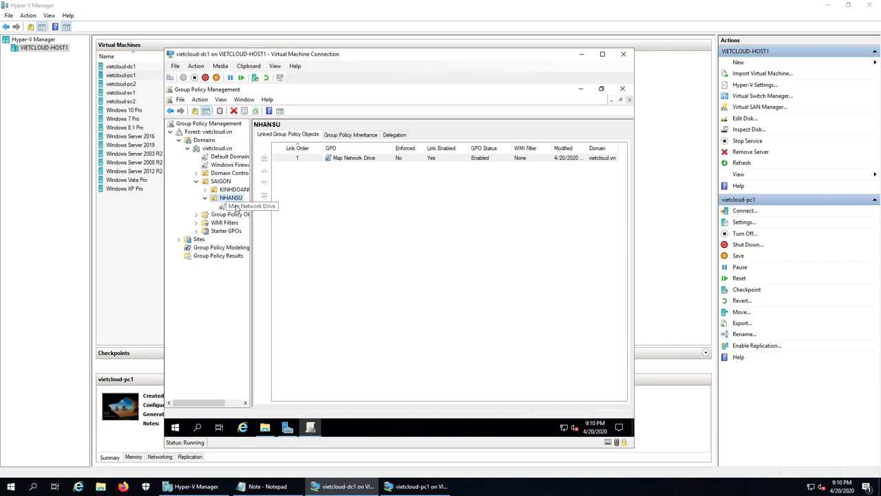
pyautogui.click(236, 206)
pyautogui.rightClick(236, 207)
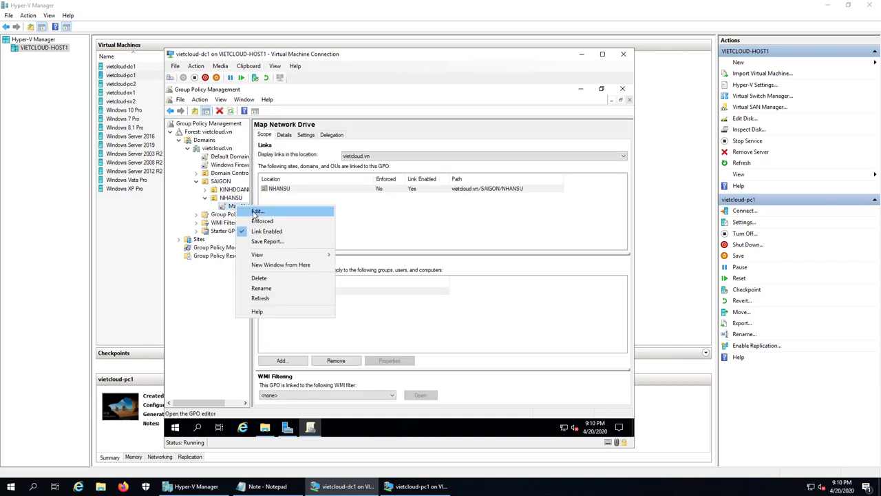
pyautogui.click(255, 213)
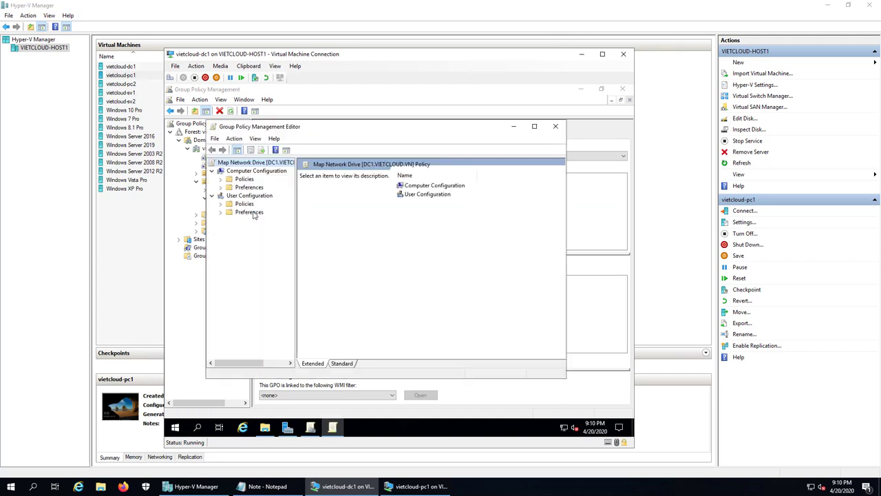
# Under User Configuration > Preferences > Windows Settings > Drive Maps, start a new Mapped Drive
pyautogui.click(534, 127)
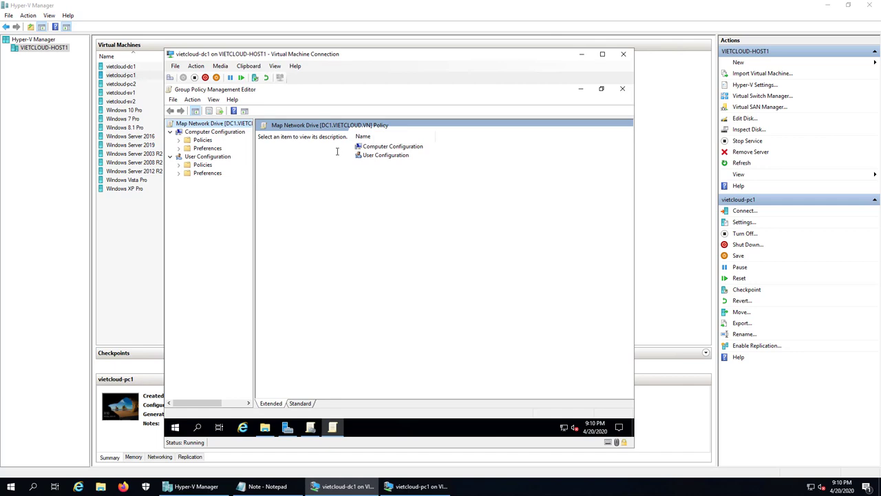
pyautogui.doubleClick(208, 174)
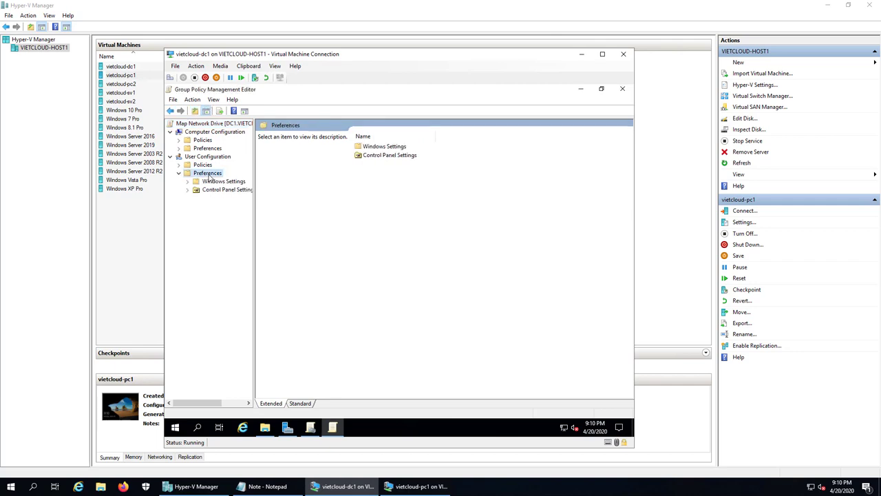
pyautogui.doubleClick(219, 182)
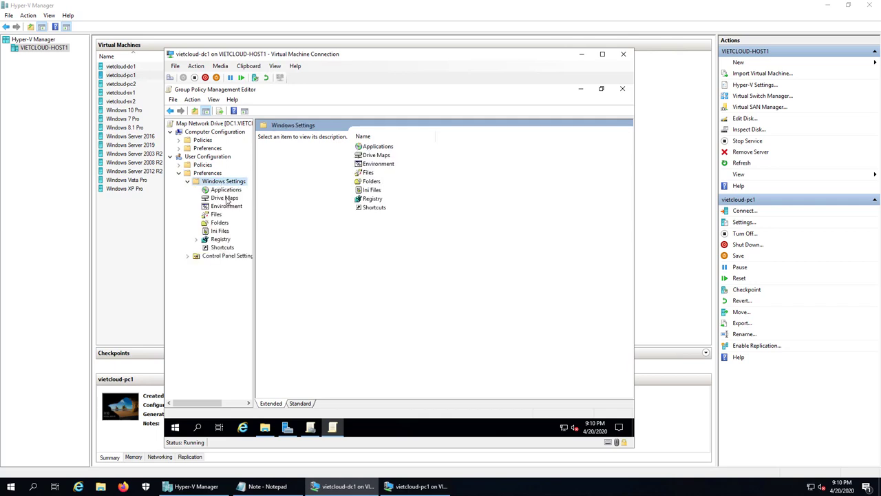
pyautogui.click(225, 198)
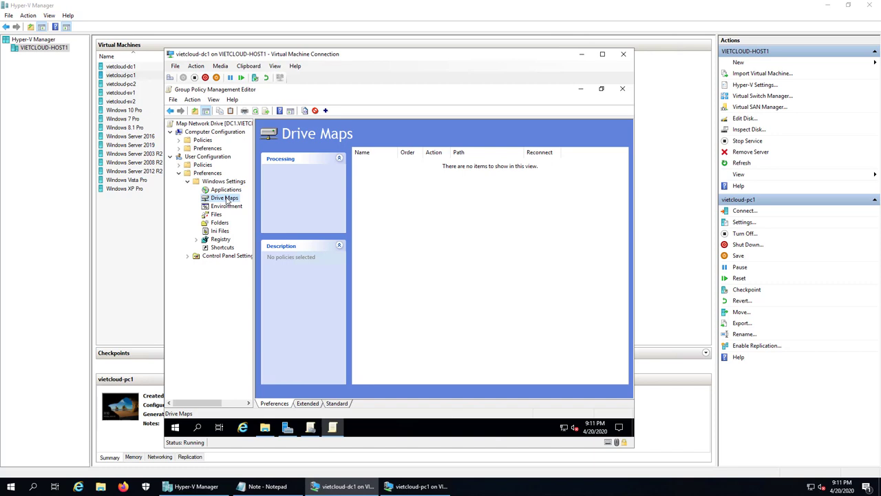
pyautogui.rightClick(226, 199)
pyautogui.moveTo(246, 204)
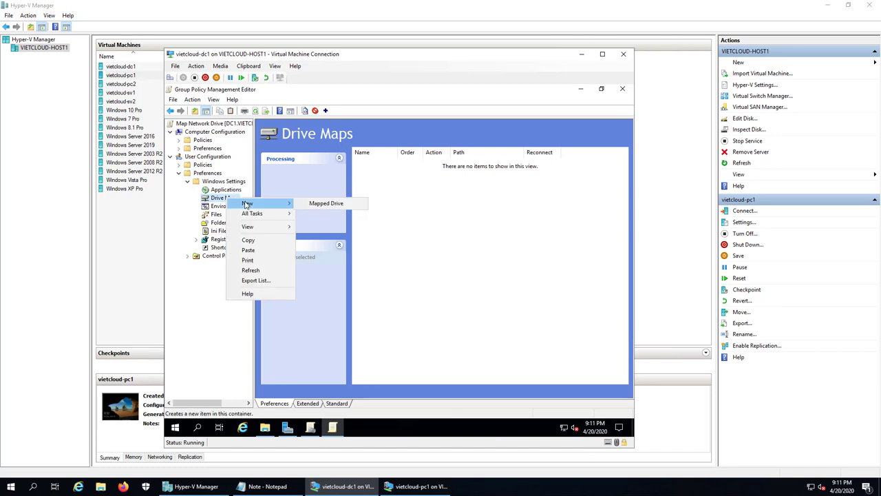
pyautogui.click(338, 205)
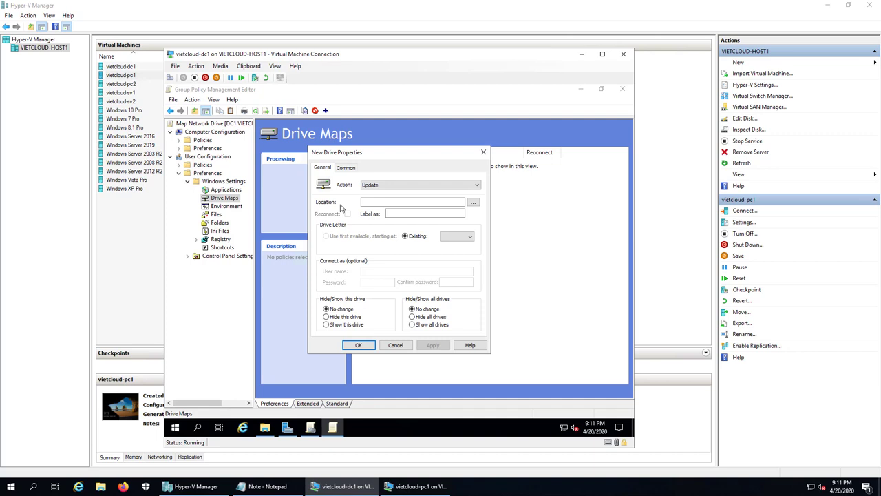
# Map \\dc1\data as drive Z: labelled DATA with Reconnect enabled
pyautogui.click(391, 200)
pyautogui.write('\\\\dc1')
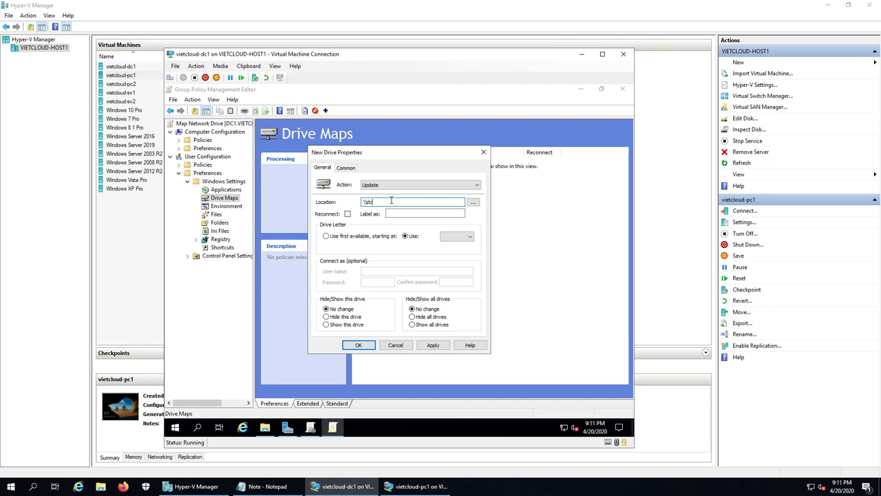
pyautogui.write('\\data')
pyautogui.click(347, 213)
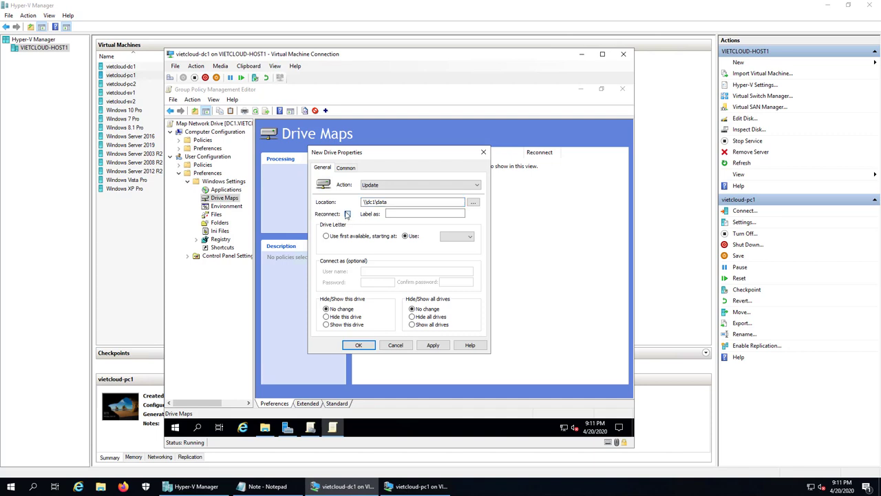
pyautogui.click(411, 214)
pyautogui.write('DATA')
pyautogui.click(457, 235)
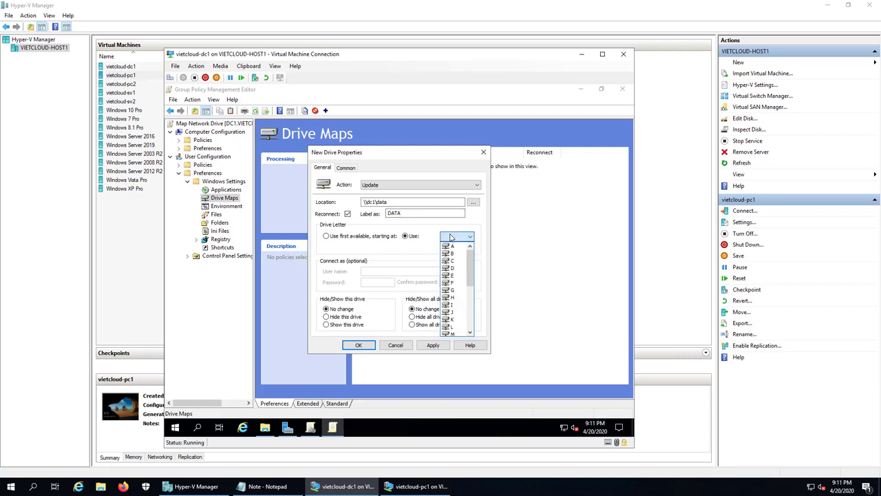
pyautogui.moveTo(468, 271); pyautogui.dragTo(468, 324)
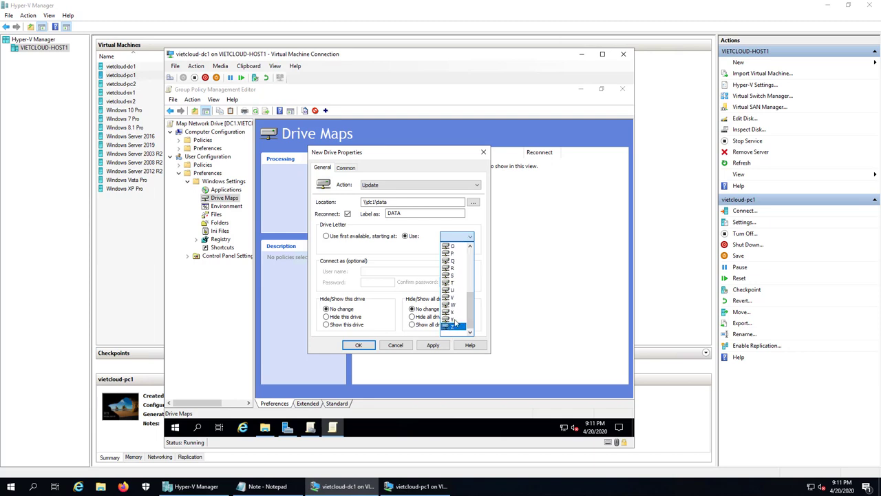
pyautogui.click(452, 326)
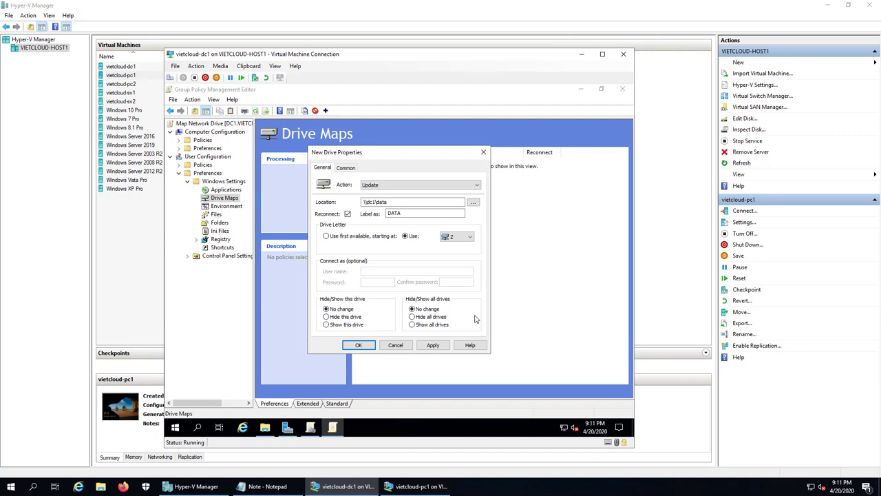
pyautogui.click(359, 346)
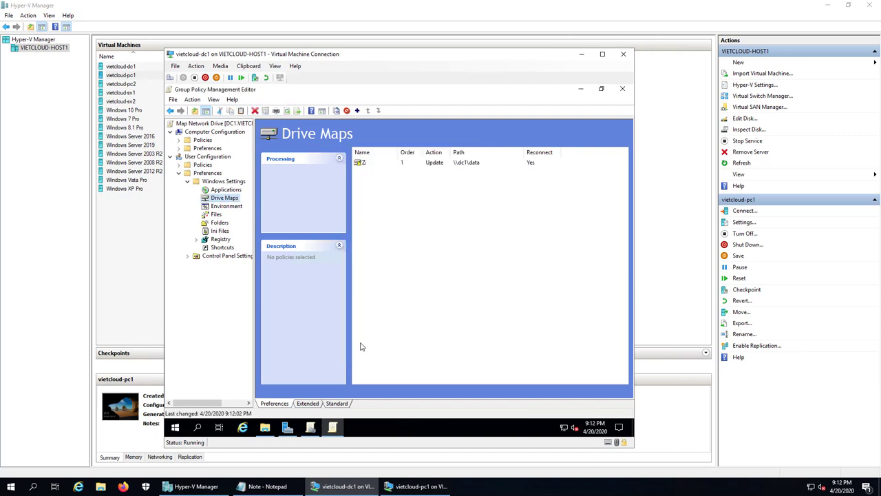
# Review the new Z: mapping, then close the policy editor and Group Policy Management
pyautogui.click(361, 165)
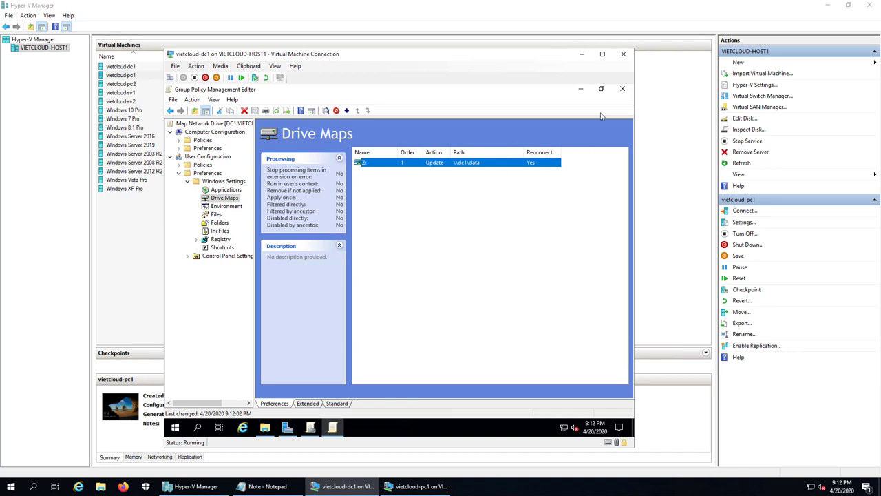
pyautogui.click(620, 90)
pyautogui.click(621, 90)
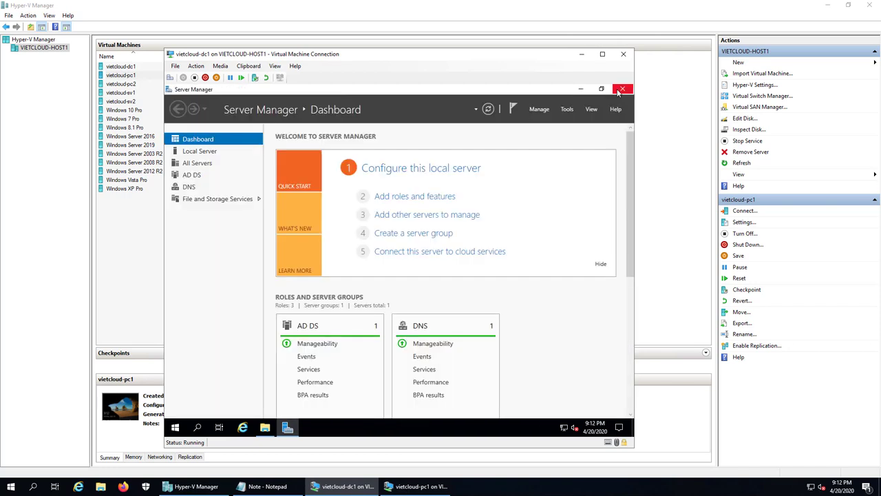
# Run gpupdate /force in a Command Prompt launched from the Run box
pyautogui.rightClick(178, 426)
pyautogui.click(201, 384)
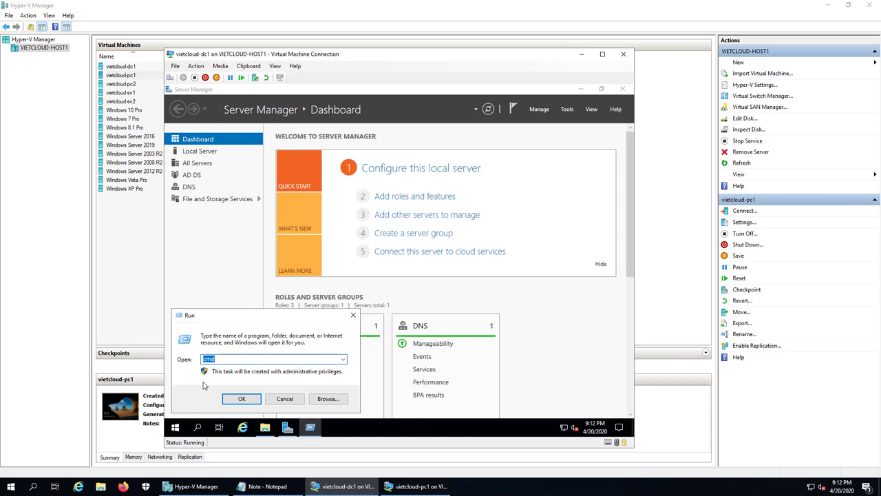
pyautogui.press('Return')
pyautogui.write('gp')
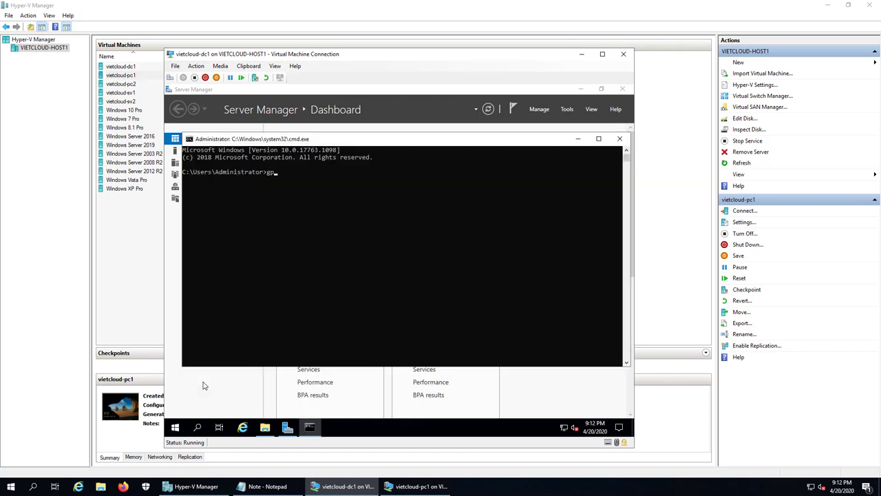
pyautogui.write('update /force')
pyautogui.press('Return')
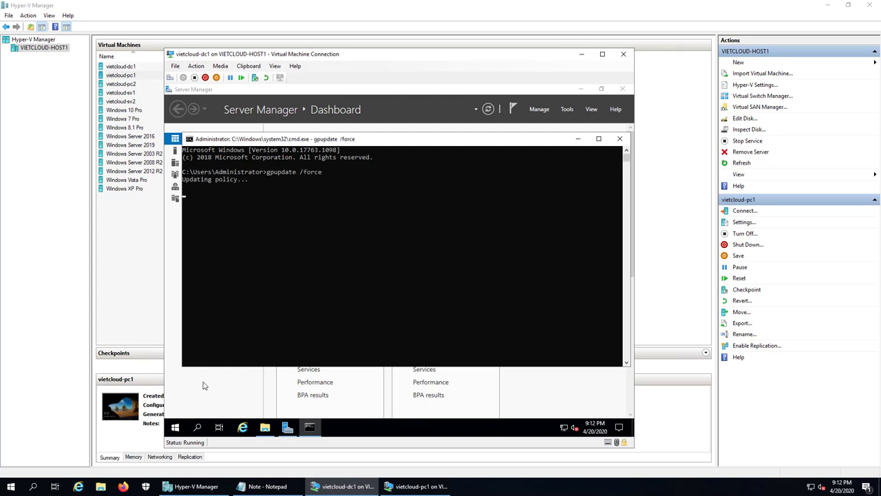
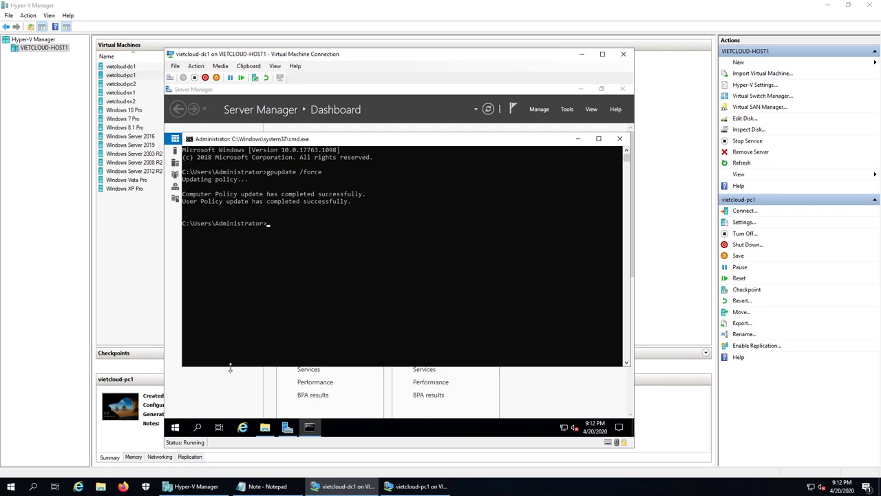
# Switch from the dc1 VM to vietcloud-pc1 and sign in there as a different domain user
pyautogui.click(316, 487)
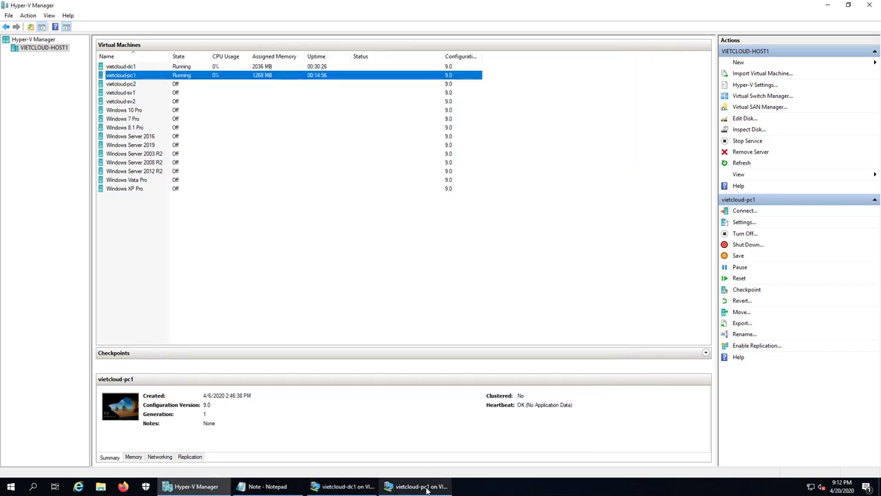
pyautogui.click(413, 487)
pyautogui.click(504, 334)
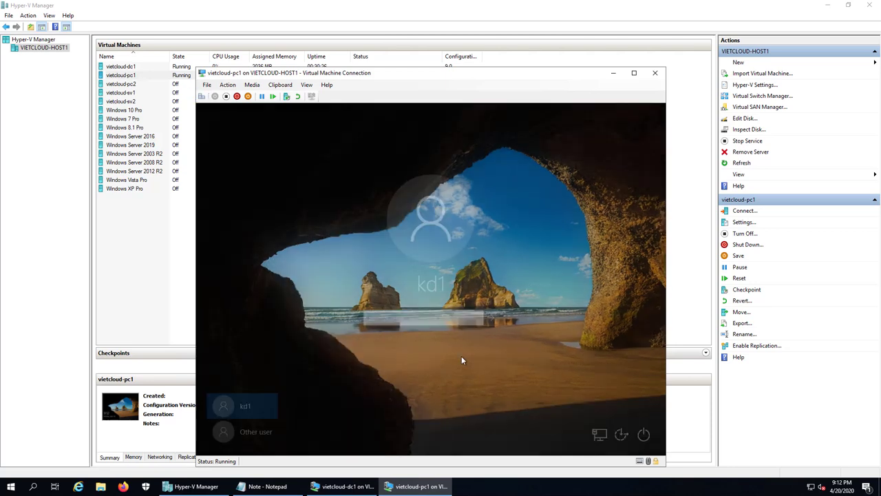
pyautogui.click(253, 429)
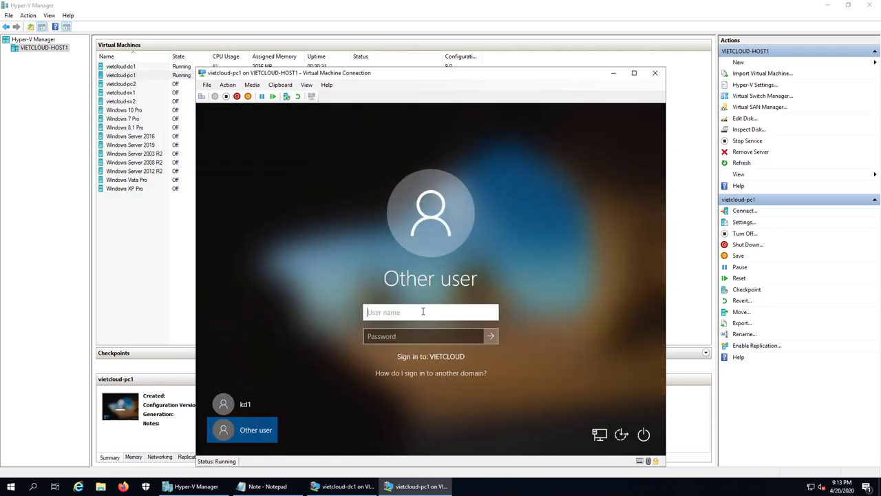
pyautogui.write('ns1')
pyautogui.press('Tab')
pyautogui.write('***')
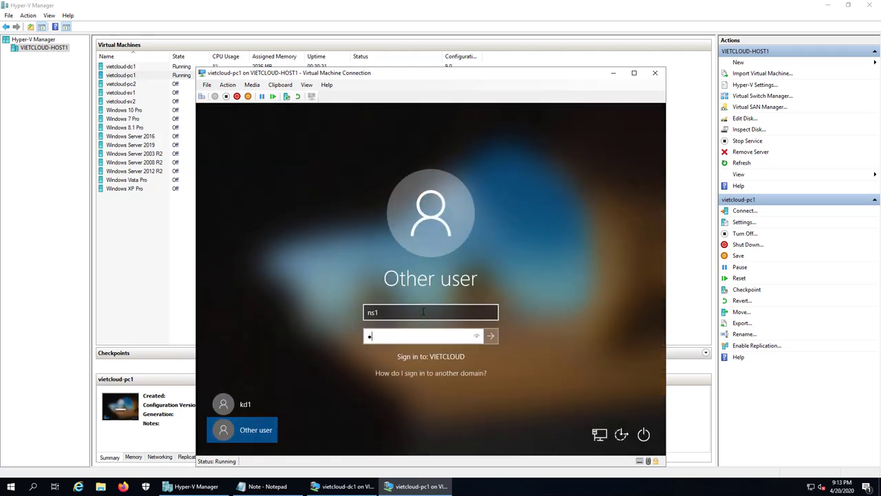
pyautogui.press('Return')
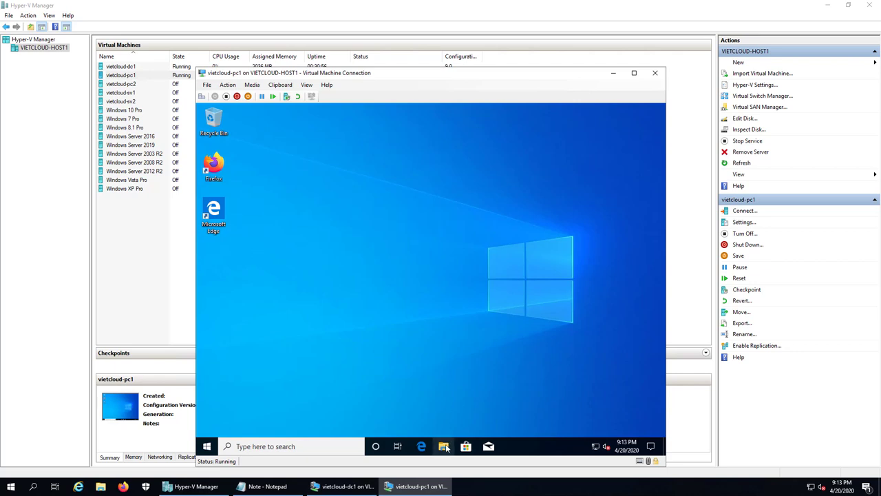
# Open the mapped DATA (Z:) drive in File Explorer and view the data1 file
pyautogui.press('super+e')
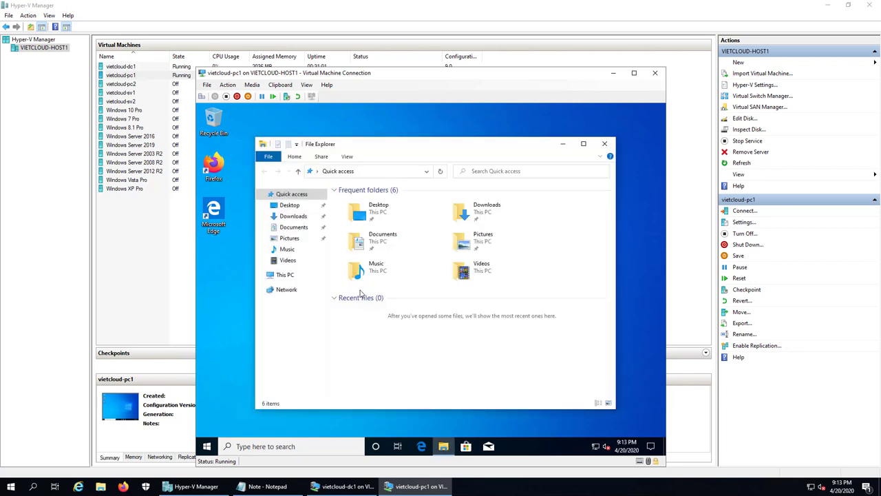
pyautogui.click(288, 276)
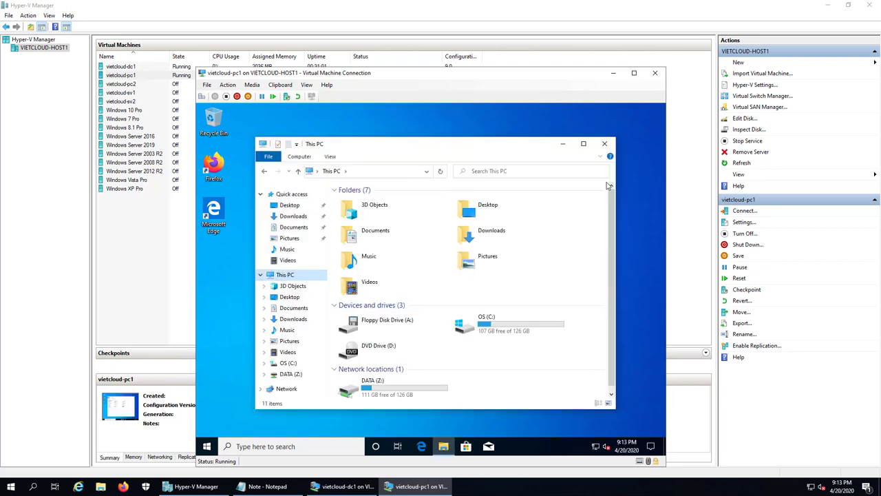
pyautogui.click(589, 146)
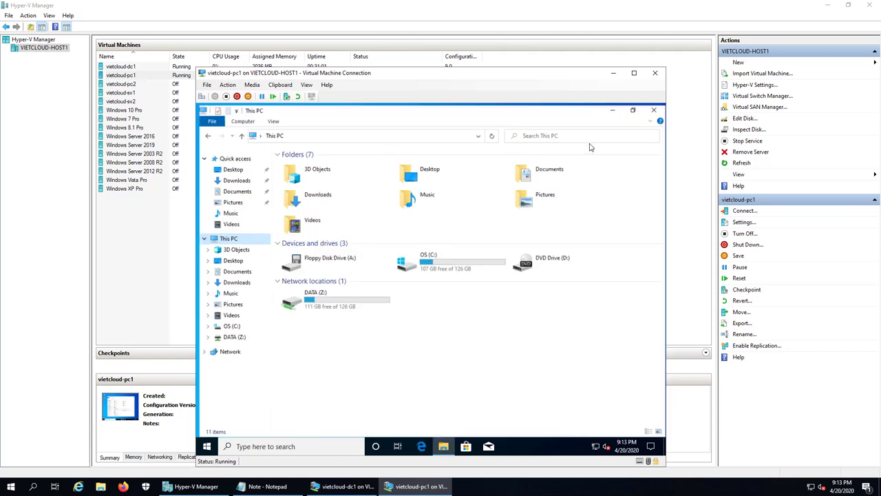
pyautogui.click(324, 305)
pyautogui.doubleClick(324, 305)
pyautogui.doubleClick(302, 164)
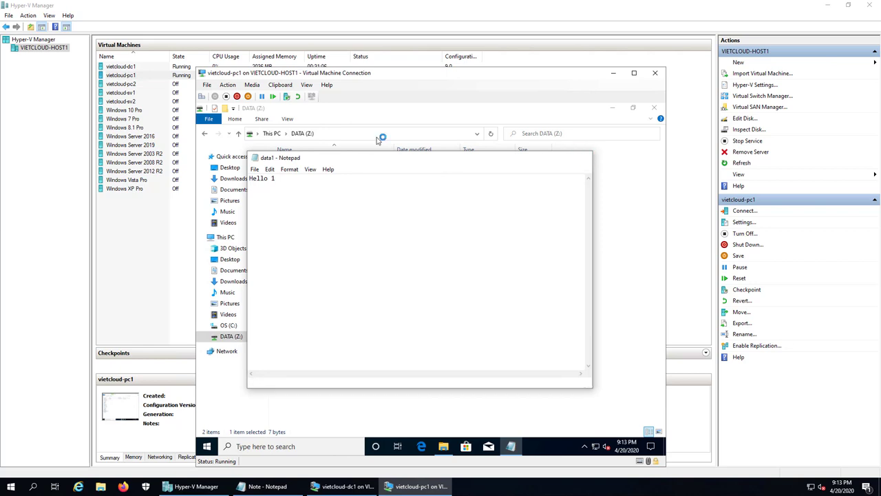
pyautogui.click(586, 160)
pyautogui.click(204, 134)
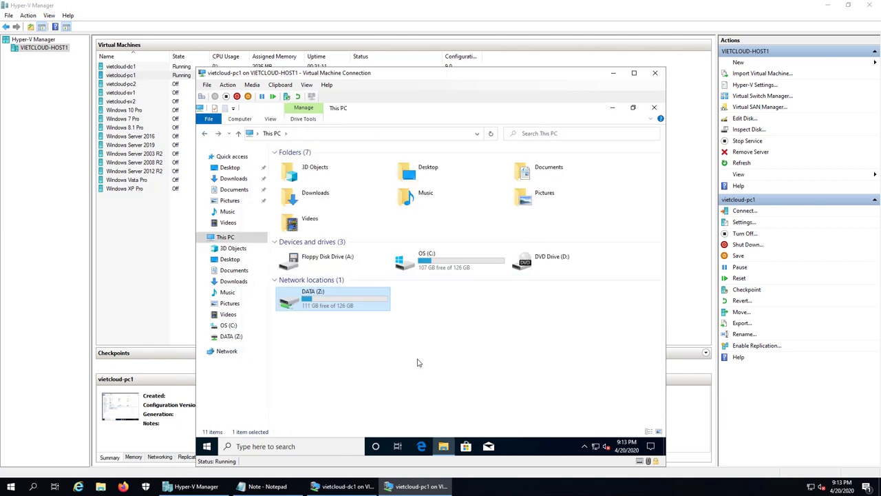
# Sign out of the vietcloud-pc1 client and minimize its VM window
pyautogui.rightClick(208, 446)
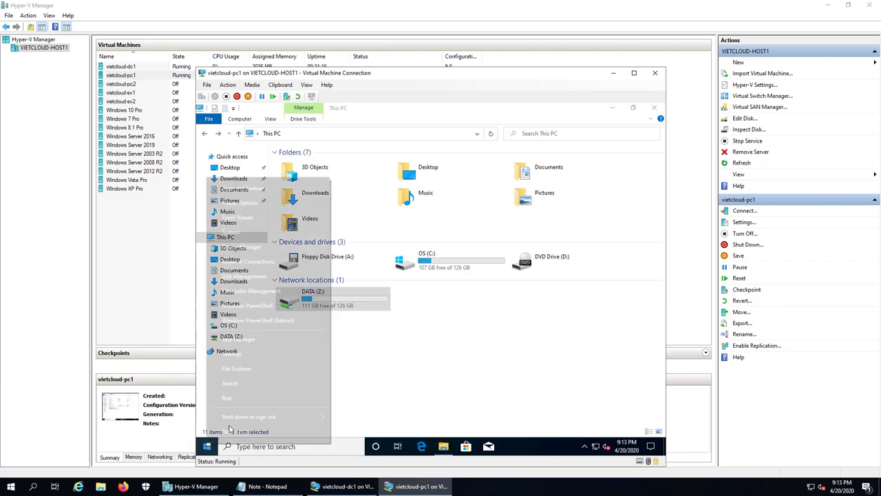
pyautogui.moveTo(241, 420)
pyautogui.click(383, 385)
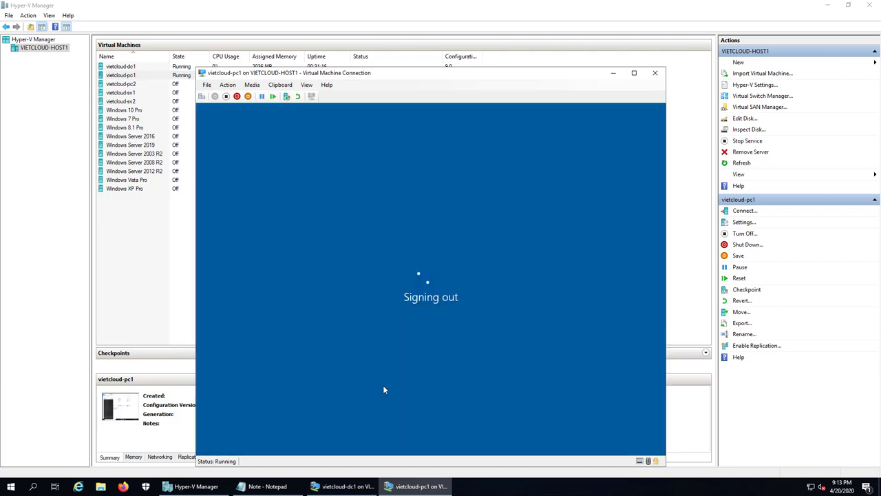
pyautogui.click(421, 482)
# Add the line '4. Cau hinh GPO de thiet lap Folder Option' to the Note file
pyautogui.click(275, 485)
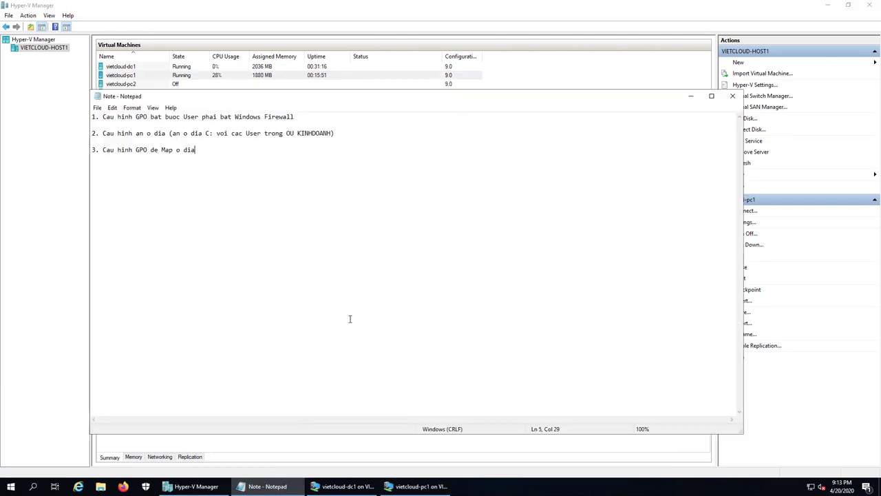
pyautogui.press('Return')
pyautogui.press('Return')
pyautogui.write('4. Cau hinh GPO de thiet lap ')
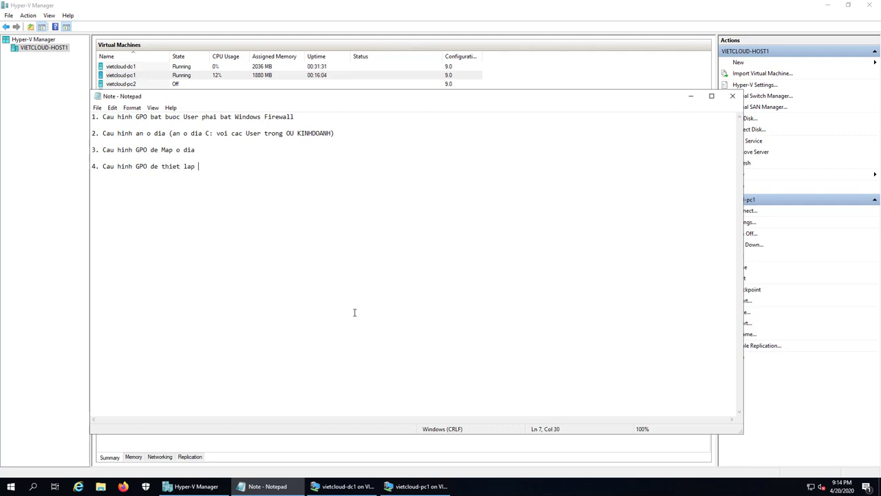
pyautogui.write('Folder Option')
# Launch Group Policy Management on dc1 and locate the SAIGON OU
pyautogui.click(344, 486)
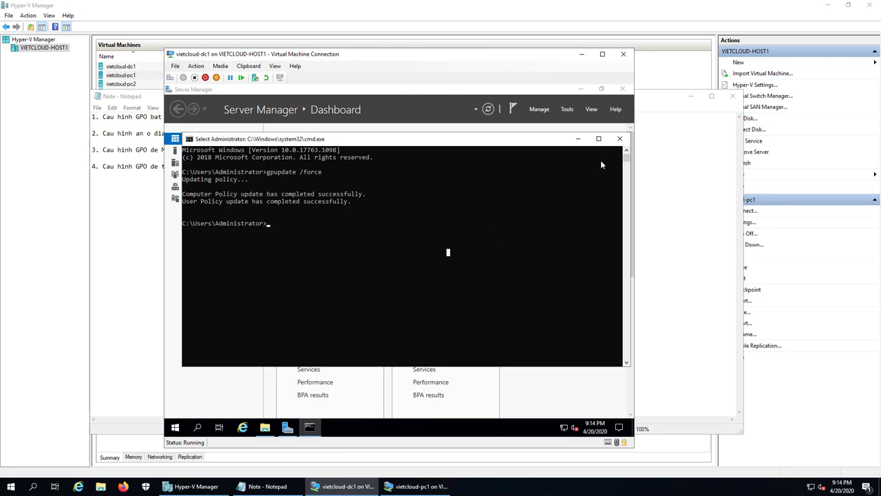
pyautogui.click(578, 138)
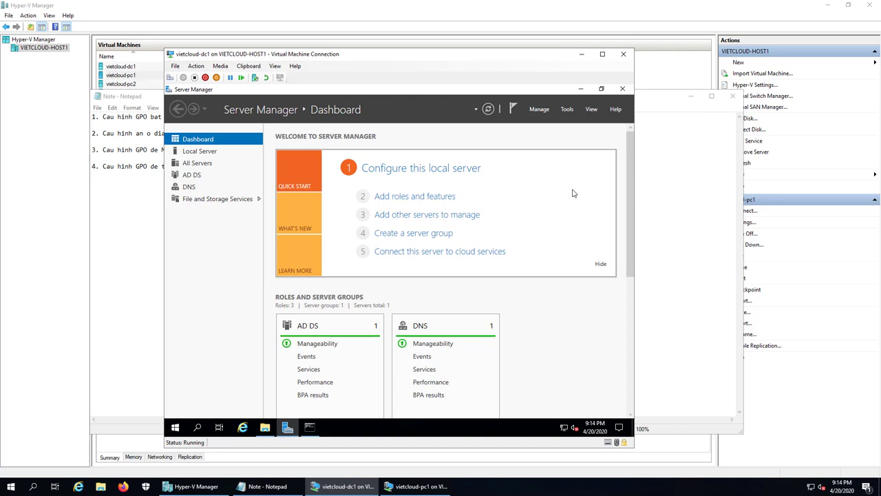
pyautogui.click(566, 108)
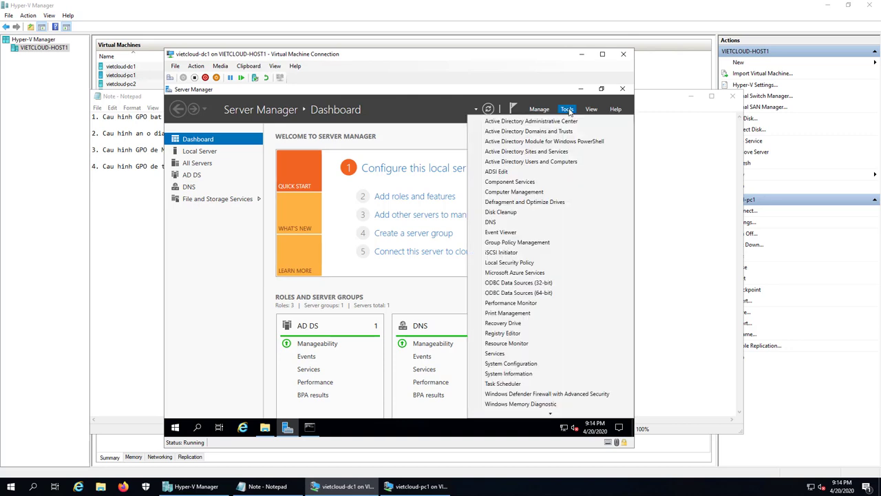
pyautogui.click(553, 245)
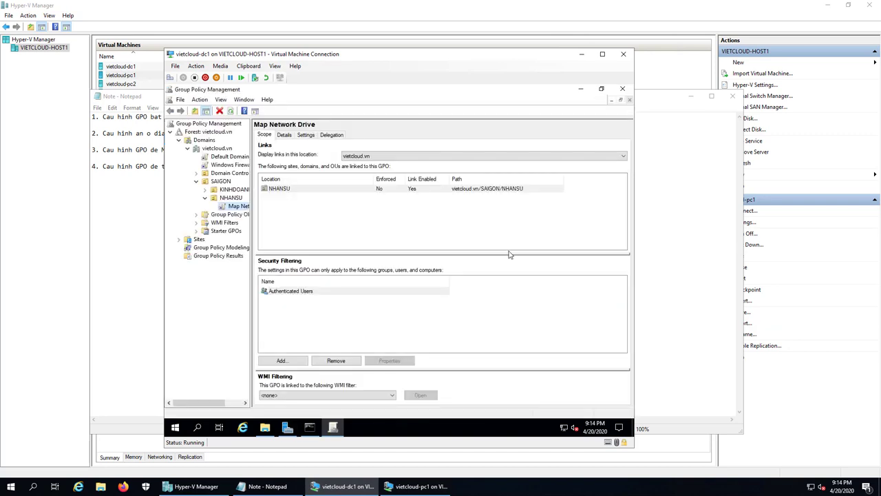
pyautogui.click(221, 182)
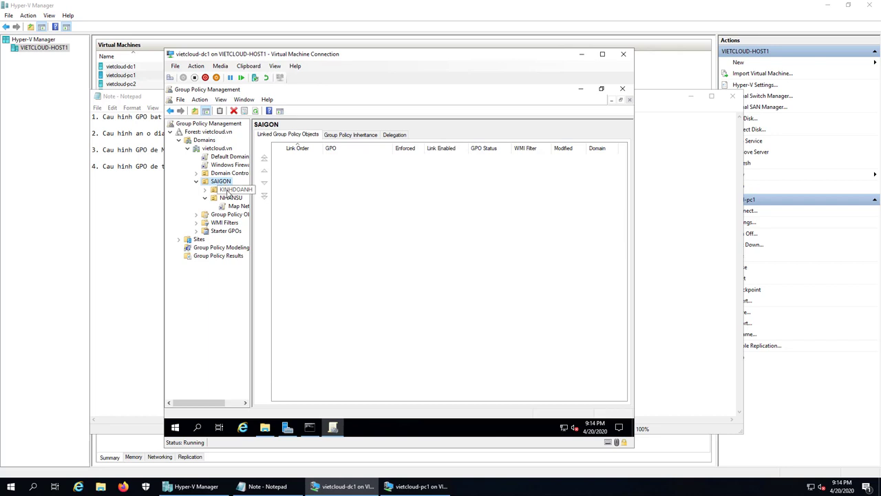
pyautogui.click(204, 198)
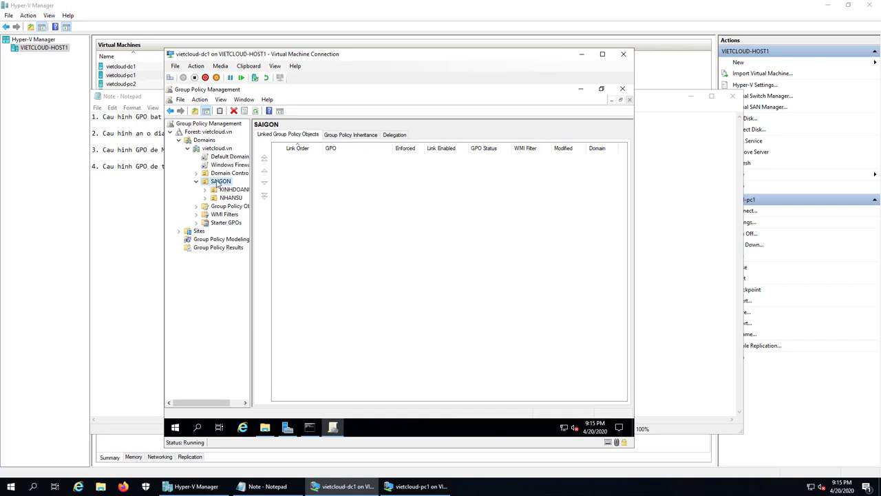
# Create a GPO named Folder Option linked to the SAIGON OU
pyautogui.rightClick(217, 182)
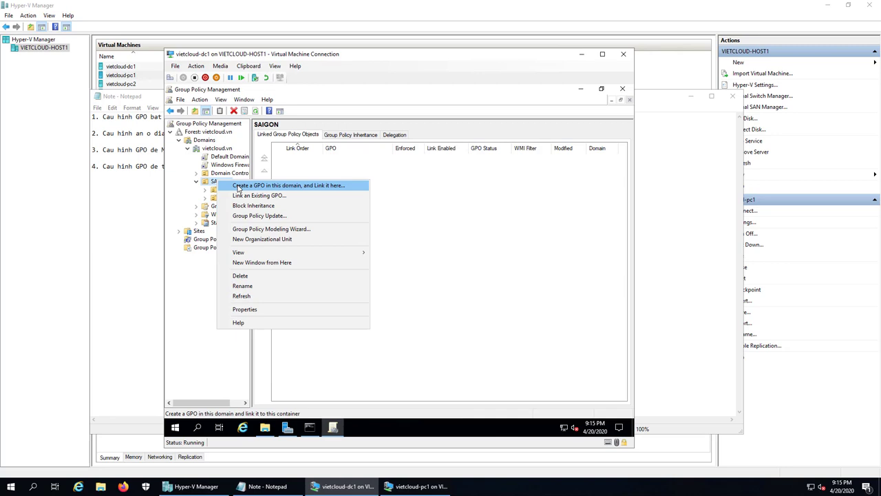
pyautogui.click(304, 189)
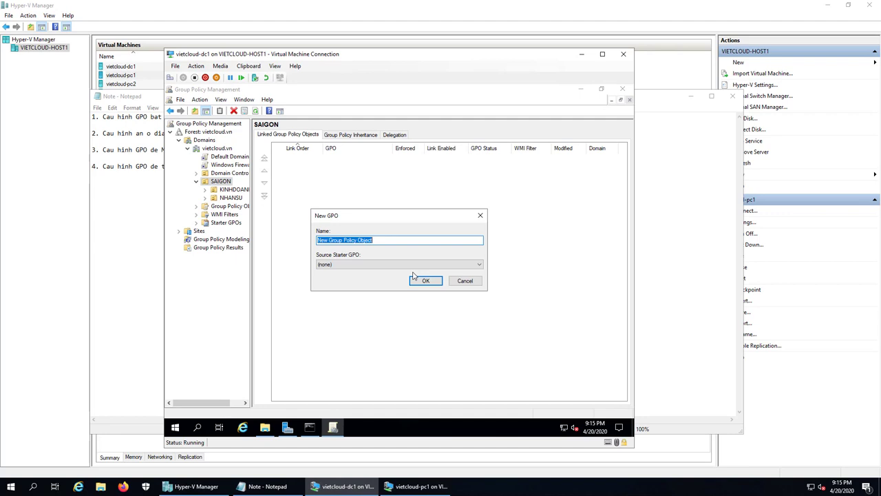
pyautogui.write('Folder ')
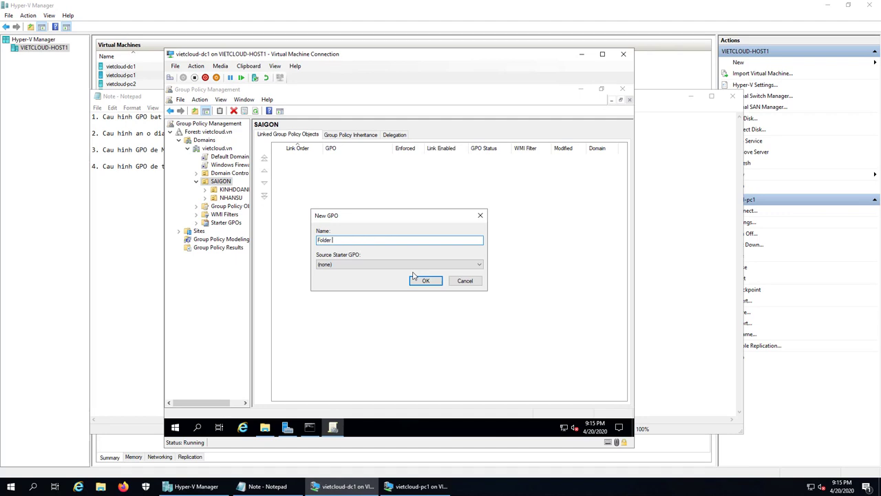
pyautogui.write('Optione')
pyautogui.click(424, 281)
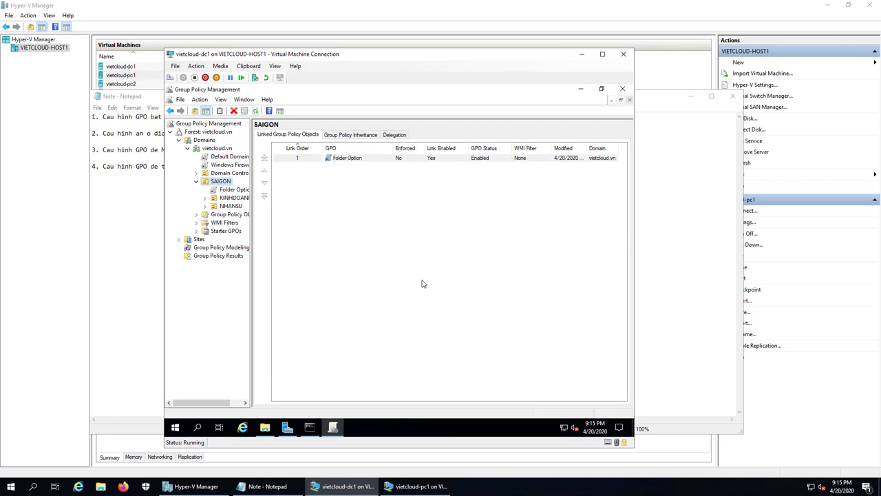
pyautogui.click(234, 191)
# Edit the Folder Option GPO and go to User Configuration's Control Panel Settings > Folder Options
pyautogui.rightClick(234, 190)
pyautogui.click(269, 196)
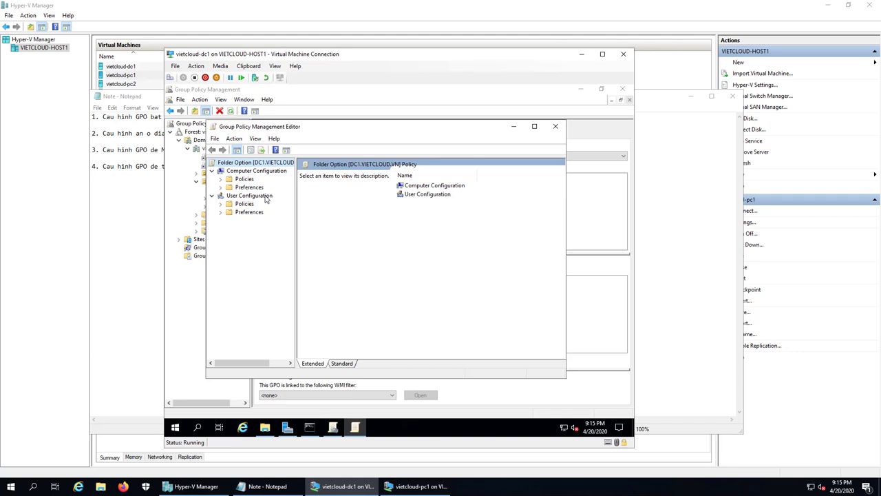
pyautogui.doubleClick(248, 212)
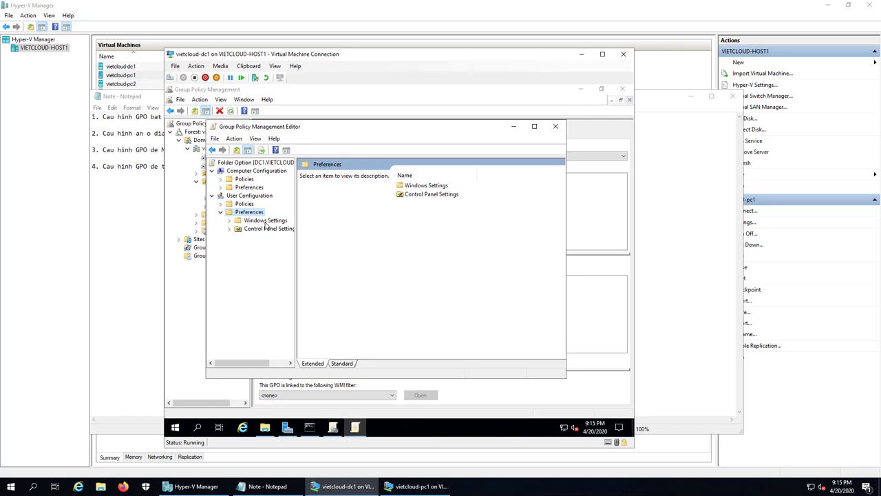
pyautogui.doubleClick(265, 228)
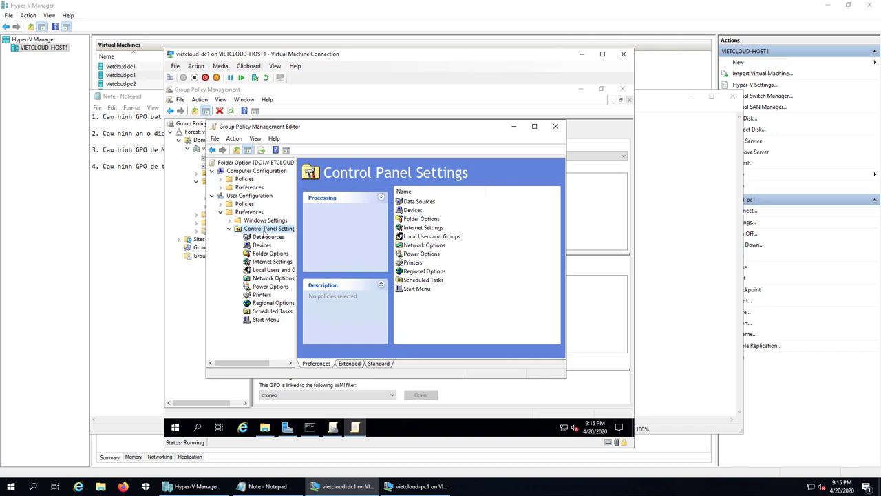
pyautogui.click(269, 254)
# Add a Folder Options (At least Windows Vista) item that shows extensions for known file types
pyautogui.rightClick(270, 256)
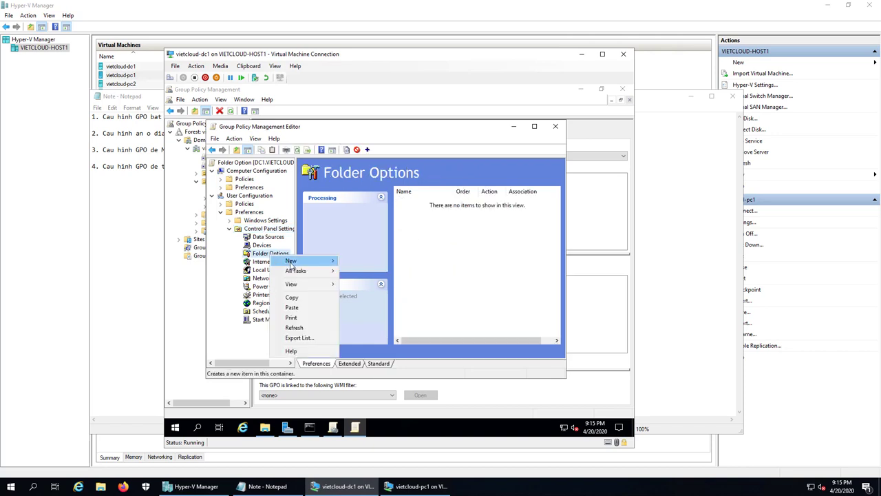
pyautogui.moveTo(290, 262)
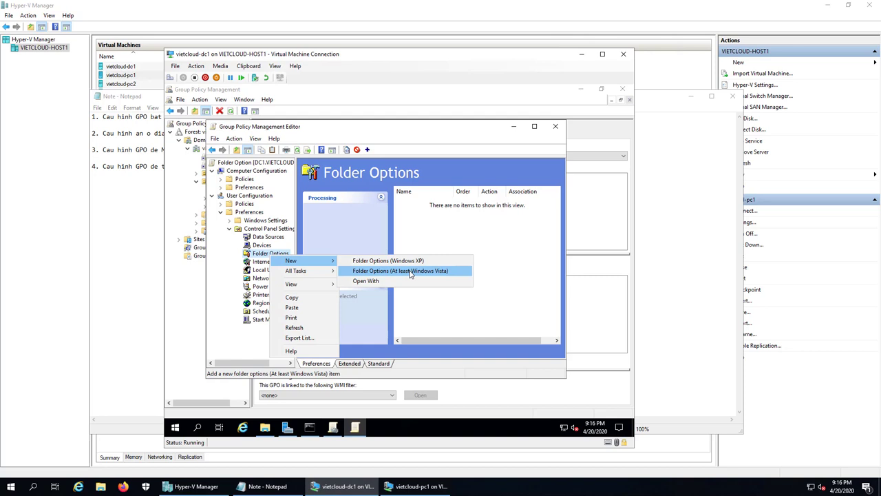
pyautogui.click(411, 273)
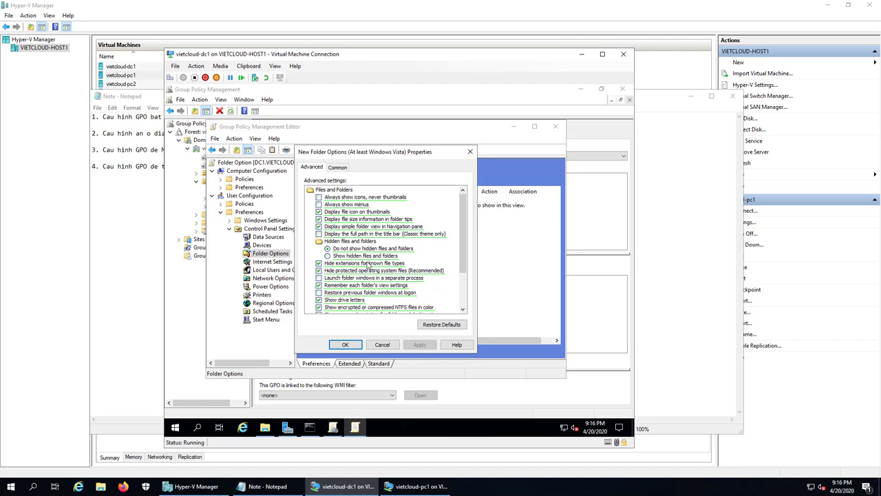
pyautogui.click(333, 267)
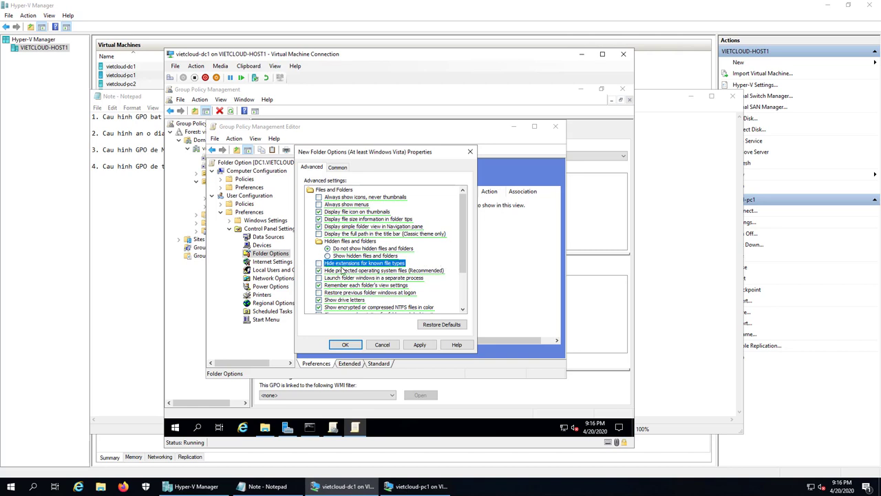
pyautogui.click(347, 345)
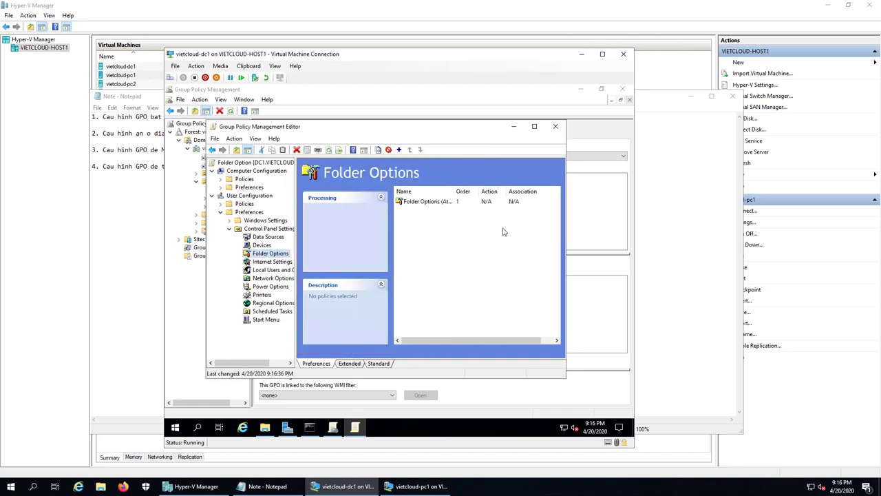
# Close the Group Policy windows and rerun gpupdate /force in Command Prompt
pyautogui.click(556, 127)
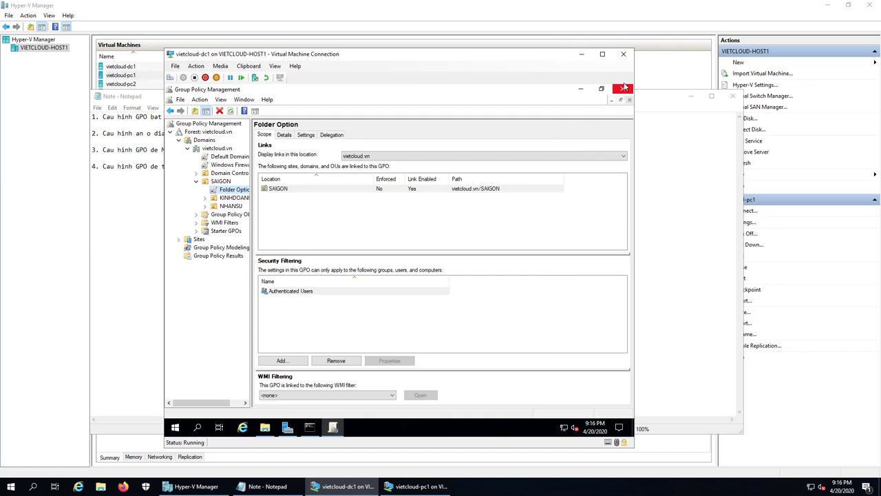
pyautogui.click(624, 88)
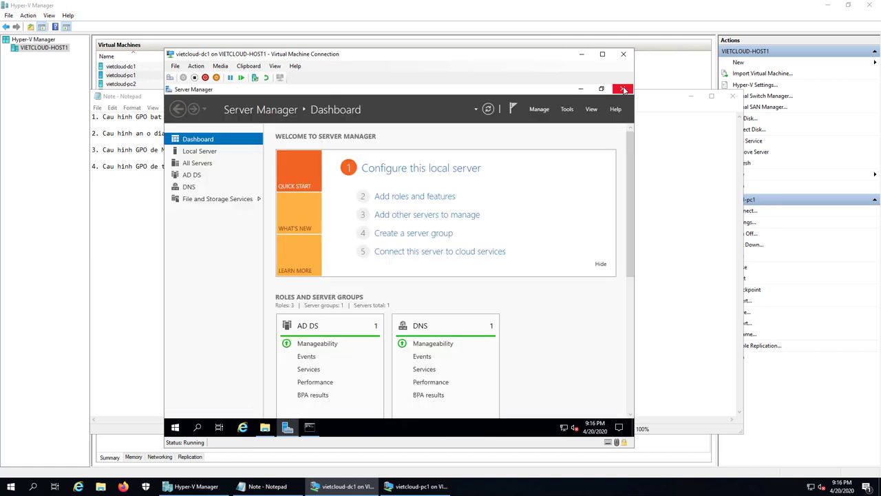
pyautogui.click(310, 426)
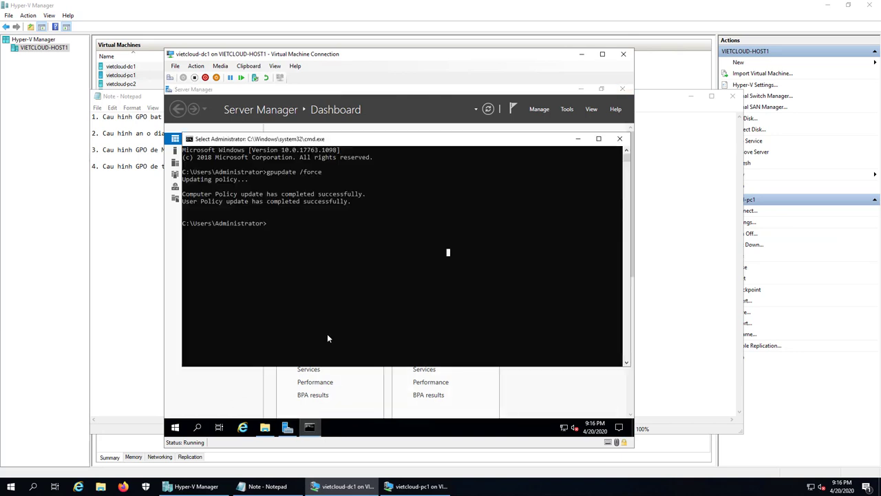
pyautogui.press('Up')
pyautogui.press('Return')
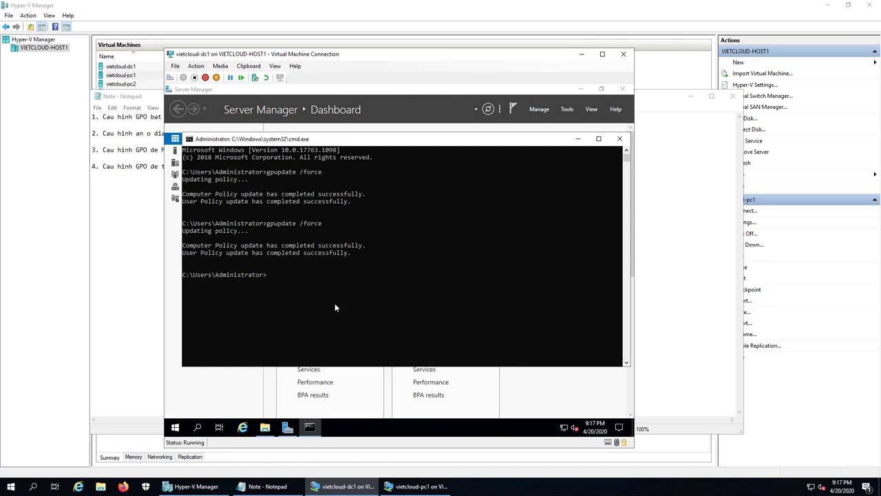
pyautogui.click(417, 486)
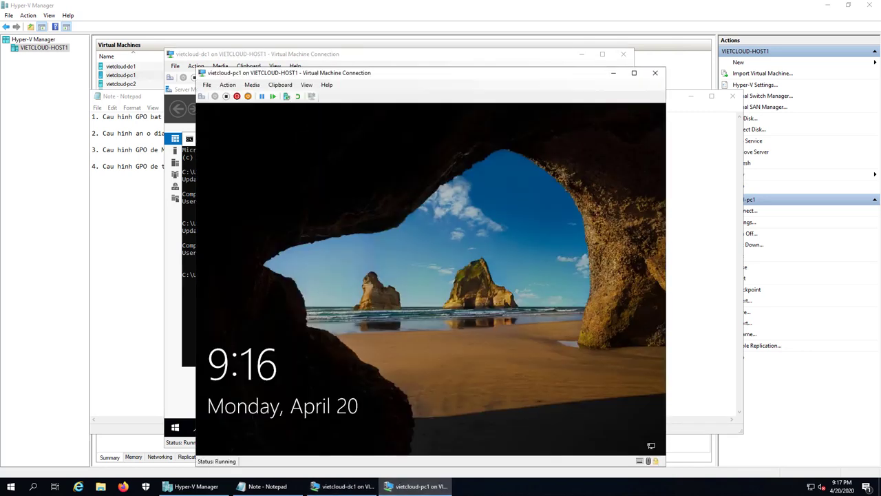
# Unlock vietcloud-pc1 and sign back in with the domain user's password
pyautogui.click(460, 320)
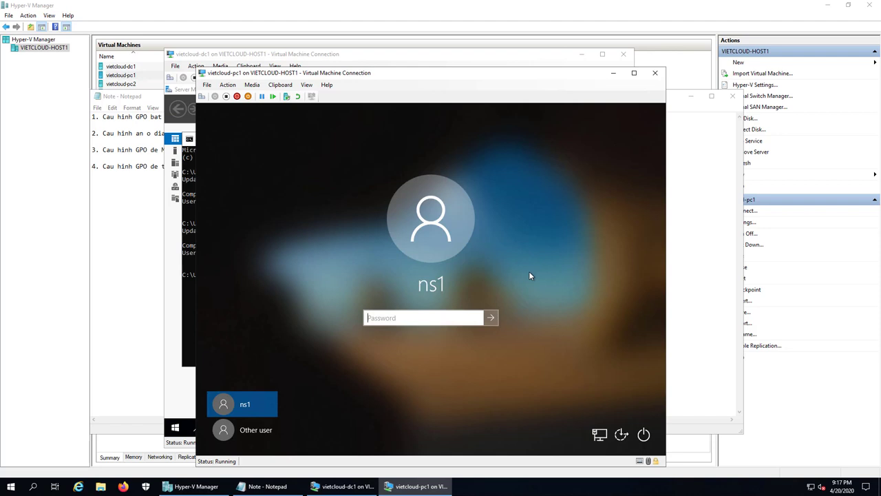
pyautogui.write('•••')
pyautogui.press('Return')
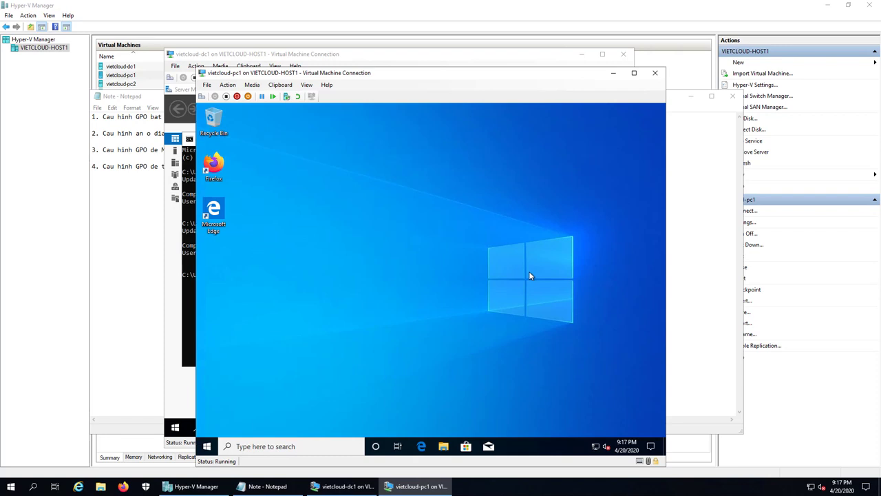
# Create a new text document on the client's desktop named data.txt
pyautogui.rightClick(356, 208)
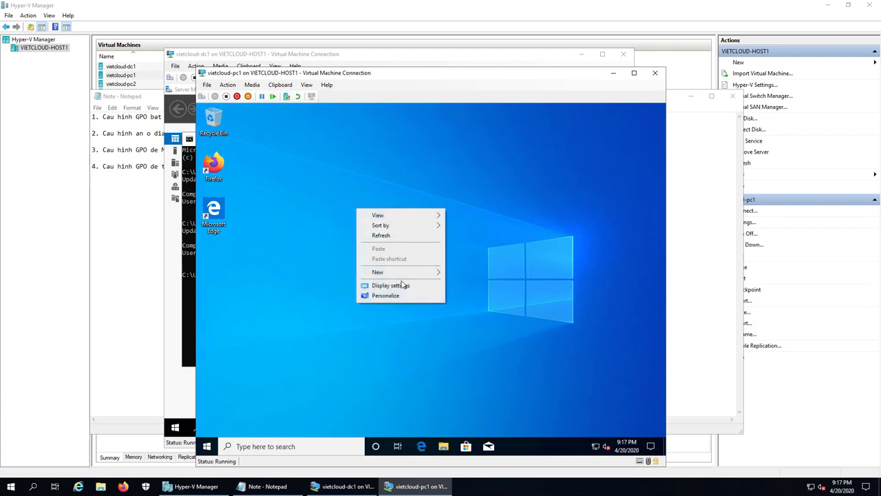
pyautogui.moveTo(406, 276)
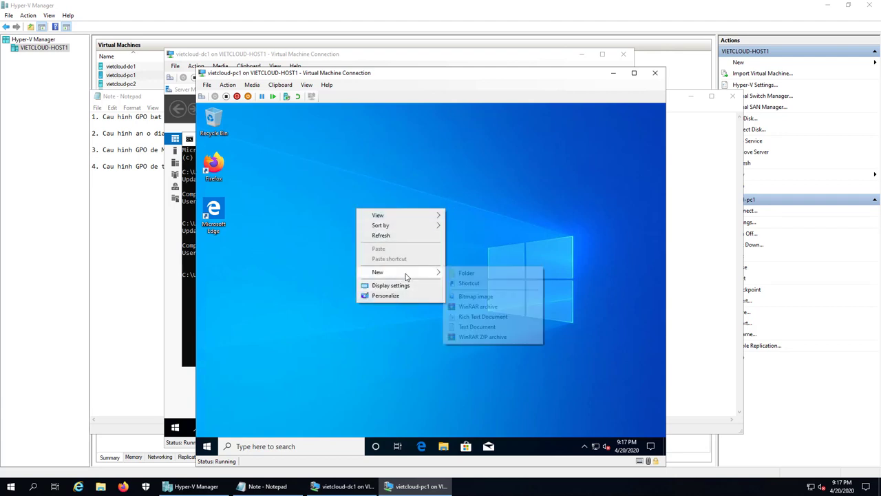
pyautogui.click(507, 328)
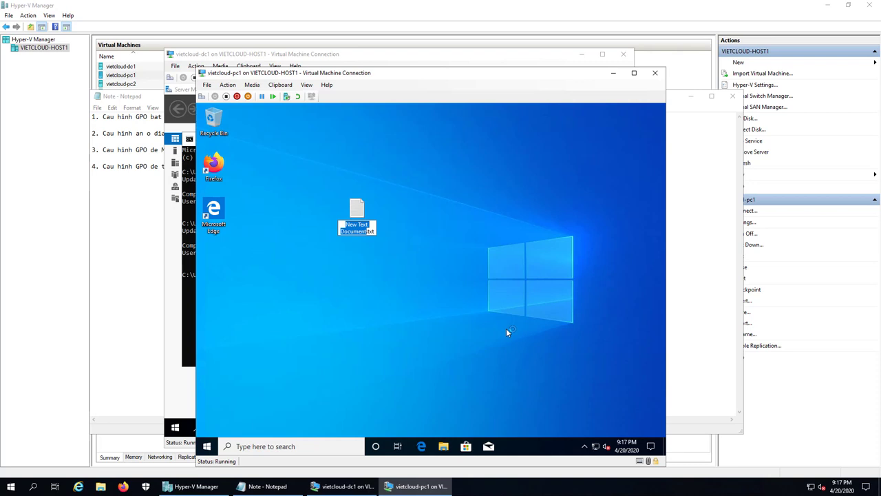
pyautogui.write('data')
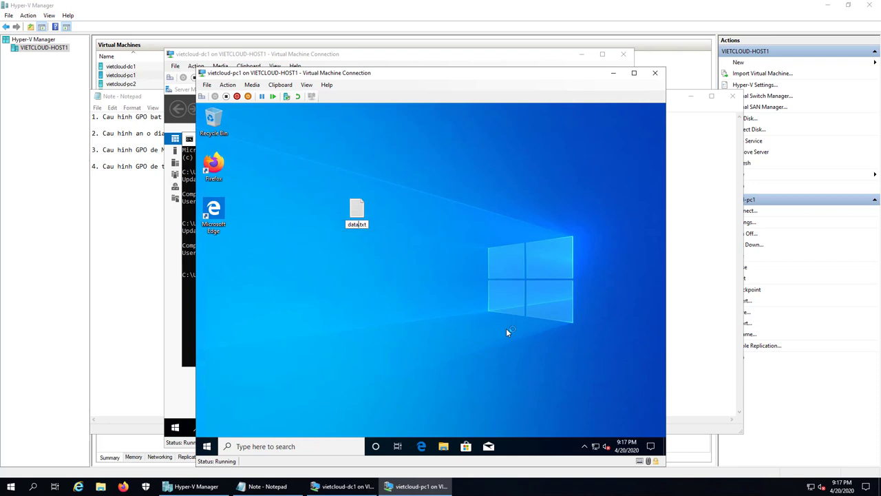
pyautogui.press('End')
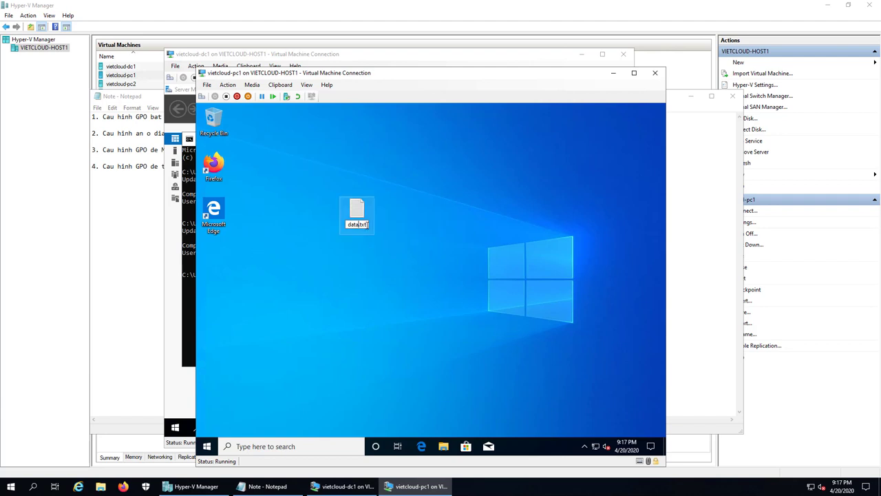
pyautogui.hotkey('shift', 'Left')
pyautogui.hotkey('shift', 'Left')
pyautogui.hotkey('shift', 'Left')
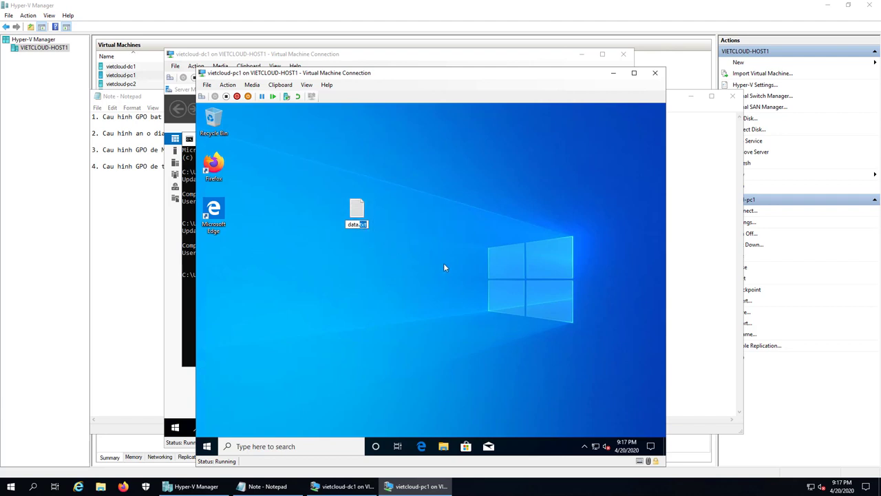
pyautogui.press('Return')
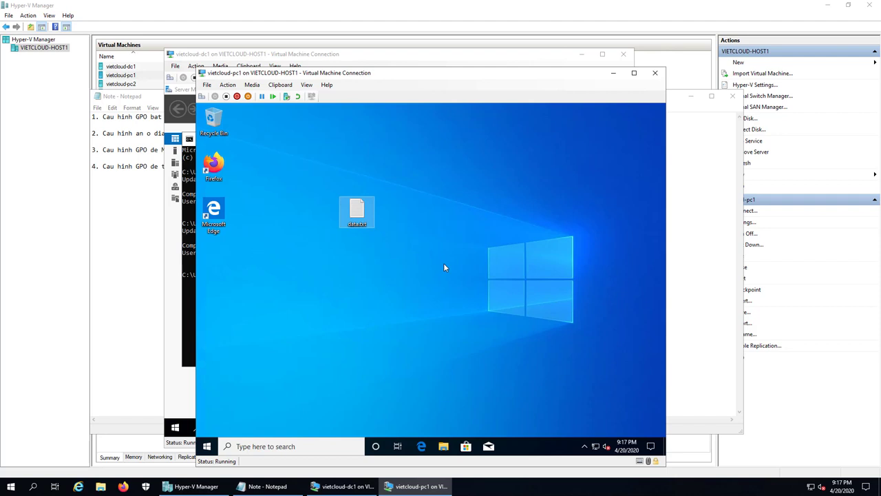
pyautogui.click(444, 268)
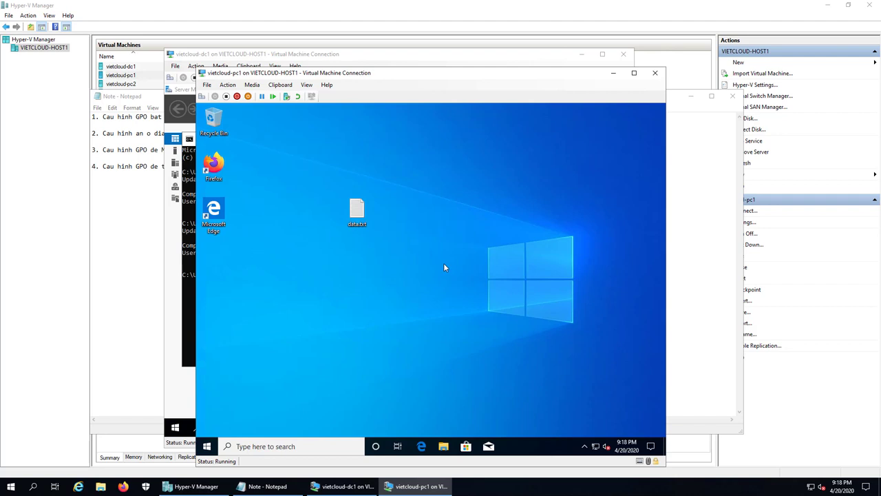
# Sign out of the client PC and minimize both VM windows
pyautogui.rightClick(206, 447)
pyautogui.moveTo(268, 420)
pyautogui.click(354, 387)
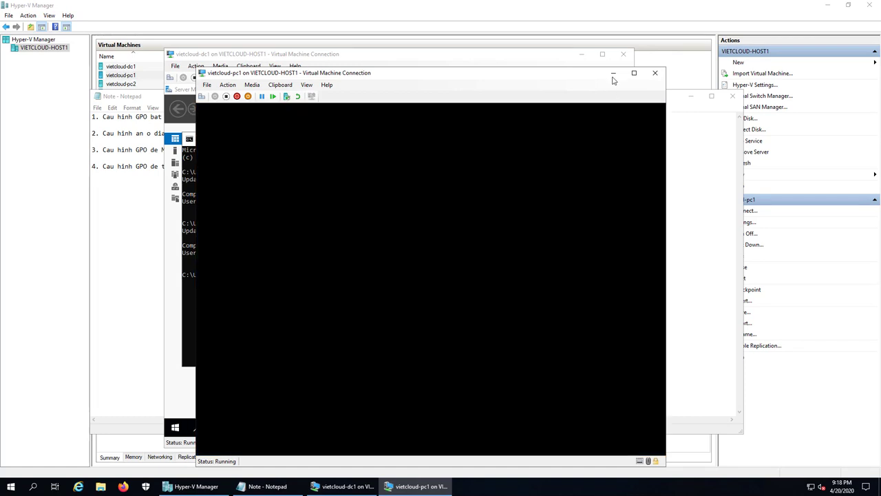
pyautogui.click(613, 73)
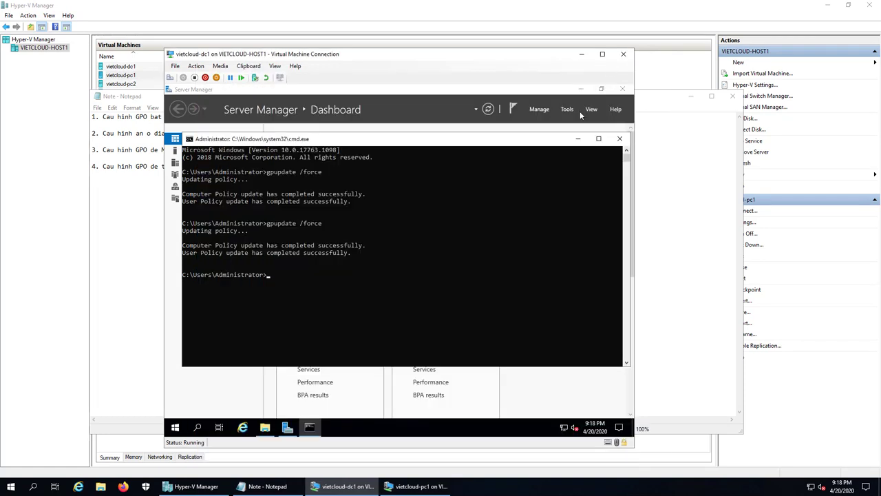
pyautogui.click(581, 54)
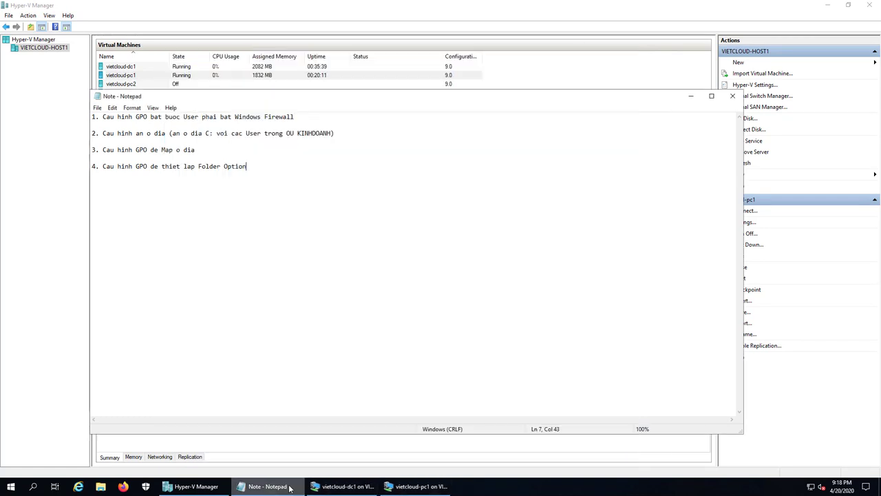
# Add '5. Cau hinh Folder Redirection (luu Document cua User len Server)' to the Notepad notes
pyautogui.click(289, 486)
pyautogui.click(268, 486)
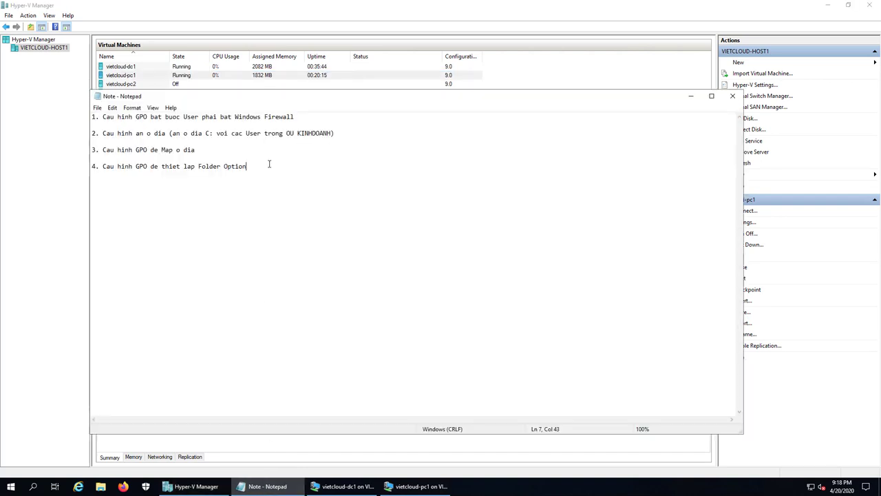
pyautogui.press('Return')
pyautogui.press('Return')
pyautogui.write('5.')
pyautogui.write('Cau hinh Folder Redirection')
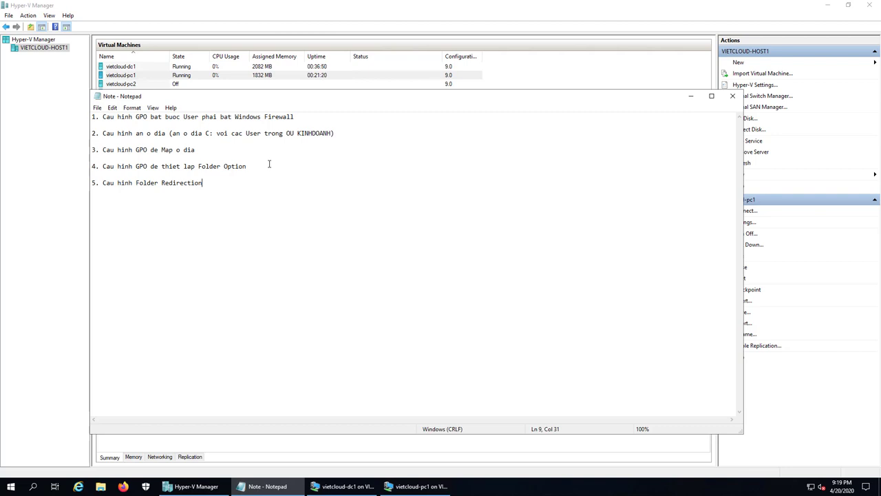
pyautogui.write('(luu Document cua Userve')
pyautogui.press('BackSpace')
pyautogui.press('BackSpace')
pyautogui.write('len Server)')
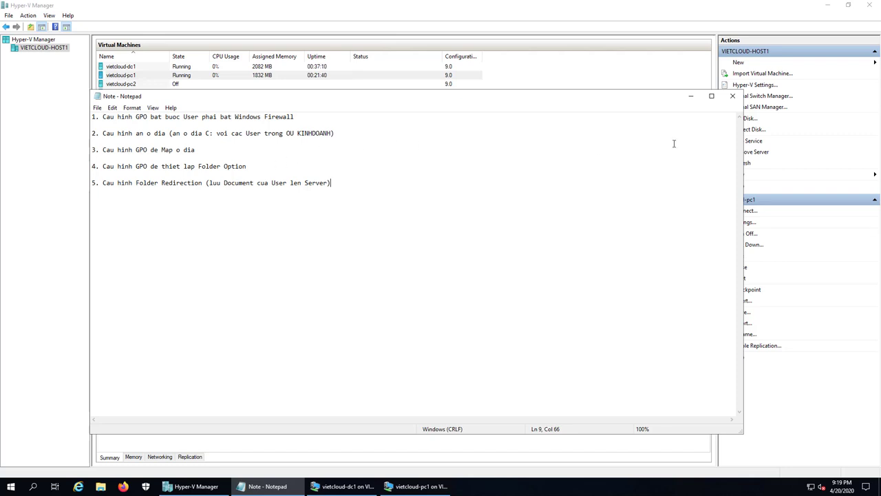
# Create a folder named DOCS at the root of the server's C: drive
pyautogui.click(352, 486)
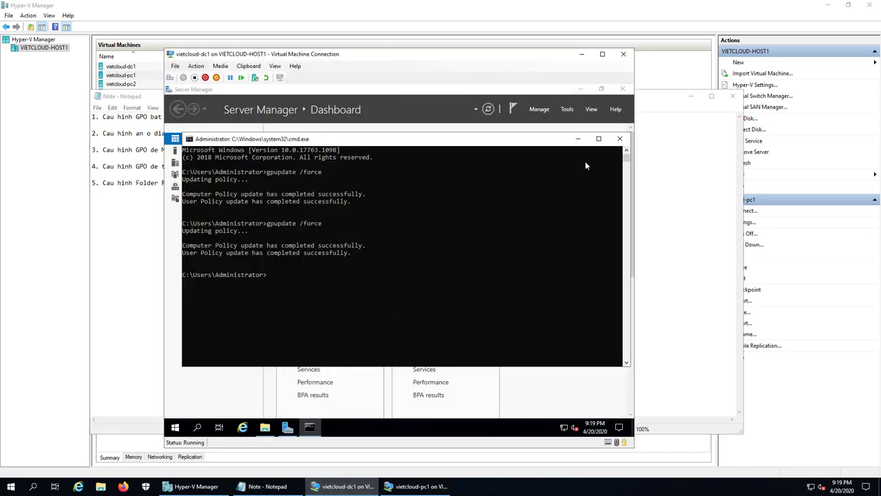
pyautogui.click(579, 140)
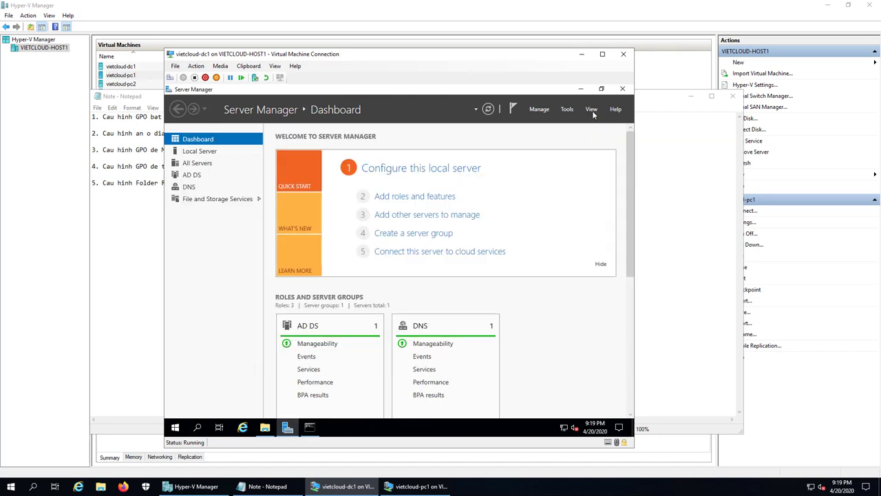
pyautogui.click(581, 90)
pyautogui.doubleClick(182, 137)
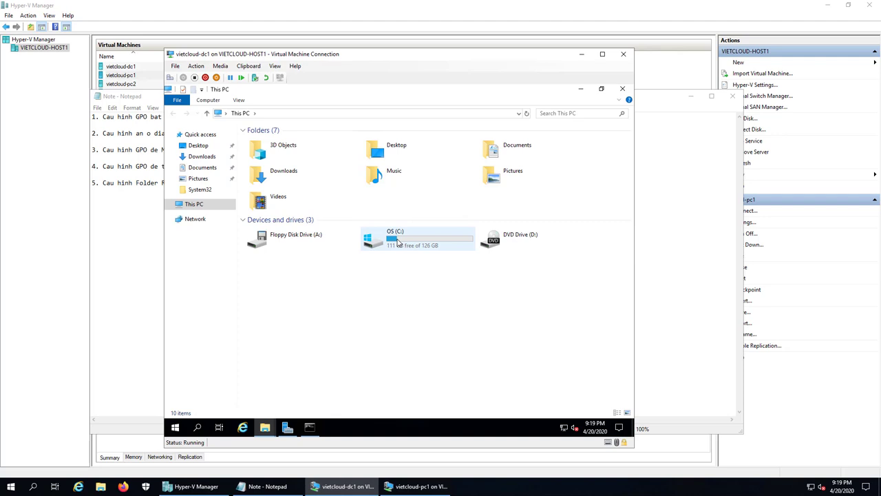
pyautogui.doubleClick(398, 242)
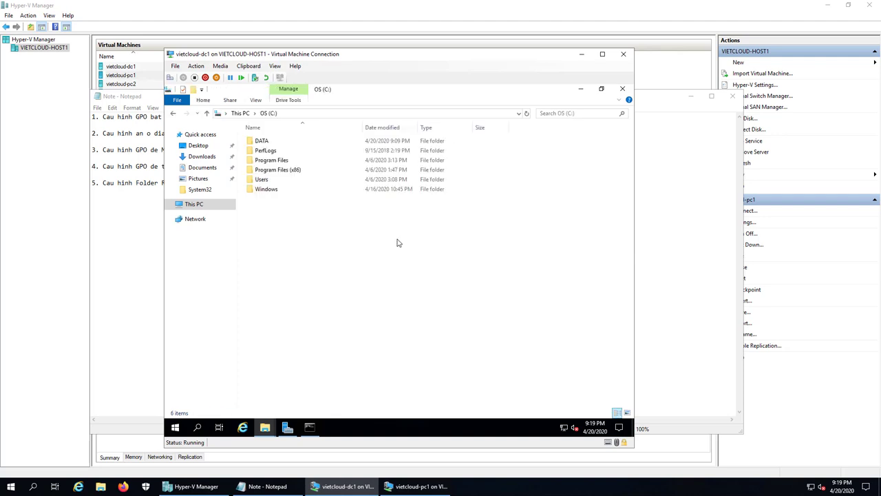
pyautogui.rightClick(272, 208)
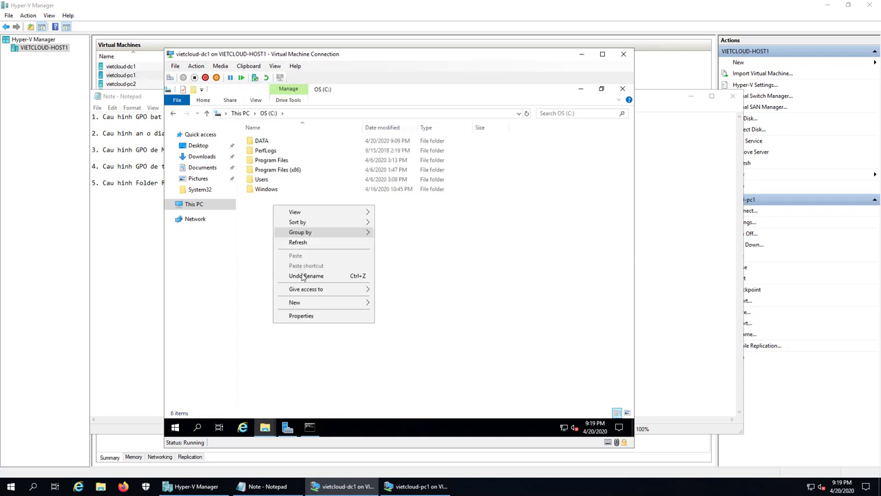
pyautogui.moveTo(312, 304)
pyautogui.click(394, 304)
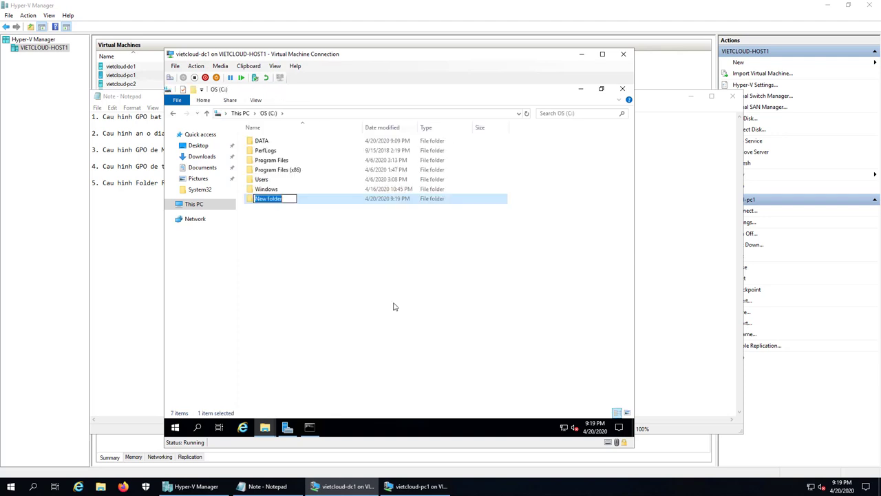
pyautogui.write('DOCS')
pyautogui.press('Return')
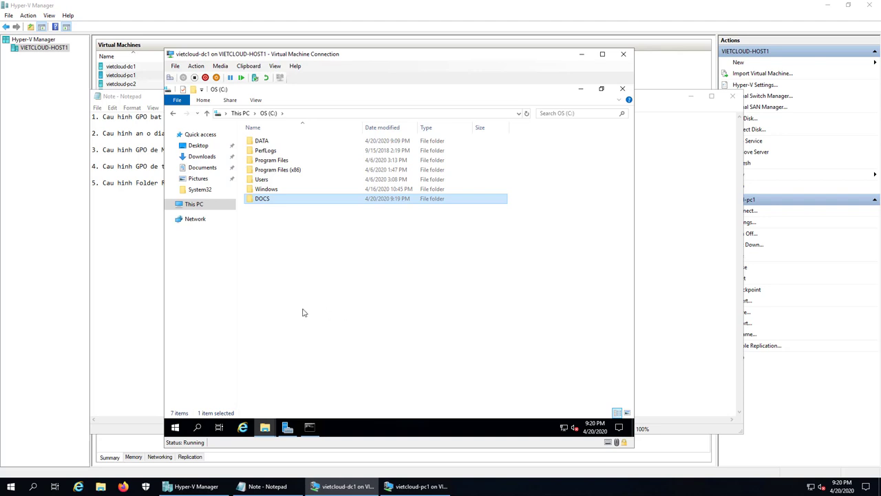
# Share the DOCS folder via Advanced Sharing, giving Everyone Full Control
pyautogui.rightClick(262, 199)
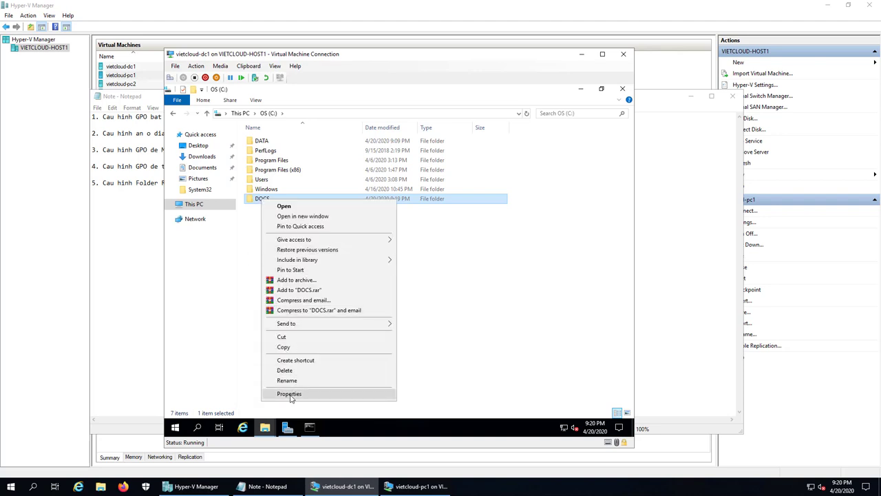
pyautogui.click(296, 393)
pyautogui.click(307, 216)
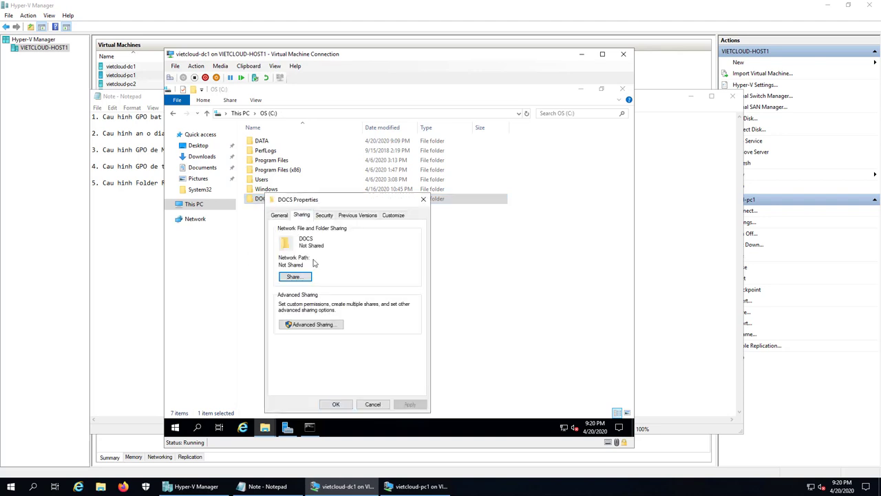
pyautogui.click(307, 323)
pyautogui.click(286, 232)
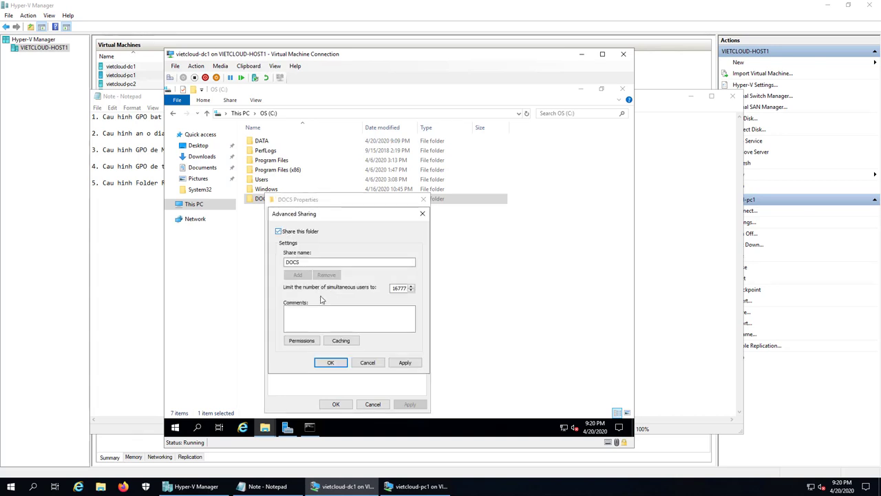
pyautogui.click(303, 340)
pyautogui.click(385, 326)
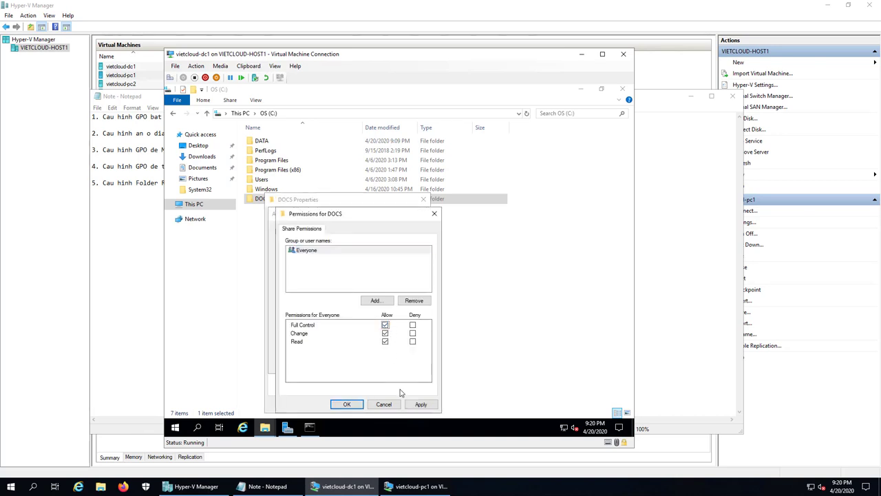
pyautogui.click(346, 404)
pyautogui.click(336, 367)
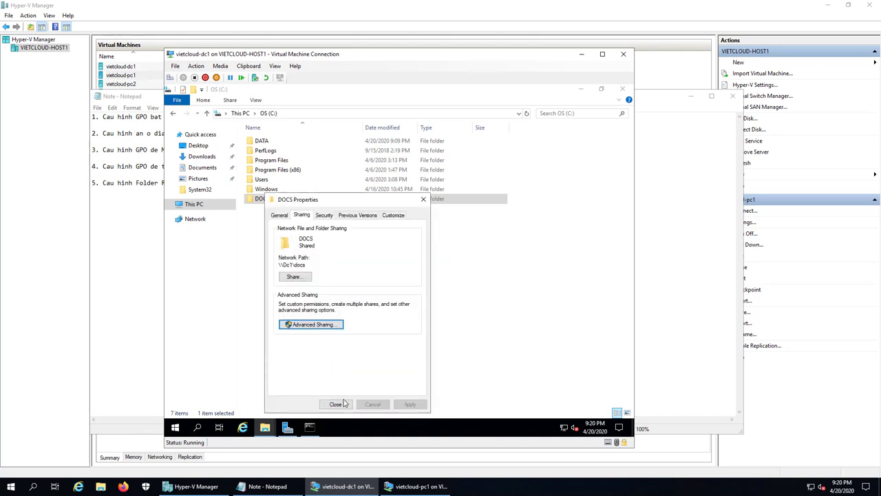
pyautogui.click(339, 404)
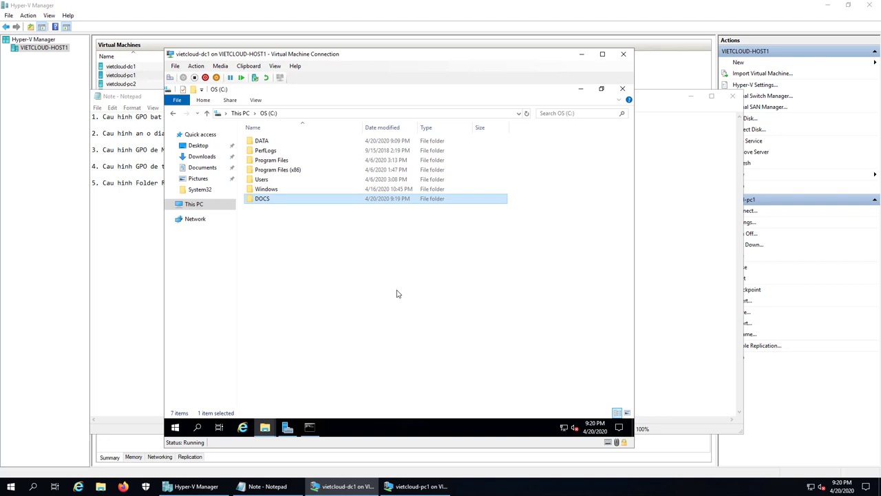
pyautogui.click(288, 427)
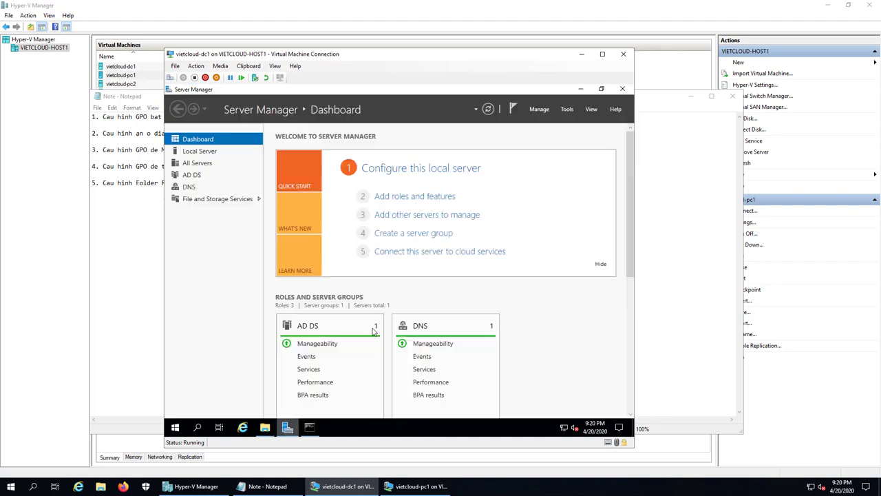
# Launch Group Policy Management and start a new GPO linked to the NHANSU OU
pyautogui.click(568, 109)
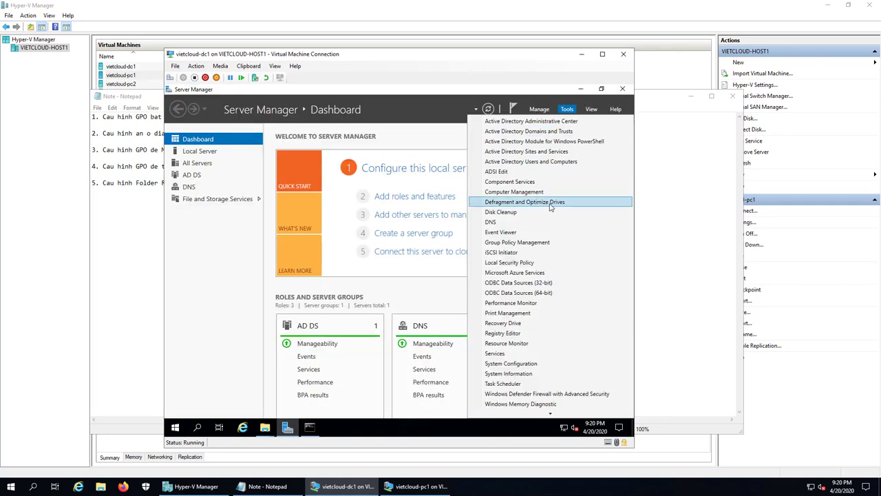
pyautogui.click(538, 244)
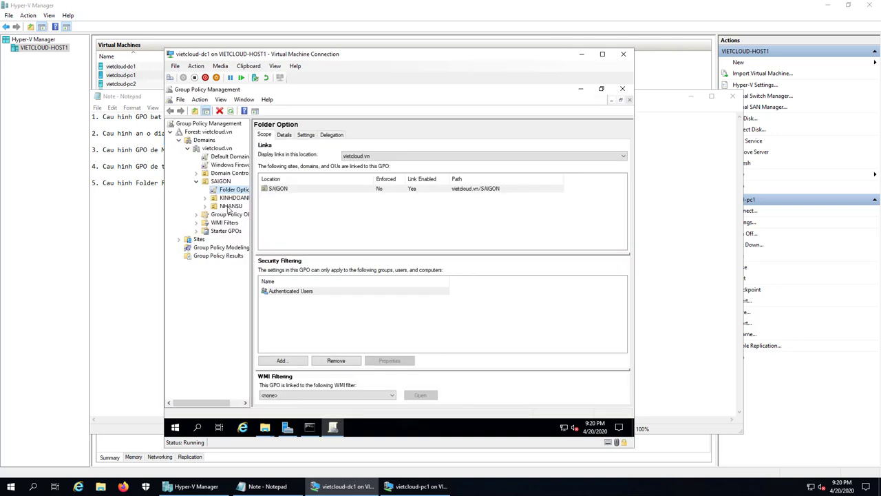
pyautogui.click(229, 208)
pyautogui.rightClick(229, 210)
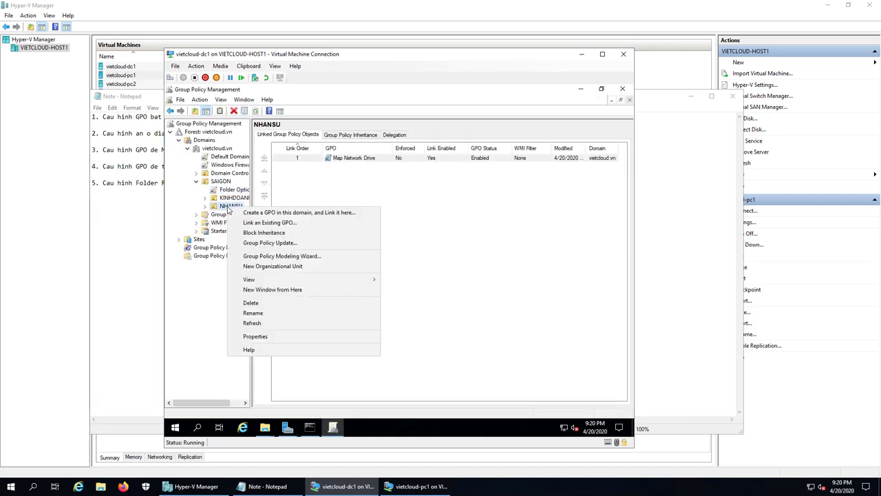
pyautogui.click(249, 217)
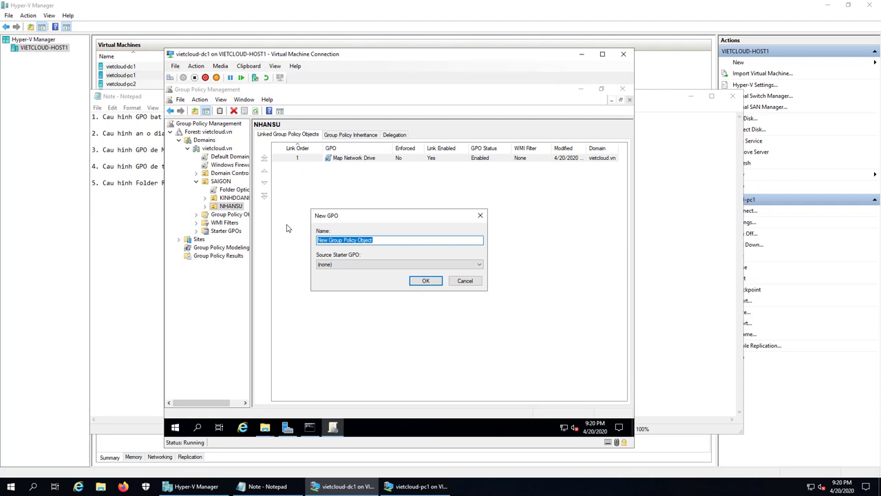
# Name the GPO 'Folder Redirection', create it, and select its link under NHANSU
pyautogui.write('FOLDER')
pyautogui.press('BackSpace')
pyautogui.press('BackSpace')
pyautogui.press('BackSpace')
pyautogui.press('BackSpace')
pyautogui.press('BackSpace')
pyautogui.press('BackSpace')
pyautogui.write('Folder Redirection')
pyautogui.click(426, 280)
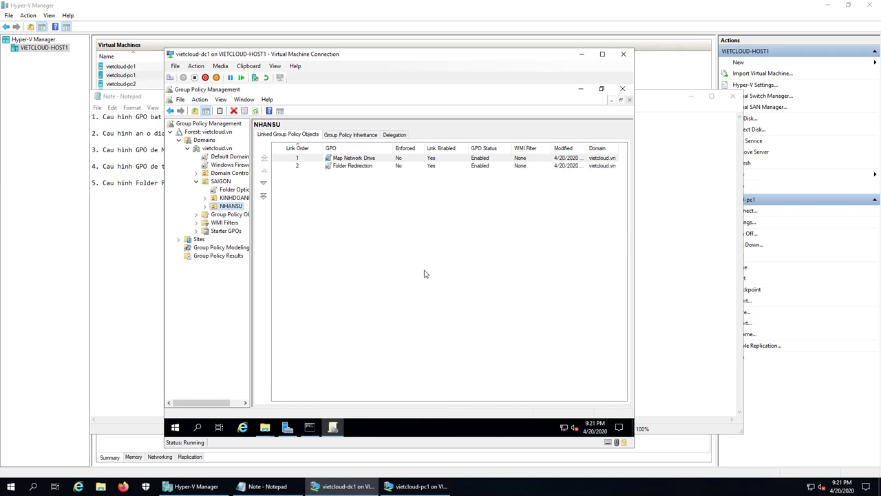
pyautogui.doubleClick(231, 206)
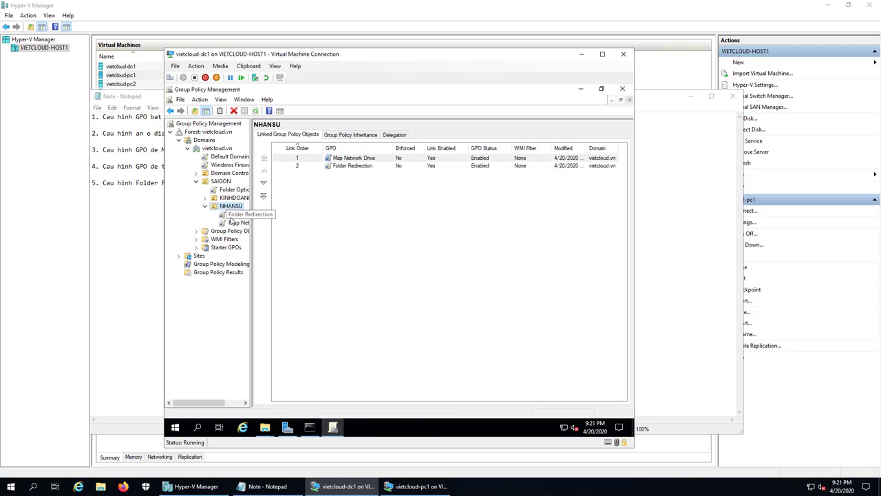
pyautogui.click(234, 215)
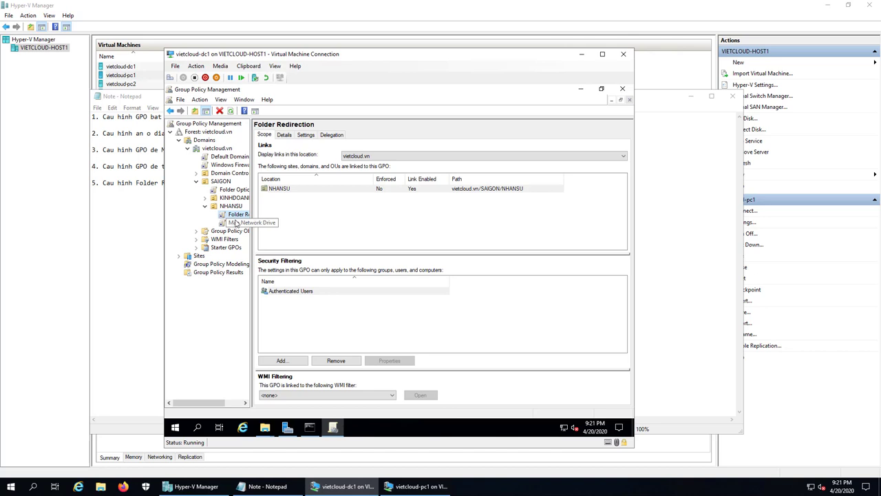
pyautogui.rightClick(239, 215)
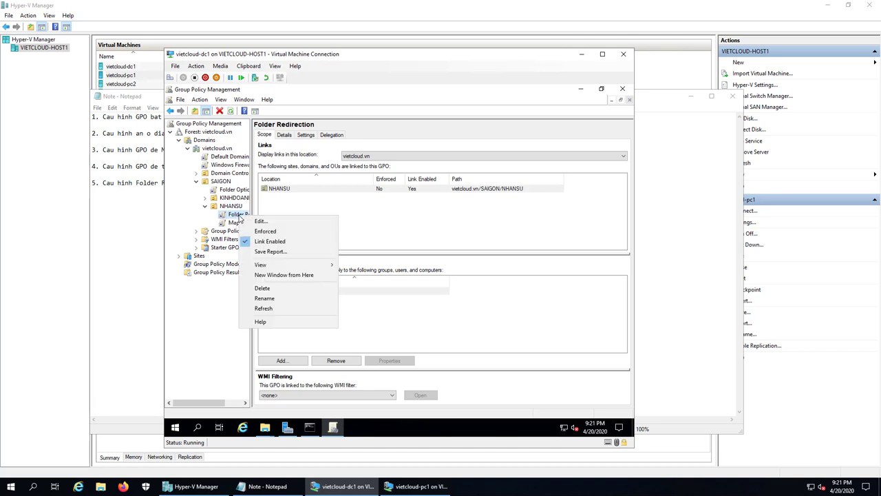
# Edit the Folder Redirection GPO and expand User Configuration's Windows Settings > Folder Redirection
pyautogui.click(273, 223)
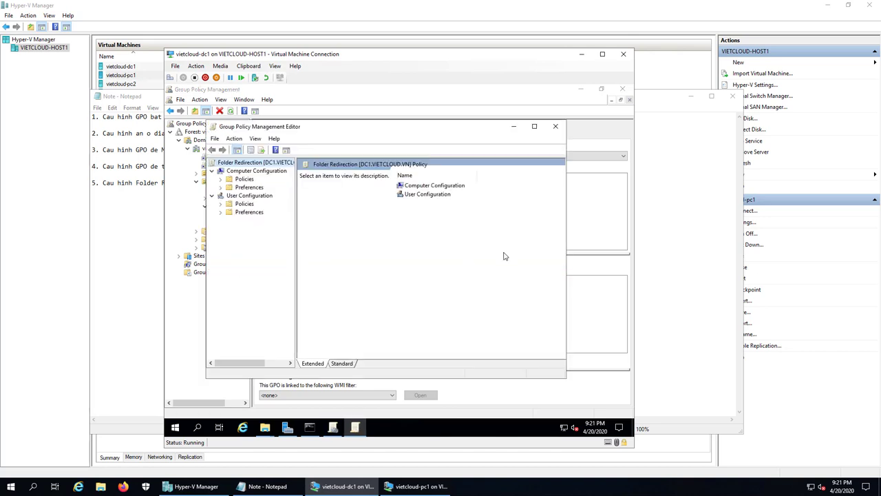
pyautogui.click(534, 126)
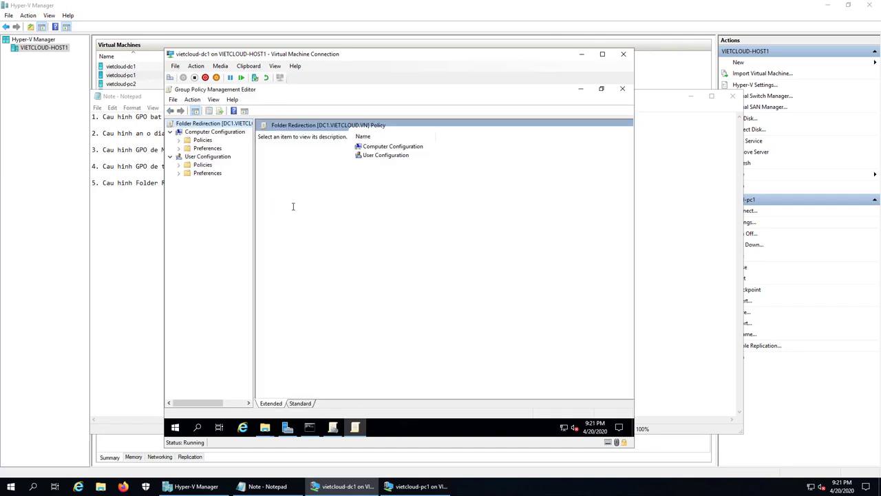
pyautogui.doubleClick(205, 166)
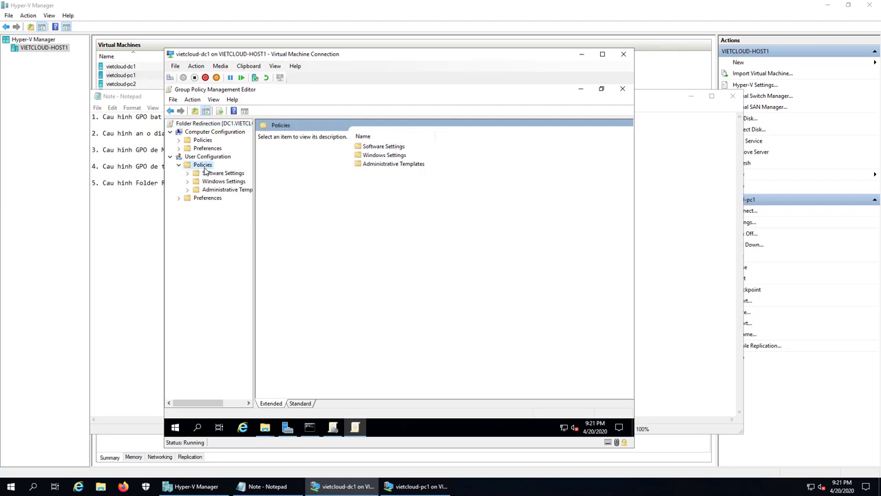
pyautogui.doubleClick(223, 181)
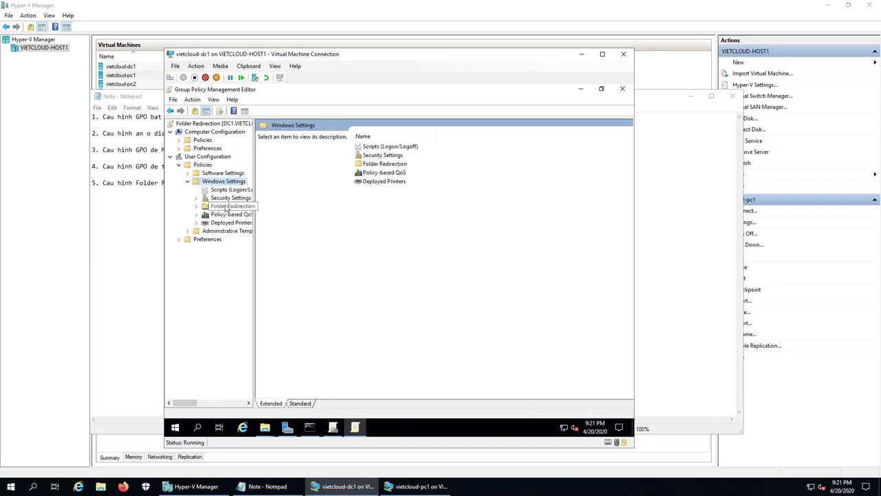
pyautogui.doubleClick(227, 207)
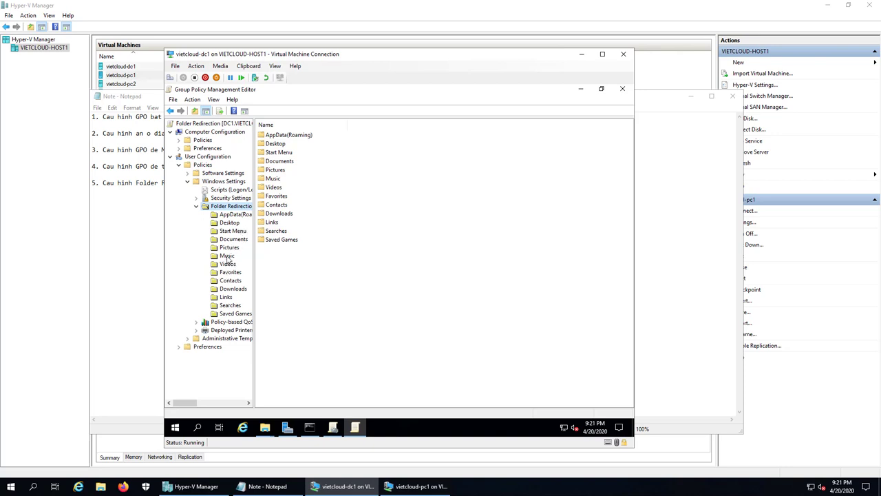
# Open the Documents folder's redirection properties
pyautogui.click(233, 289)
pyautogui.click(232, 240)
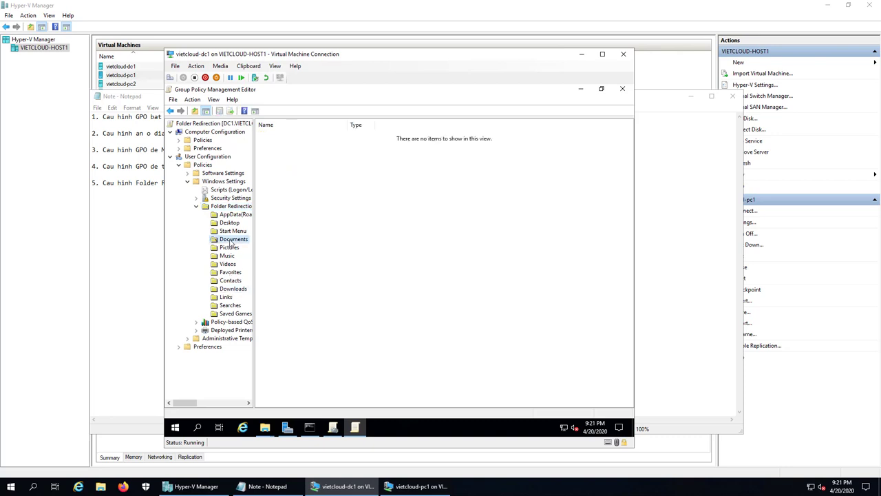
pyautogui.rightClick(232, 241)
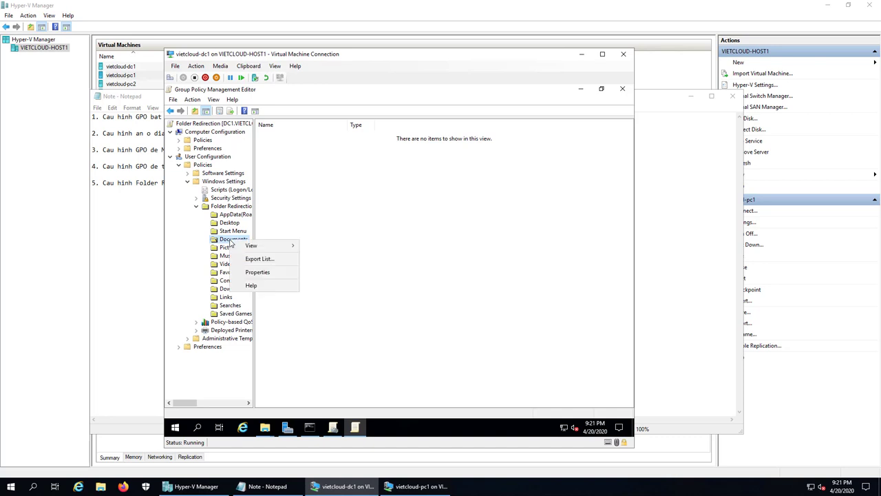
pyautogui.click(272, 272)
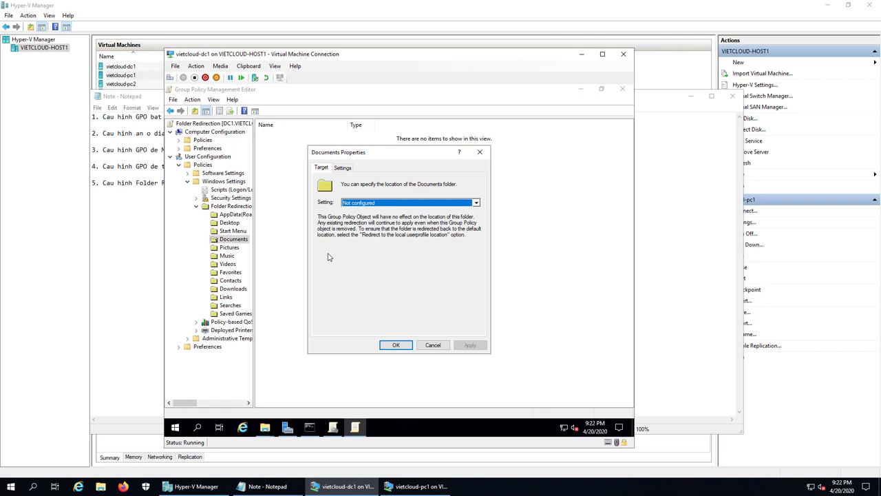
# Set Documents to Basic redirection for everyone with root path \\dc1\docs, accepting the warning
pyautogui.click(394, 203)
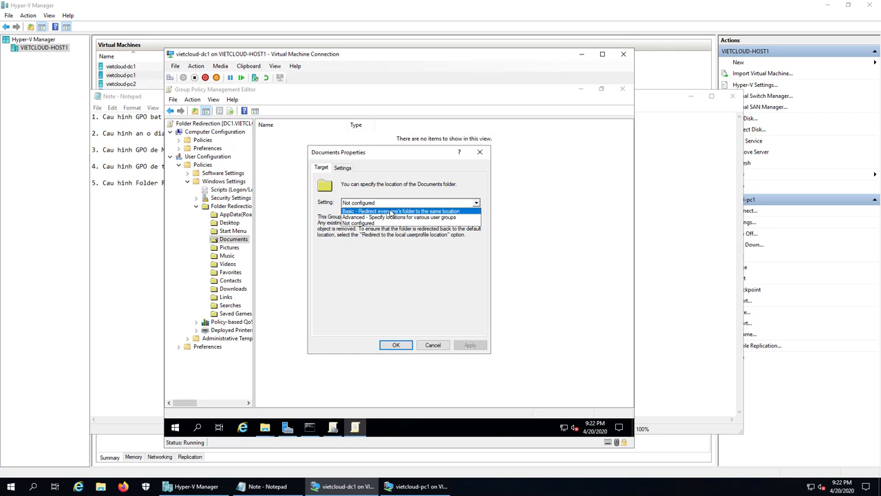
pyautogui.click(391, 211)
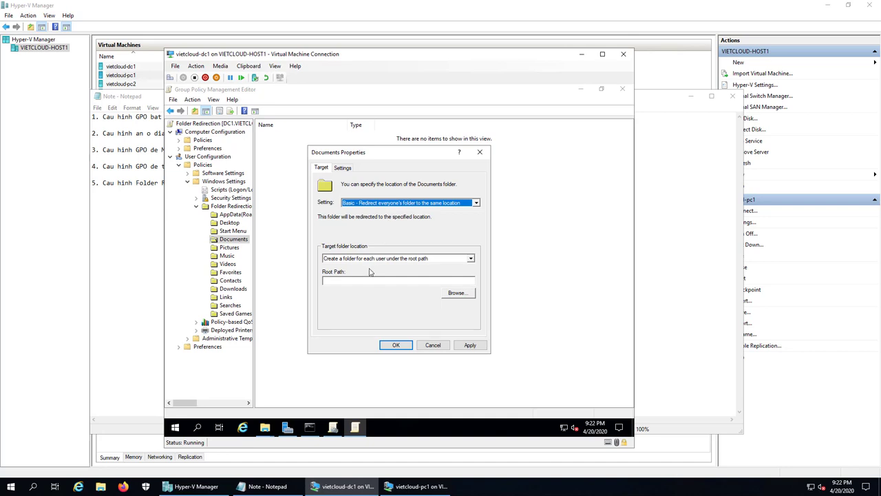
pyautogui.click(354, 280)
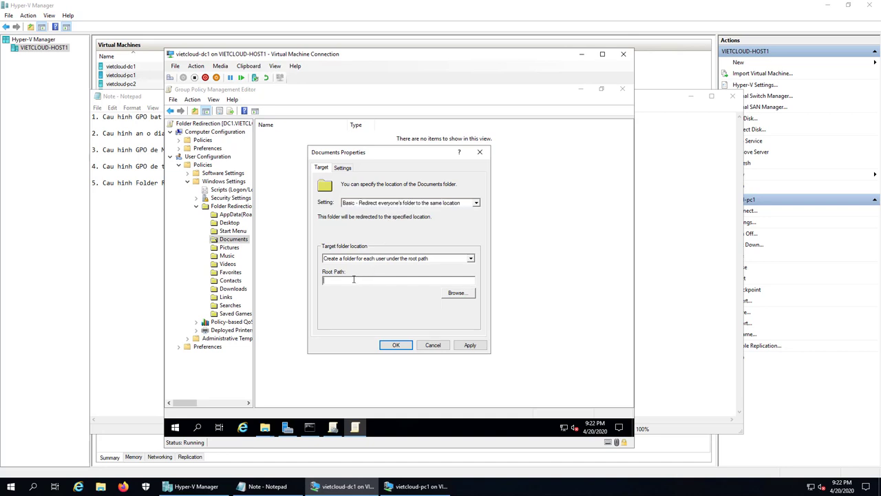
pyautogui.write('\\\\dc1\\docs')
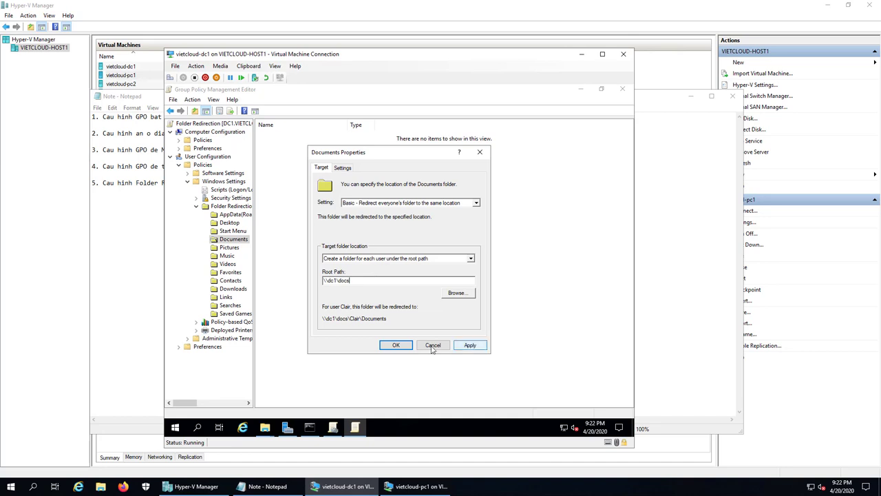
pyautogui.click(396, 345)
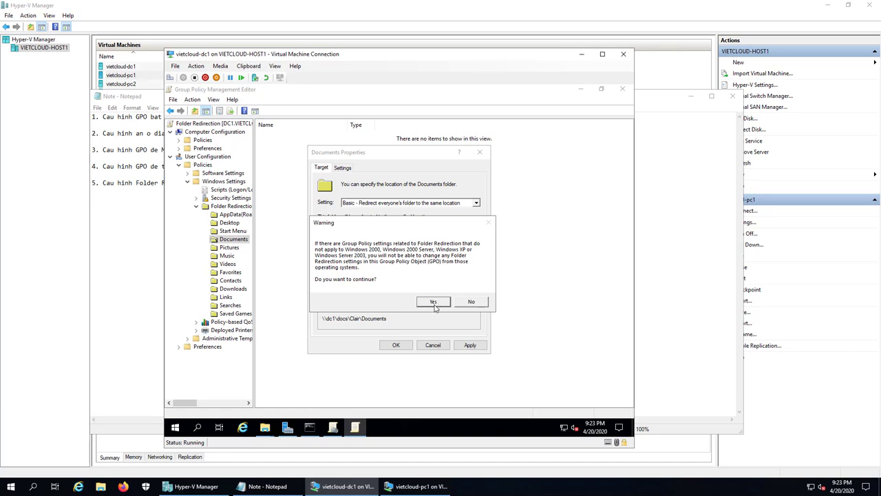
pyautogui.click(434, 303)
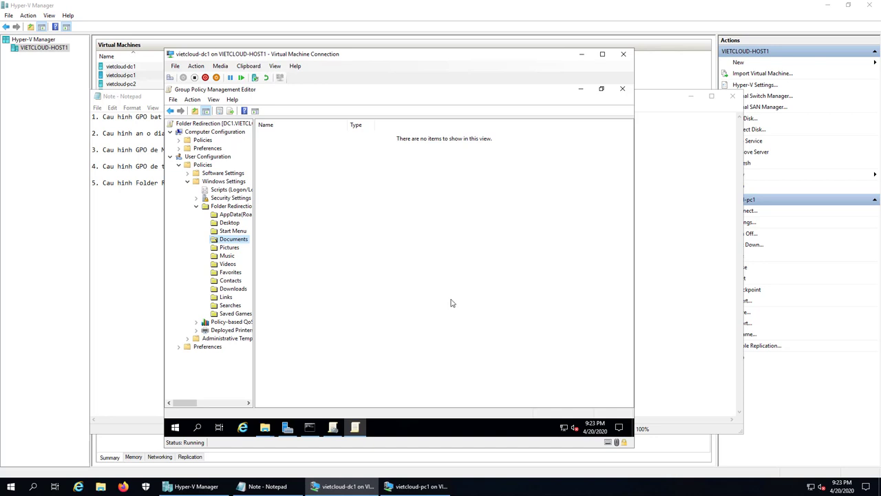
# Close the policy editor and the Group Policy Management console, returning to the command prompt
pyautogui.click(622, 88)
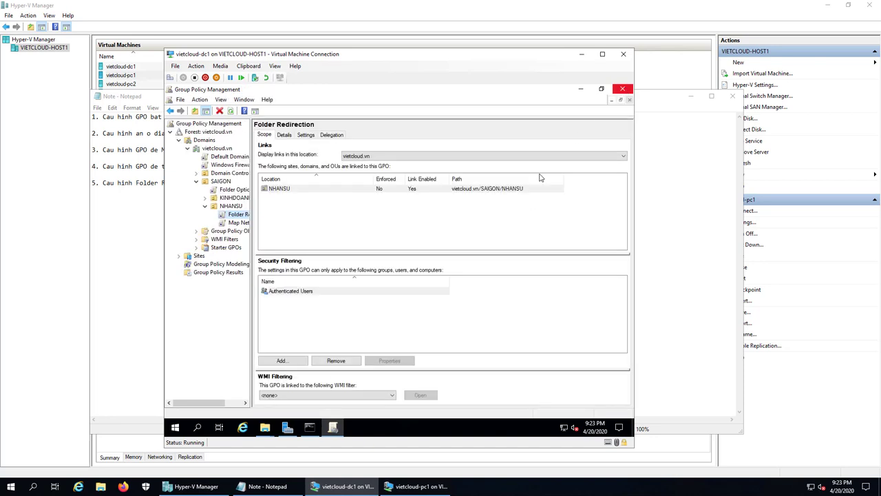
pyautogui.click(581, 88)
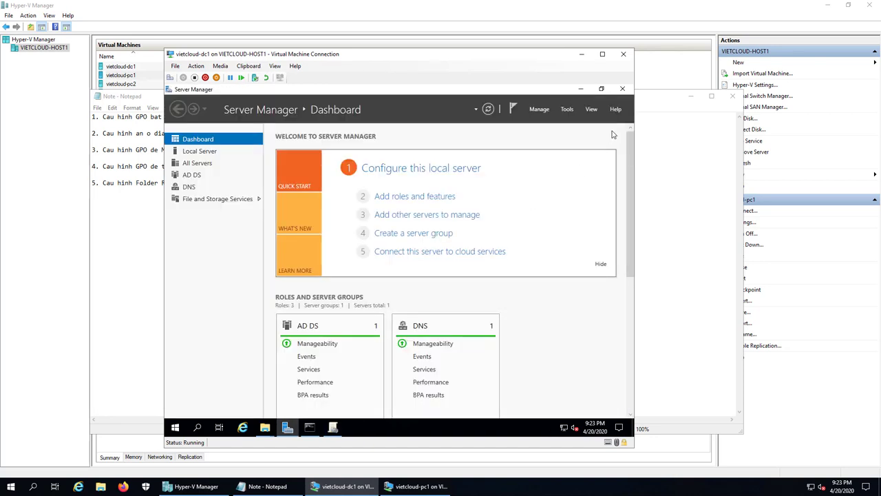
pyautogui.click(332, 427)
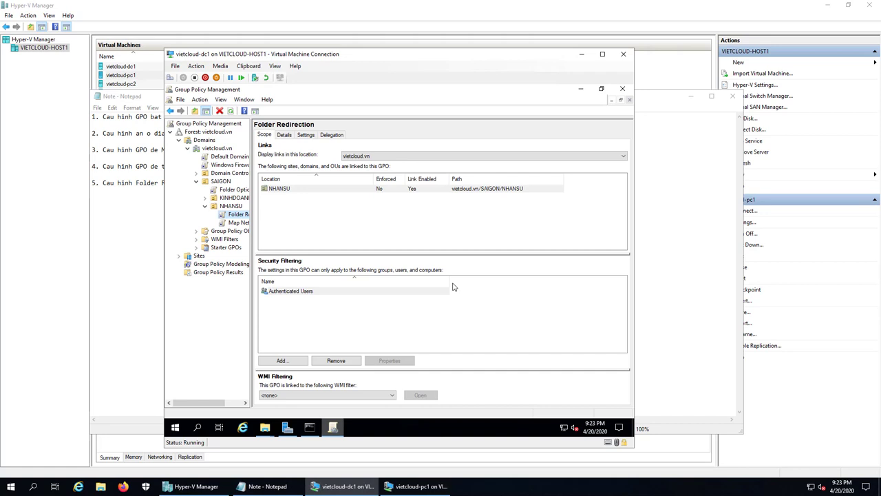
pyautogui.click(622, 89)
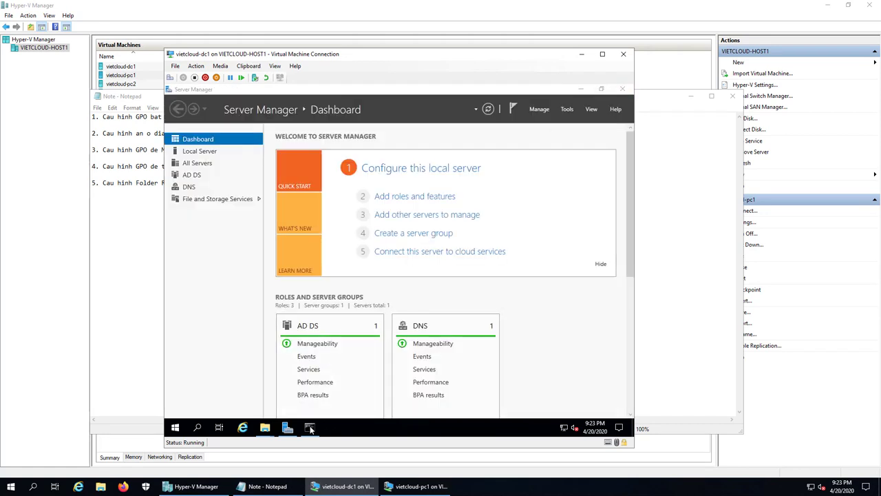
pyautogui.click(310, 428)
# Rerun gpupdate /force on dc1, then sign in to pc1 with the account password
pyautogui.press('Up')
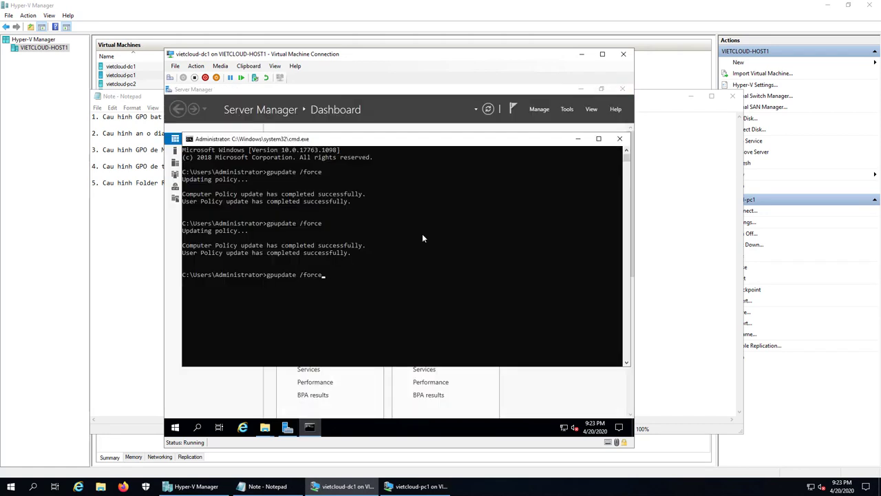
pyautogui.press('Return')
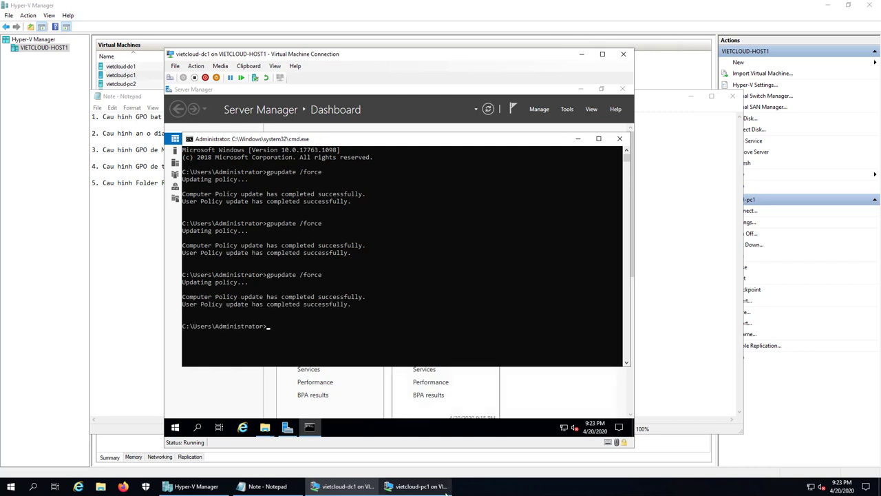
pyautogui.click(417, 486)
pyautogui.click(312, 311)
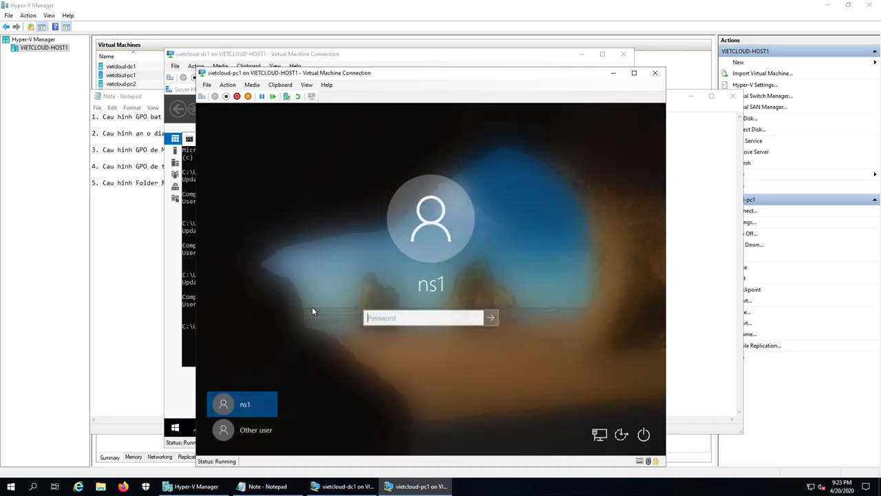
pyautogui.write('*****')
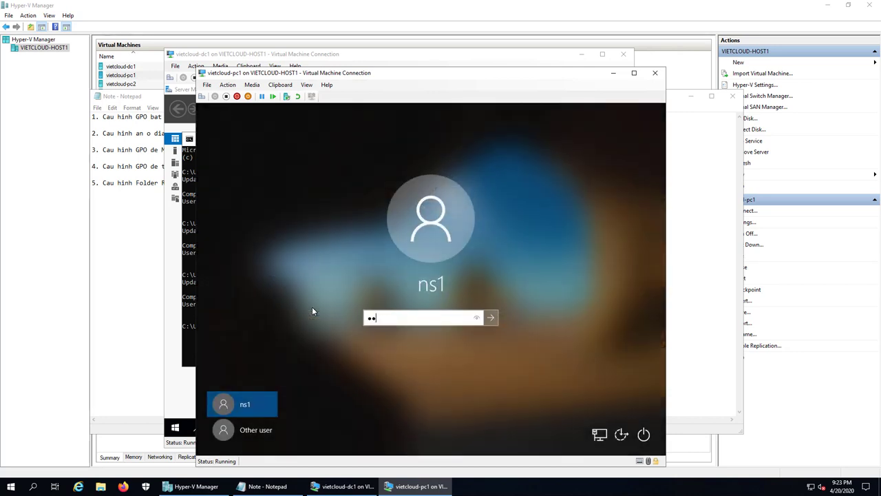
pyautogui.press('BackSpace')
pyautogui.press('BackSpace')
pyautogui.press('BackSpace')
pyautogui.press('BackSpace')
pyautogui.press('BackSpace')
pyautogui.write('*****')
pyautogui.press('Return')
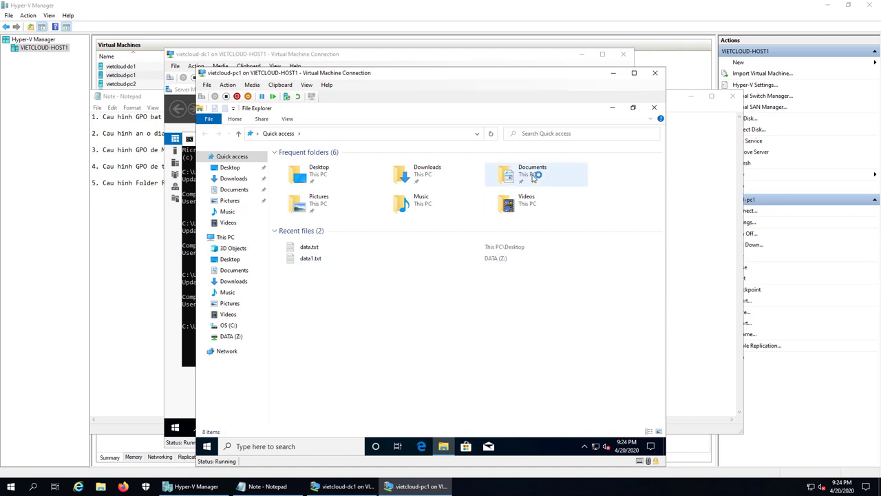
# Check pc1's Documents properties: Location is still the local user profile folder
pyautogui.click(534, 177)
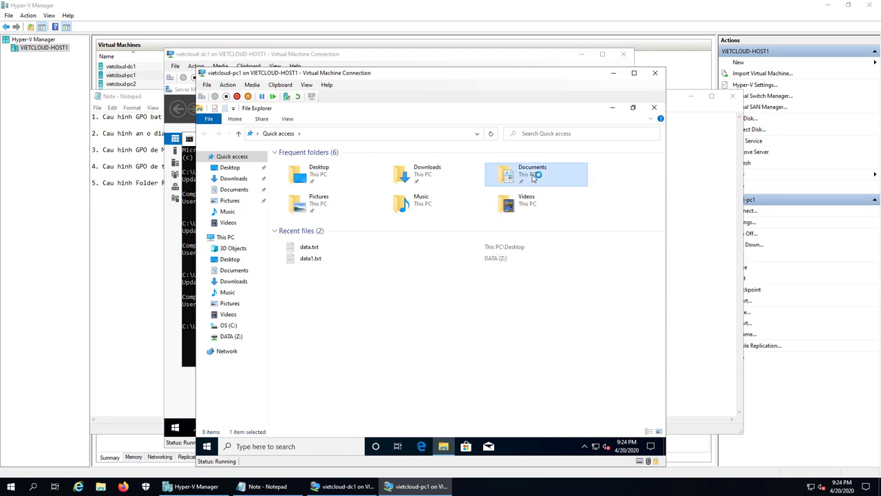
pyautogui.click(228, 192)
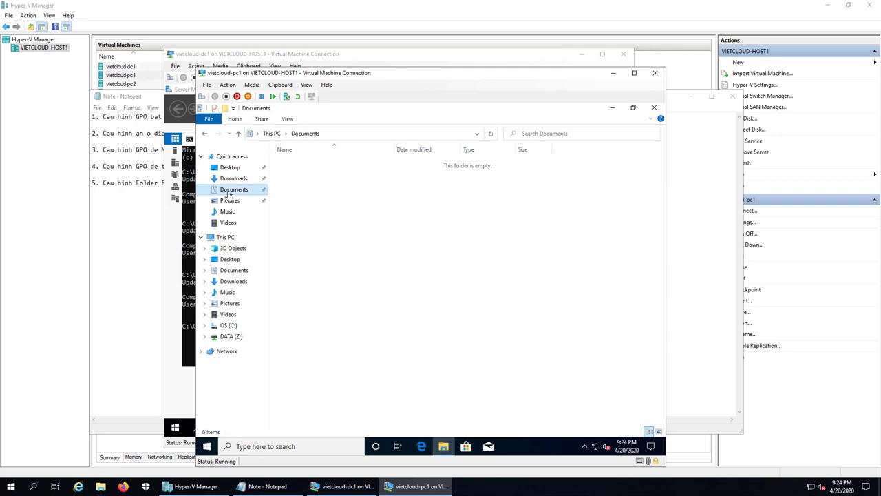
pyautogui.rightClick(229, 193)
pyautogui.click(256, 369)
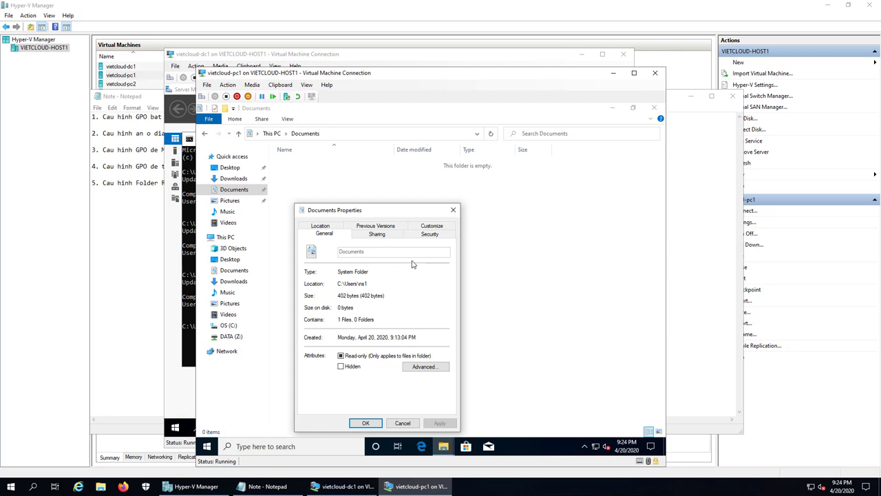
pyautogui.doubleClick(348, 283)
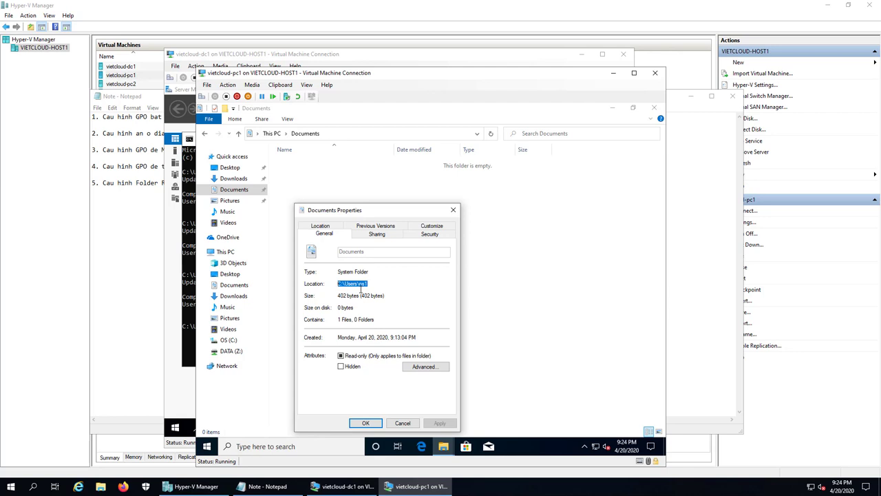
pyautogui.click(360, 288)
pyautogui.moveTo(375, 285); pyautogui.dragTo(330, 288)
pyautogui.click(402, 422)
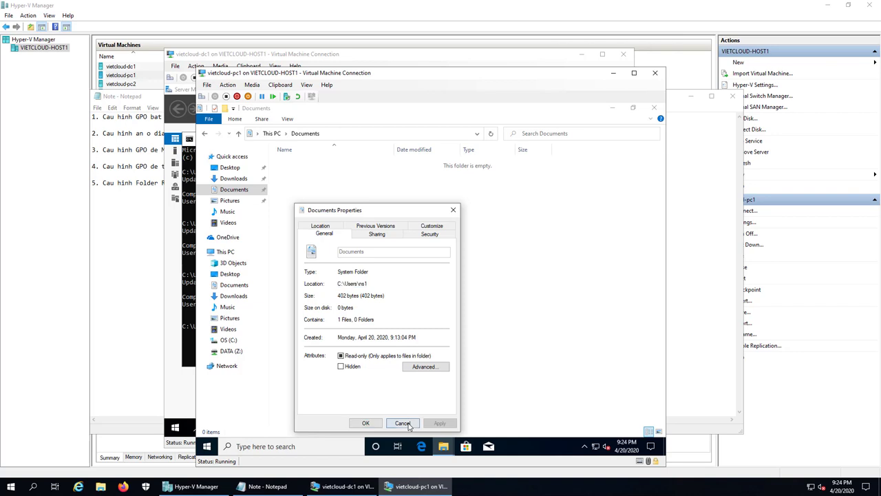
# Restart pc1 through Shut down or sign out > Restart, then sign in with the password
pyautogui.click(207, 446)
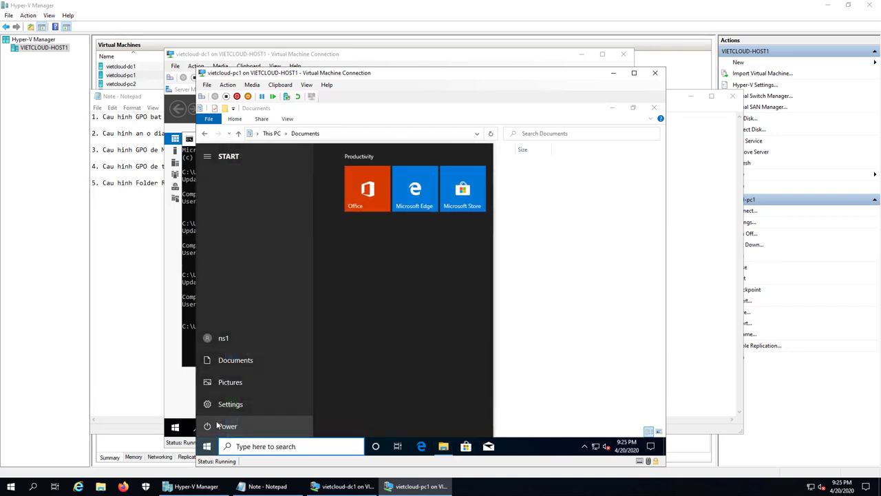
pyautogui.rightClick(212, 442)
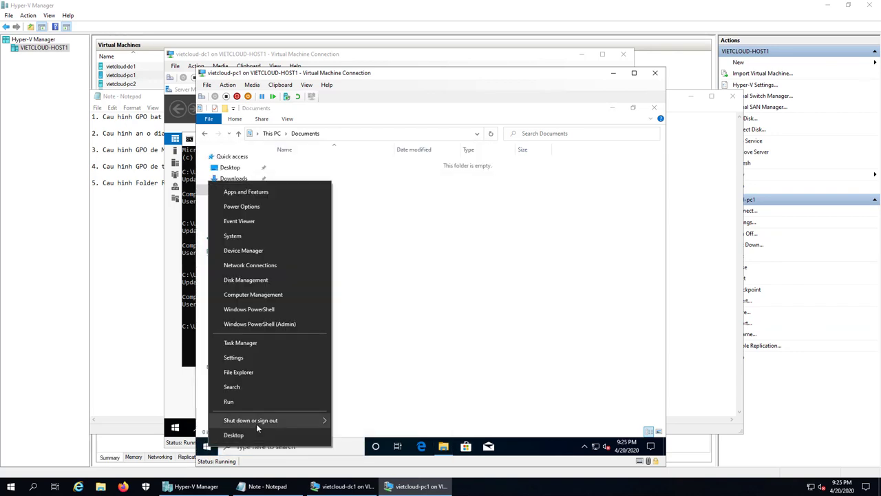
pyautogui.moveTo(256, 422)
pyautogui.click(354, 417)
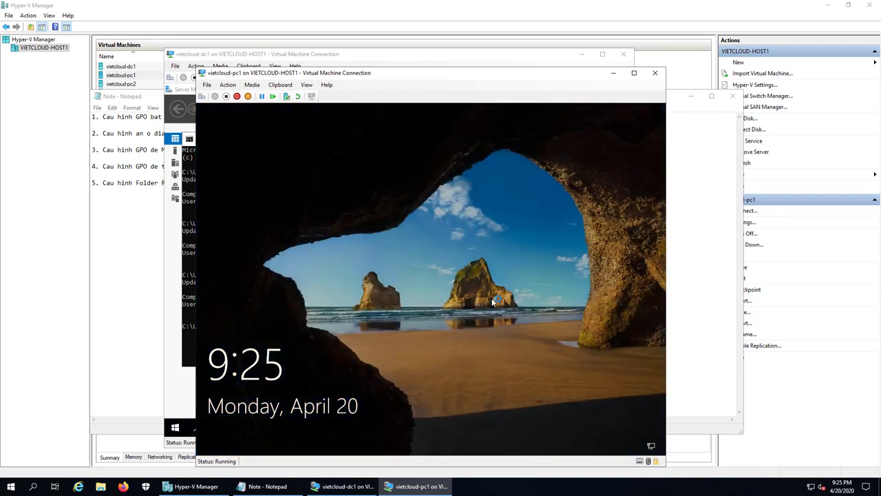
pyautogui.click(492, 301)
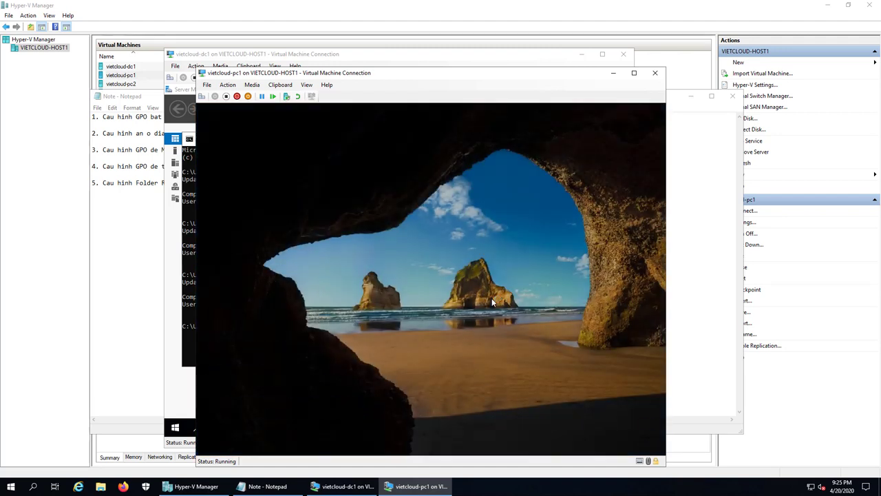
pyautogui.write('******')
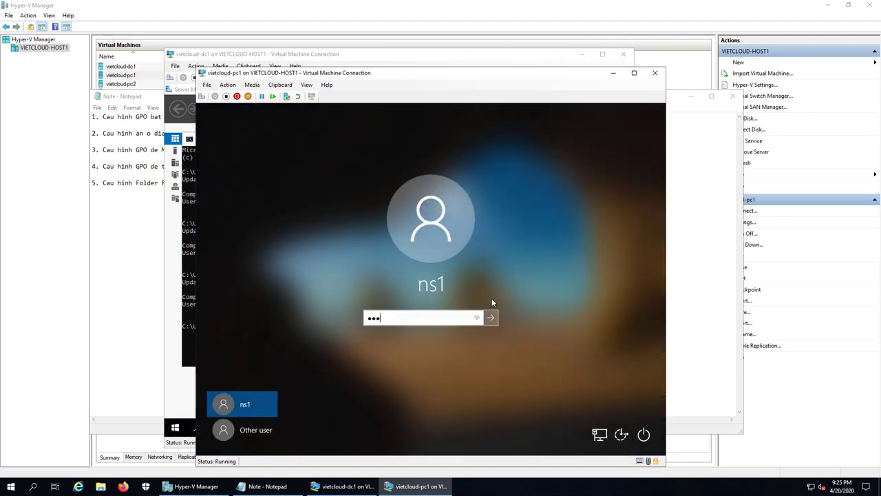
pyautogui.press('Return')
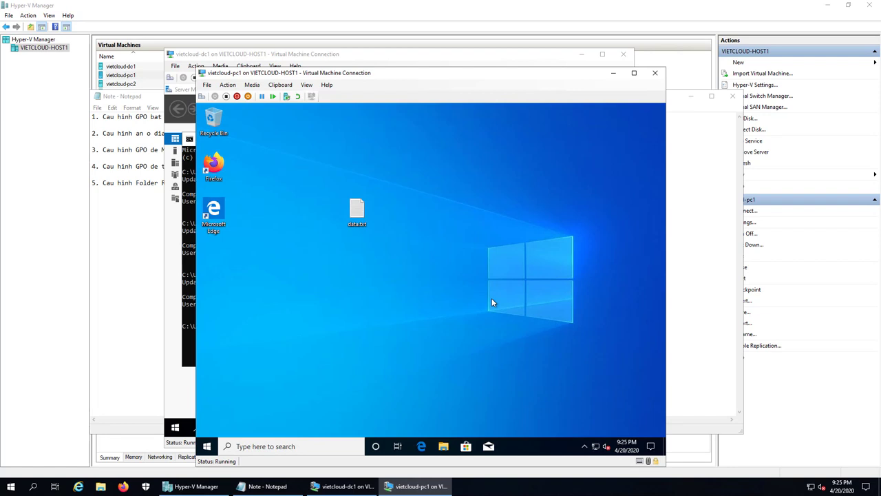
# In pc1 File Explorer, check where the Documents folder now points in its properties
pyautogui.click(443, 446)
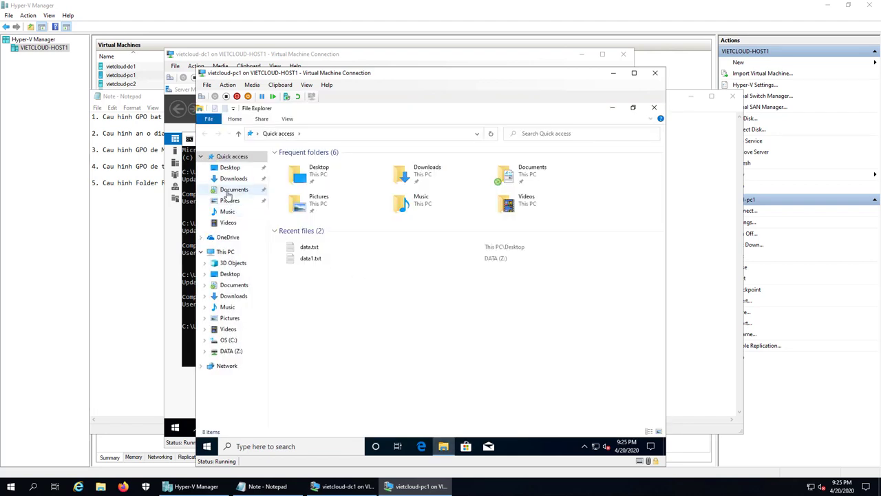
pyautogui.click(231, 190)
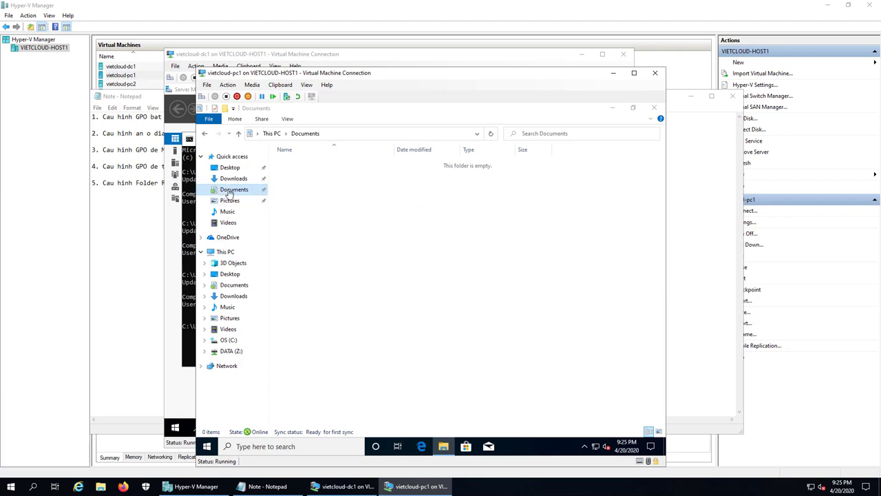
pyautogui.rightClick(227, 190)
pyautogui.click(292, 368)
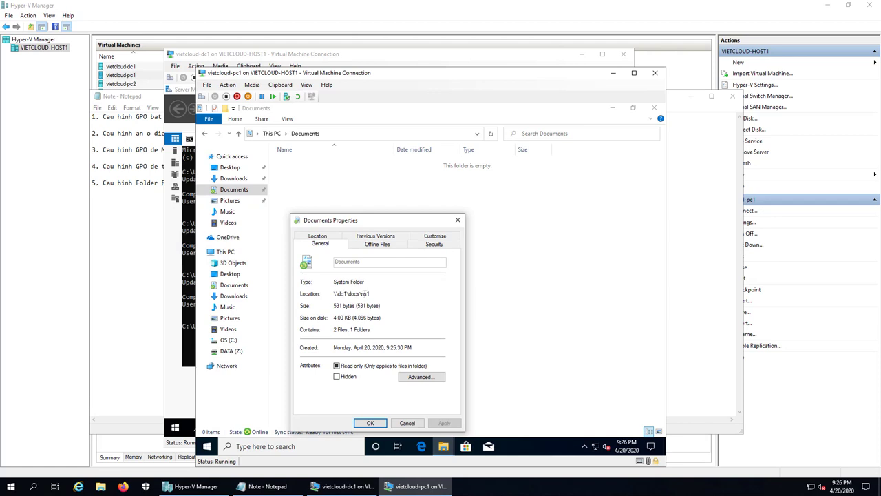
pyautogui.click(407, 423)
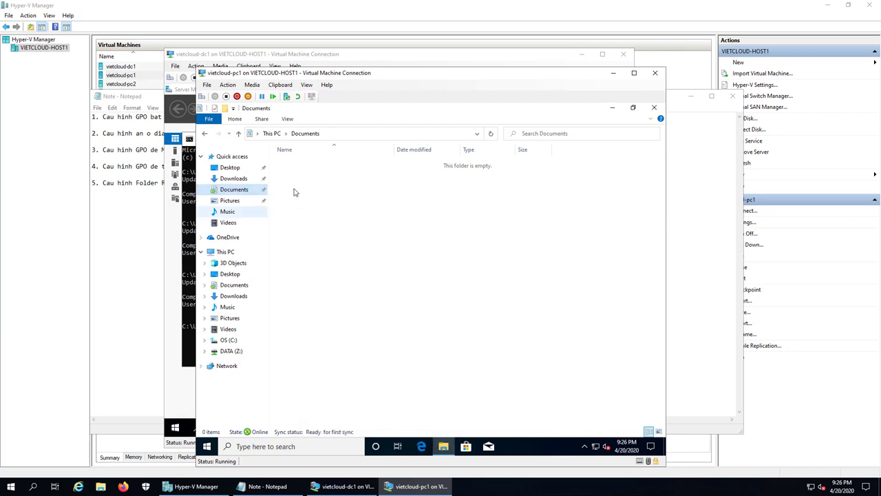
# Create testdocs.txt in Documents containing 'Hello' and save it
pyautogui.rightClick(321, 211)
pyautogui.moveTo(371, 301)
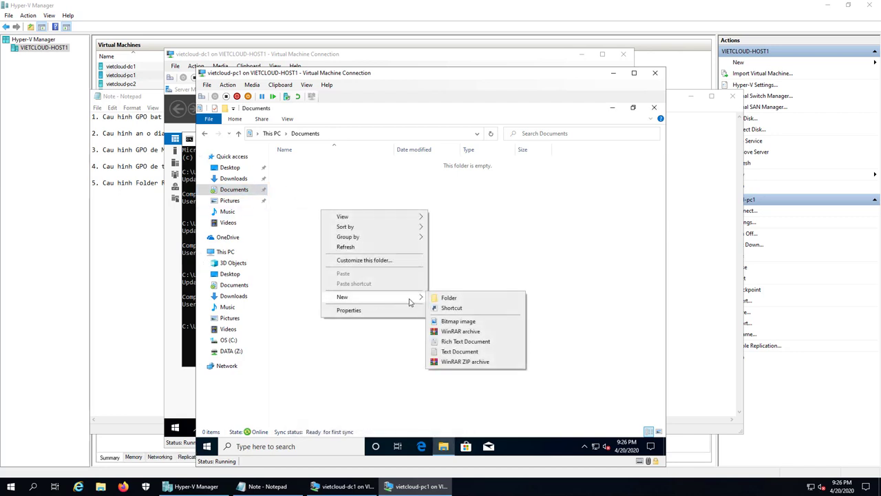
pyautogui.click(454, 351)
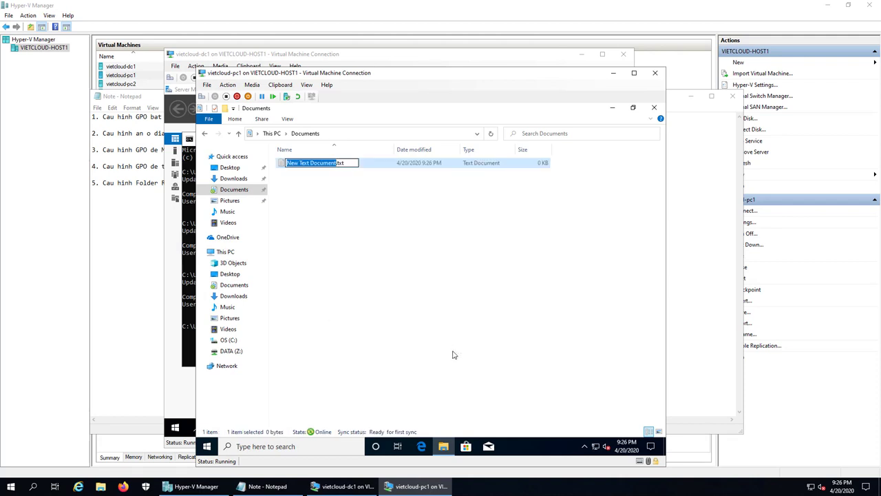
pyautogui.write('test')
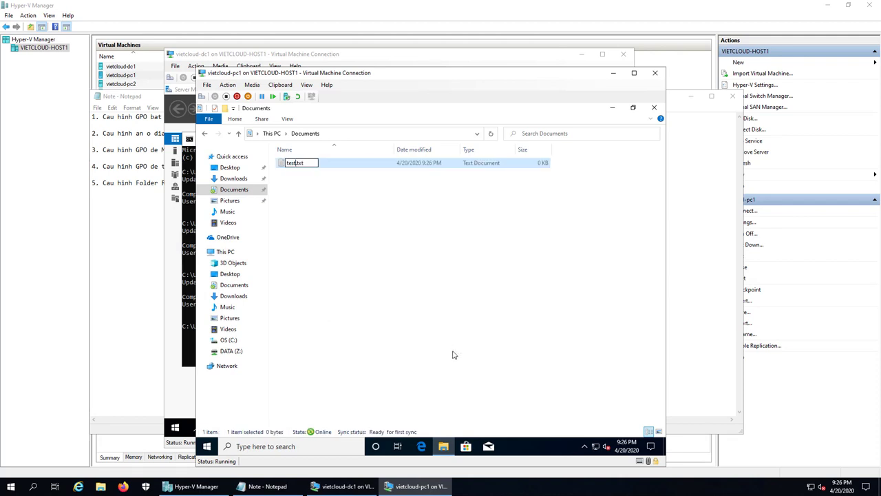
pyautogui.write('docs')
pyautogui.click(419, 301)
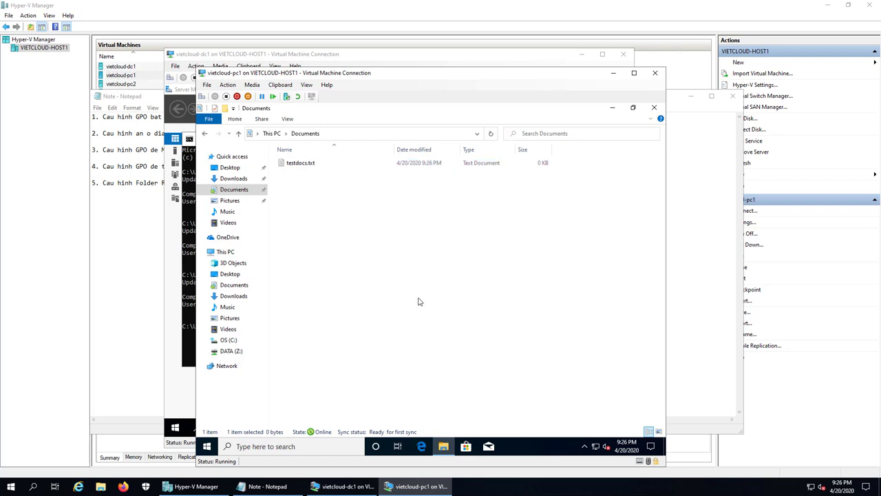
pyautogui.doubleClick(307, 166)
pyautogui.write('Hello')
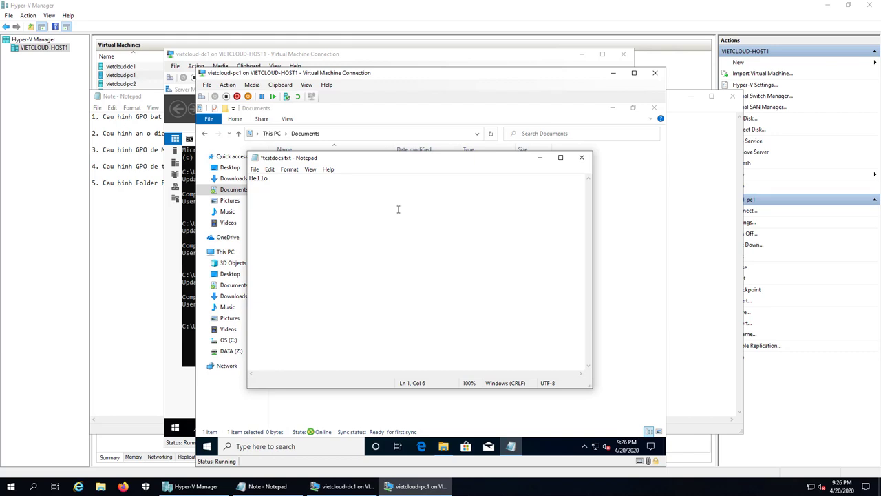
pyautogui.hotkey('ctrl', 's')
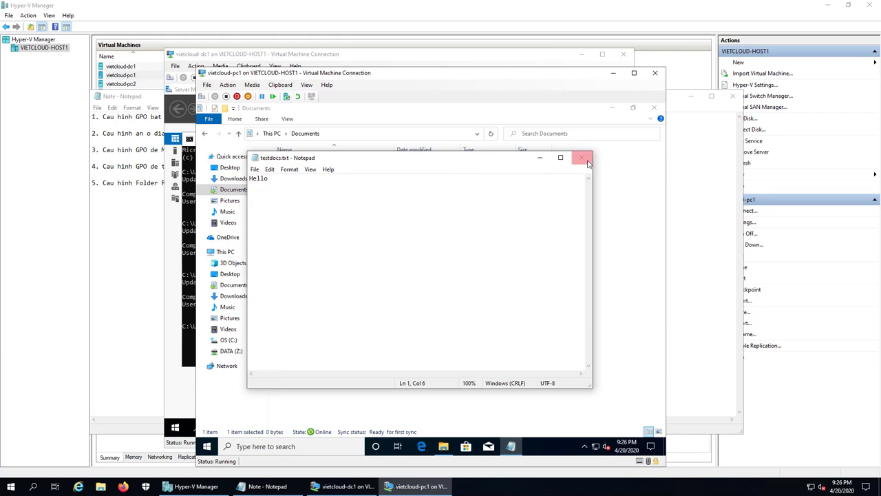
pyautogui.click(582, 157)
pyautogui.click(475, 278)
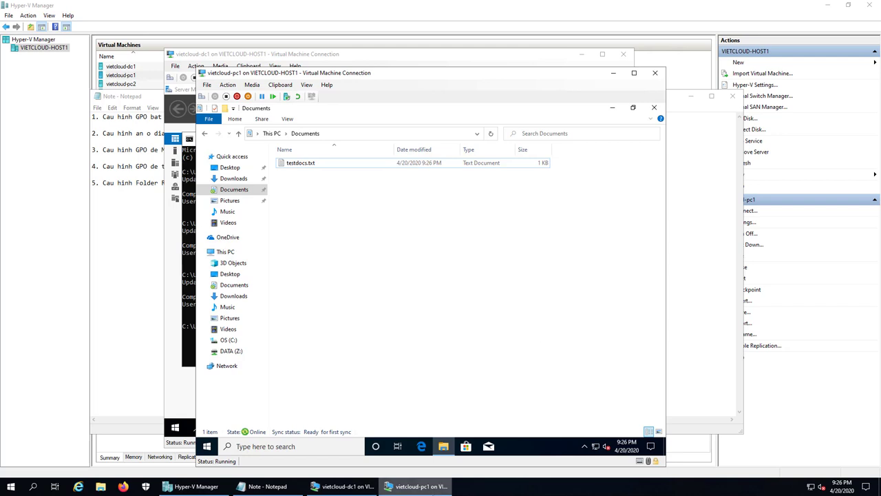
# On dc1, open C:\DOCS\ns1 and confirm the redirected Documents folder exists
pyautogui.click(344, 486)
pyautogui.doubleClick(501, 329)
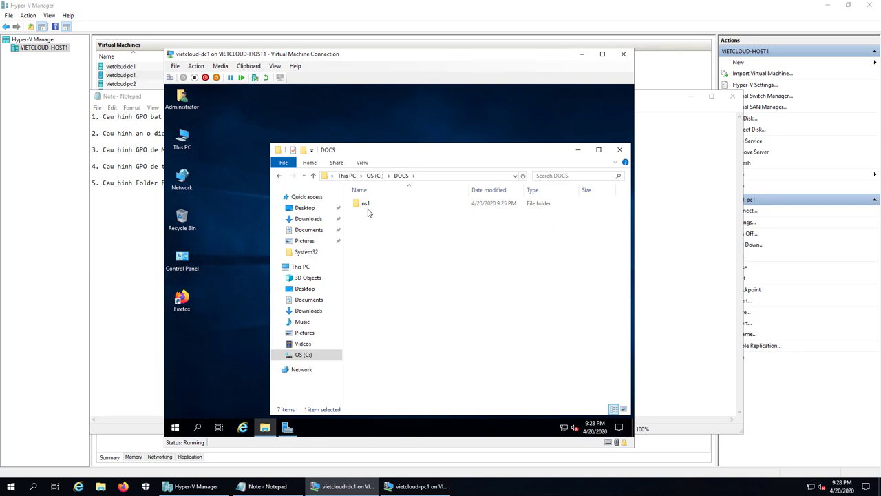
pyautogui.doubleClick(365, 205)
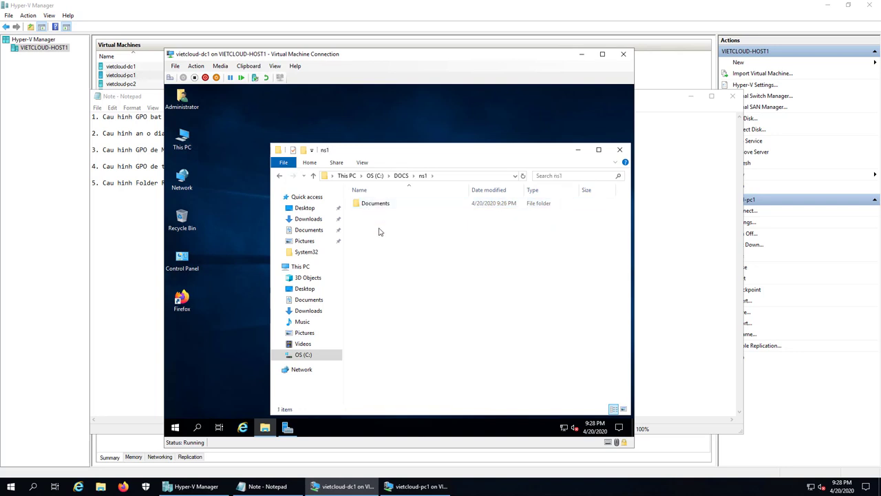
pyautogui.click(378, 207)
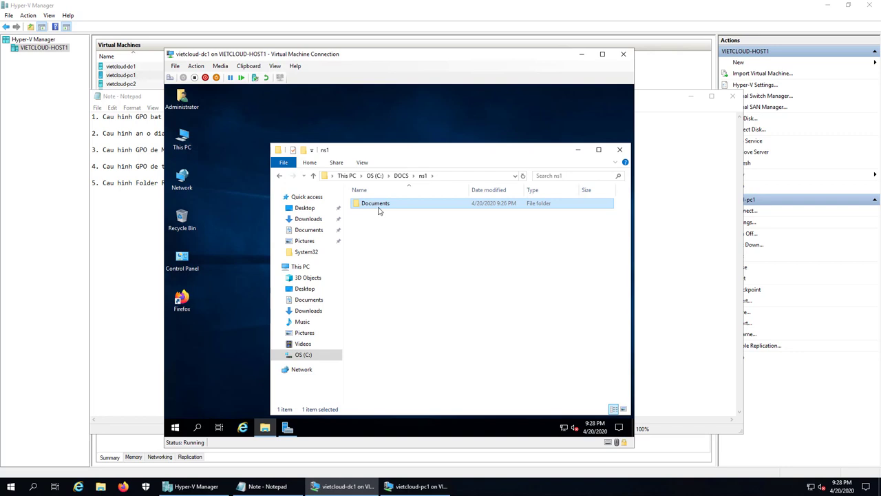
pyautogui.click(581, 53)
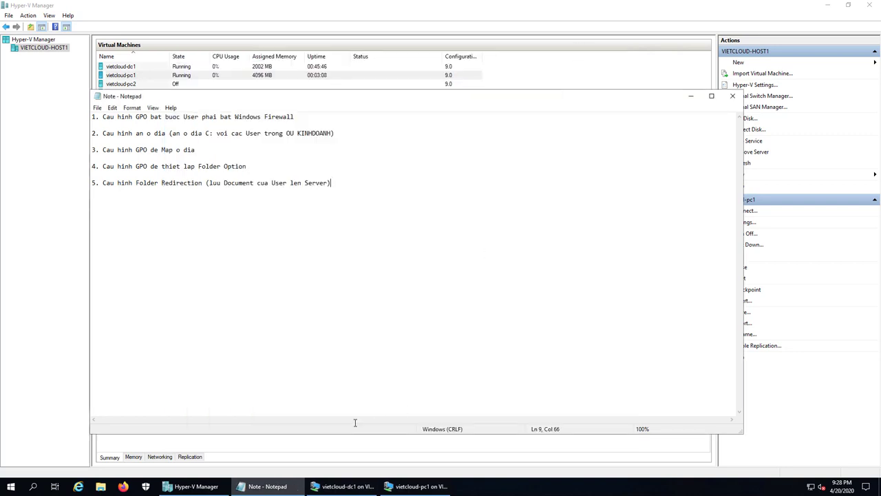
# Add '6. Trien khai cai dat phan mem bang GPO Deploy Software Policy' to the Notepad task list
pyautogui.click(289, 480)
pyautogui.click(289, 485)
pyautogui.press('Return')
pyautogui.press('Return')
pyautogui.write('6. Trien khai cai dat')
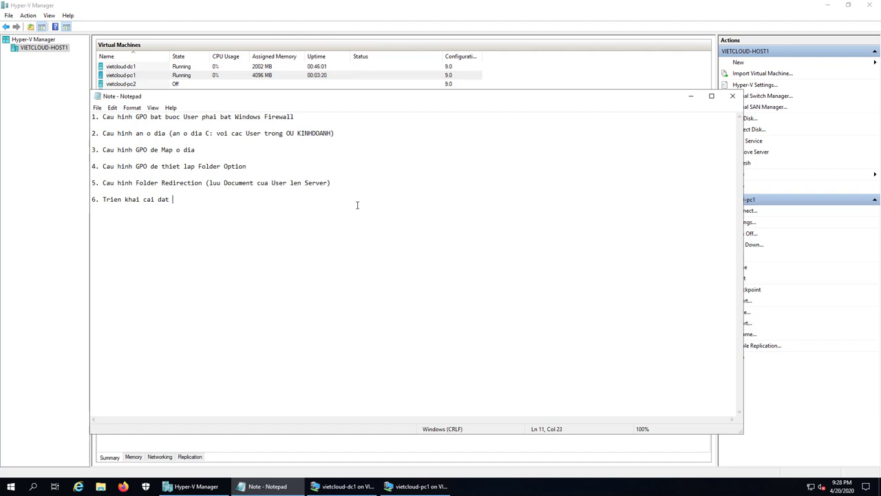
pyautogui.write(' phan mem bang GPO Deploy Softwar')
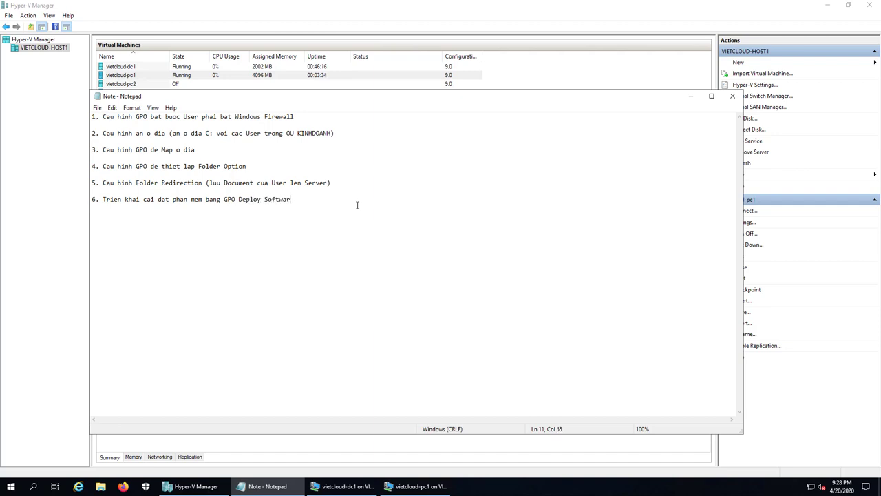
pyautogui.write('e Policy')
pyautogui.press('Return')
pyautogui.click(342, 486)
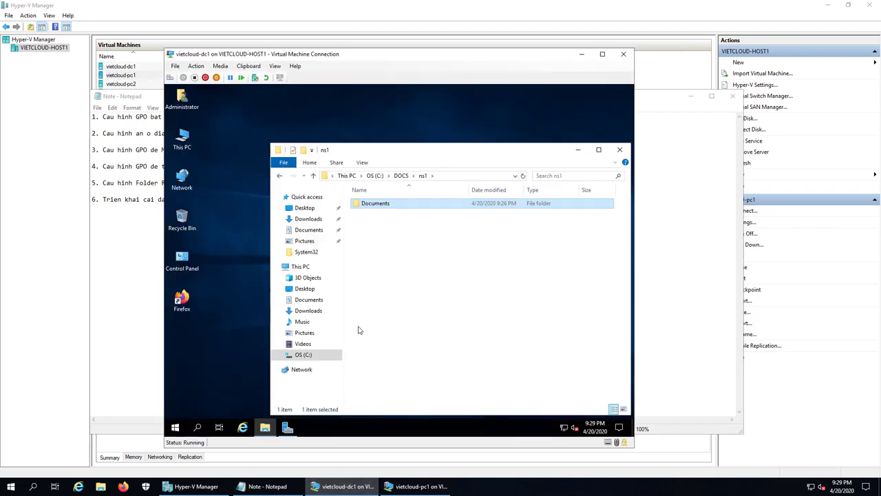
# Close the ns1 window on dc1, launch Active Directory Users and Computers, and select SAIGON
pyautogui.click(620, 149)
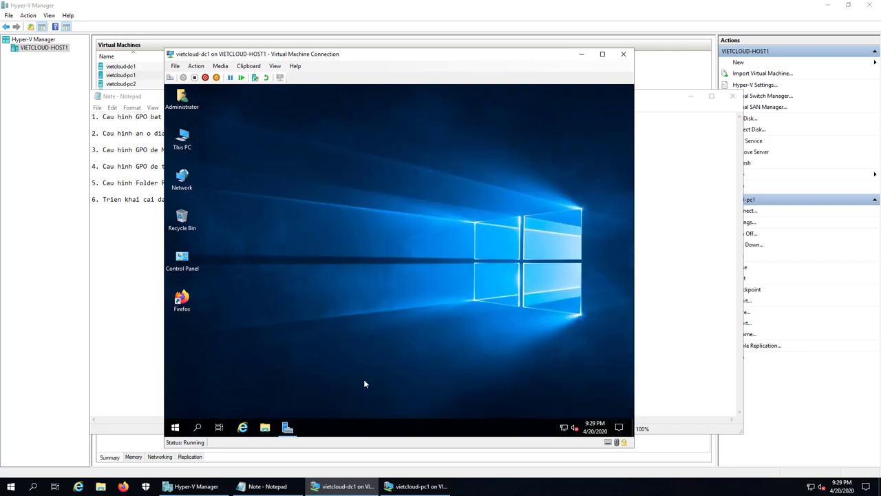
pyautogui.click(290, 428)
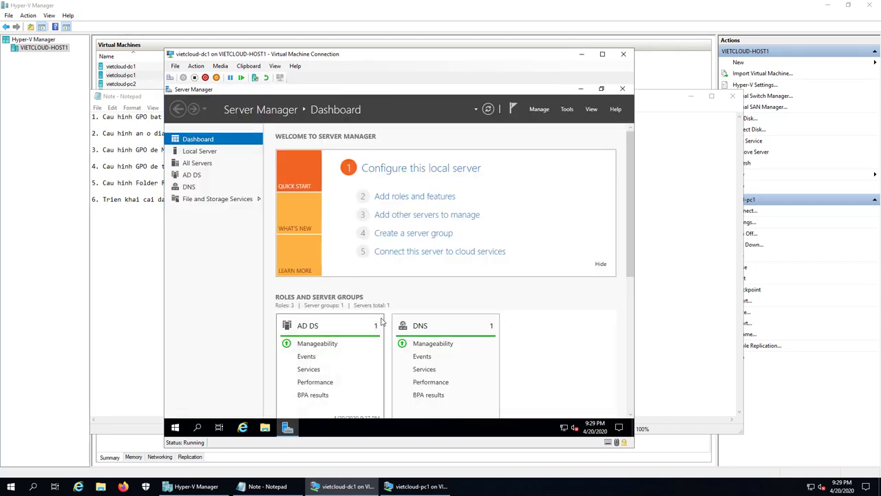
pyautogui.click(567, 110)
pyautogui.click(551, 162)
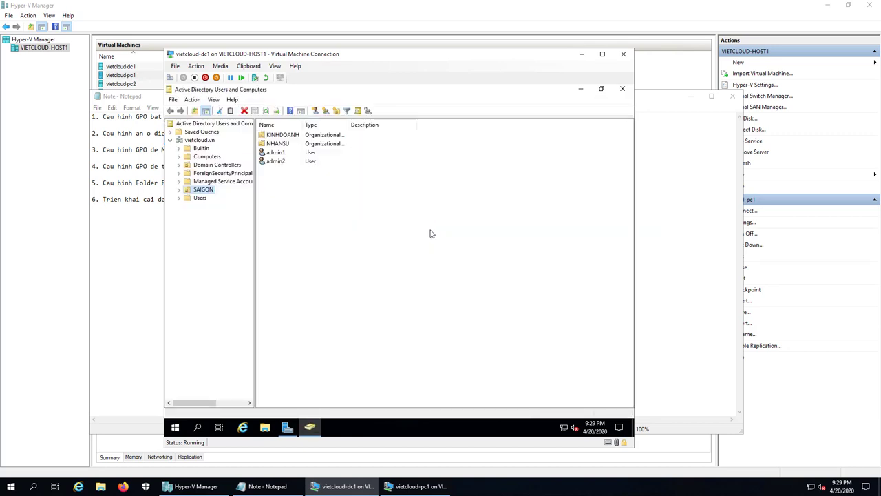
pyautogui.click(203, 190)
pyautogui.press('Escape')
pyautogui.click(201, 191)
pyautogui.press('Escape')
# Add an organizational unit named 'CLIENT OU' under the vietcloud.vn domain
pyautogui.rightClick(205, 141)
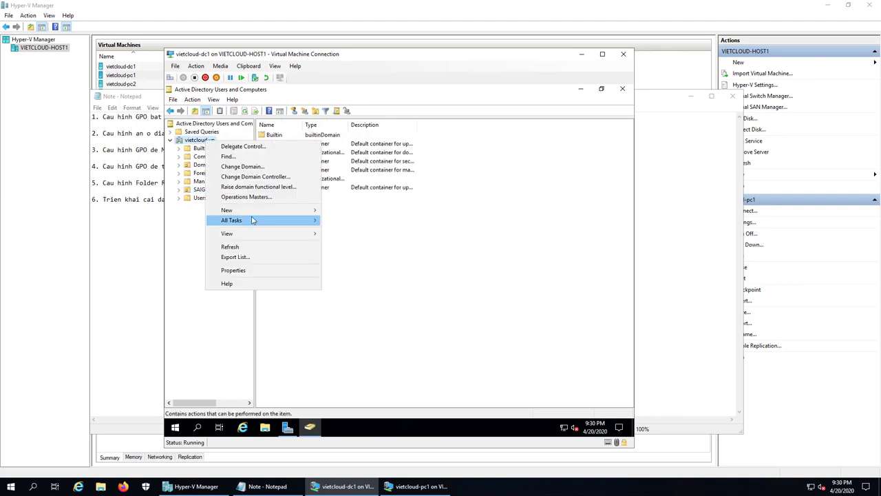
pyautogui.moveTo(255, 212)
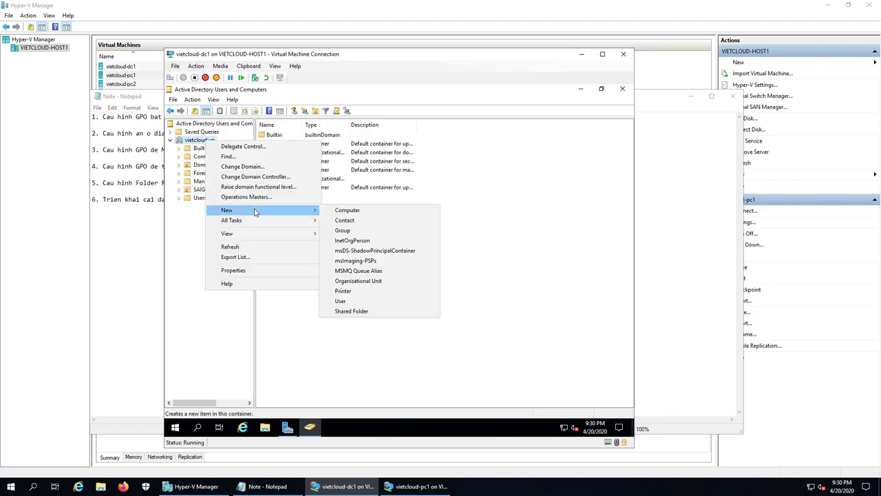
pyautogui.click(387, 283)
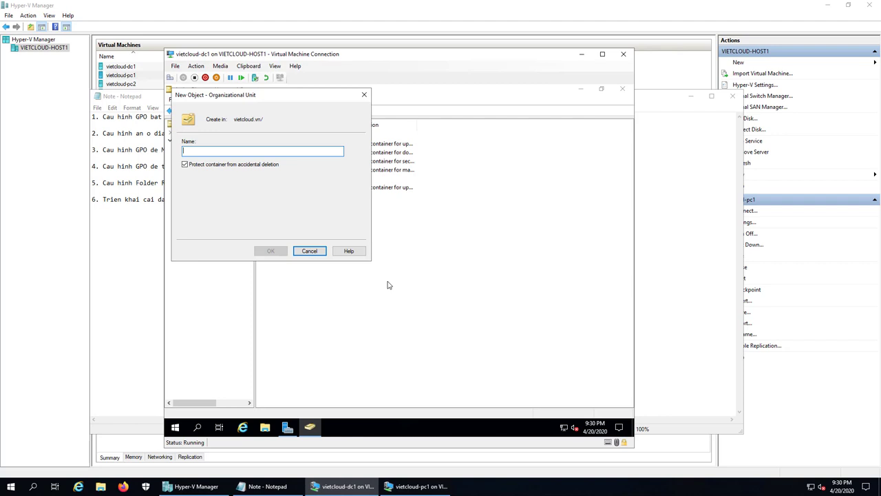
pyautogui.write('CLEINT')
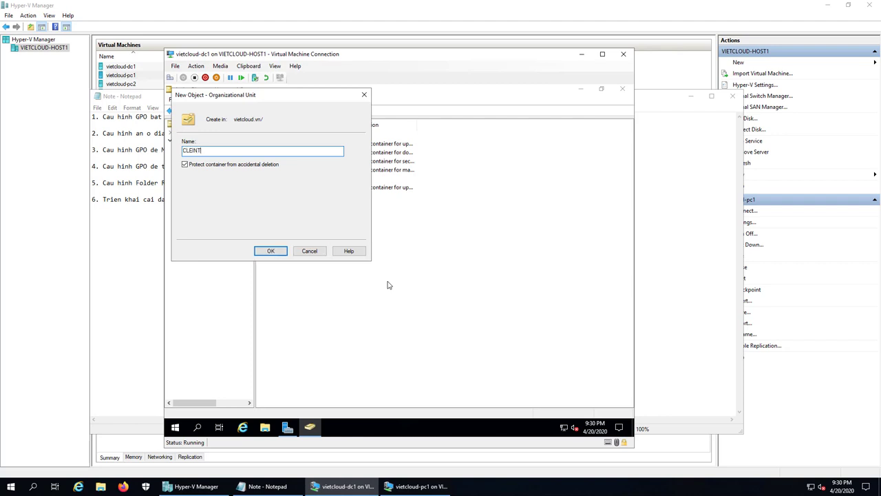
pyautogui.press('BackSpace')
pyautogui.press('BackSpace')
pyautogui.press('BackSpace')
pyautogui.press('BackSpace')
pyautogui.write('IENT')
pyautogui.write('OU')
pyautogui.click(276, 251)
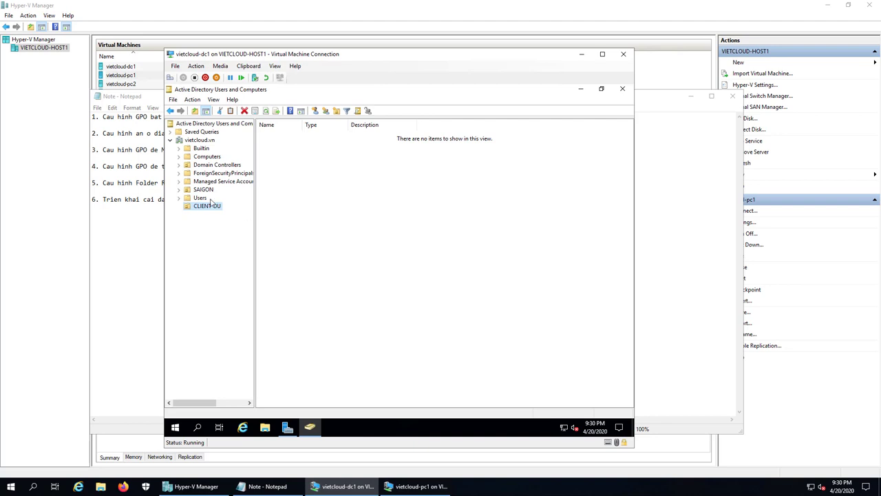
# Confirm the new CLIENT OU under SAIGON is empty, then select PC1 in Computers and right-click it
pyautogui.click(203, 209)
pyautogui.click(212, 229)
pyautogui.click(206, 191)
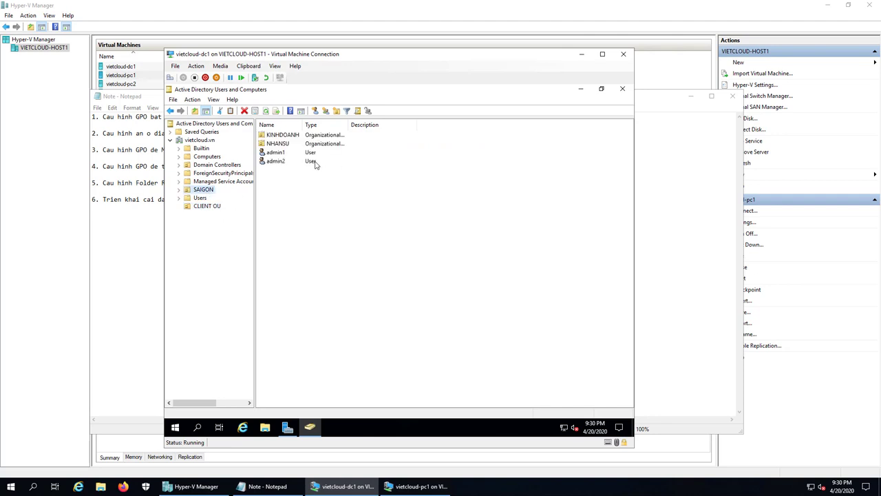
pyautogui.click(217, 206)
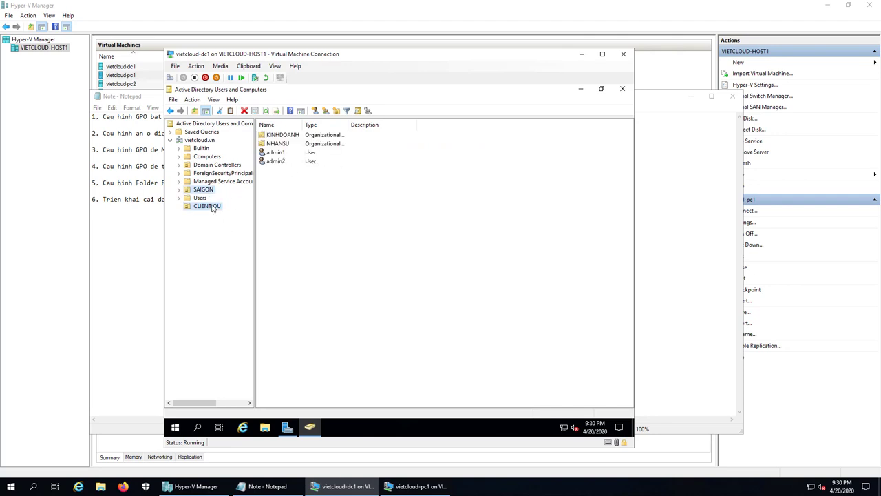
pyautogui.click(208, 157)
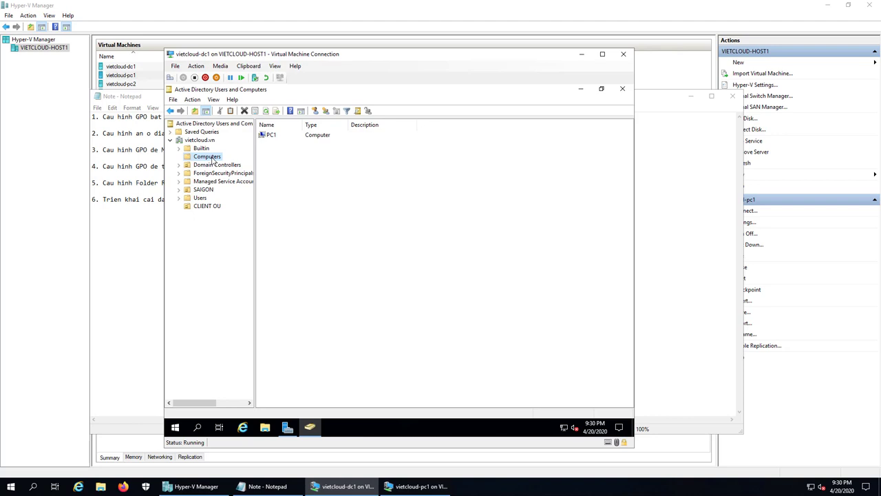
pyautogui.click(270, 137)
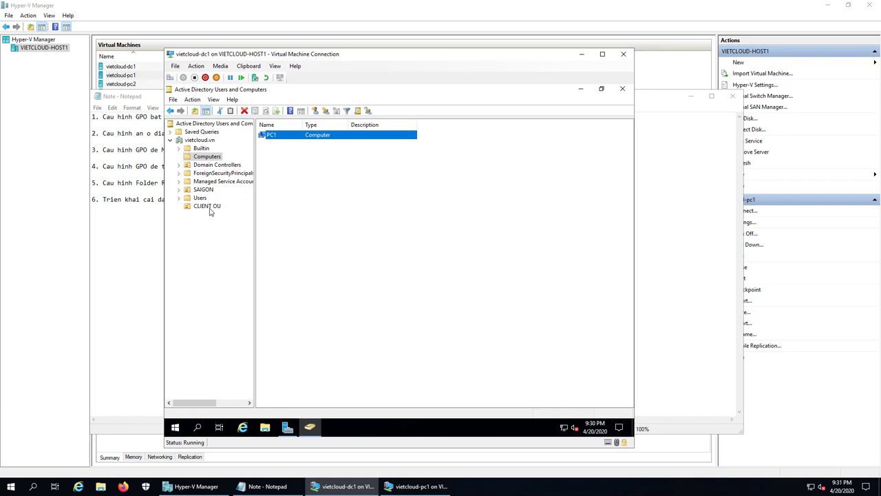
pyautogui.rightClick(291, 134)
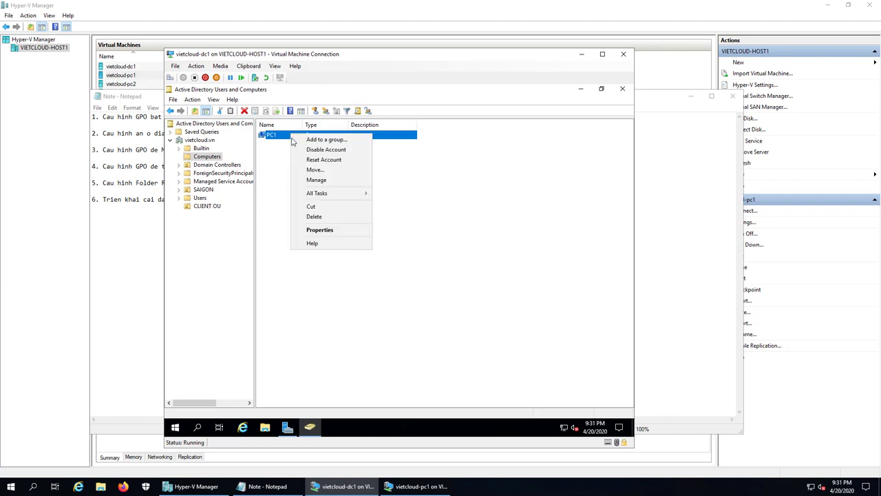
# Move PC1 into CLIENT OU, verify it is listed there, and close Active Directory Users and Computers
pyautogui.click(318, 170)
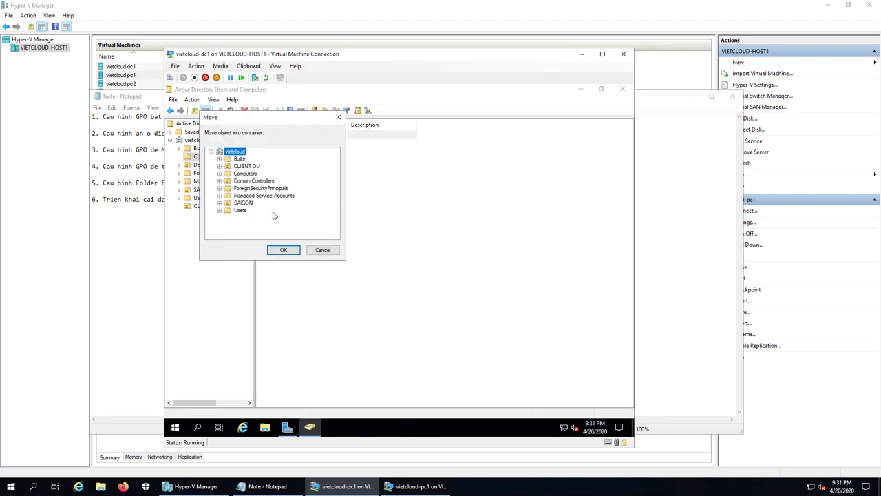
pyautogui.click(247, 167)
pyautogui.click(296, 252)
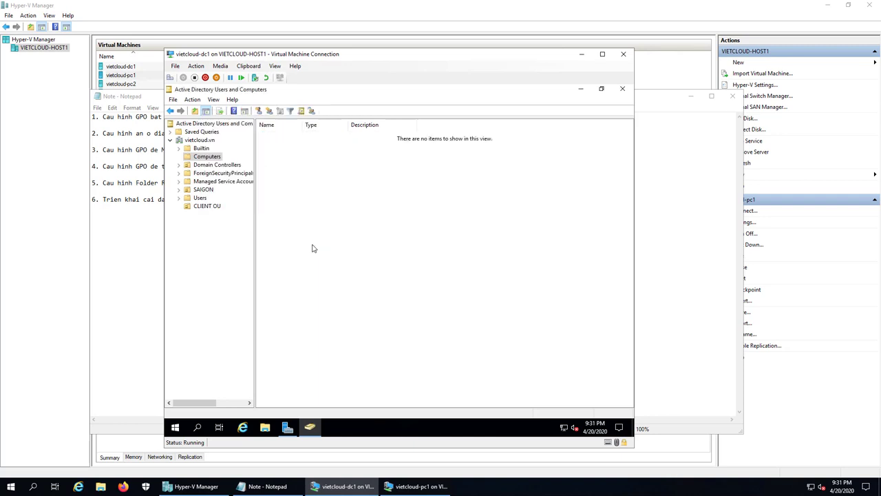
pyautogui.click(205, 208)
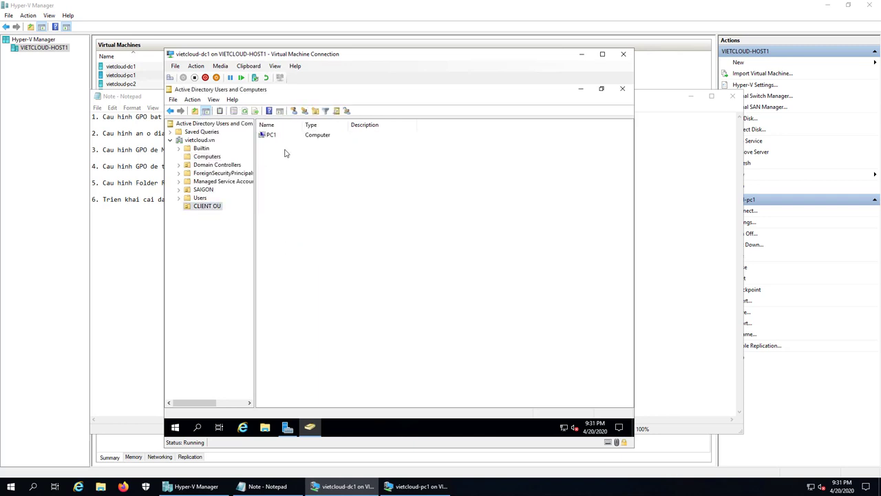
pyautogui.click(212, 208)
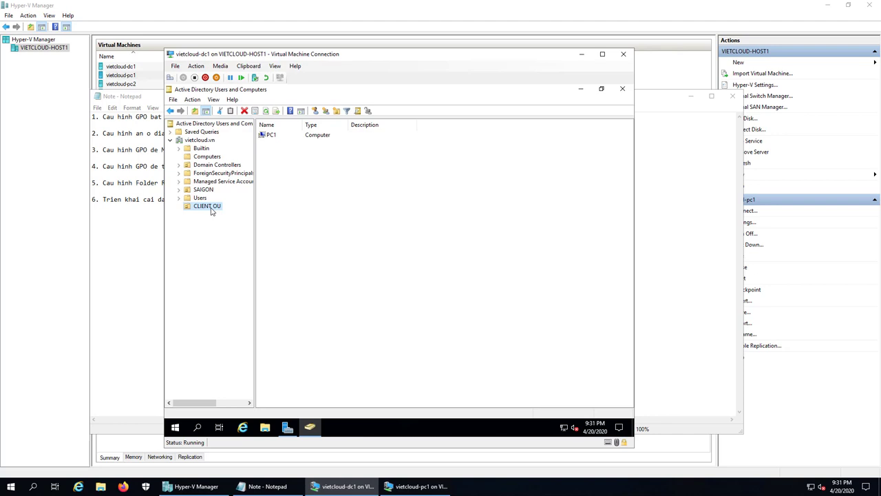
pyautogui.click(623, 90)
# Launch Firefox in the VM, dismiss the privacy notice and go to google.com.vn
pyautogui.click(581, 90)
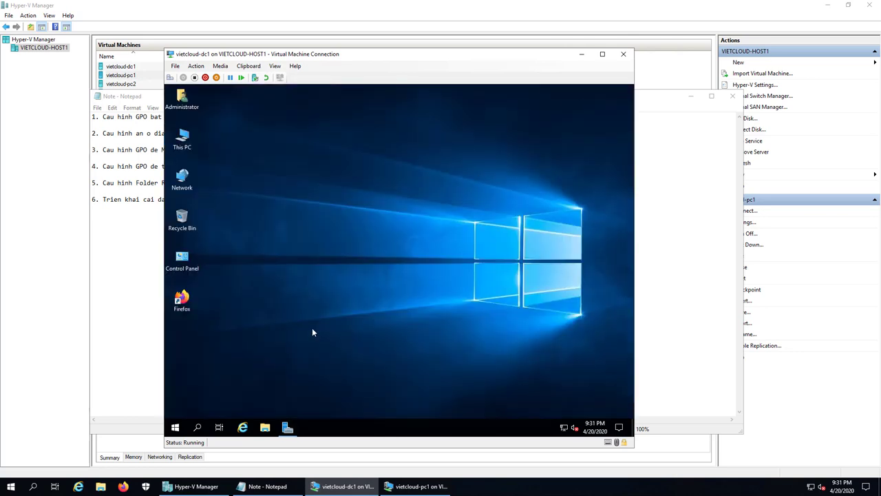
pyautogui.doubleClick(191, 303)
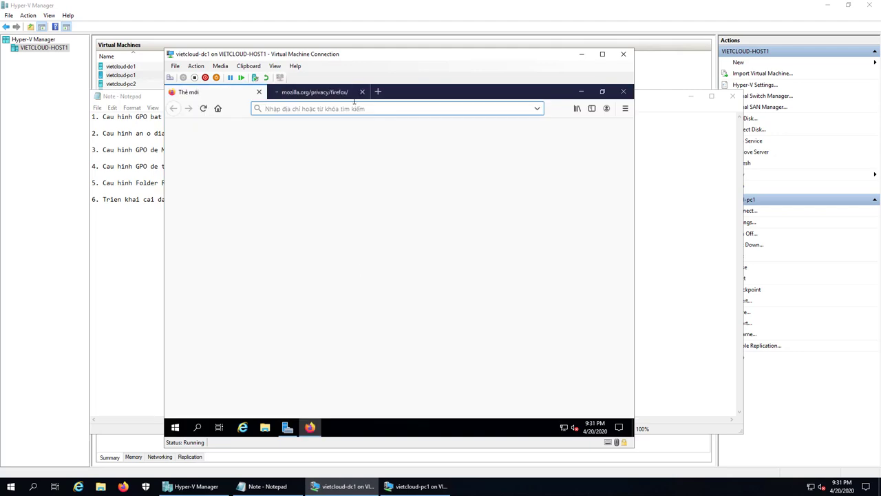
pyautogui.click(344, 95)
pyautogui.click(362, 91)
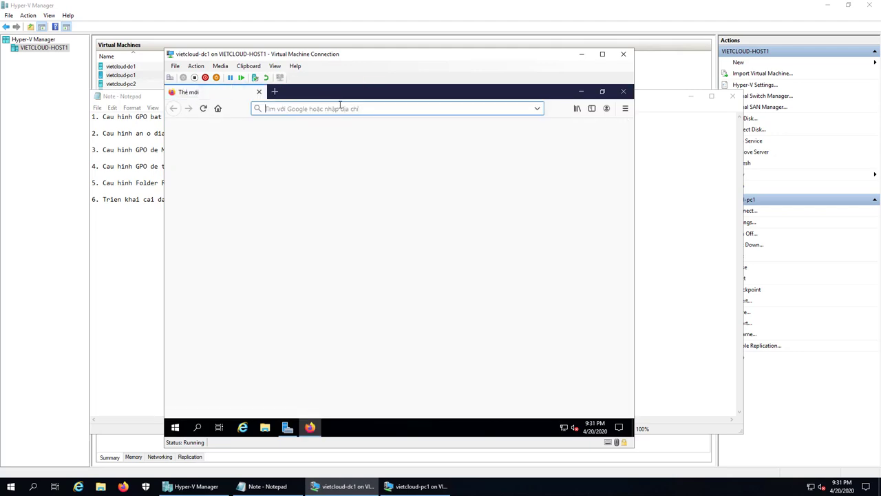
pyautogui.write('google')
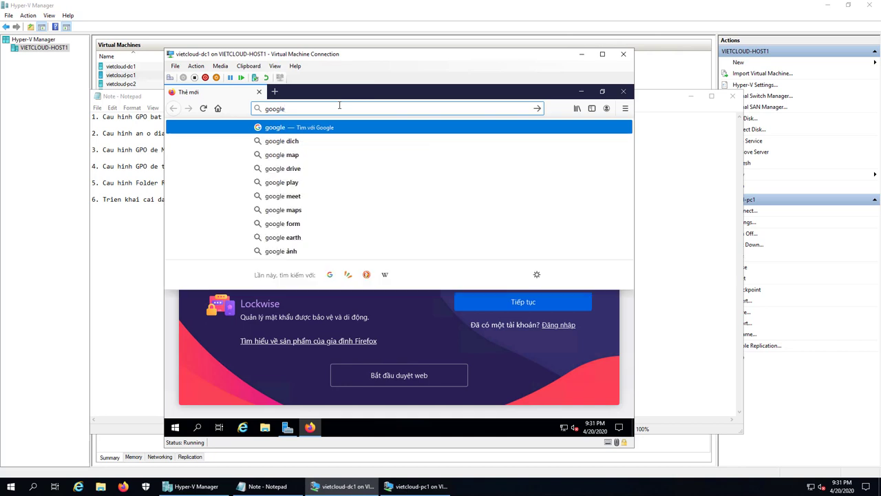
pyautogui.write('.com.vn')
pyautogui.press('Return')
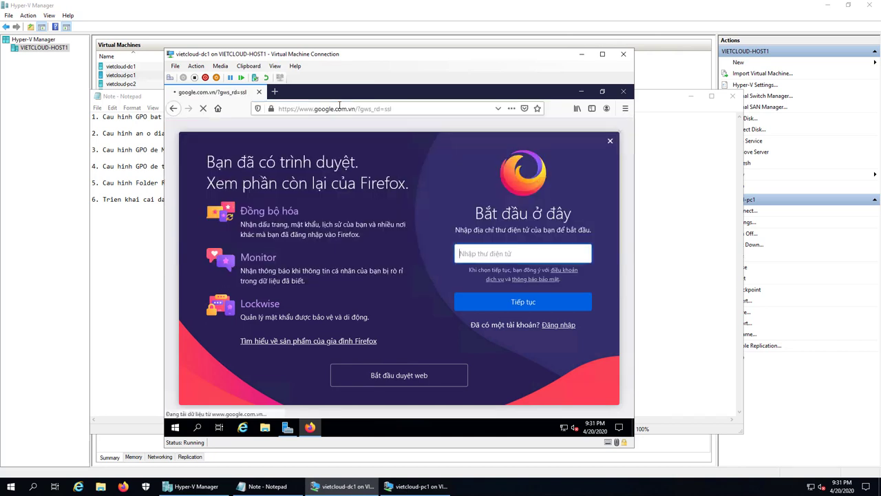
# Search 'google chrome enterprise download' and open the Chrome Enterprise downloads result
pyautogui.write('g')
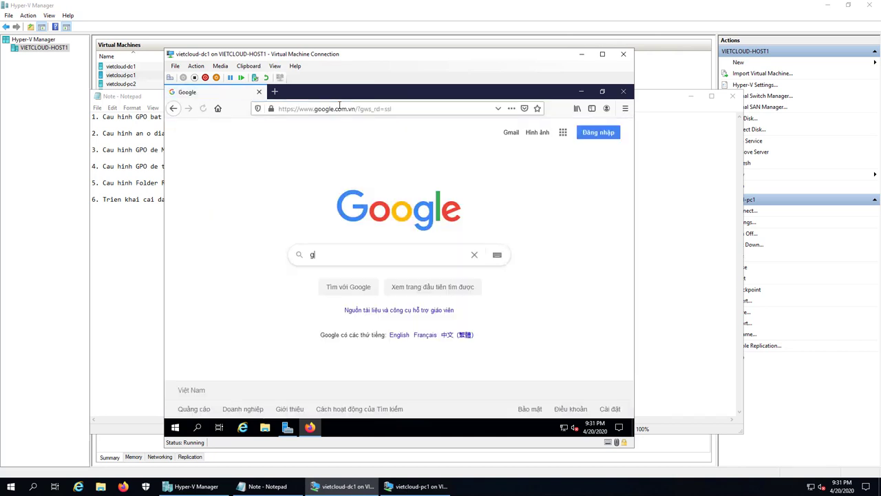
pyautogui.write('oogle c')
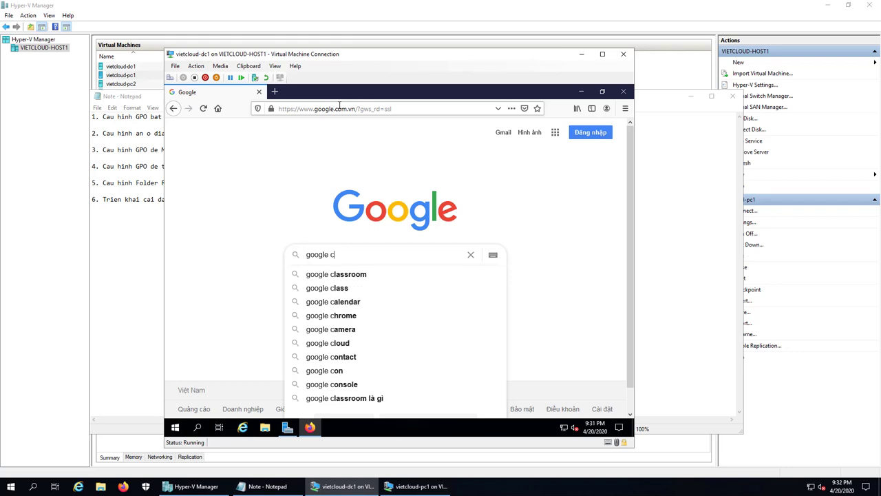
pyautogui.press('Down')
pyautogui.press('Down')
pyautogui.press('Down')
pyautogui.press('Down')
pyautogui.write('en')
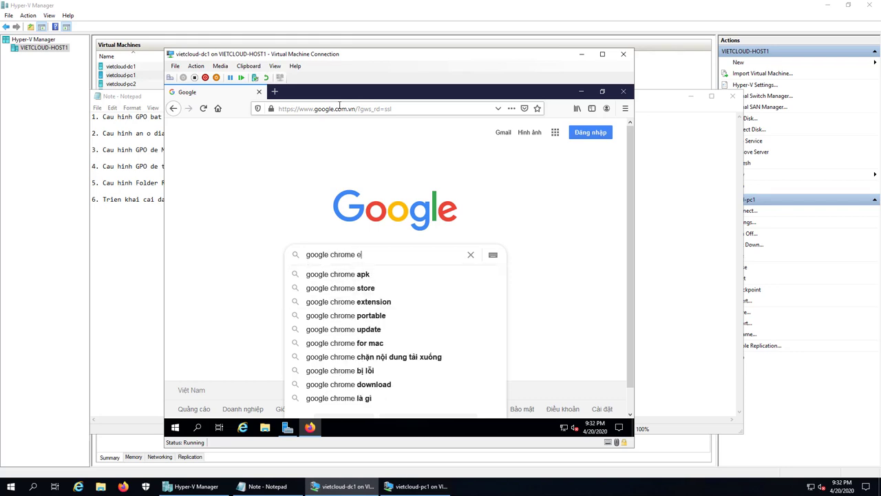
pyautogui.press('Down')
pyautogui.press('Down')
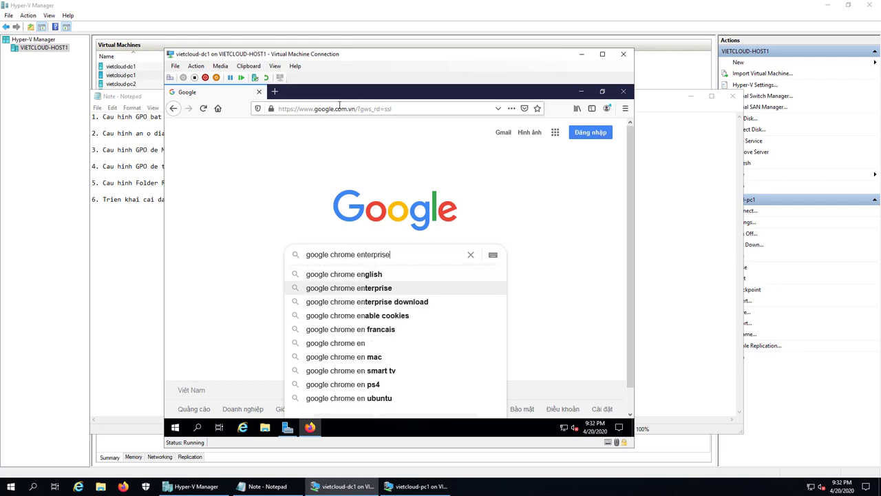
pyautogui.press('Down')
pyautogui.press('Return')
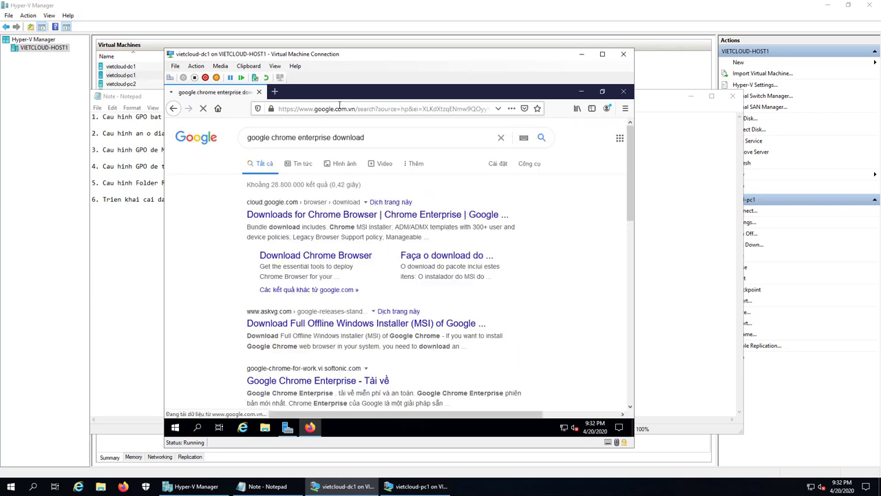
pyautogui.click(370, 216)
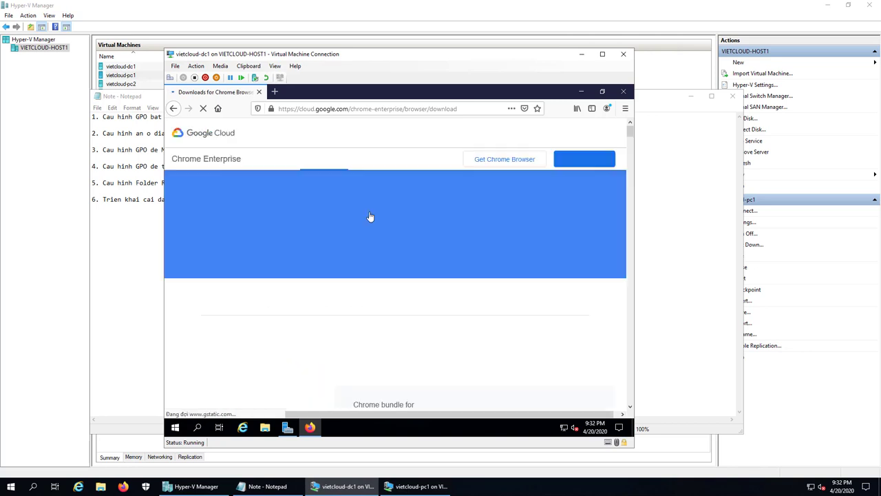
# Download and save the Windows 64-bit Chrome Enterprise bundle zip, then show it in its folder
pyautogui.scroll(-5, 409, 263)
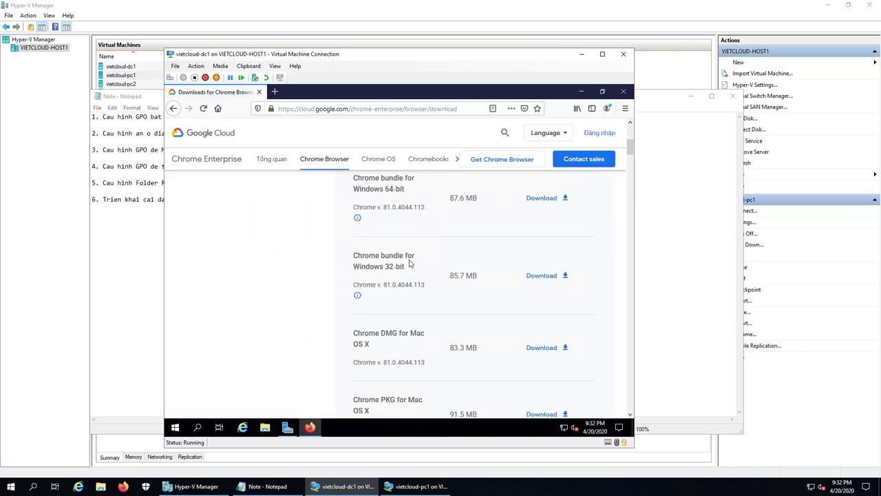
pyautogui.scroll(1, 410, 259)
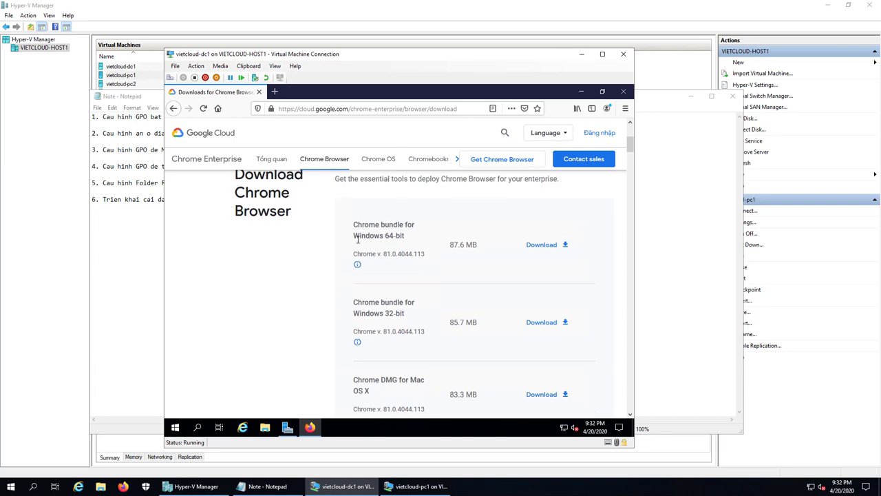
pyautogui.click(543, 246)
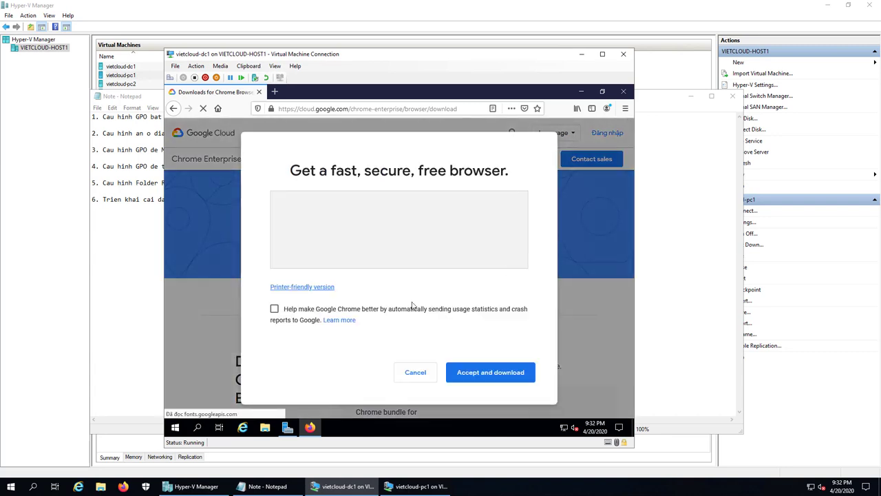
pyautogui.click(490, 370)
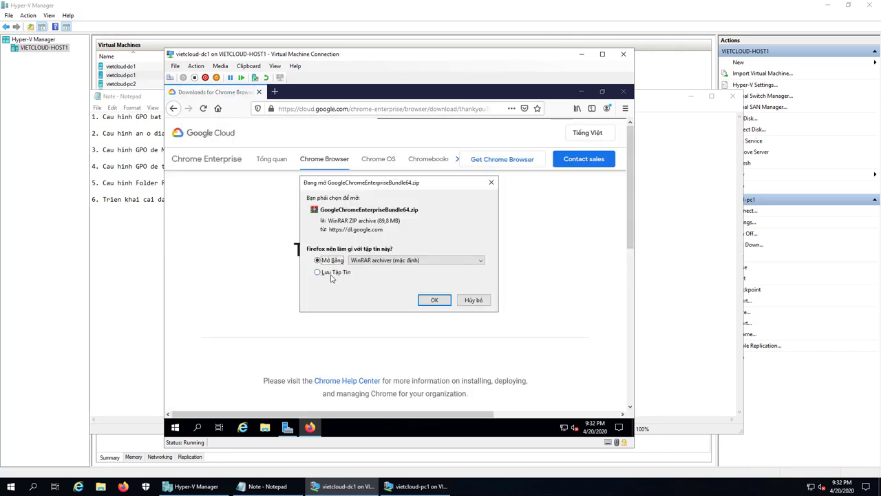
pyautogui.click(317, 272)
pyautogui.click(441, 300)
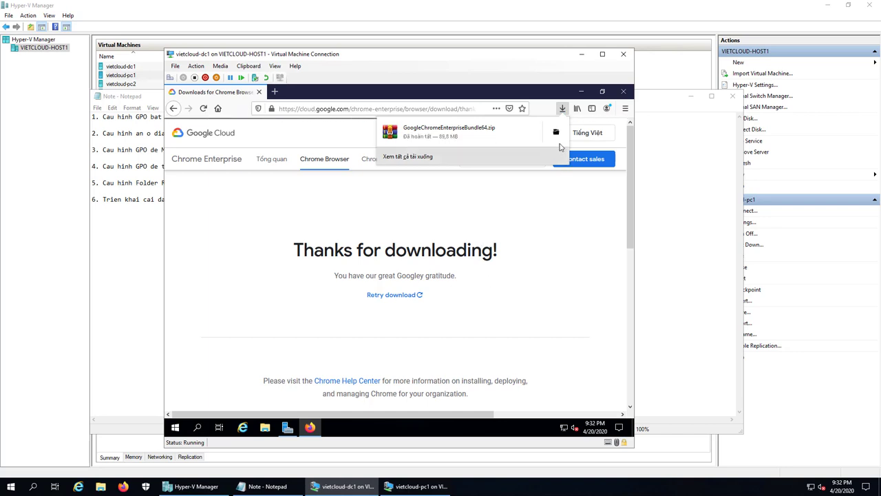
pyautogui.click(556, 135)
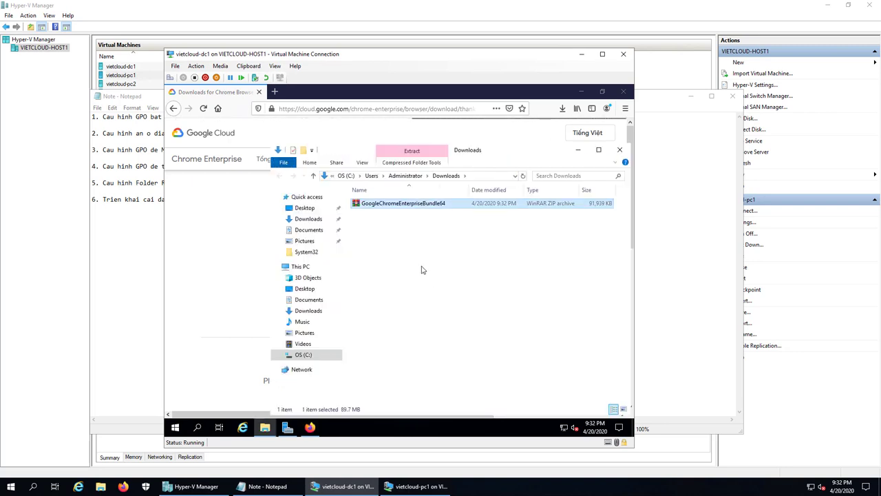
# Extract GoogleChromeEnterpriseBundle64.zip here, open Installers and select GoogleChromeStandaloneEnterprise64
pyautogui.rightClick(391, 209)
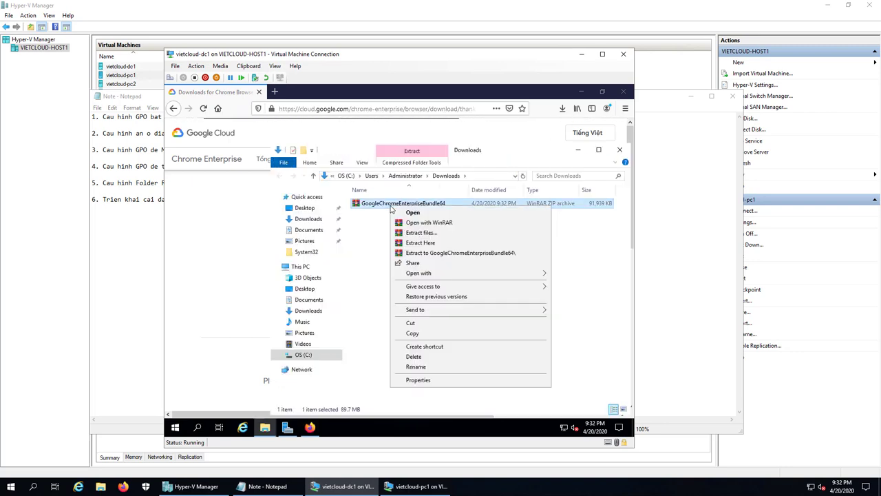
pyautogui.click(421, 241)
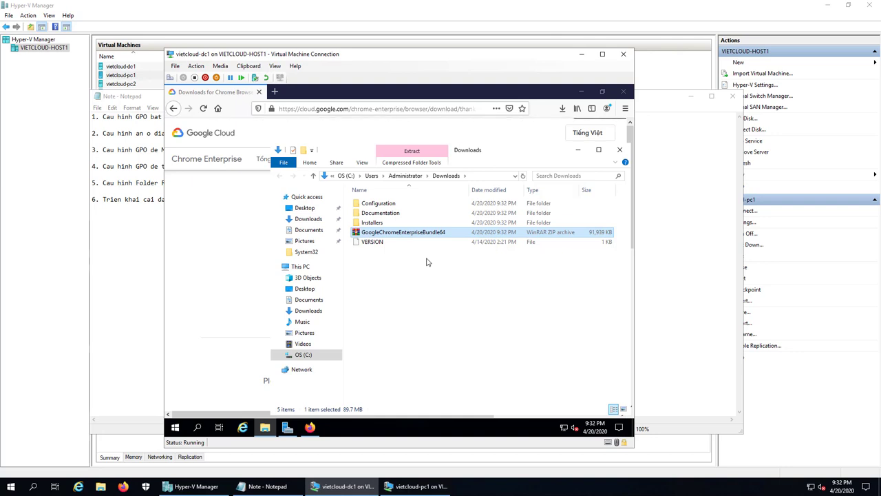
pyautogui.click(372, 223)
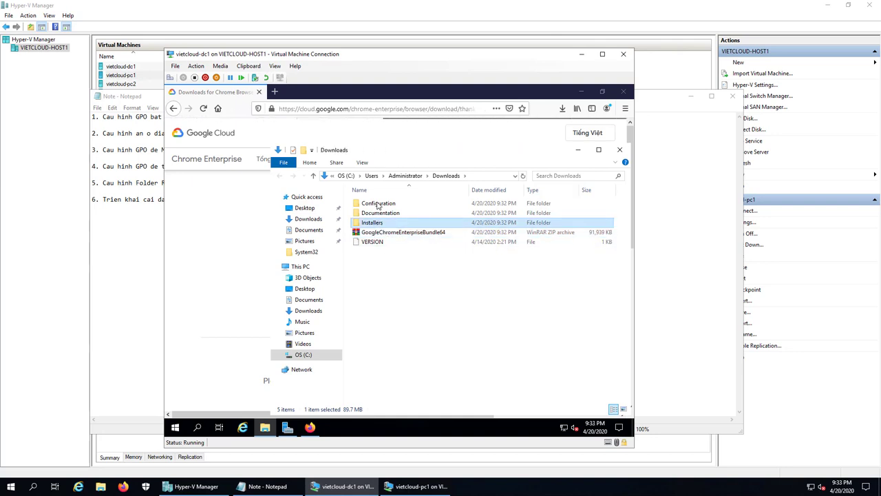
pyautogui.press('Return')
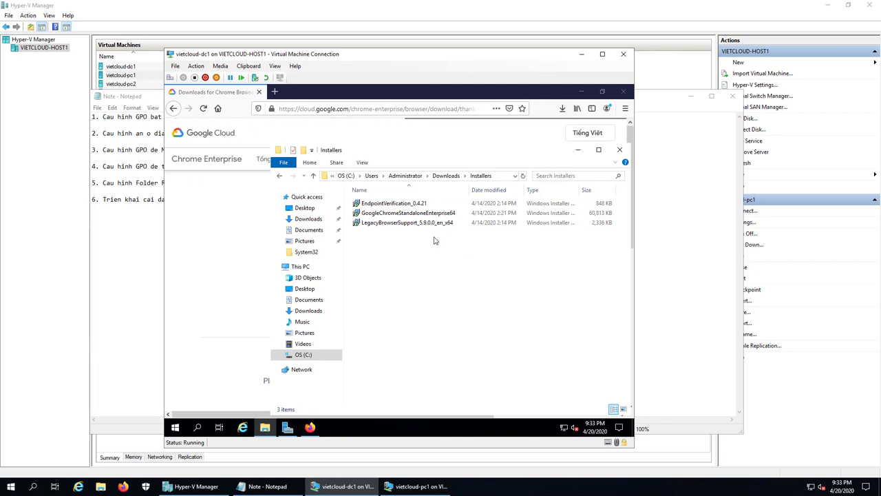
pyautogui.click(403, 215)
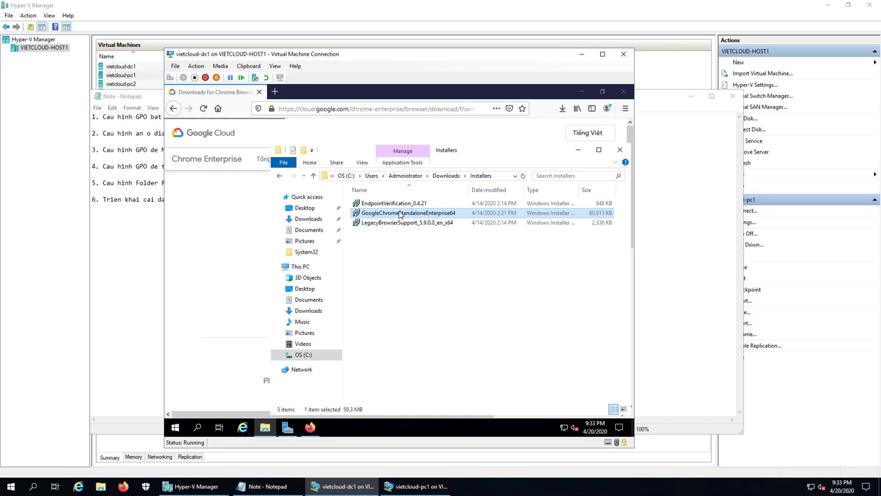
# Copy the Chrome standalone installer and create and open a new SOFTWARE folder on drive C:
pyautogui.rightClick(400, 215)
pyautogui.click(302, 359)
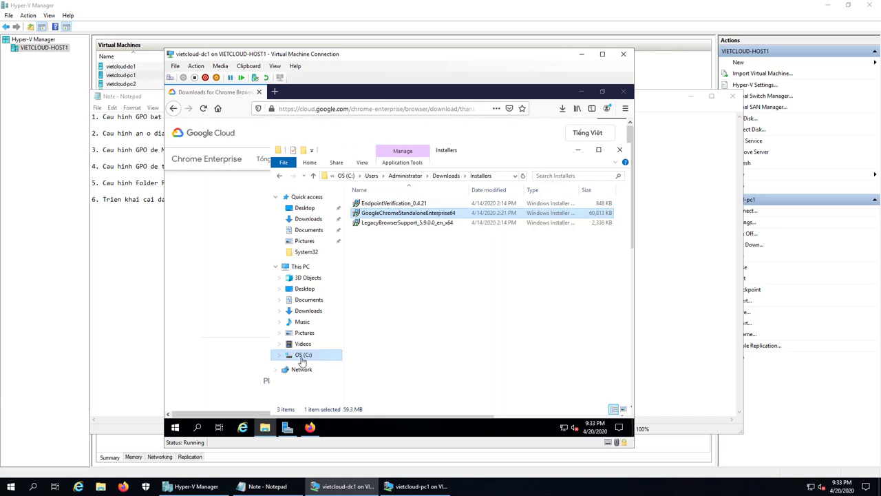
pyautogui.rightClick(378, 305)
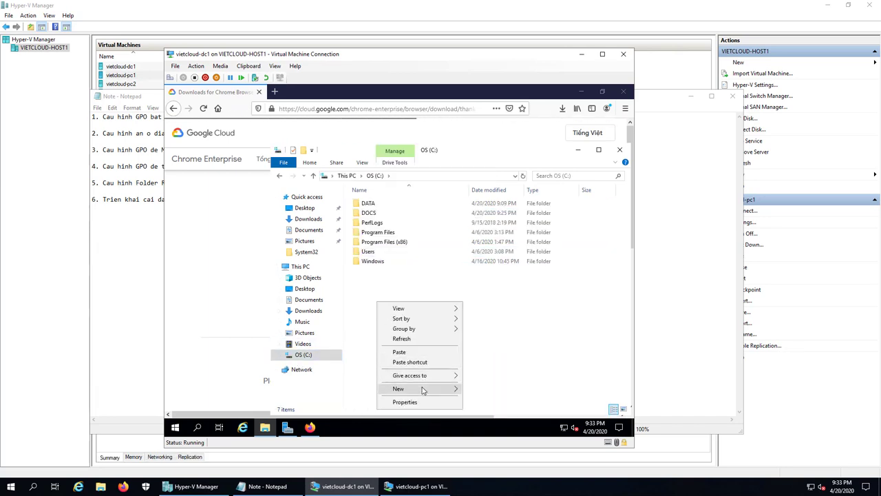
pyautogui.moveTo(422, 390)
pyautogui.click(483, 311)
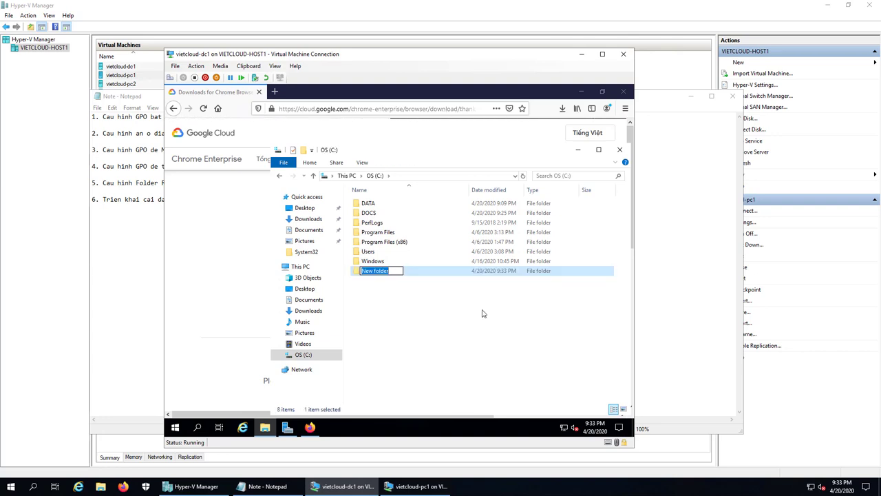
pyautogui.write('SOFTWARE')
pyautogui.press('Return')
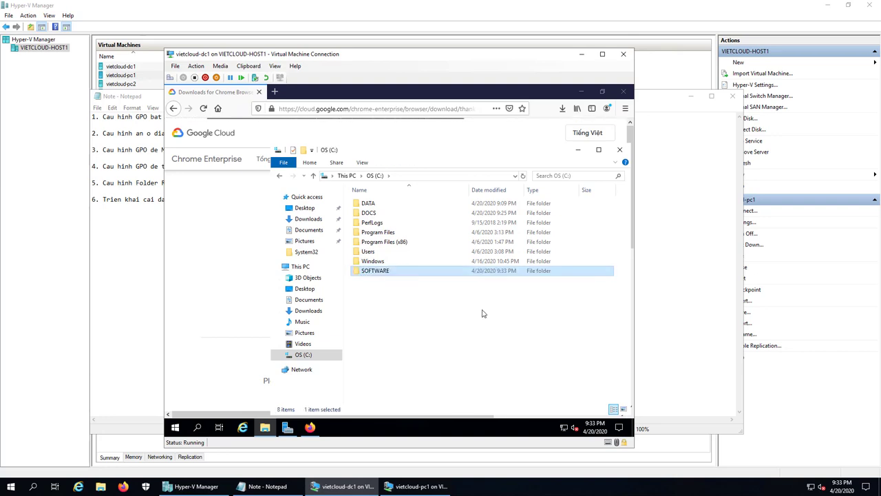
pyautogui.press('Return')
# Paste GoogleChromeStandaloneEnterprise64 into C:\SOFTWARE, then close Firefox and the folder window
pyautogui.rightClick(394, 233)
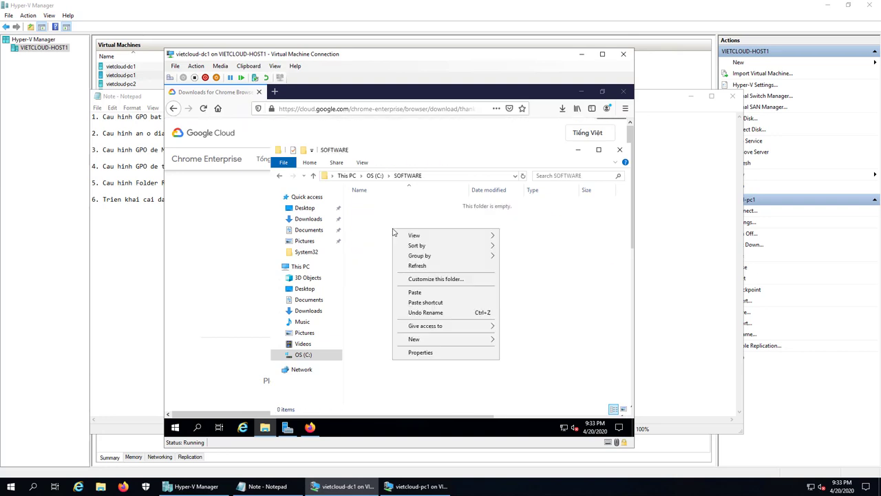
pyautogui.click(415, 292)
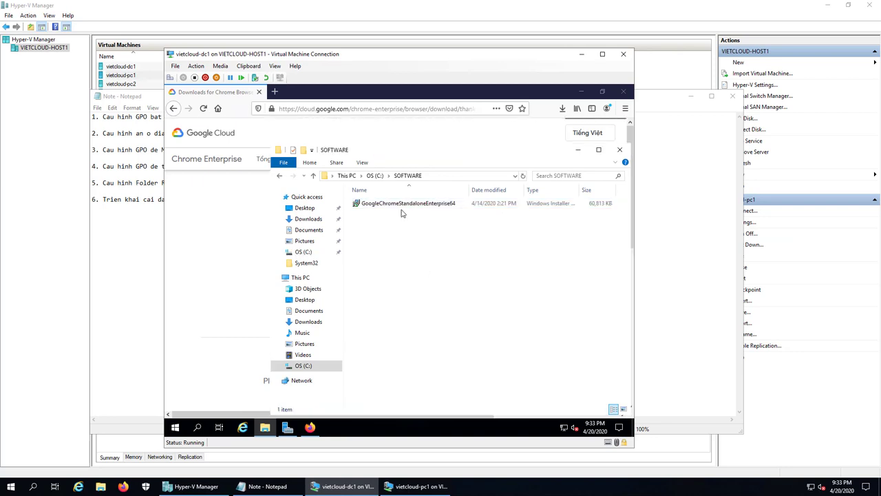
pyautogui.click(401, 208)
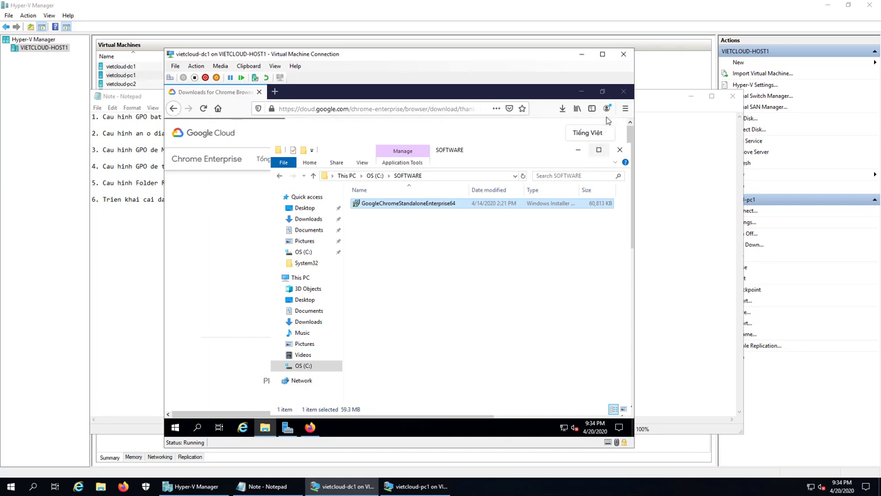
pyautogui.click(623, 91)
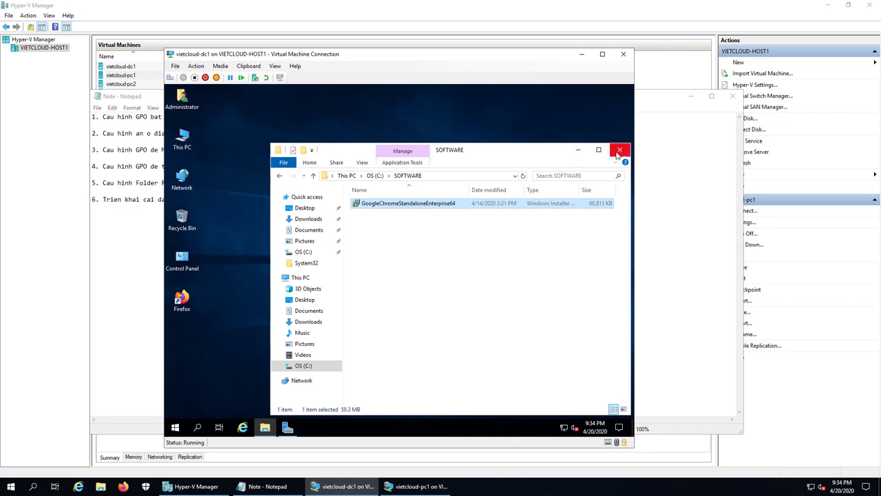
pyautogui.click(619, 149)
# Launch Group Policy Management from Server Manager's Tools menu
pyautogui.click(288, 427)
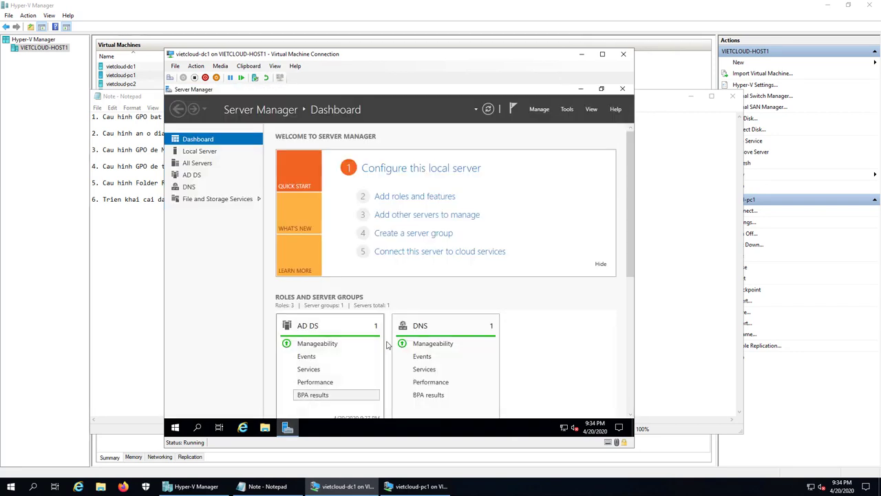
pyautogui.click(568, 109)
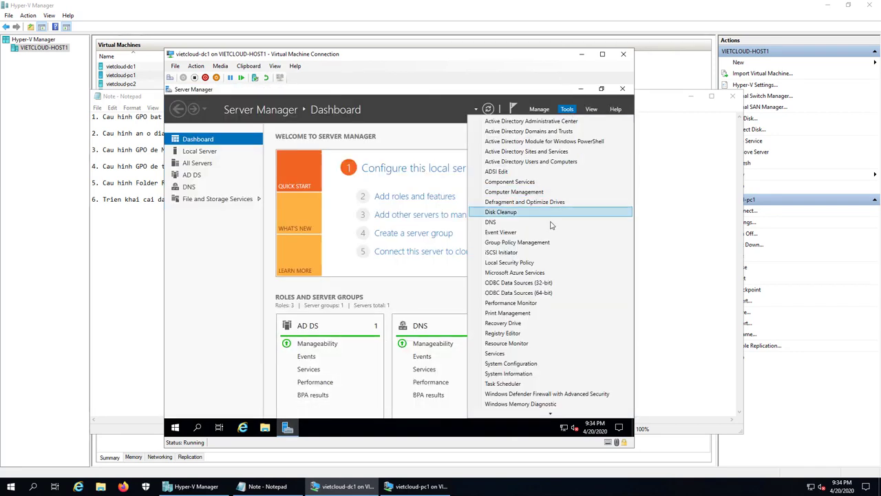
pyautogui.click(541, 242)
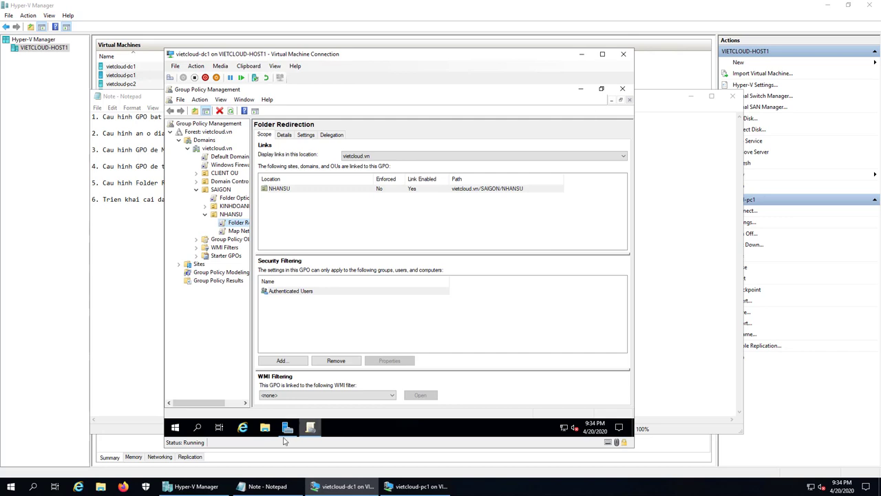
# Share C:\SOFTWARE through Advanced Sharing as \\Dc1\software, then return to Group Policy Management
pyautogui.click(264, 427)
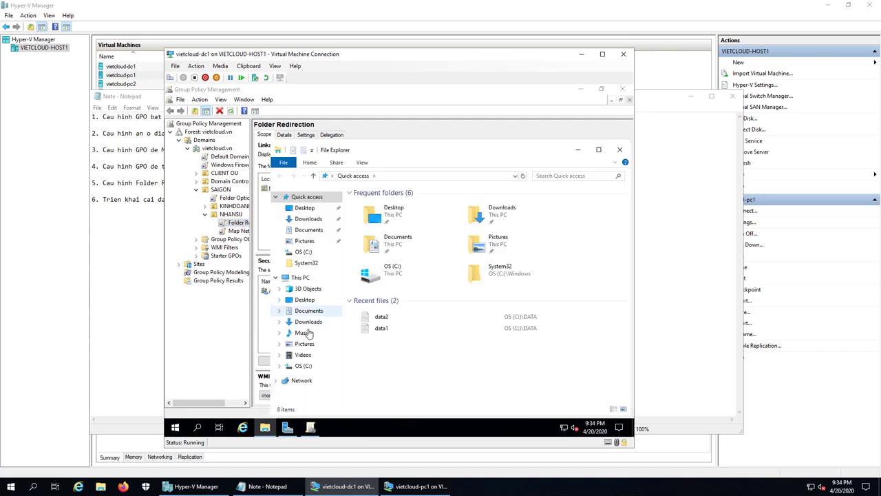
pyautogui.click(295, 366)
pyautogui.rightClick(378, 256)
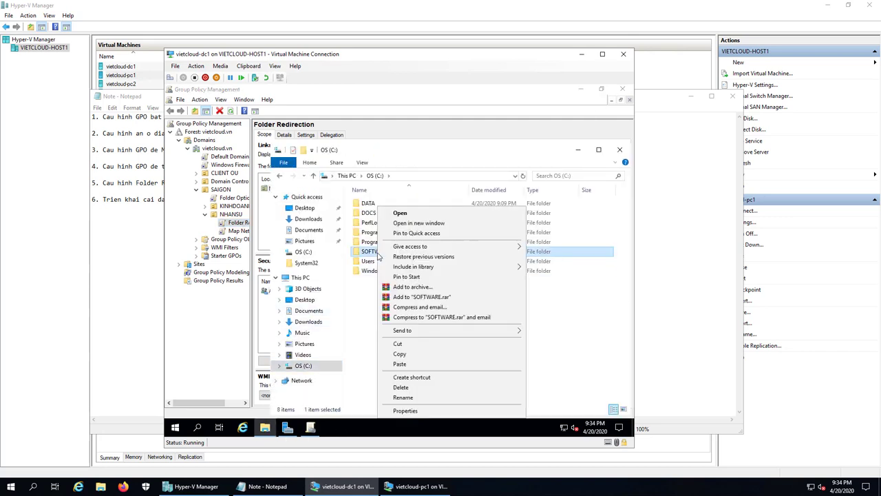
pyautogui.click(405, 413)
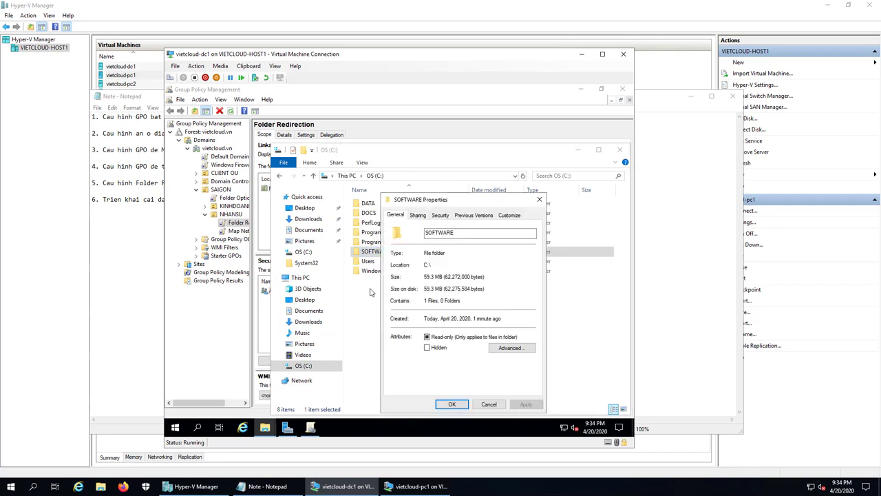
pyautogui.click(418, 215)
pyautogui.click(424, 325)
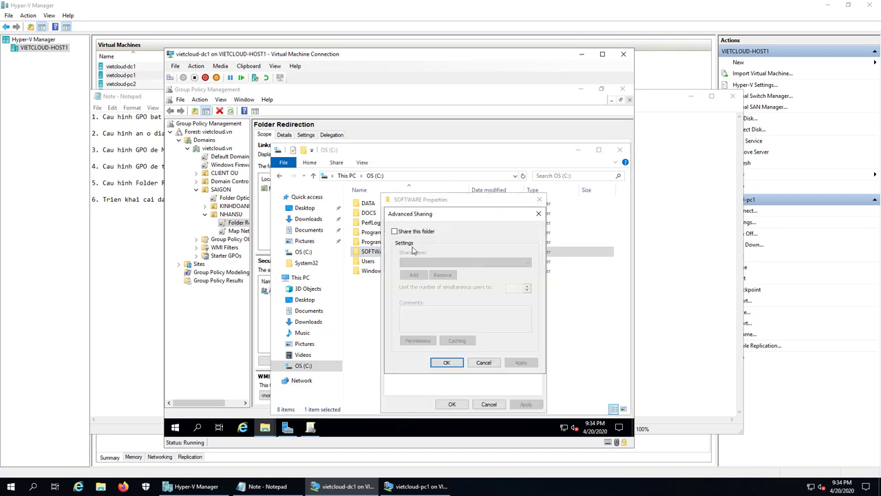
pyautogui.click(408, 232)
pyautogui.click(446, 363)
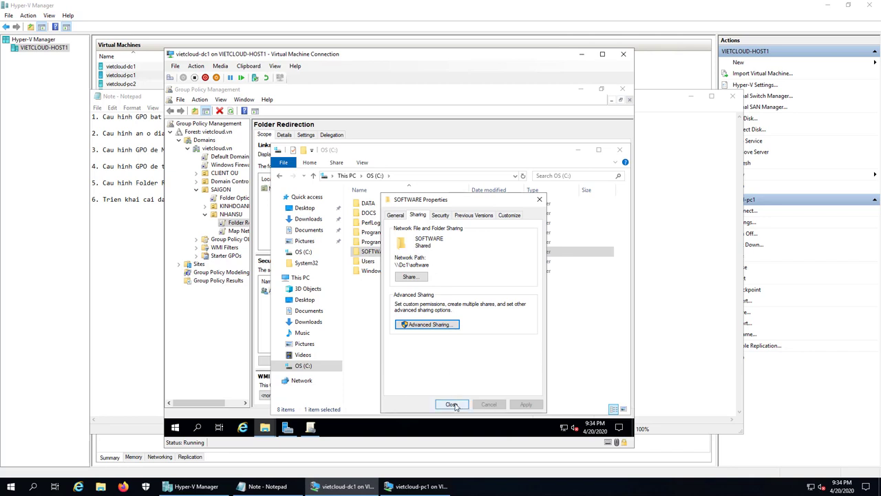
pyautogui.click(452, 404)
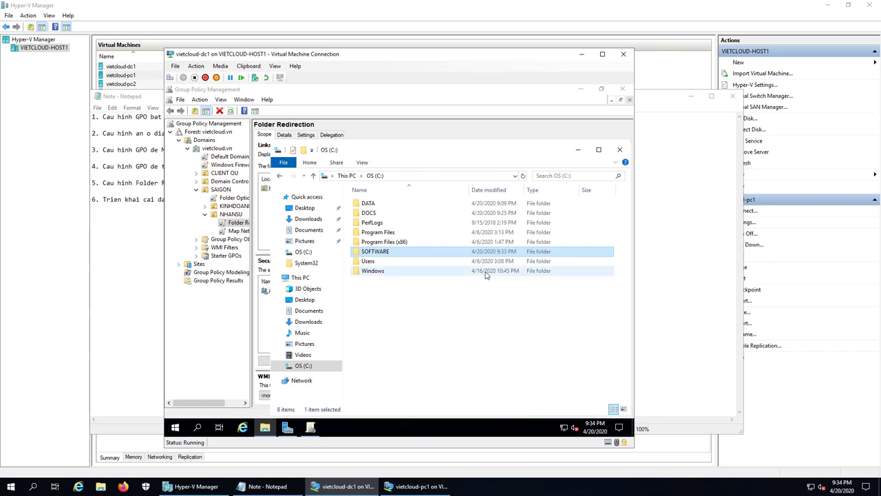
pyautogui.click(314, 427)
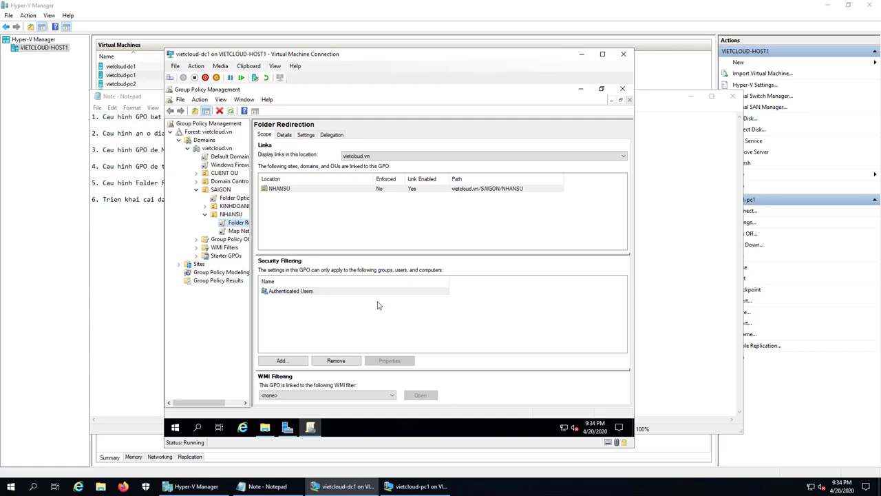
# Create a GPO named 'Deploy Software Google Chrome' linked to CLIENT OU and select its link
pyautogui.click(228, 174)
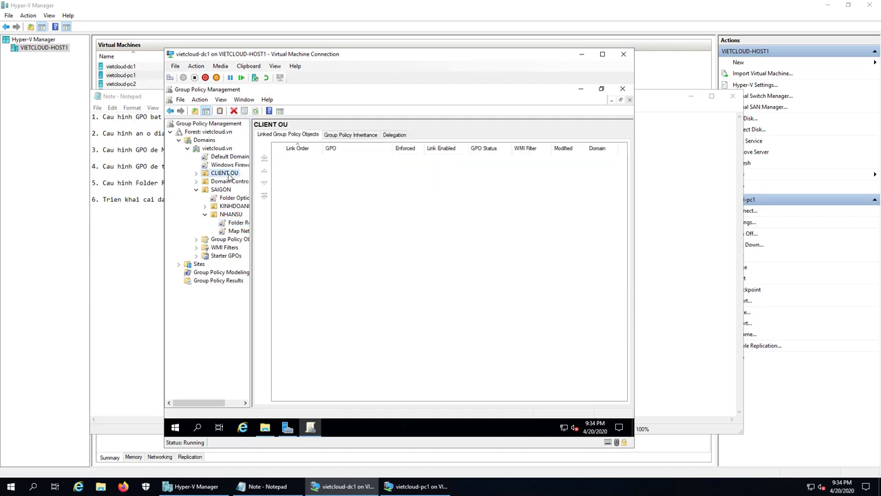
pyautogui.rightClick(227, 176)
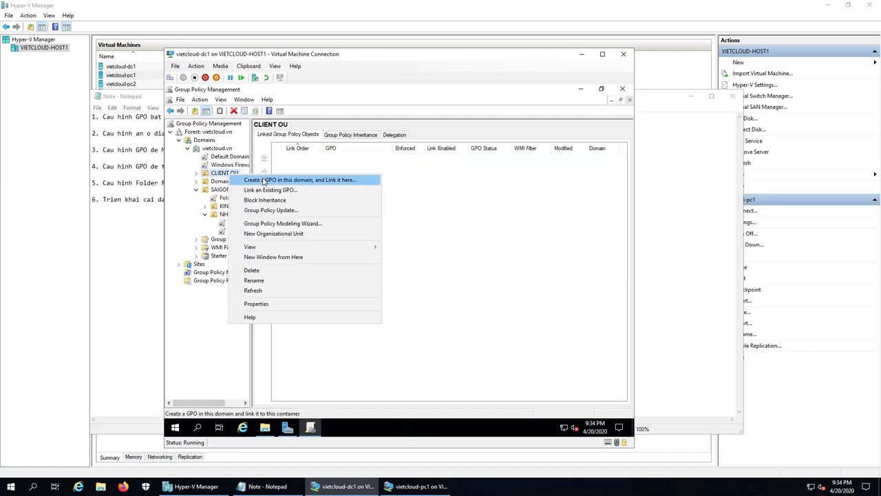
pyautogui.click(263, 180)
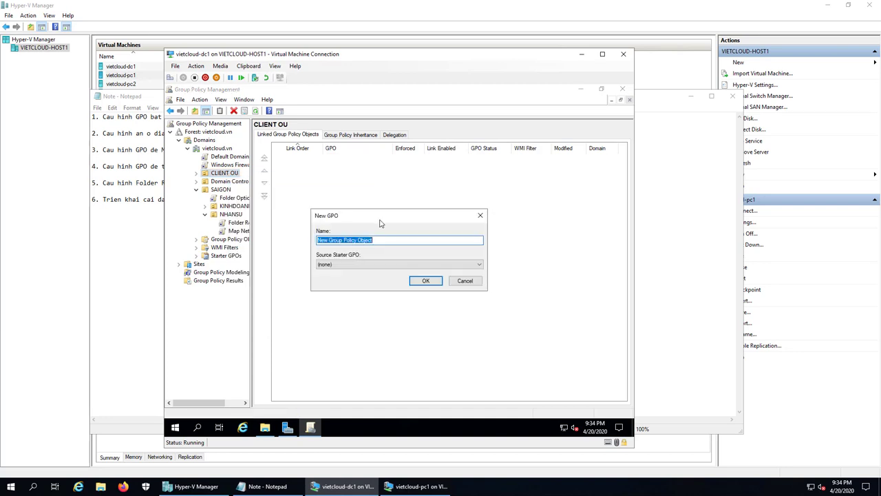
pyautogui.write('dE')
pyautogui.press('BackSpace')
pyautogui.press('BackSpace')
pyautogui.press('BackSpace')
pyautogui.press('BackSpace')
pyautogui.press('BackSpace')
pyautogui.press('BackSpace')
pyautogui.write('Deploy Software Google Chrome')
pyautogui.click(426, 281)
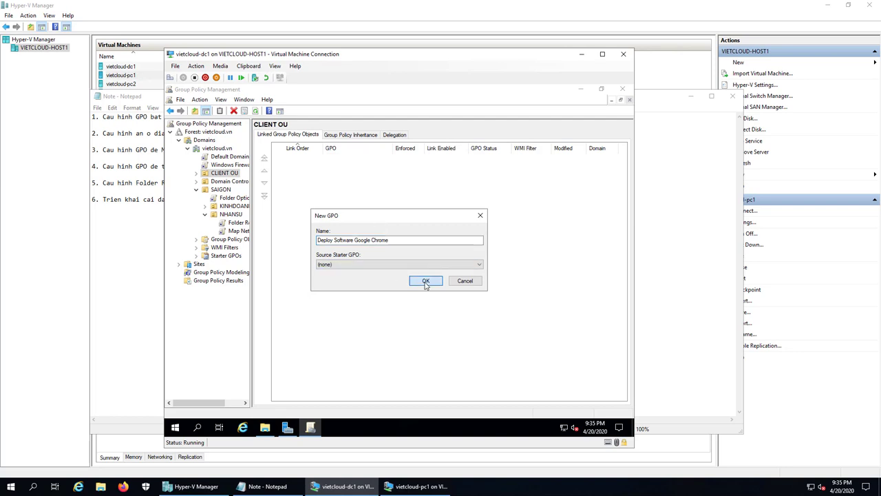
pyautogui.click(231, 182)
# Edit the GPO, maximized, down to Computer Configuration > Policies > Software Settings > Software installation, then minimize the editor
pyautogui.rightClick(230, 182)
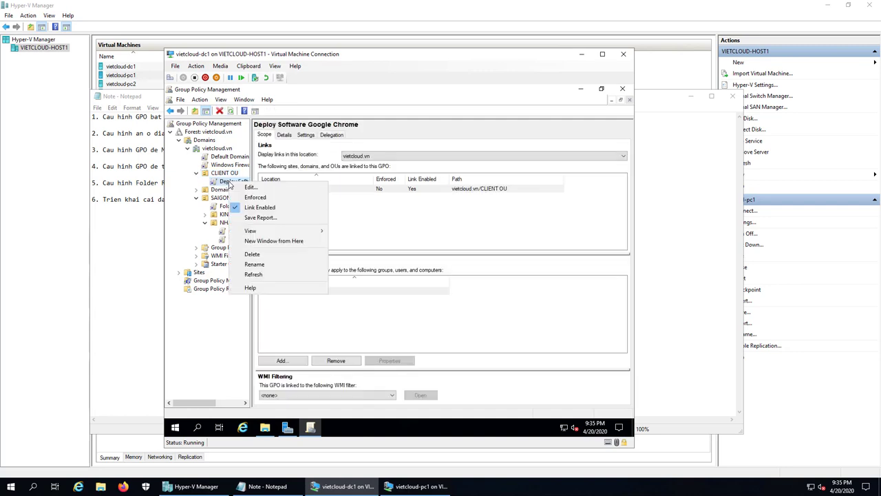
pyautogui.click(254, 189)
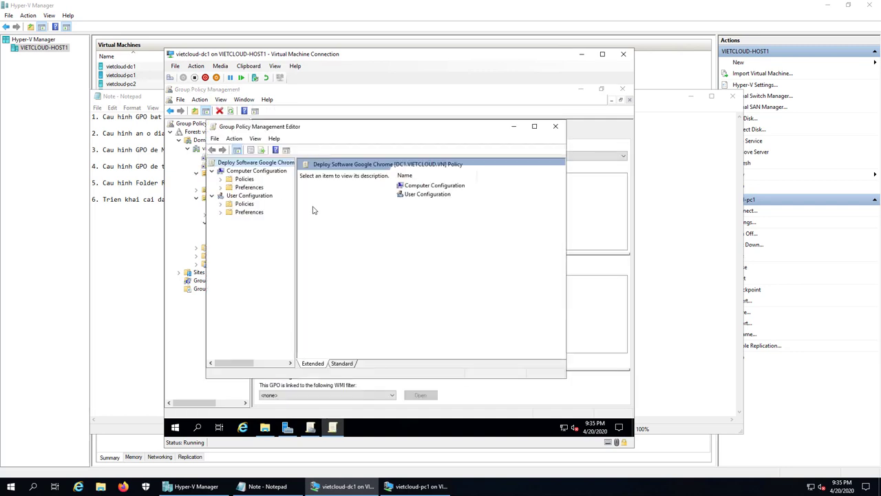
pyautogui.click(534, 126)
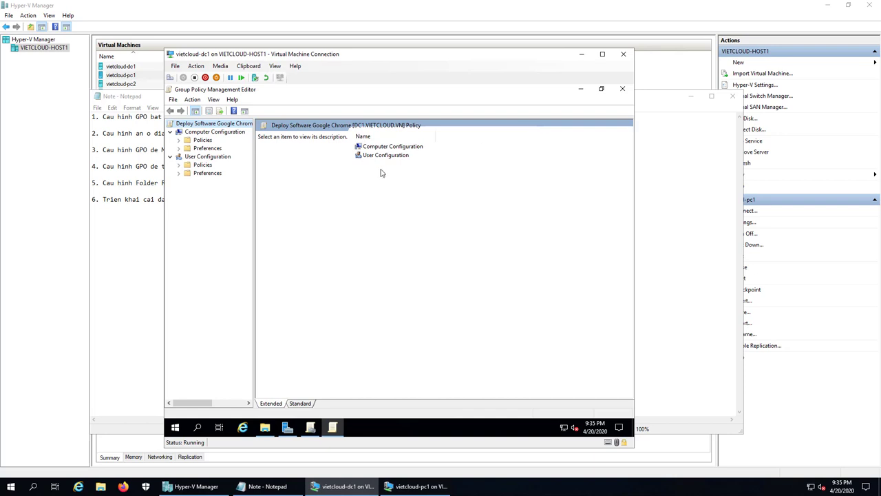
pyautogui.doubleClick(206, 140)
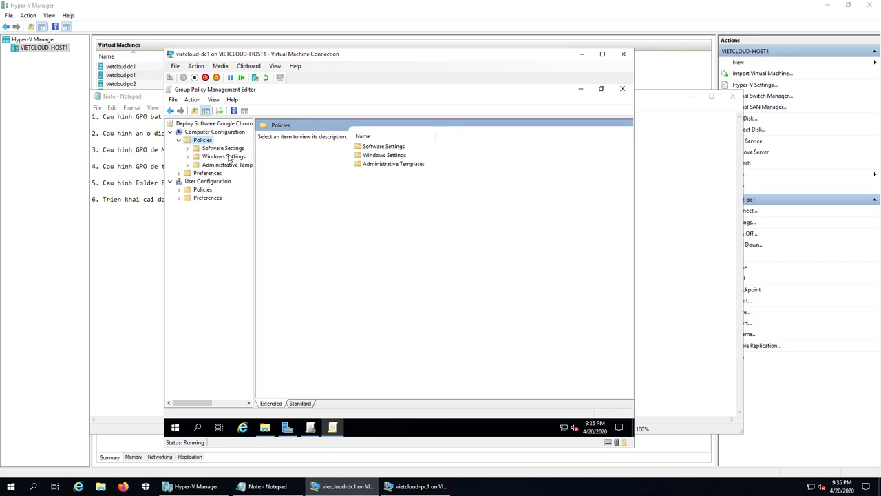
pyautogui.doubleClick(228, 150)
pyautogui.click(227, 156)
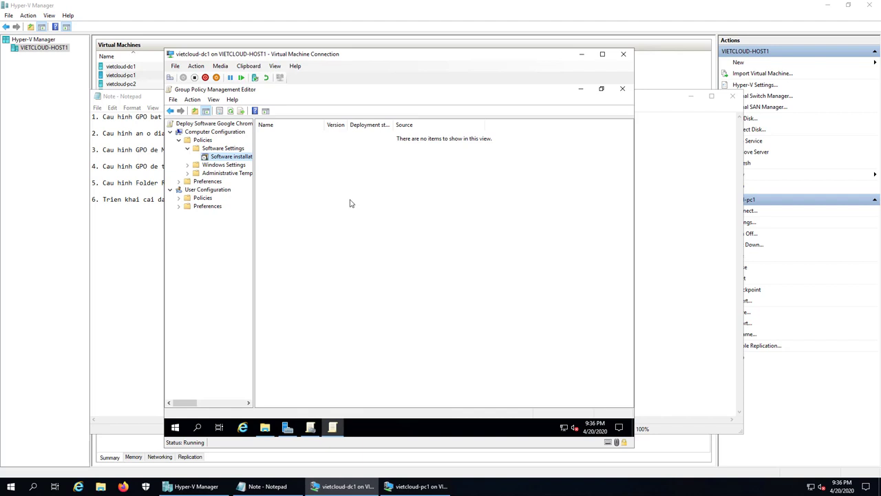
pyautogui.click(582, 89)
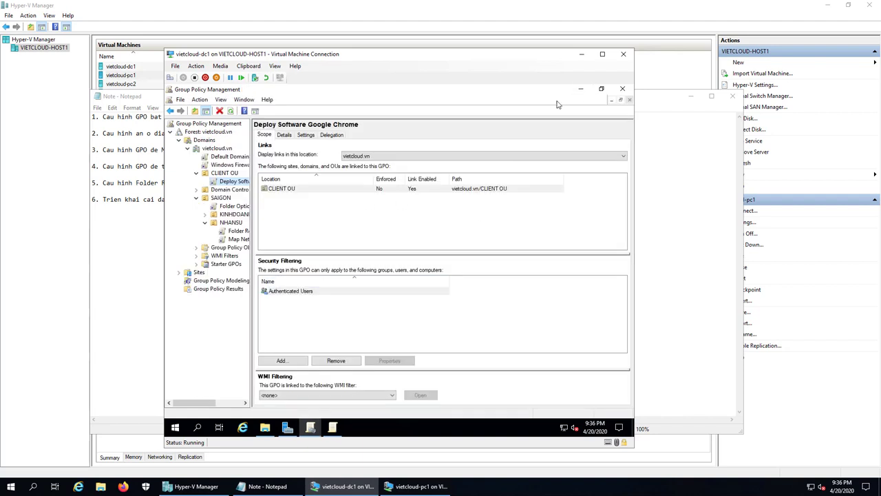
# Show file name extensions in C:\SOFTWARE so the installer reads GoogleChromeStandaloneEnterprise64.msi, then return to the editor
pyautogui.click(580, 88)
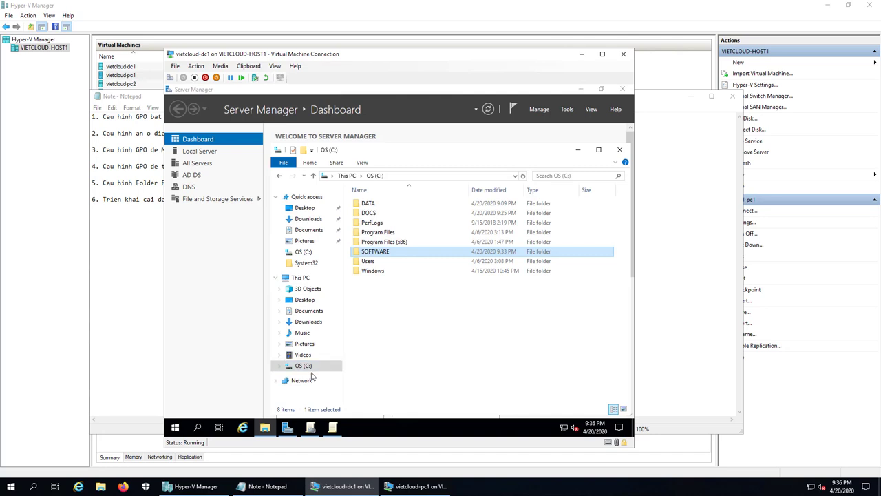
pyautogui.doubleClick(370, 252)
pyautogui.click(372, 205)
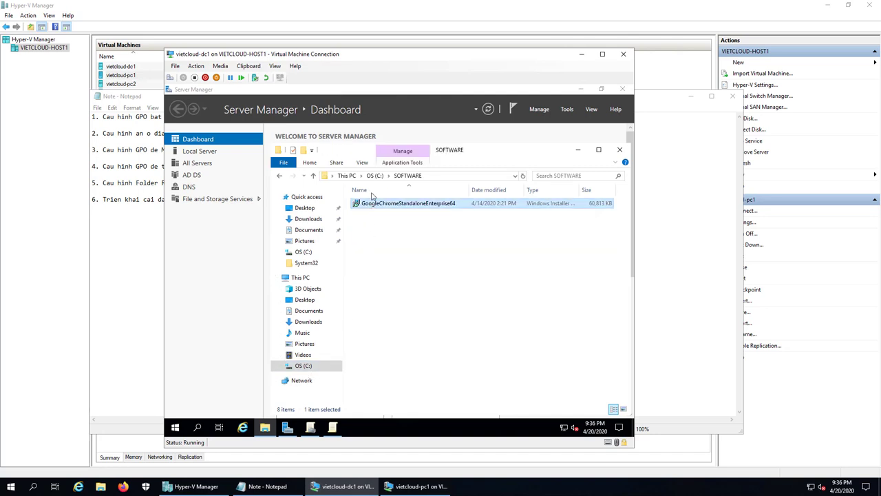
pyautogui.click(363, 164)
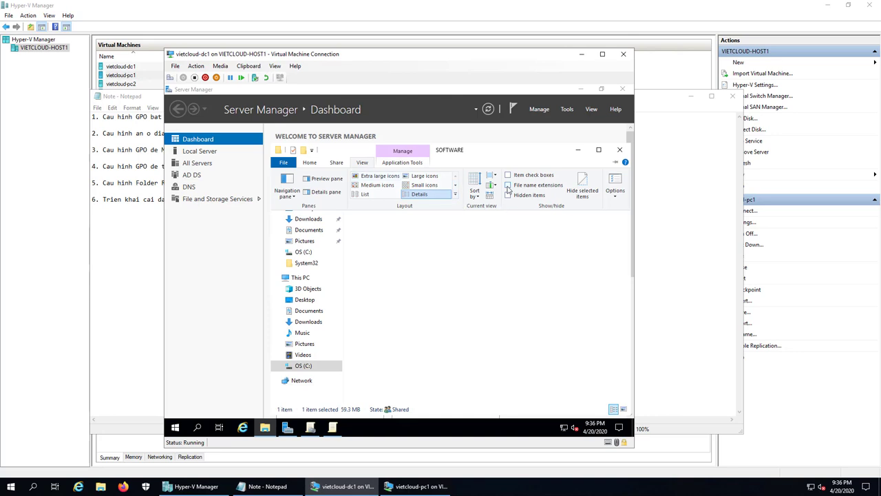
pyautogui.click(508, 185)
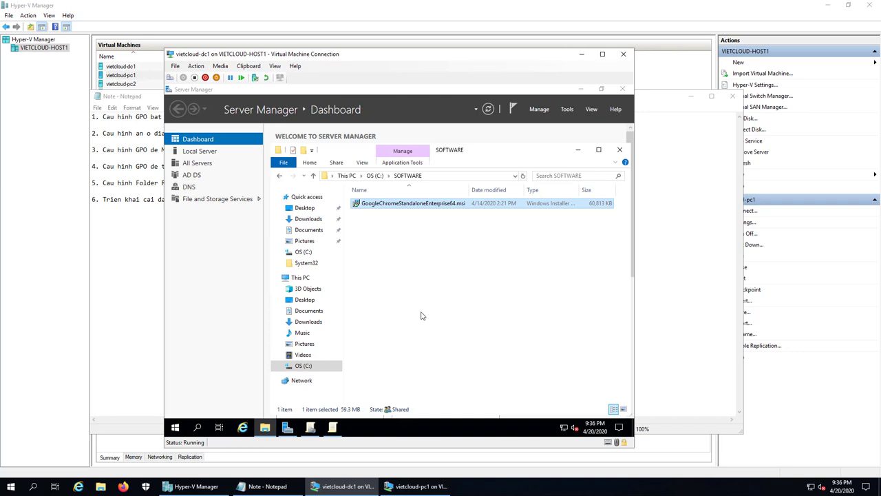
pyautogui.click(332, 427)
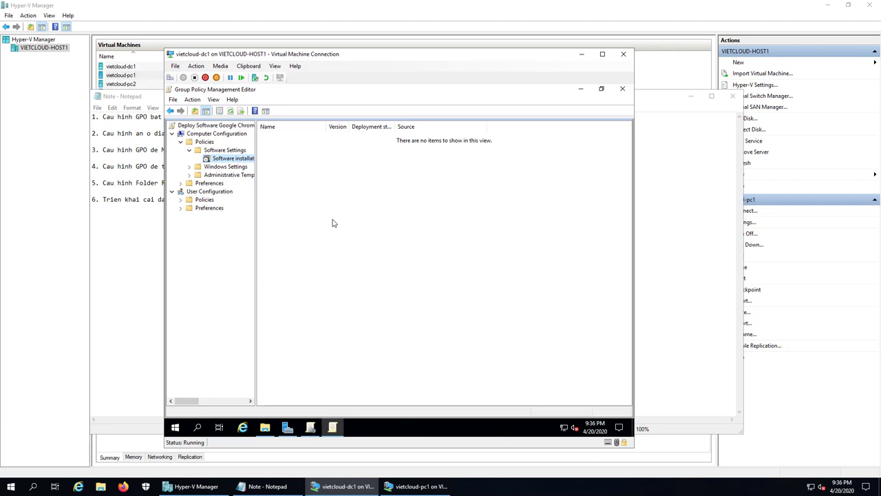
# Add a new package GoogleChromeStandaloneEnterprise64.msi from \\dc1\software, to be deployed as Assigned
pyautogui.rightClick(237, 160)
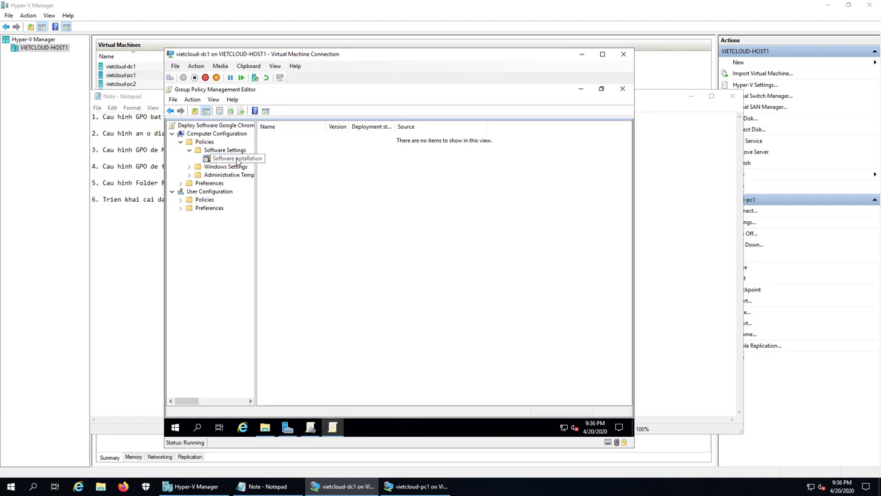
pyautogui.moveTo(279, 169)
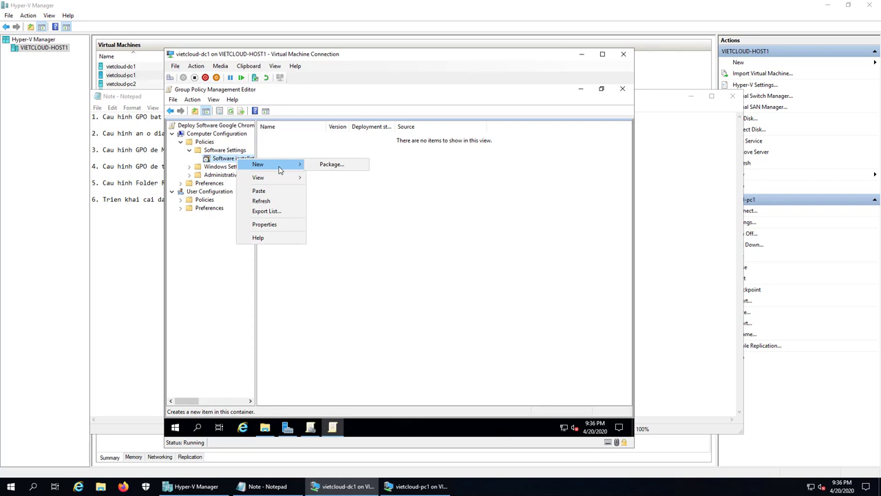
pyautogui.click(351, 167)
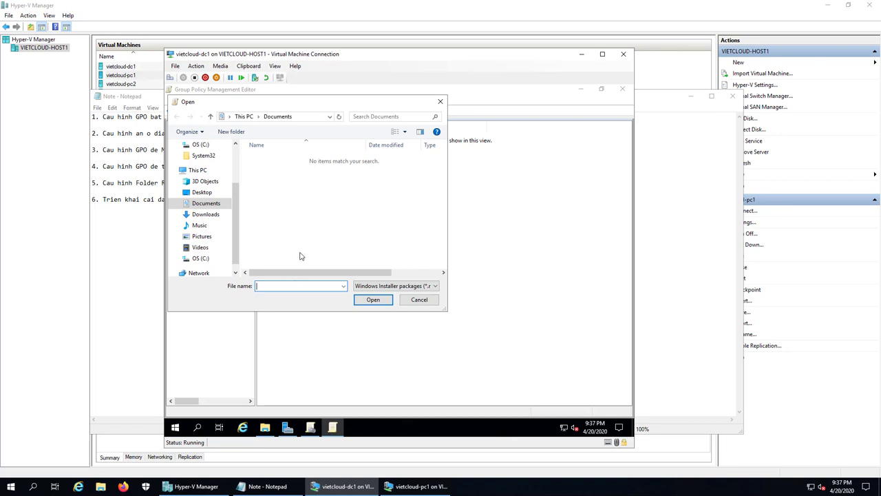
pyautogui.write('\\\\dc1\\soft')
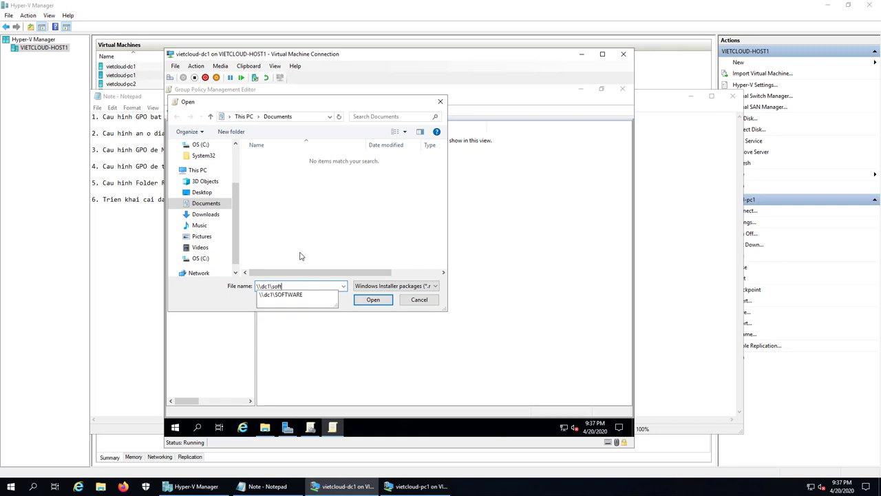
pyautogui.write('ware')
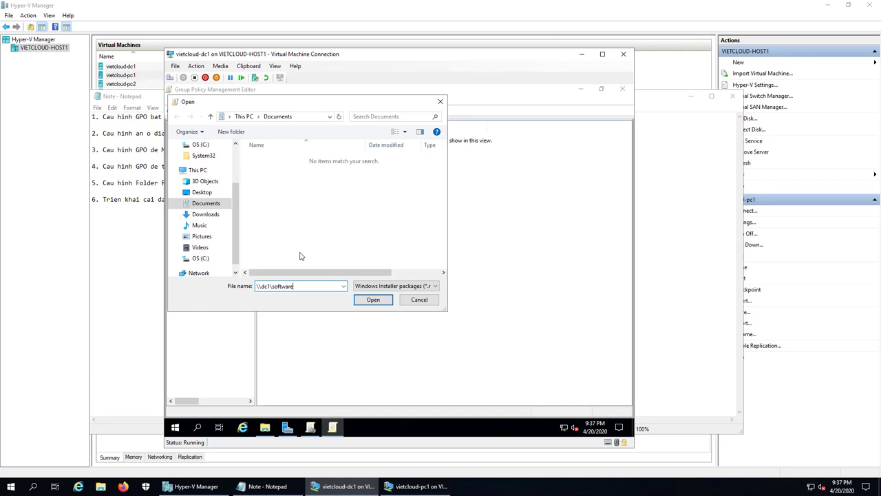
pyautogui.press('Return')
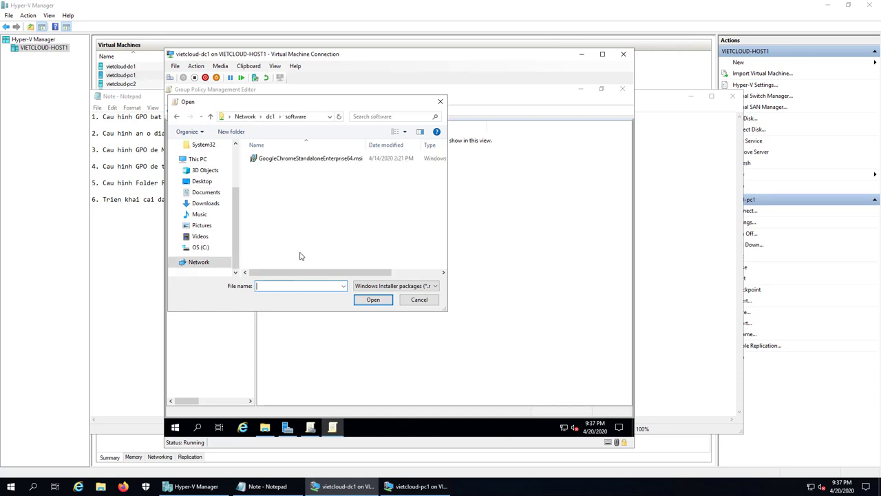
pyautogui.click(302, 159)
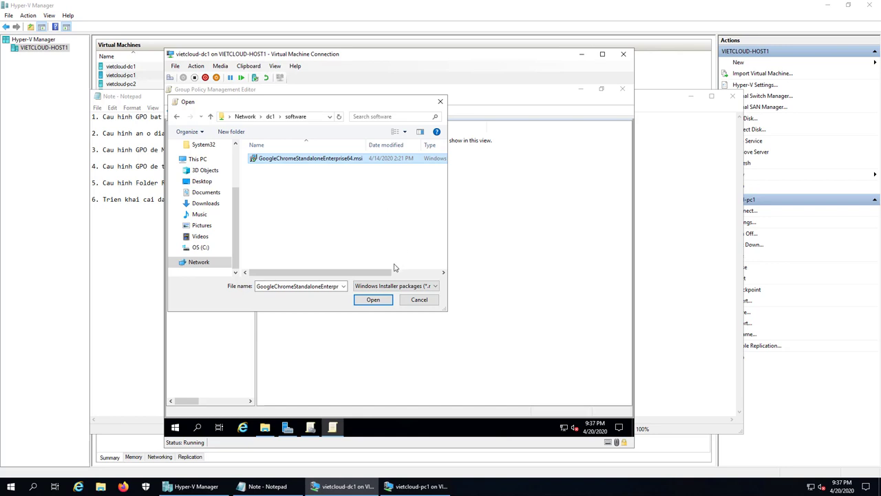
pyautogui.click(373, 300)
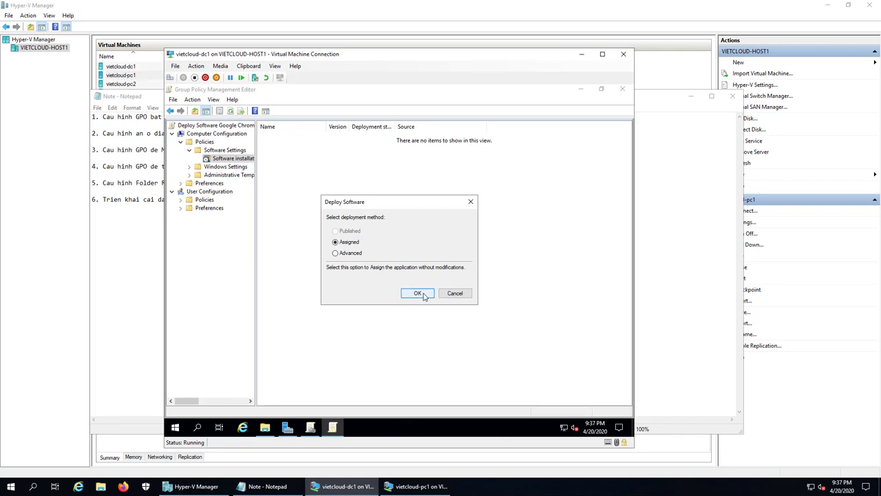
# Assign the Google Chrome 67.243 package, select its row, and close the policy editor
pyautogui.click(418, 293)
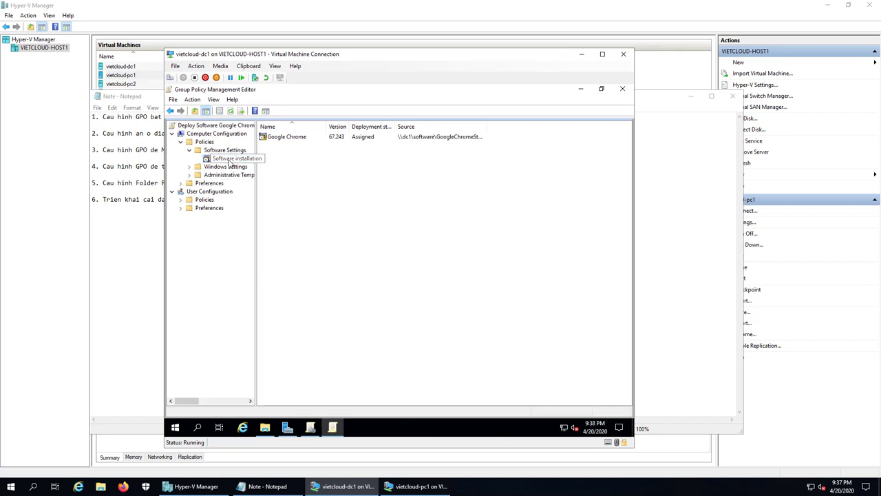
pyautogui.click(285, 138)
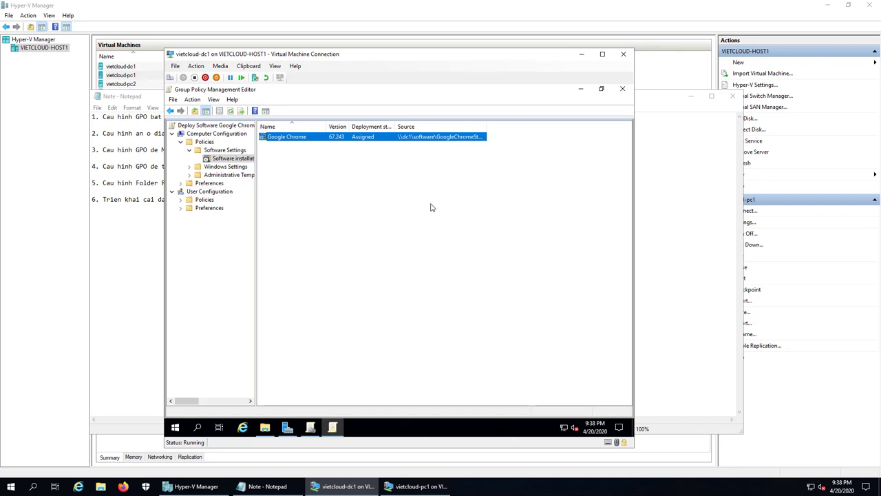
pyautogui.click(623, 89)
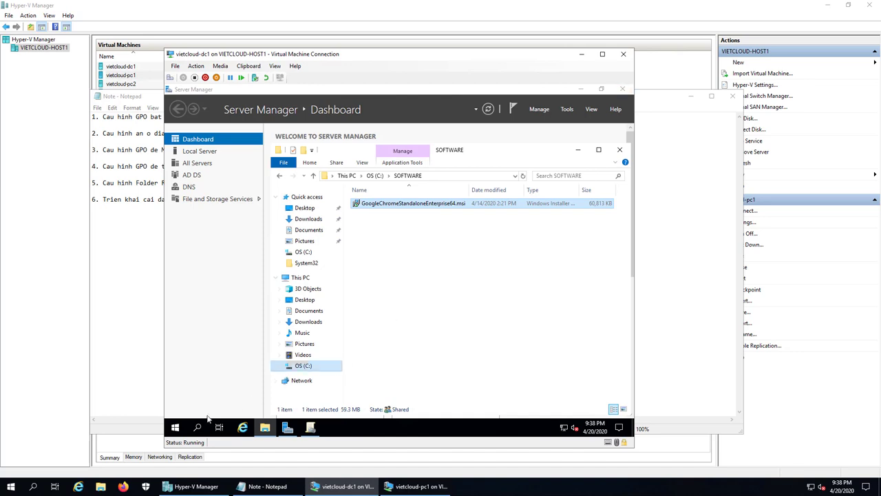
# Run gpupdate /force in a Command Prompt on dc1
pyautogui.rightClick(175, 428)
pyautogui.click(201, 382)
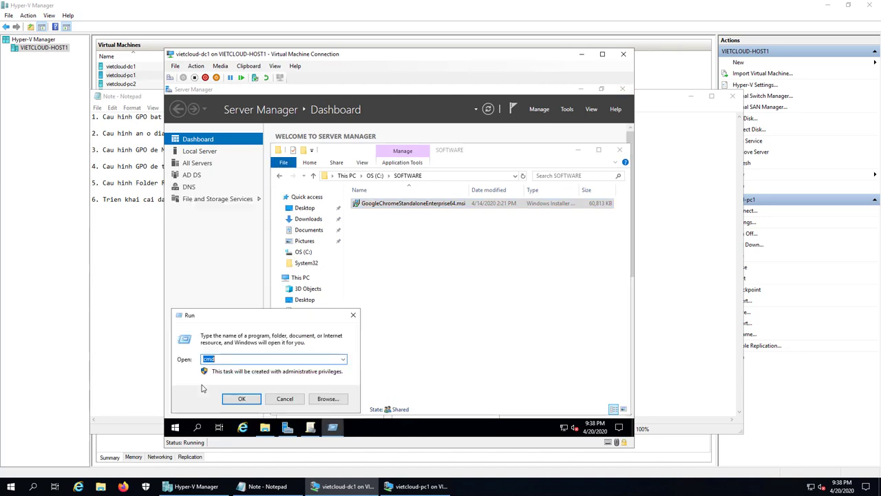
pyautogui.press('Return')
pyautogui.write('g')
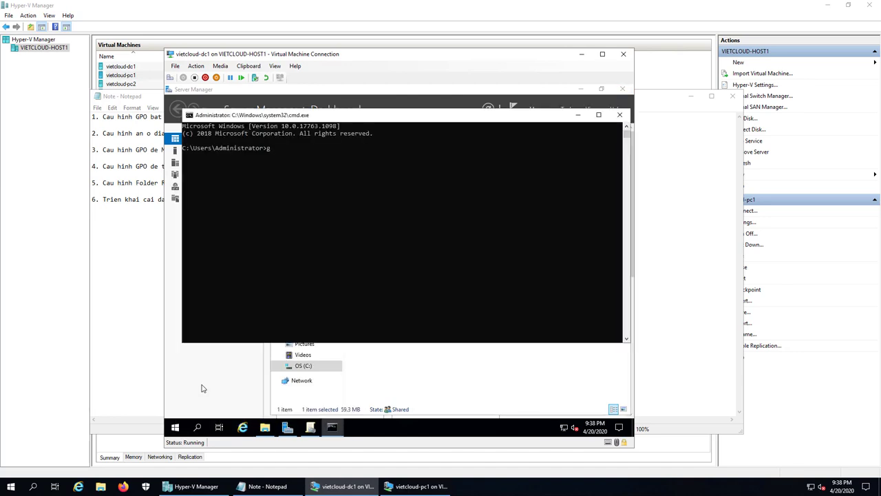
pyautogui.write('pupdate /force')
pyautogui.press('Return')
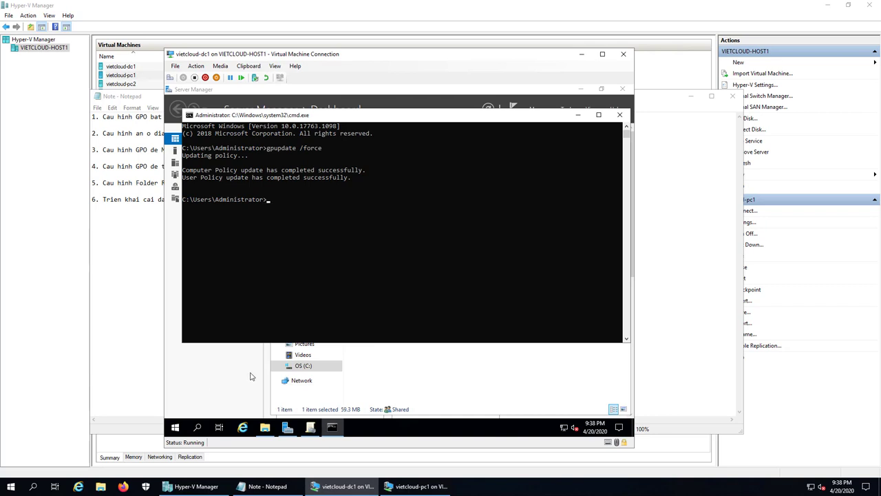
# Restart vietcloud-pc1 from its sign-in screen's power menu and return to sign-in
pyautogui.click(394, 483)
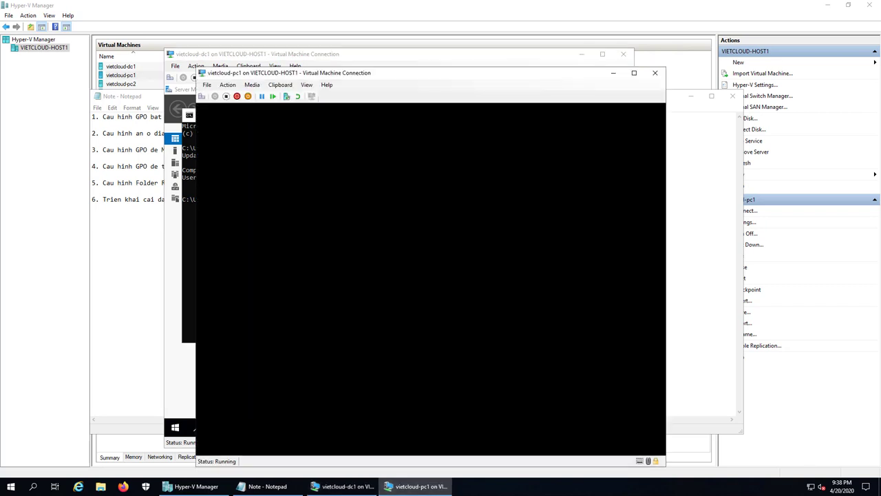
pyautogui.click(356, 349)
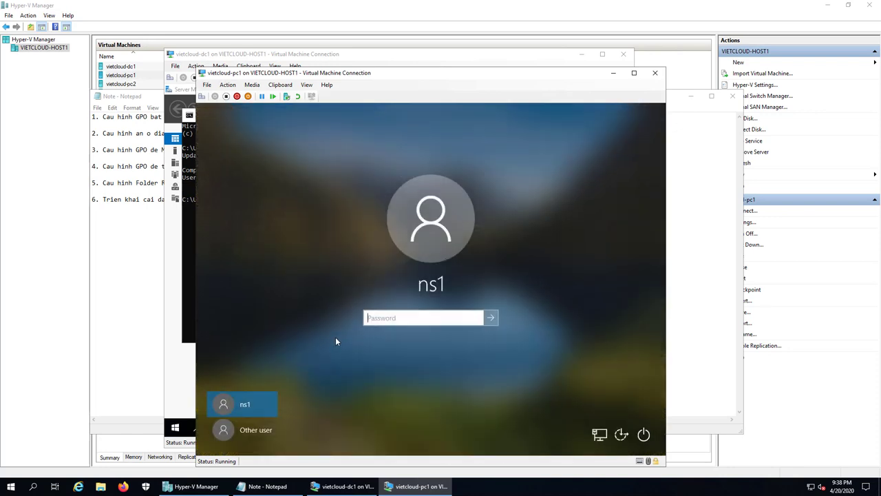
pyautogui.click(645, 435)
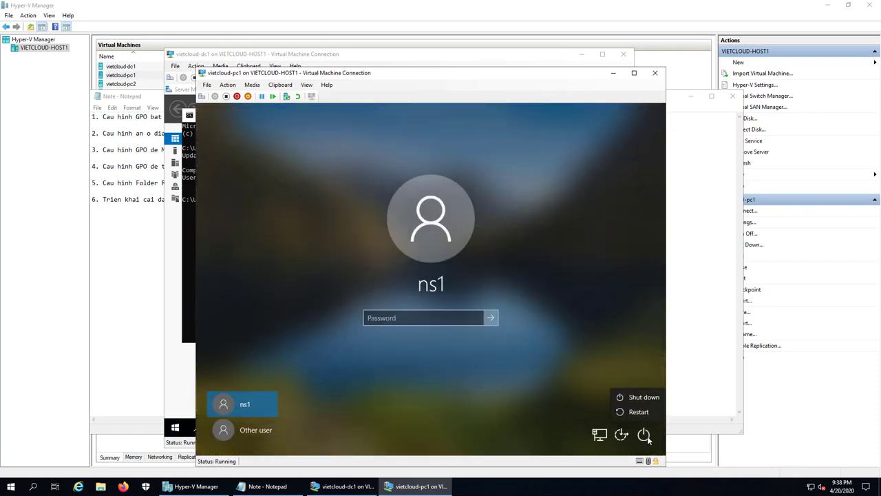
pyautogui.click(640, 414)
pyautogui.click(633, 409)
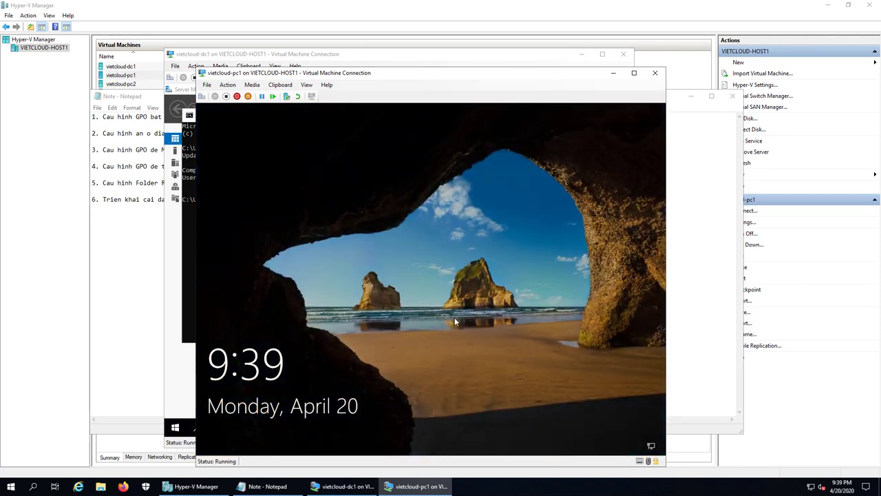
pyautogui.click(303, 290)
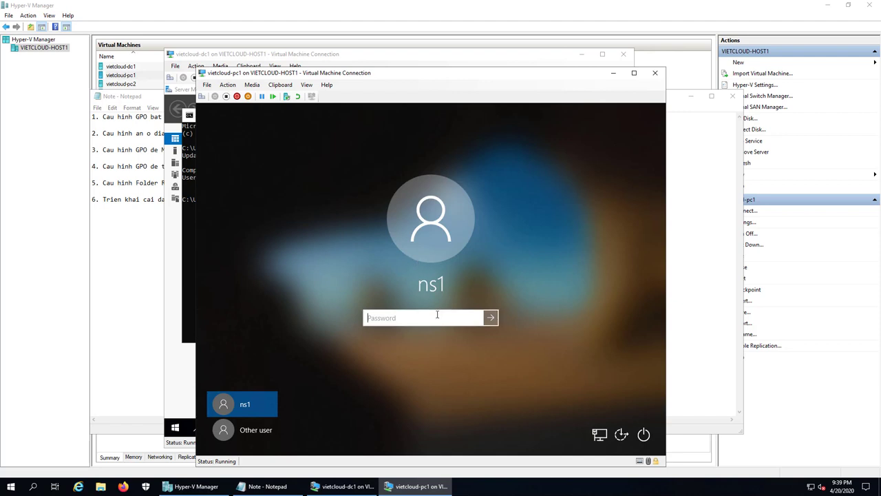
# Sign in to pc1 with the domain user's password
pyautogui.write('P@ssw0rd')
pyautogui.press('Return')
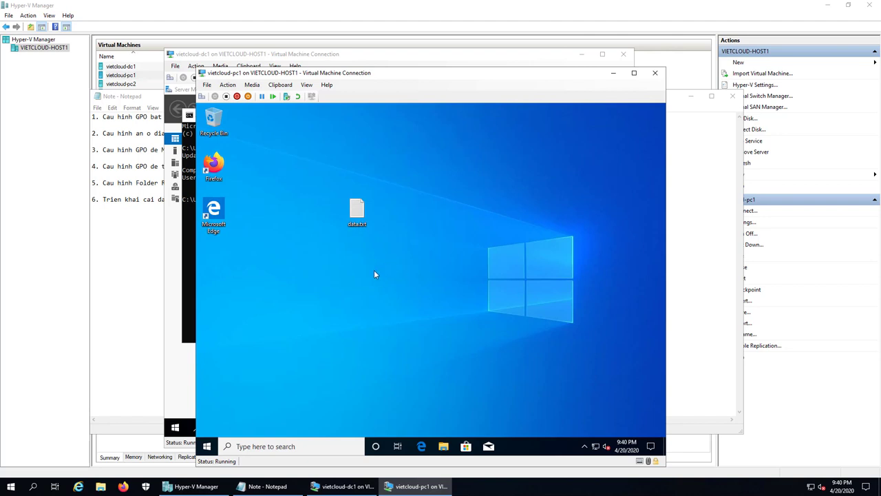
# Scroll through pc1's Start menu app list looking for Chrome
pyautogui.click(207, 446)
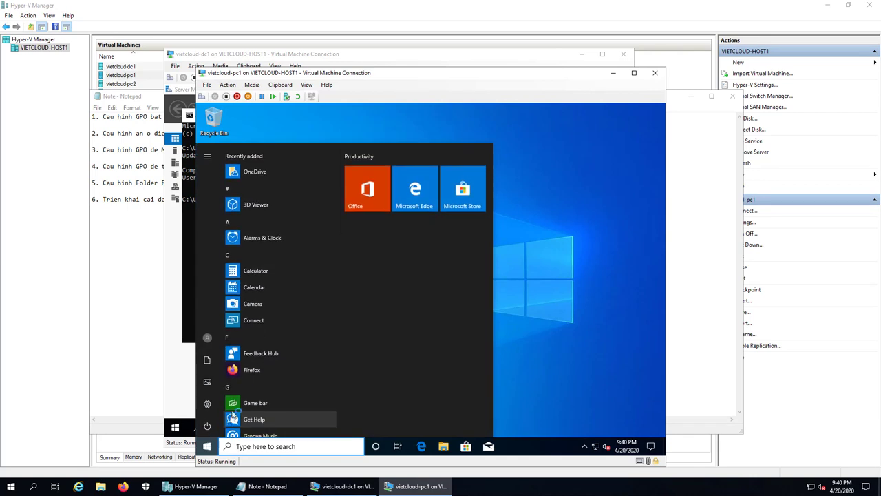
pyautogui.scroll(-10, 243, 372)
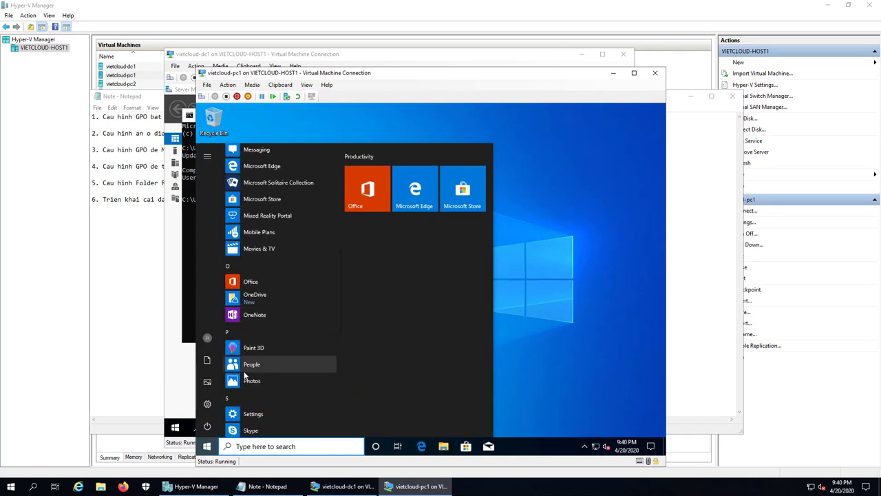
pyautogui.scroll(-5, 244, 374)
pyautogui.scroll(-3, 245, 374)
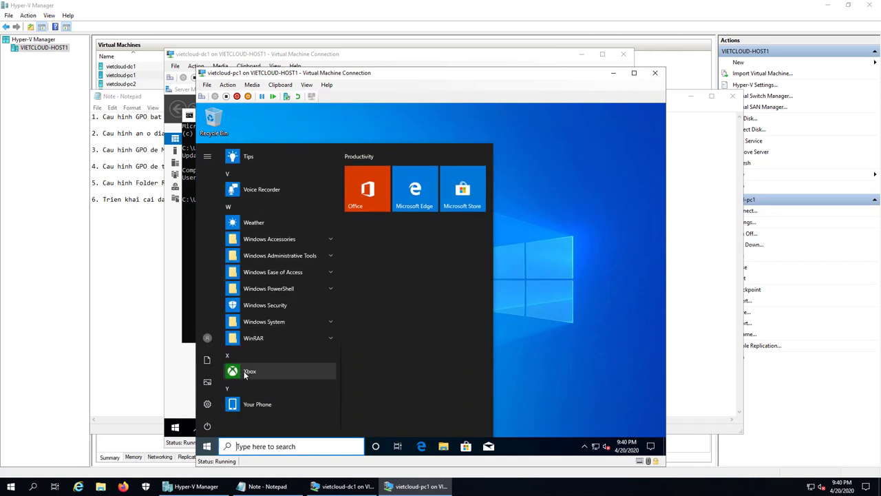
pyautogui.click(536, 345)
# Search pc1 for 'google', then 'chrome', to check whether Chrome is installed
pyautogui.click(266, 446)
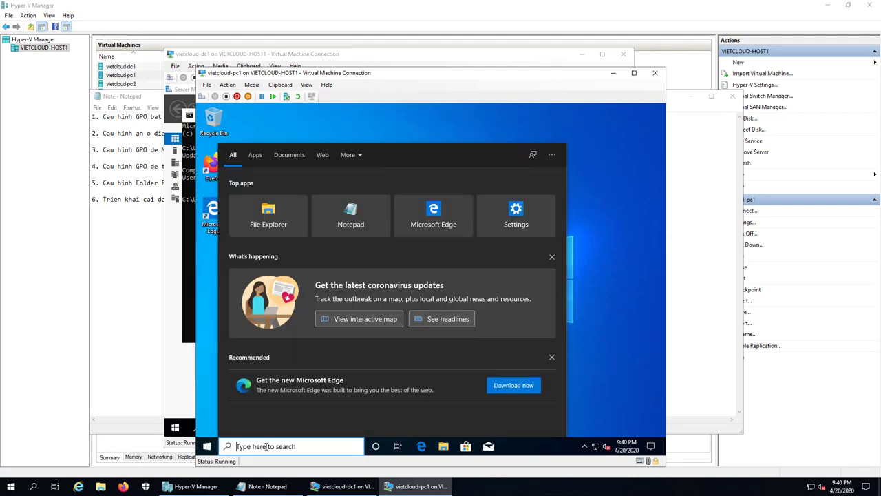
pyautogui.write('google')
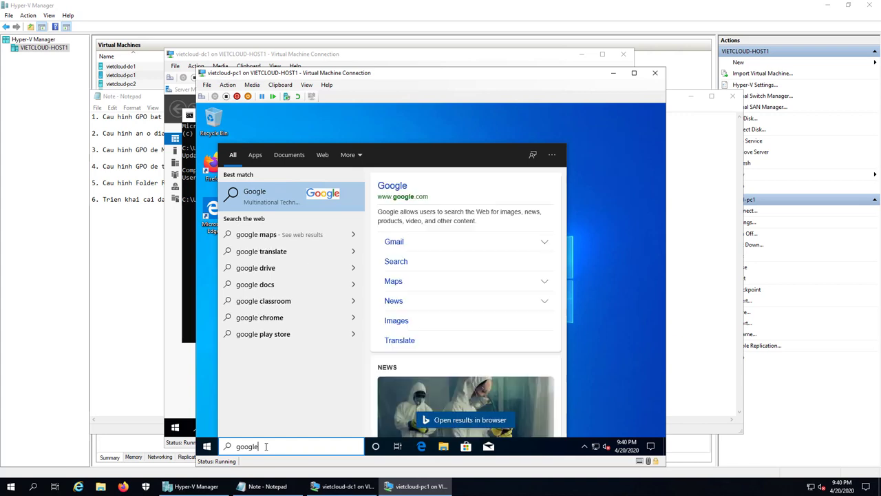
pyautogui.press('BackSpace')
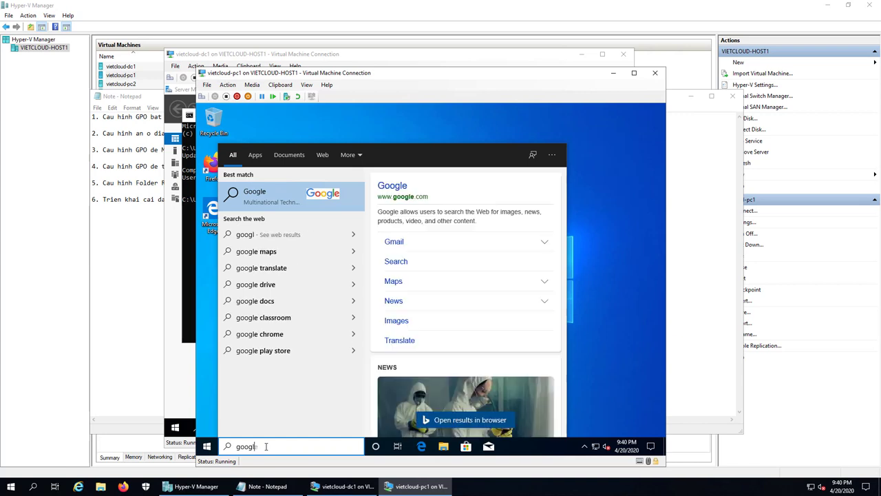
pyautogui.press('BackSpace')
pyautogui.press('BackSpace')
pyautogui.press('BackSpace')
pyautogui.press('BackSpace')
pyautogui.press('BackSpace')
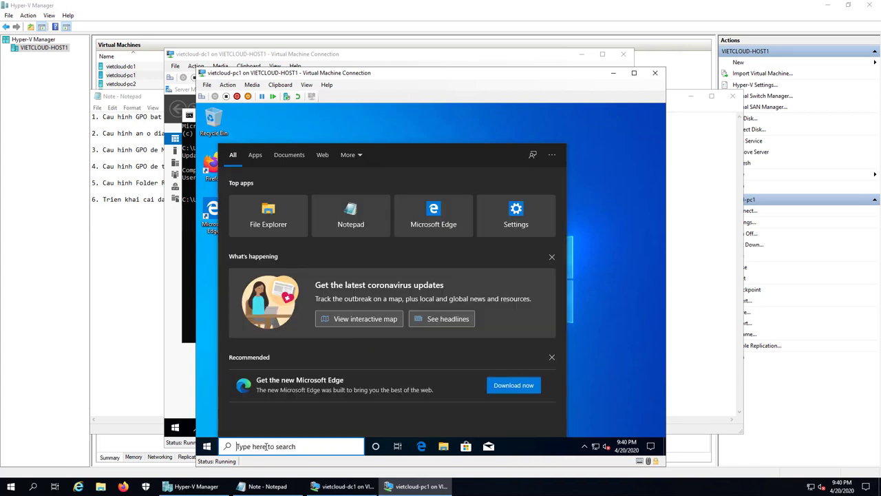
pyautogui.write('chrome')
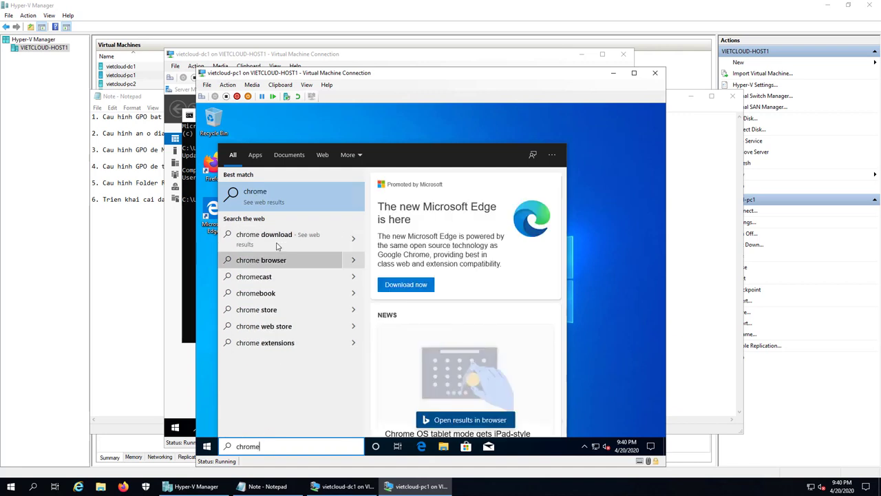
pyautogui.click(602, 357)
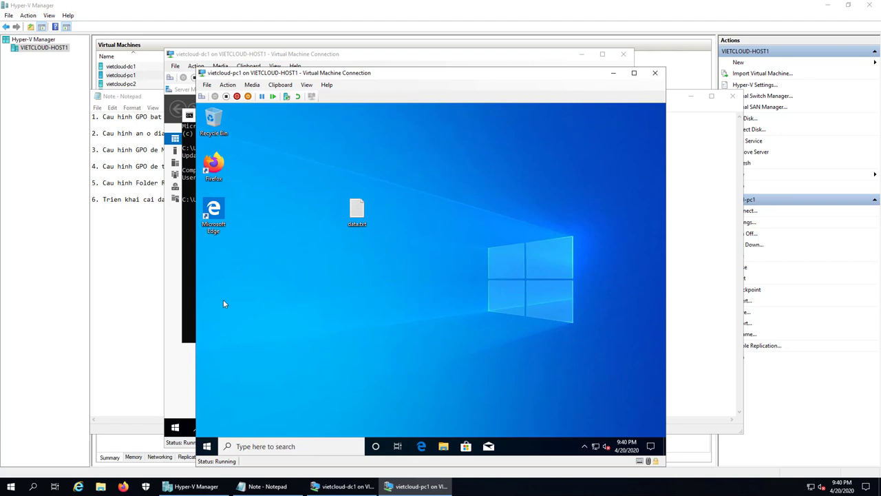
# Restart pc1 again from the Start power-user menu
pyautogui.rightClick(207, 446)
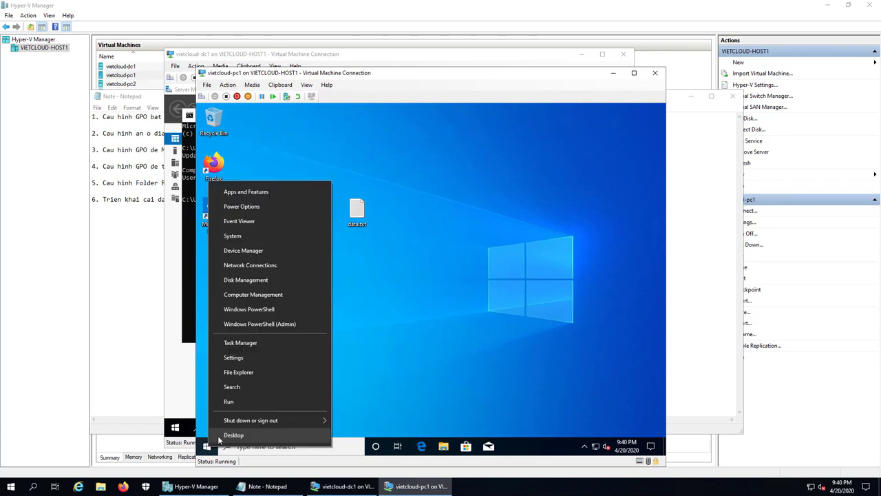
pyautogui.moveTo(271, 419)
pyautogui.click(369, 419)
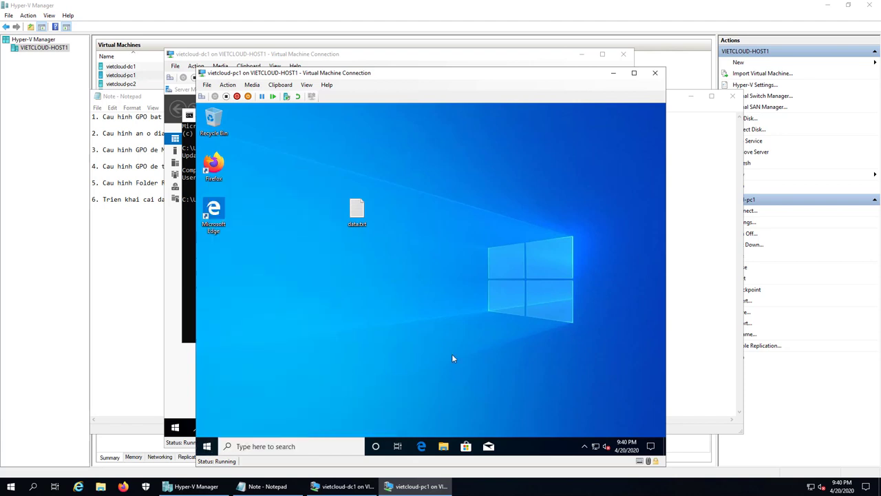
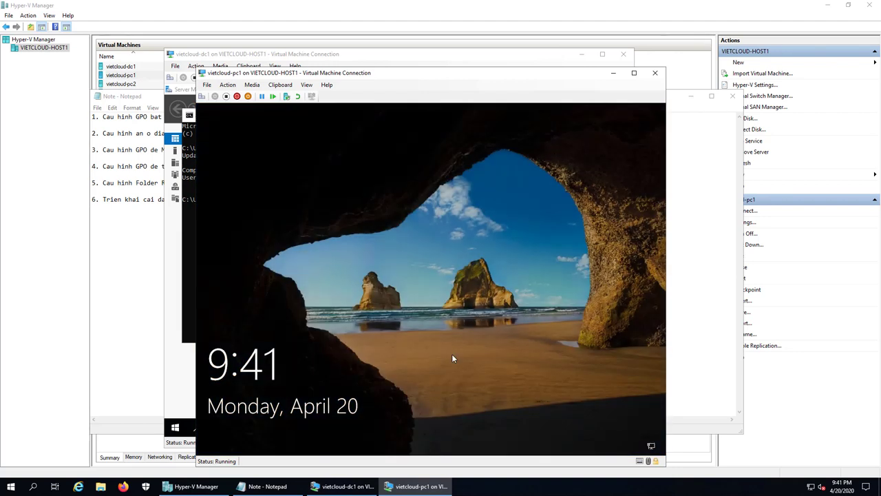
# Sign in to vietcloud-pc1 from the lock screen as ns1 with the account password
pyautogui.click(453, 358)
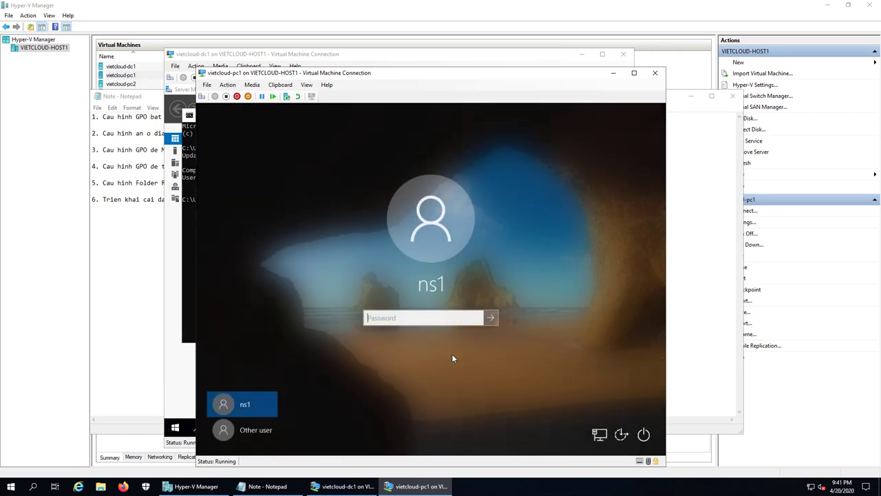
pyautogui.write('P@ssw0rd')
pyautogui.press('Return')
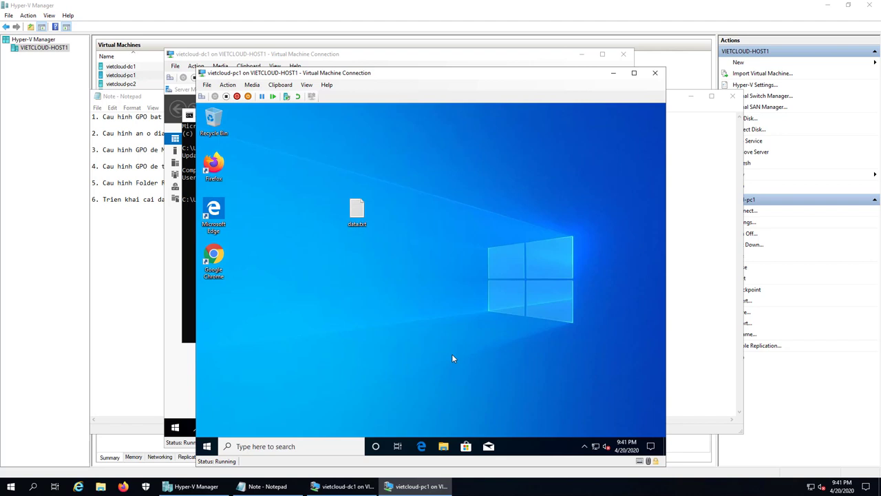
# Launch Chrome maximized, load microsoft.com, and decline the Translate offer
pyautogui.doubleClick(214, 272)
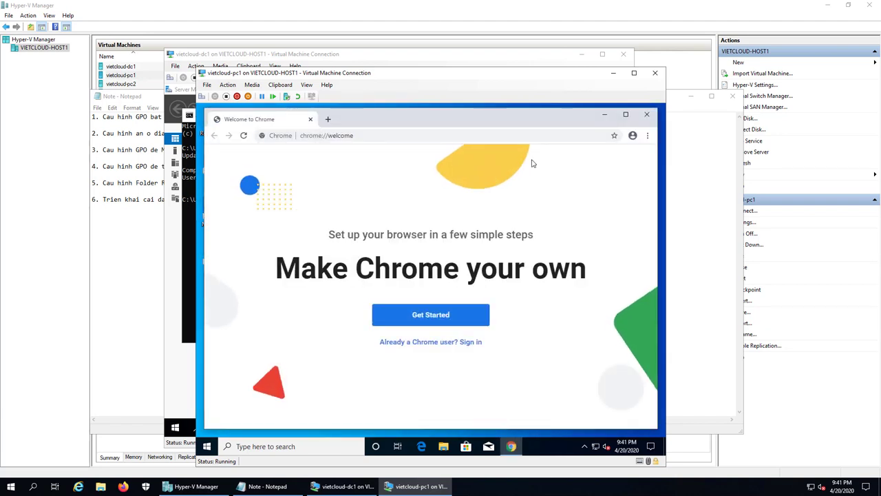
pyautogui.click(625, 114)
pyautogui.click(383, 126)
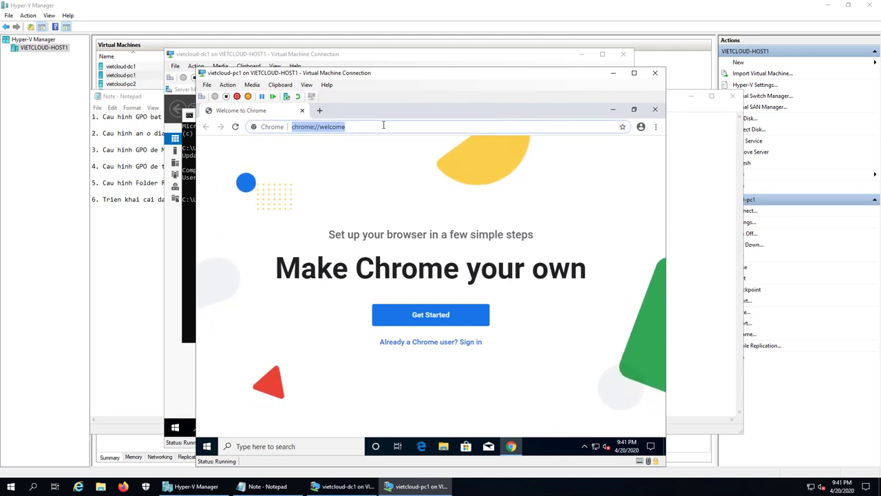
pyautogui.press('BackSpace')
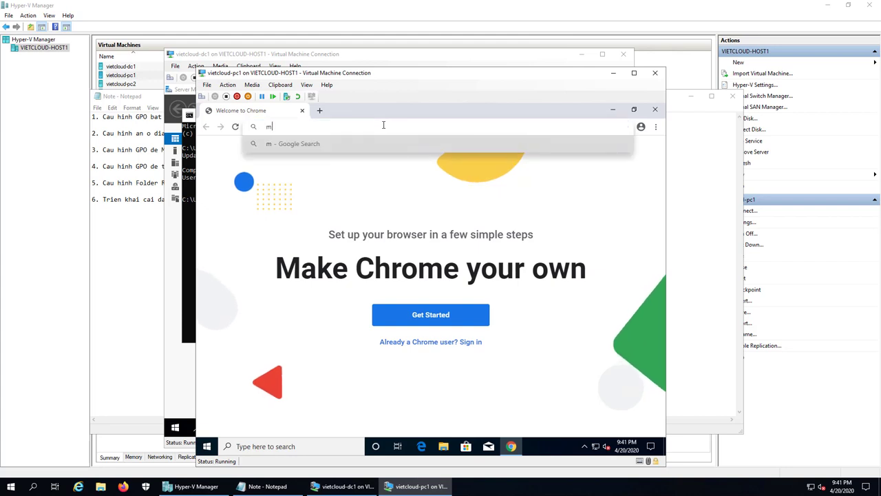
pyautogui.write('microsoft')
pyautogui.press('Delete')
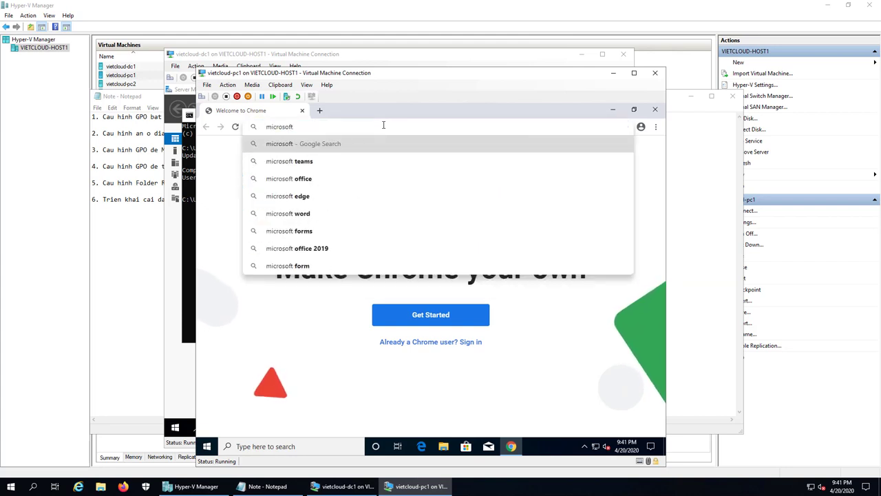
pyautogui.write('.com')
pyautogui.press('Return')
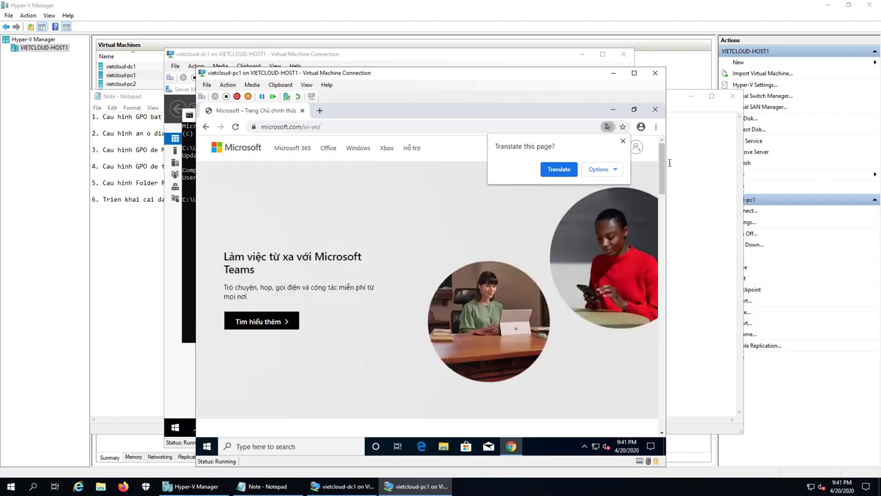
pyautogui.click(623, 143)
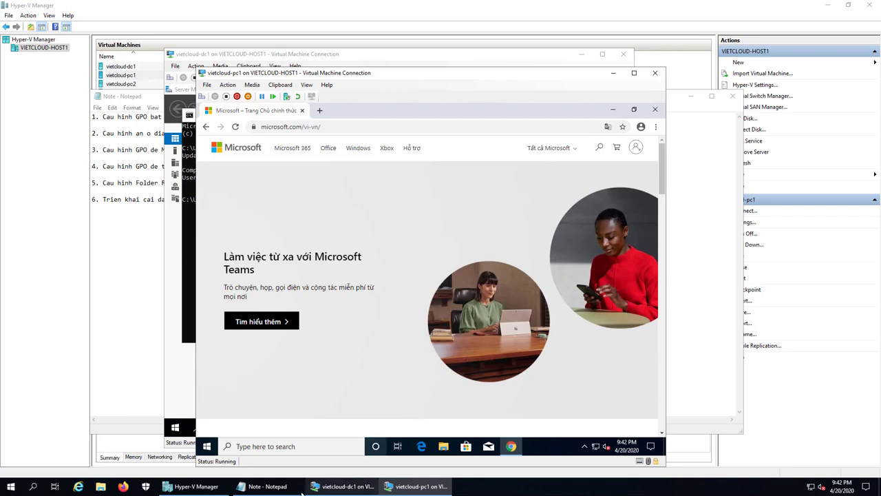
pyautogui.click(267, 486)
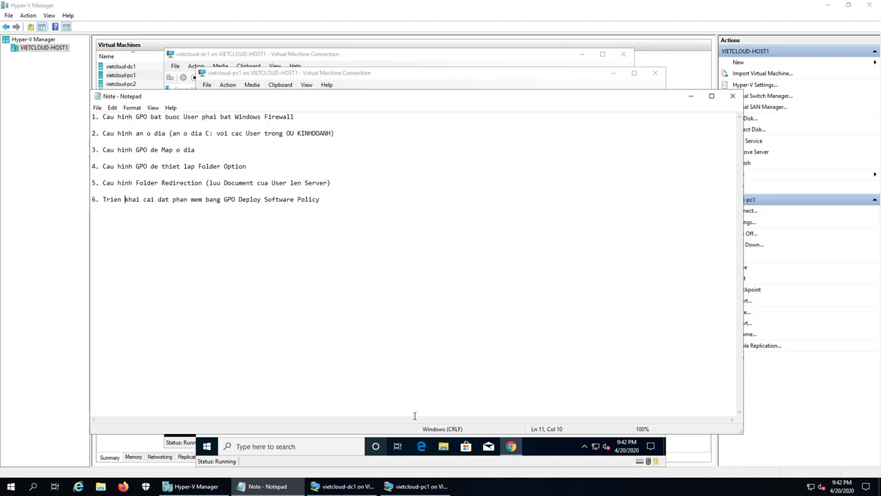
pyautogui.click(405, 489)
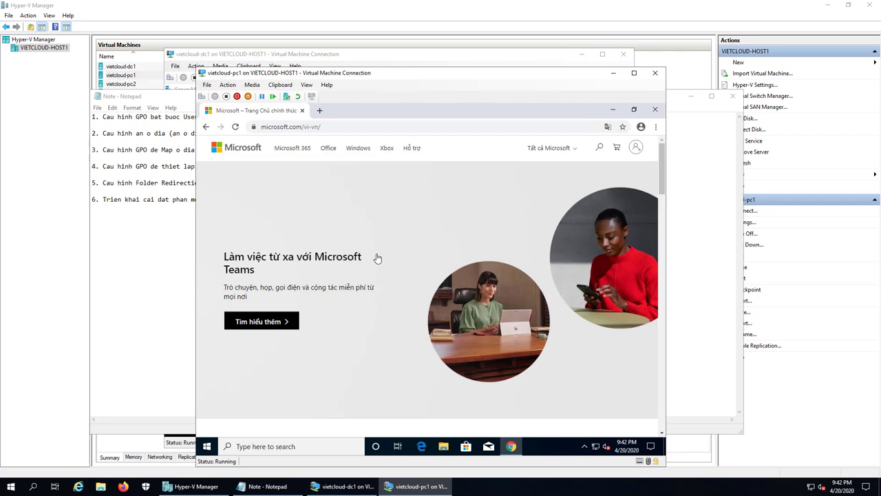